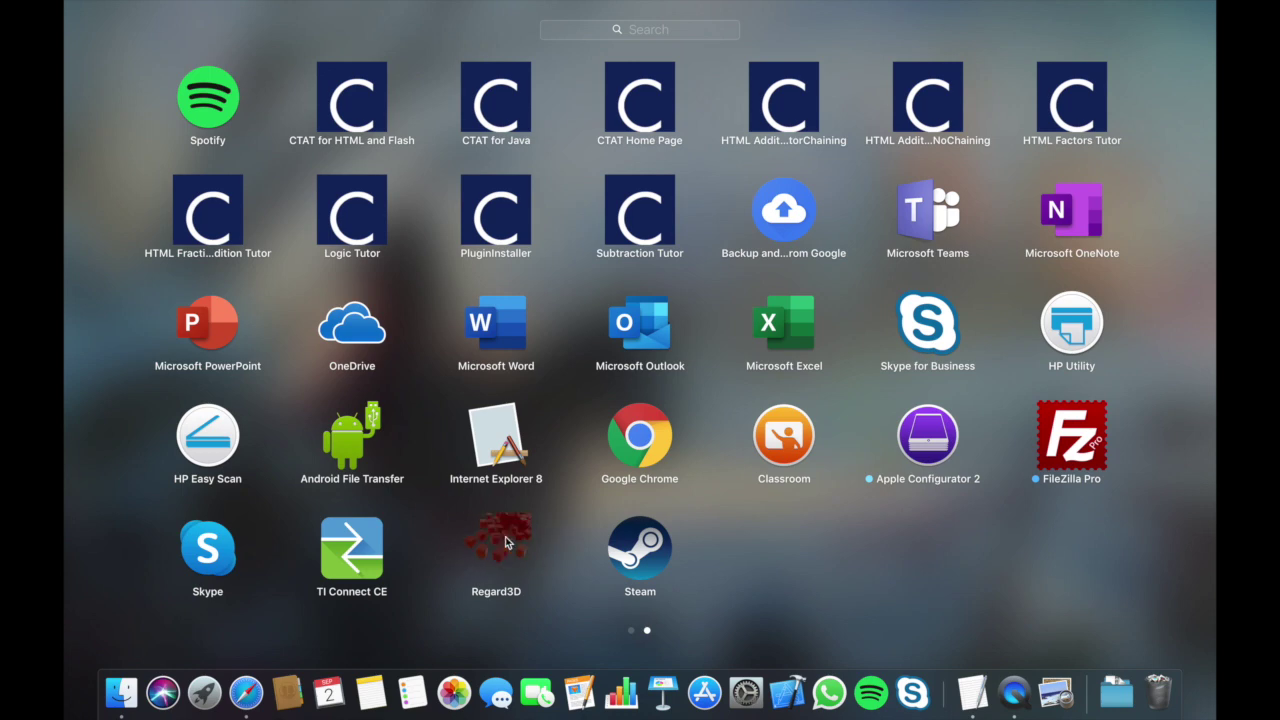
- Launch Regard3D from the installed applications and enlarge its window on the desktop
left_click(506, 538)
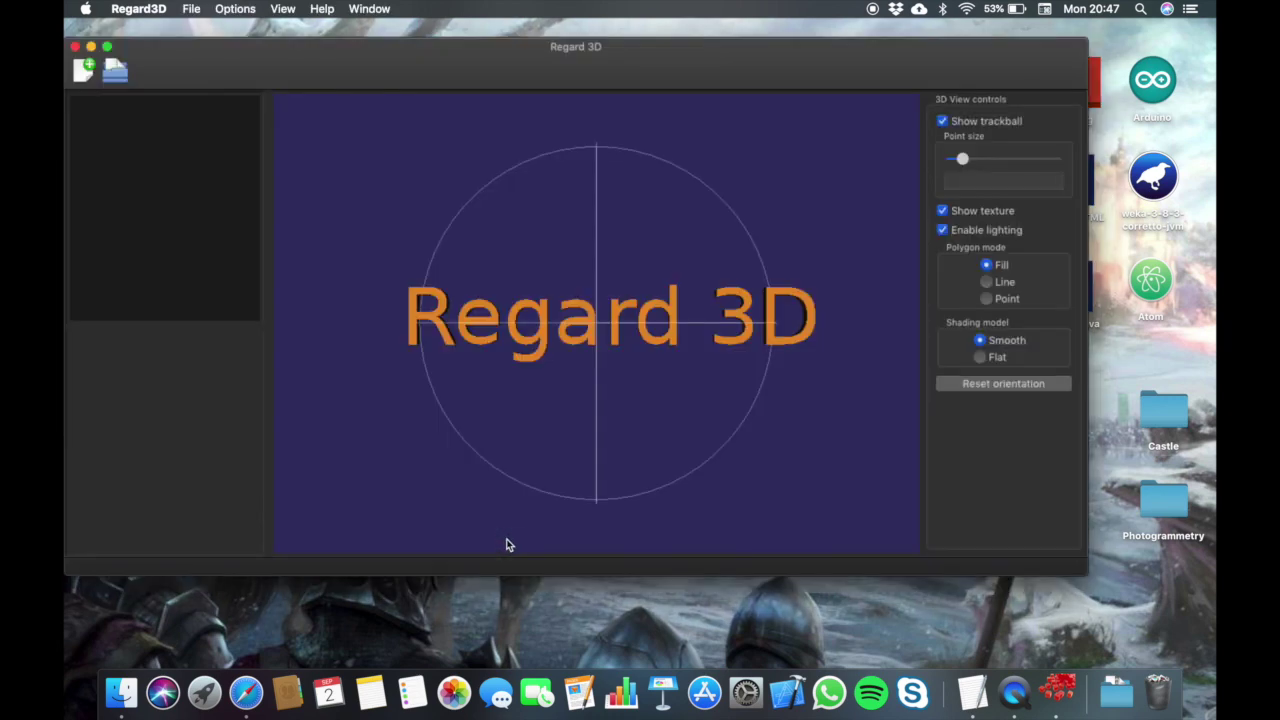
left_click(107, 48)
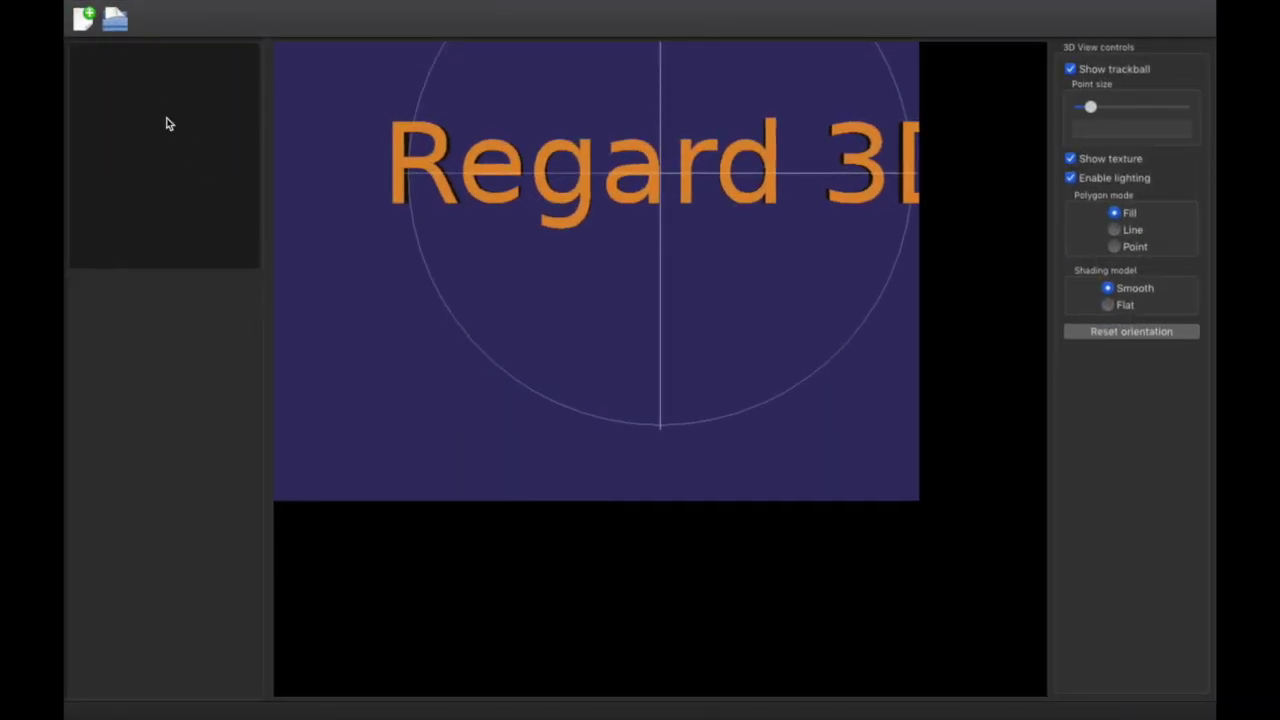
mouse_move(130, 5)
left_click(109, 24)
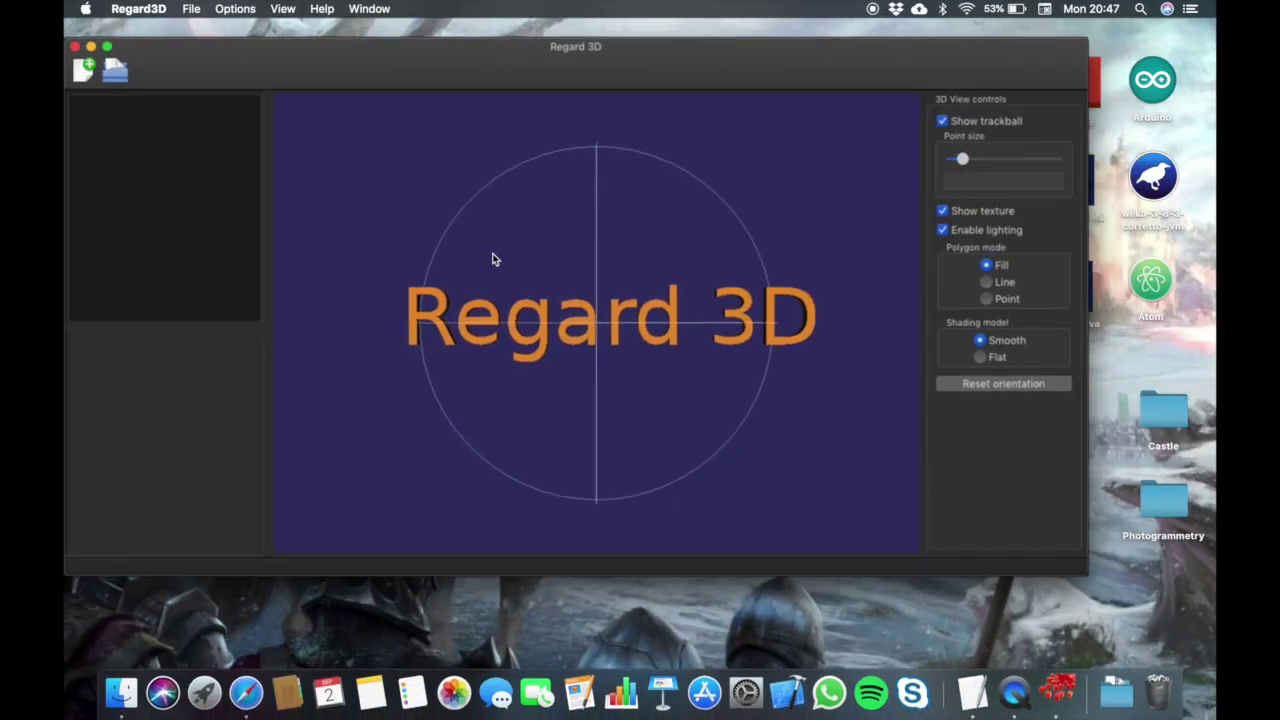
left_click_drag(1086, 572, 1159, 614)
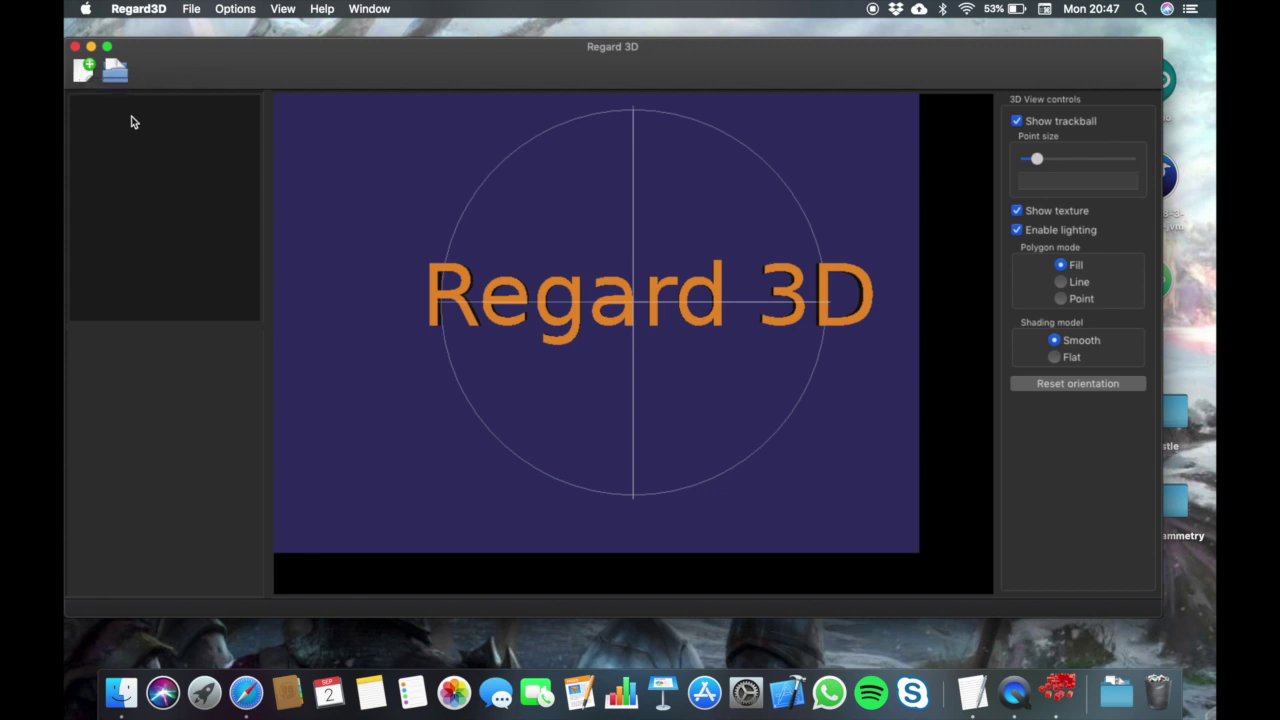
- Create a new project named Computer with its project path set to the Desktop folder
left_click(86, 74)
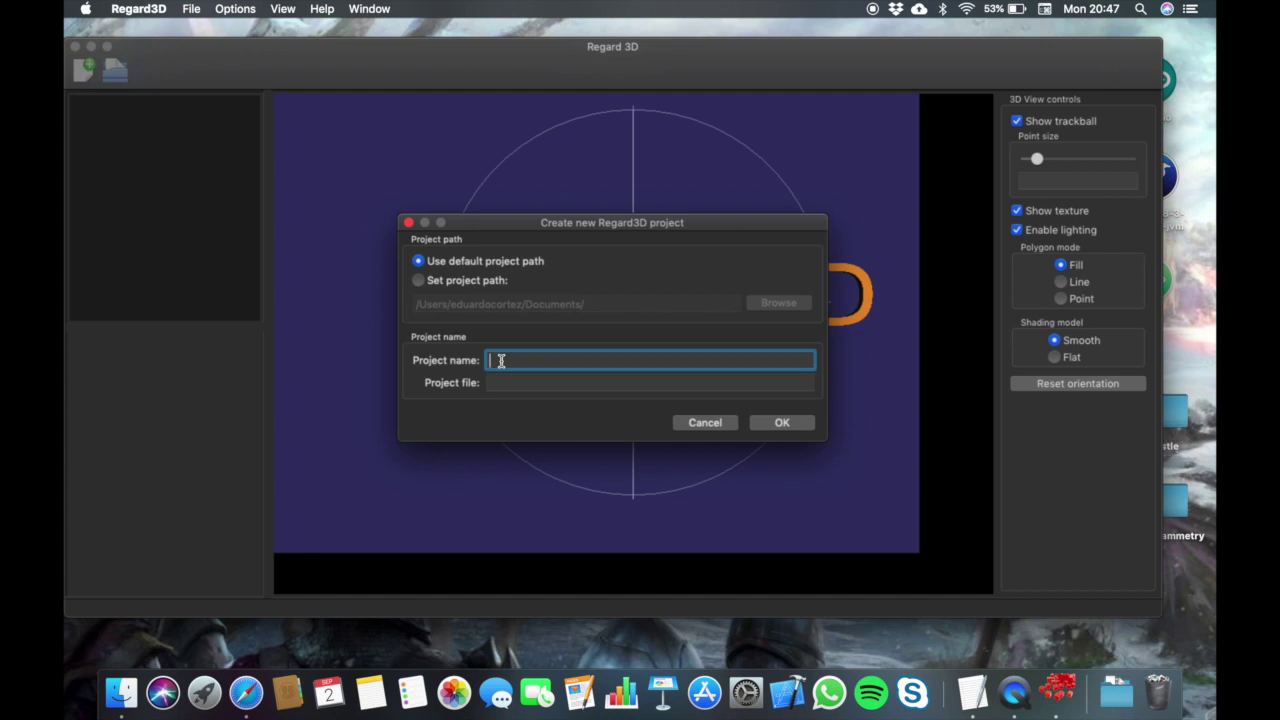
type("Computer")
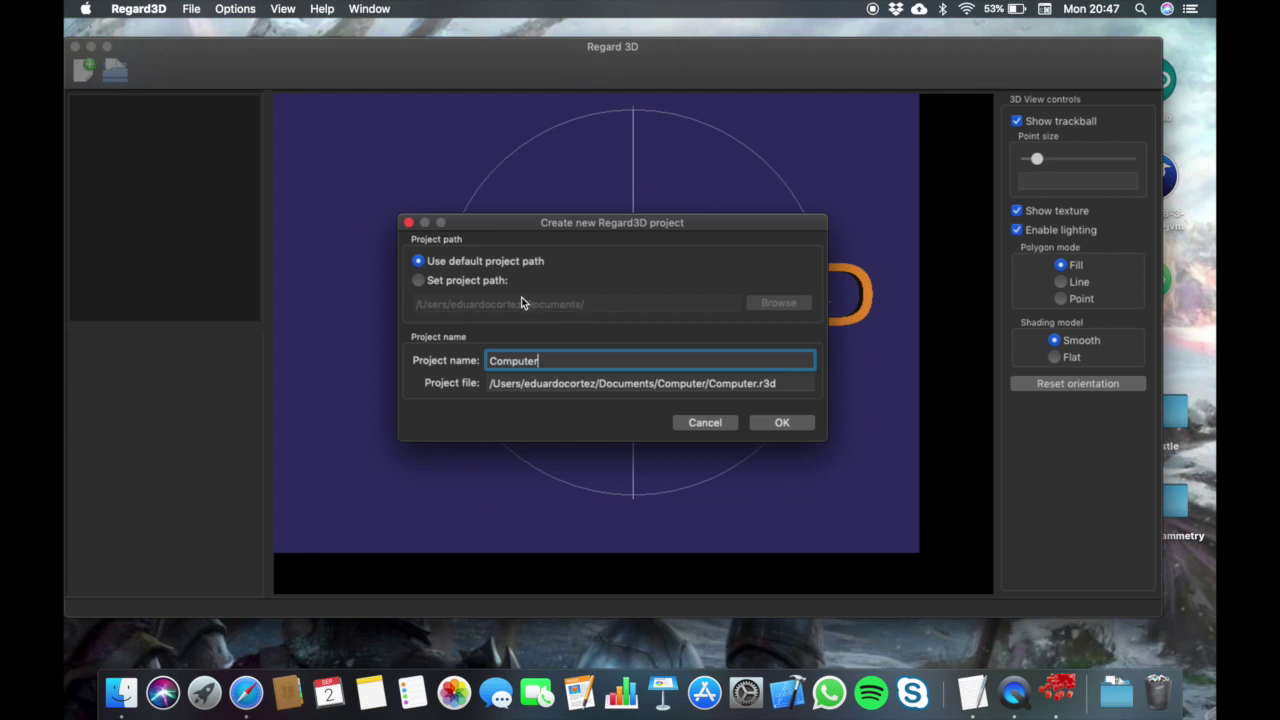
left_click(420, 282)
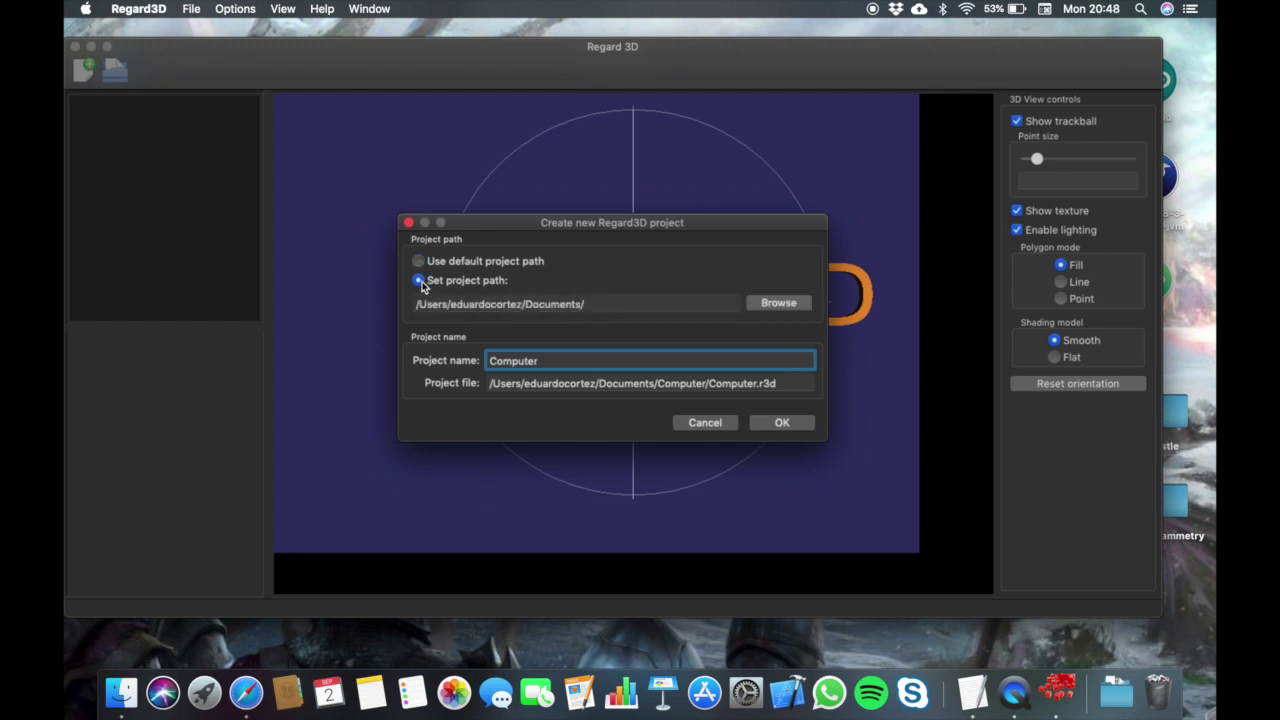
left_click(790, 309)
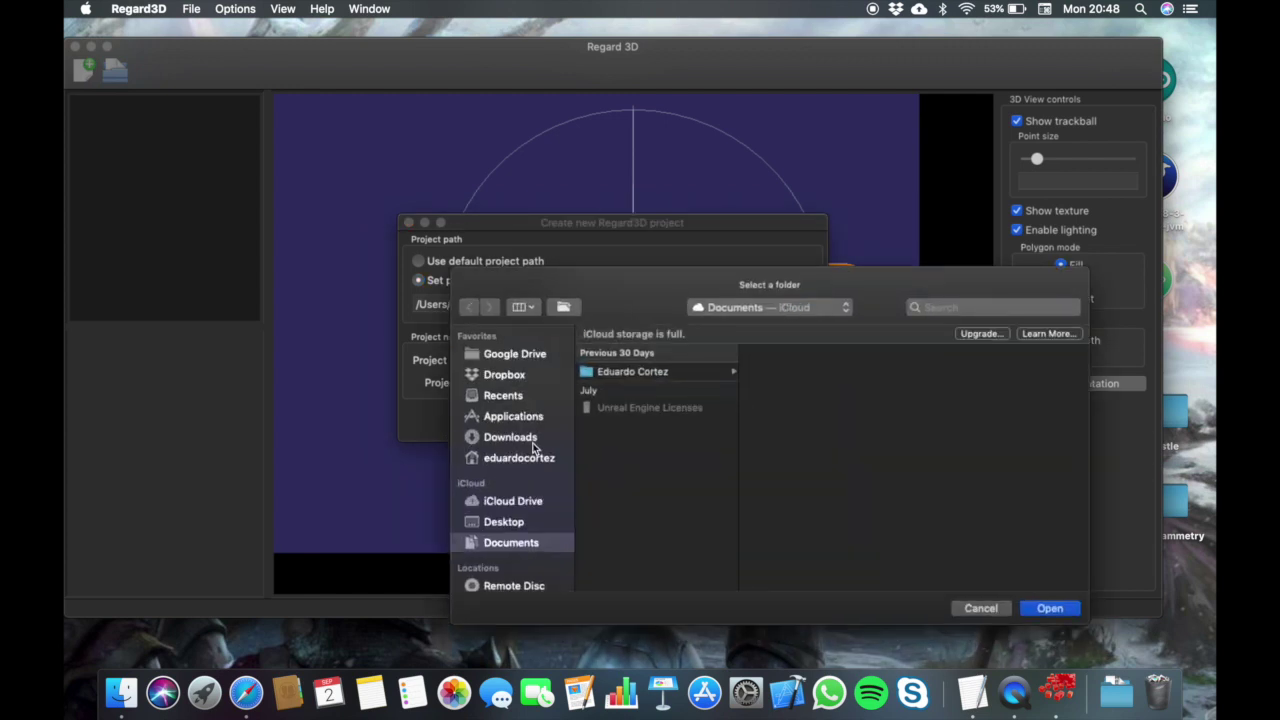
left_click(495, 524)
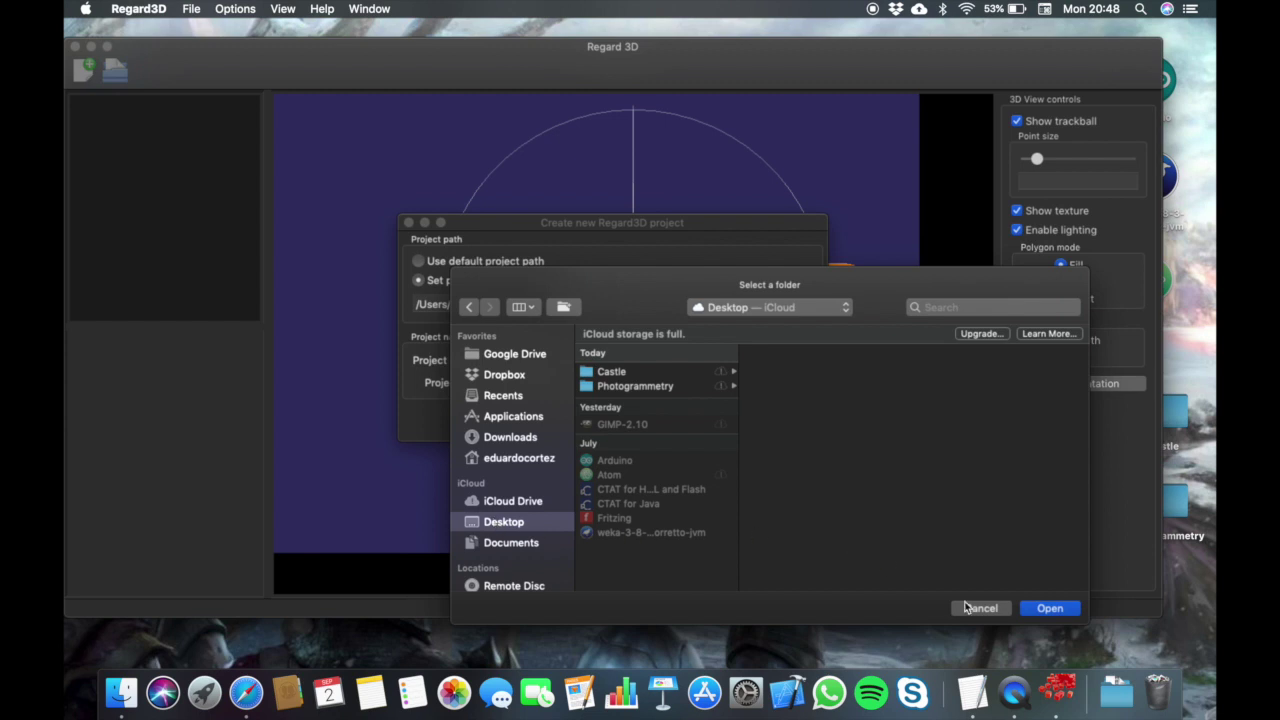
left_click(1057, 609)
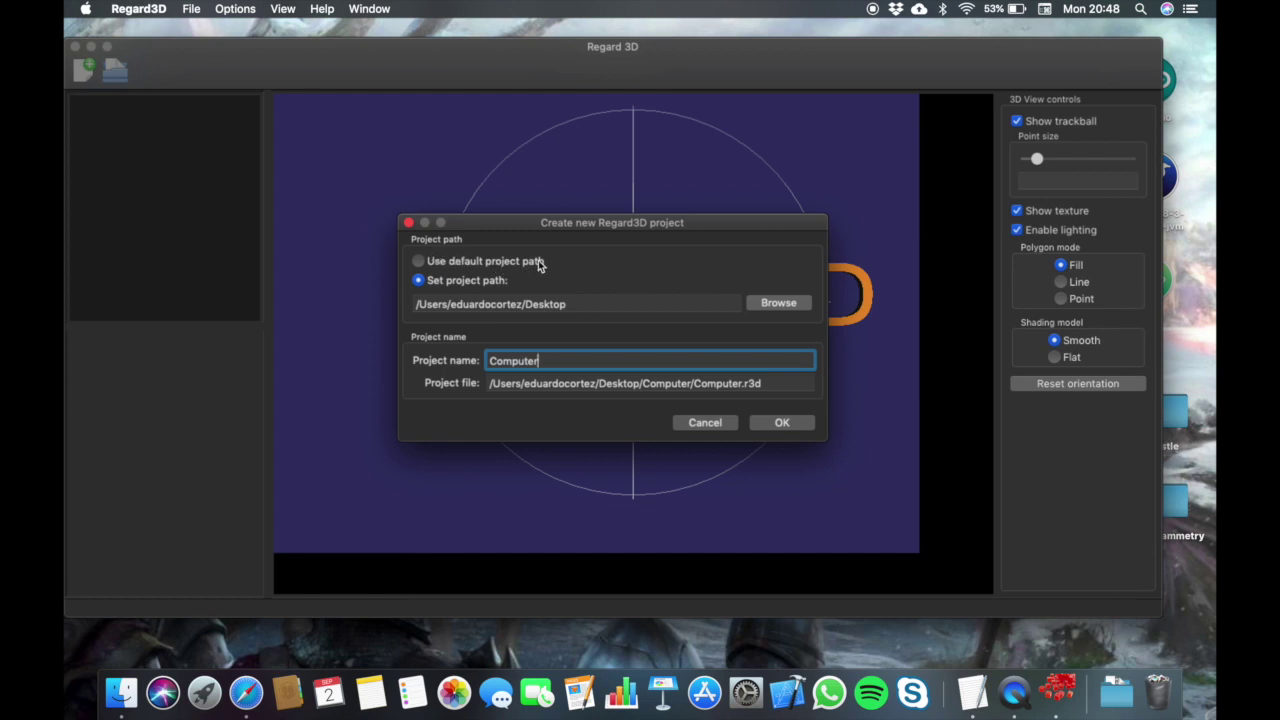
left_click(783, 423)
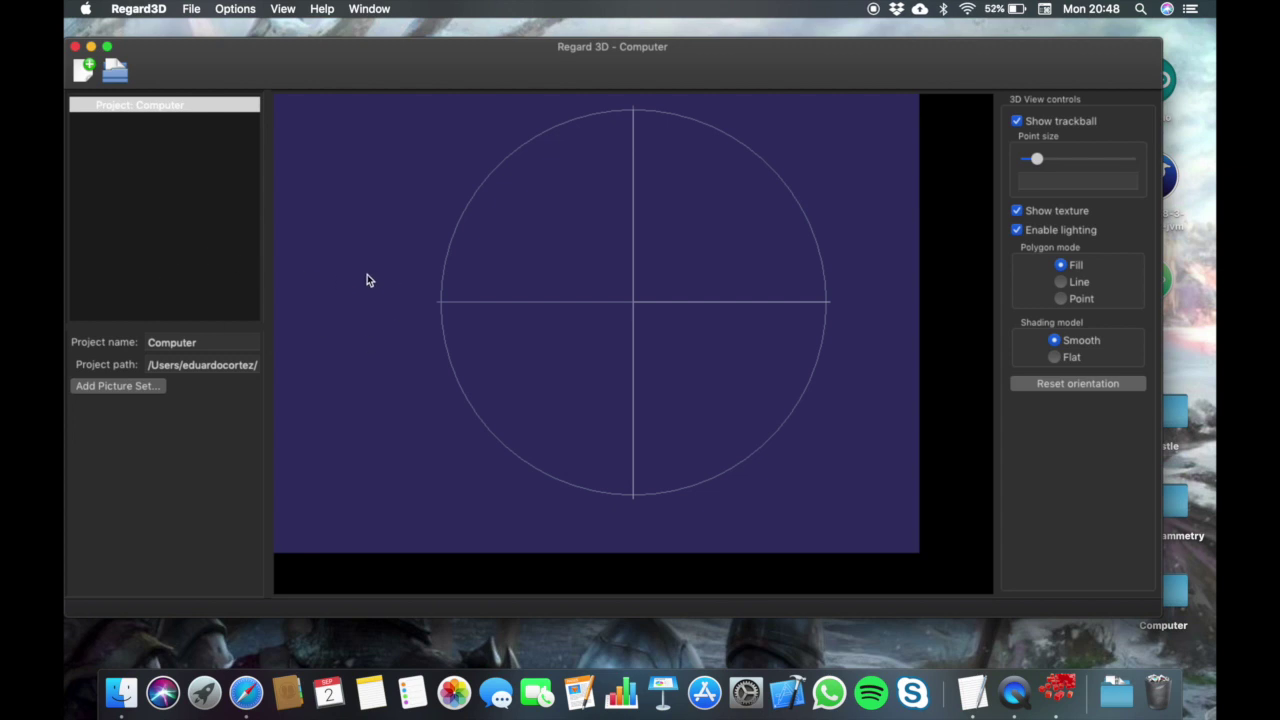
- Start a new picture set and browse to the Photogrammetry folder on the Desktop for its image files
left_click(128, 386)
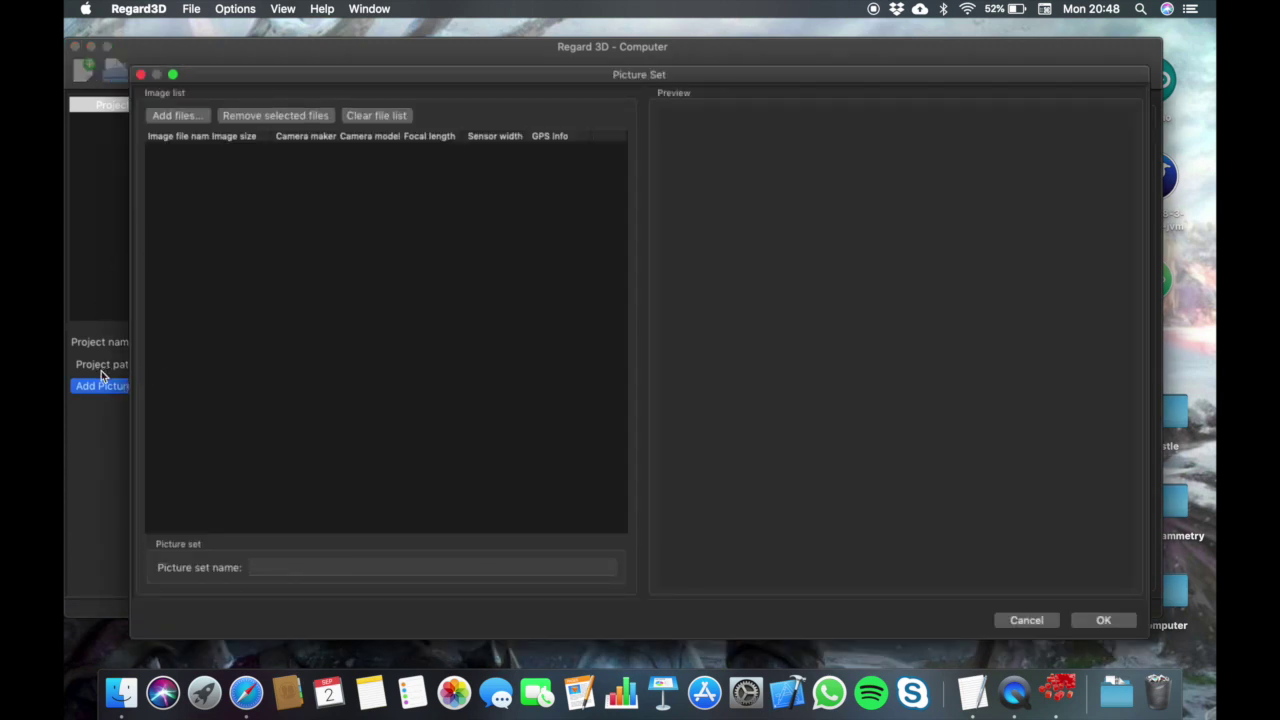
left_click(182, 115)
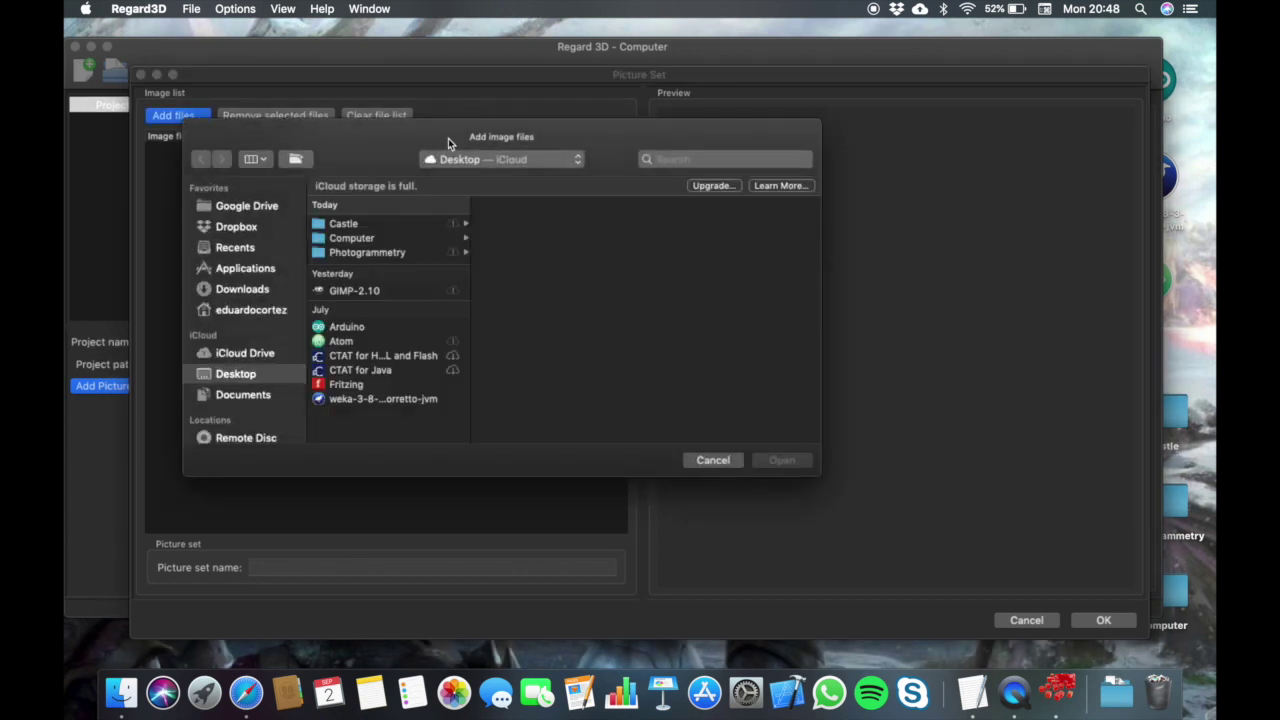
left_click(369, 256)
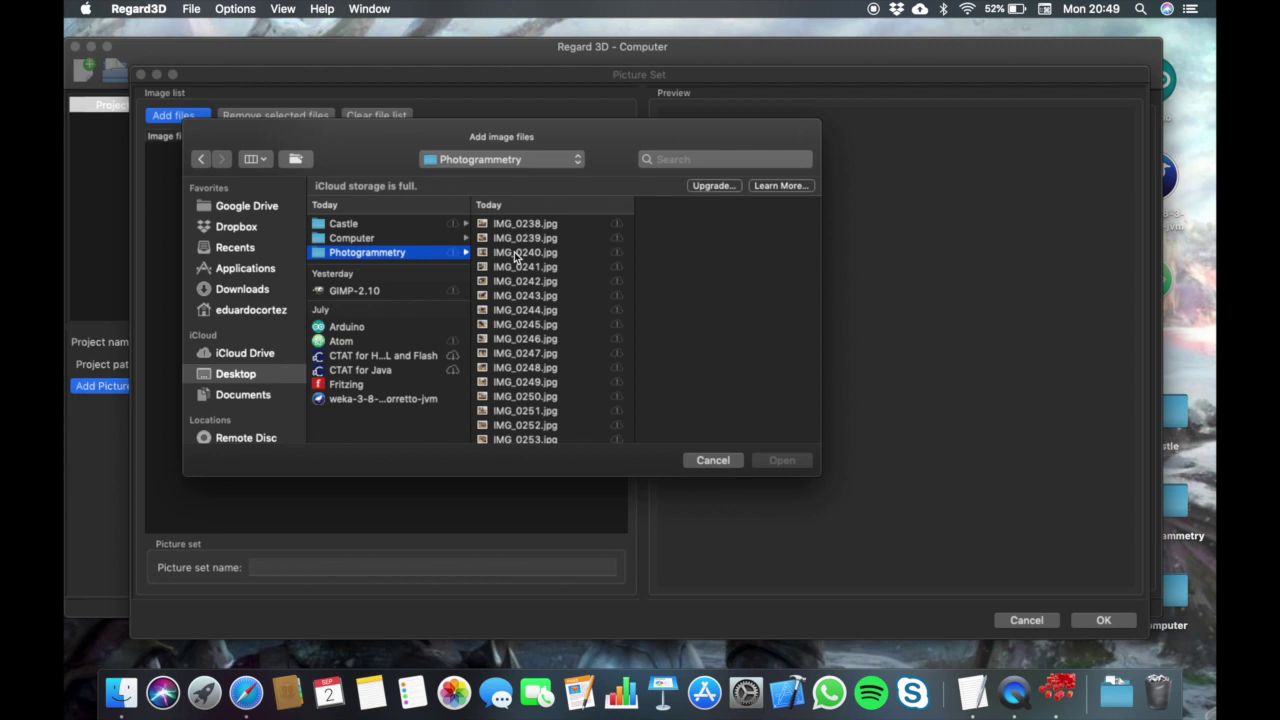
left_click(262, 160)
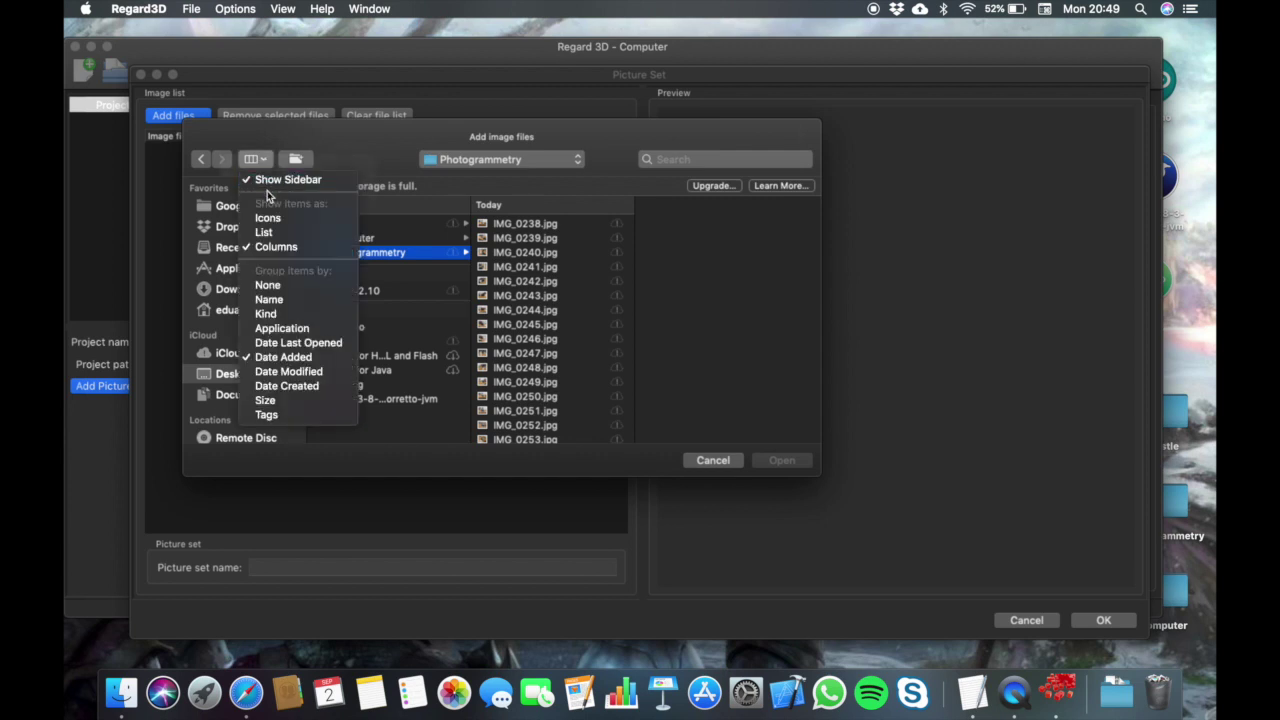
left_click(268, 220)
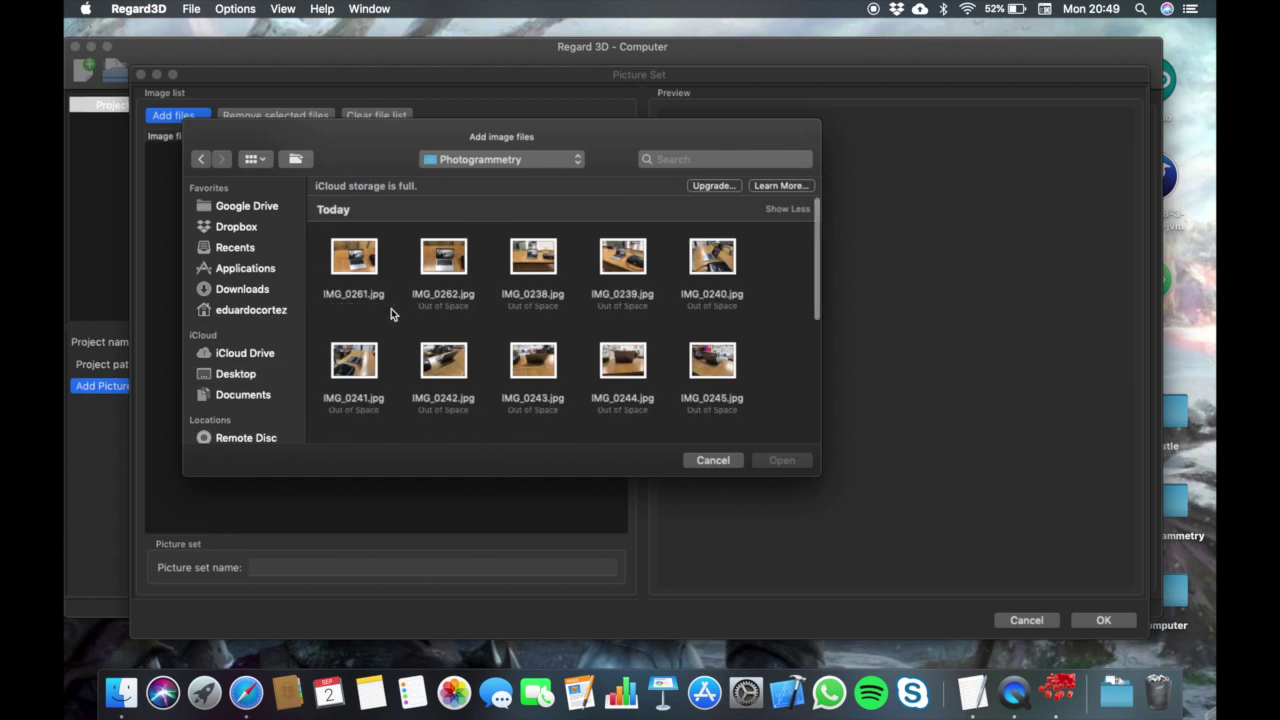
left_click(366, 256)
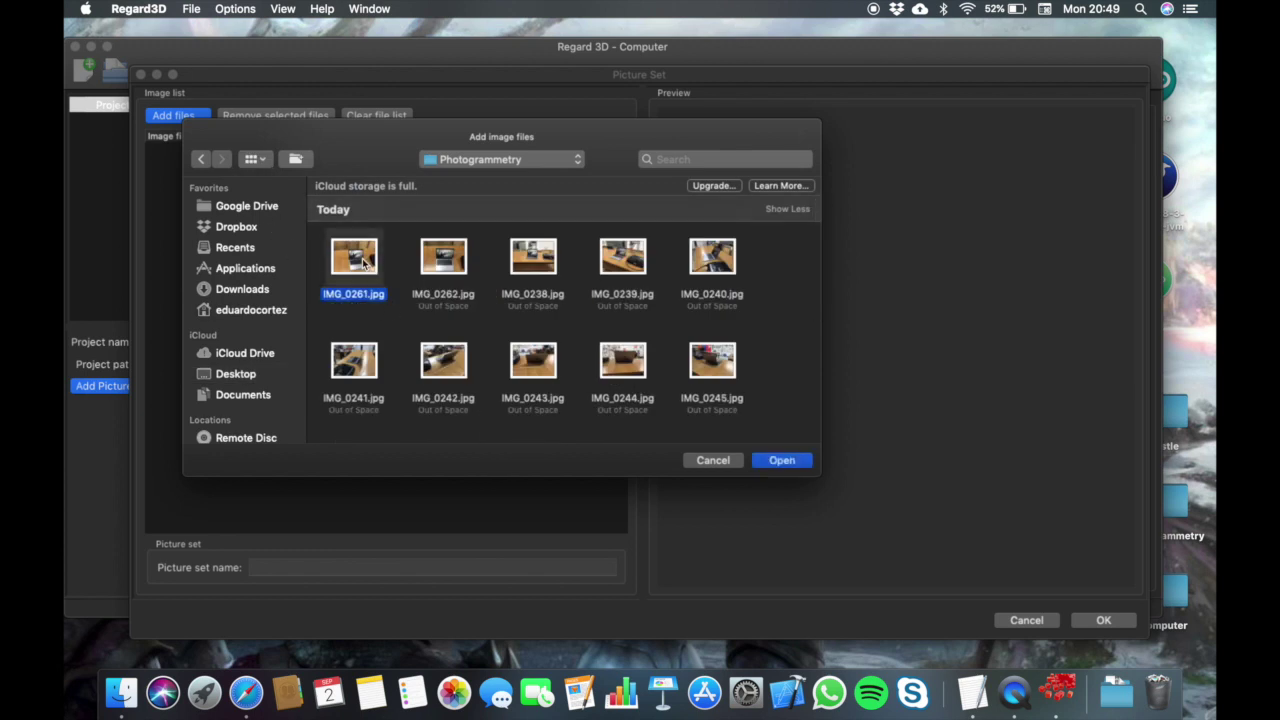
left_click(712, 364, "super")
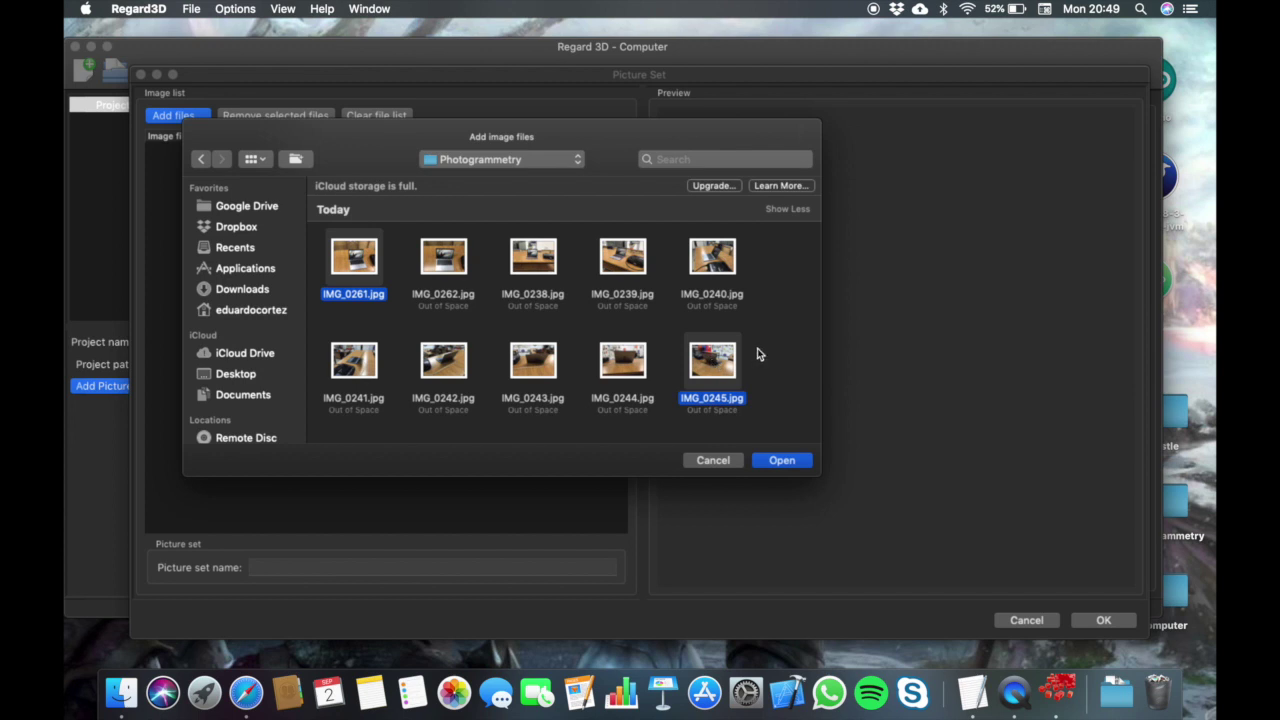
left_click(758, 354)
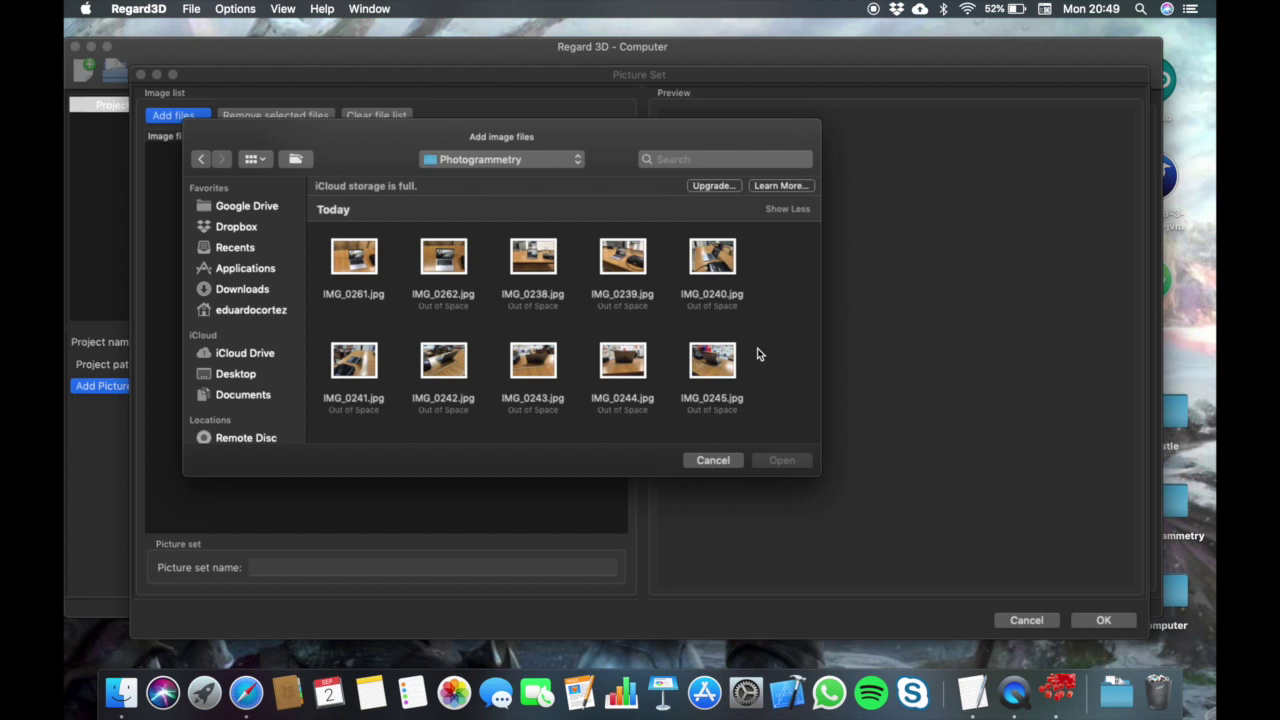
- Show the Photogrammetry folder as a list and add all its images, from IMG_0261.jpg through IMG_0260.jpg, to the picture set
left_click(260, 160)
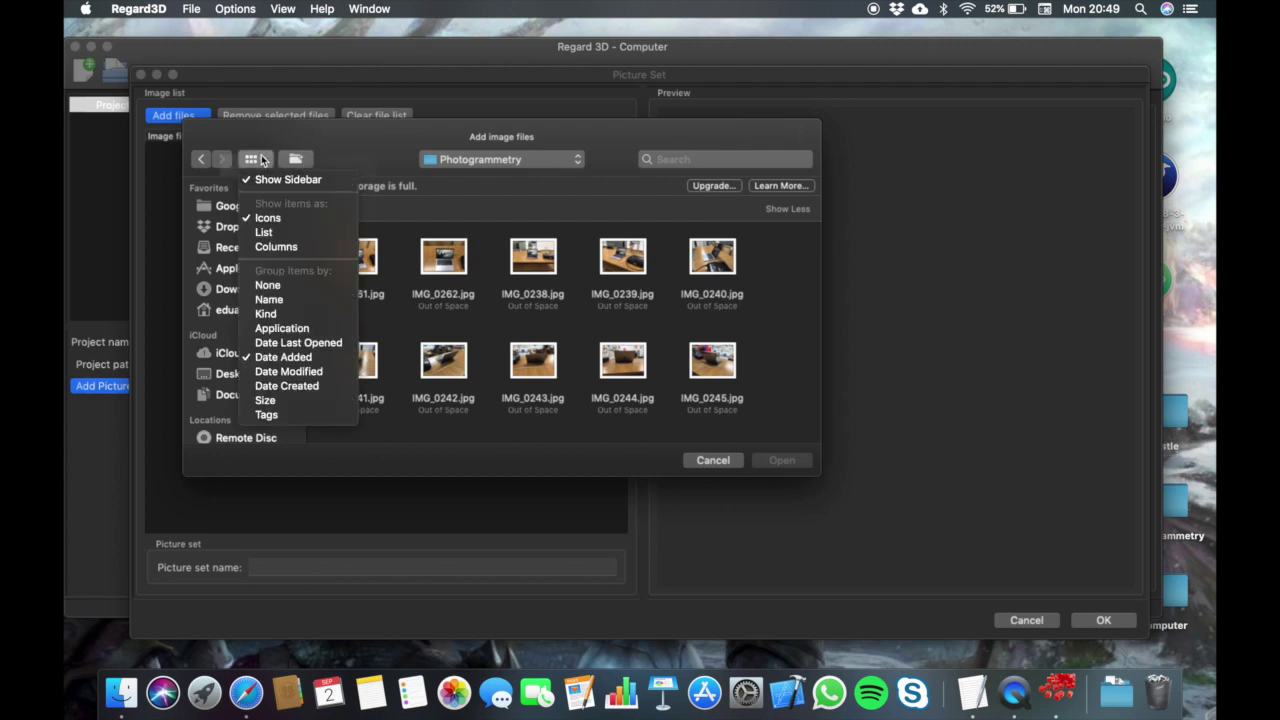
left_click(265, 232)
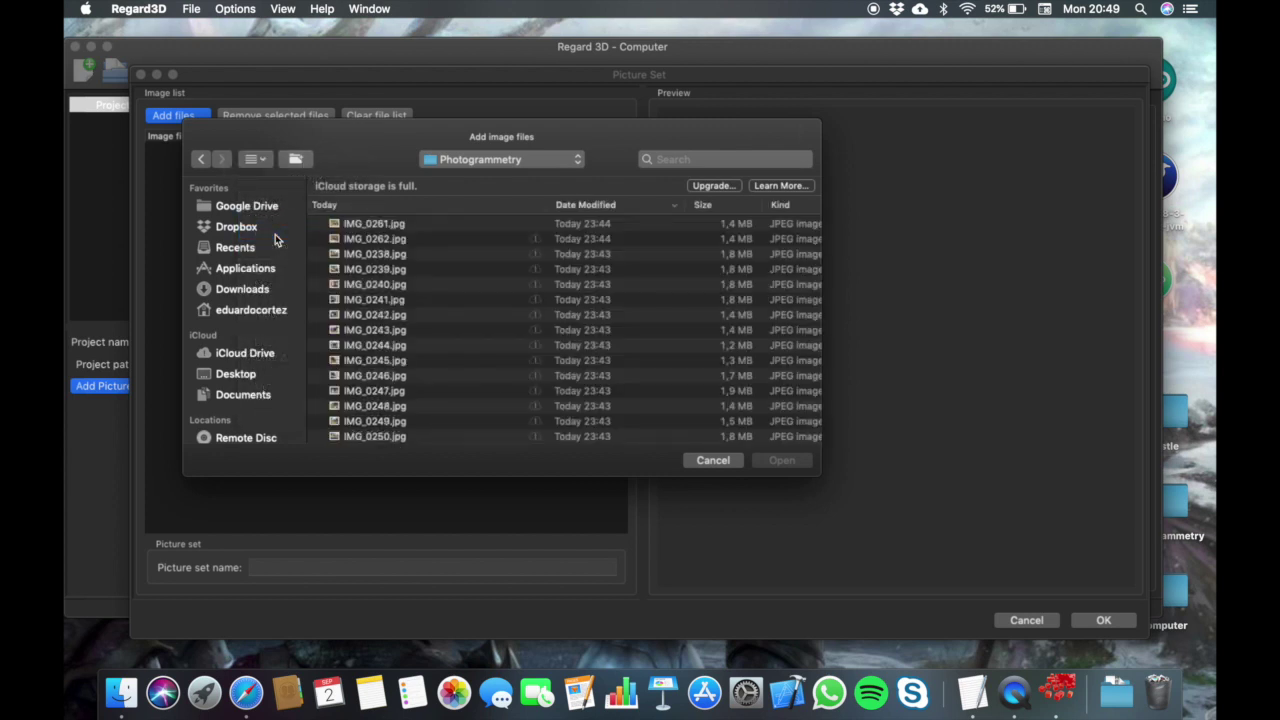
left_click(368, 226)
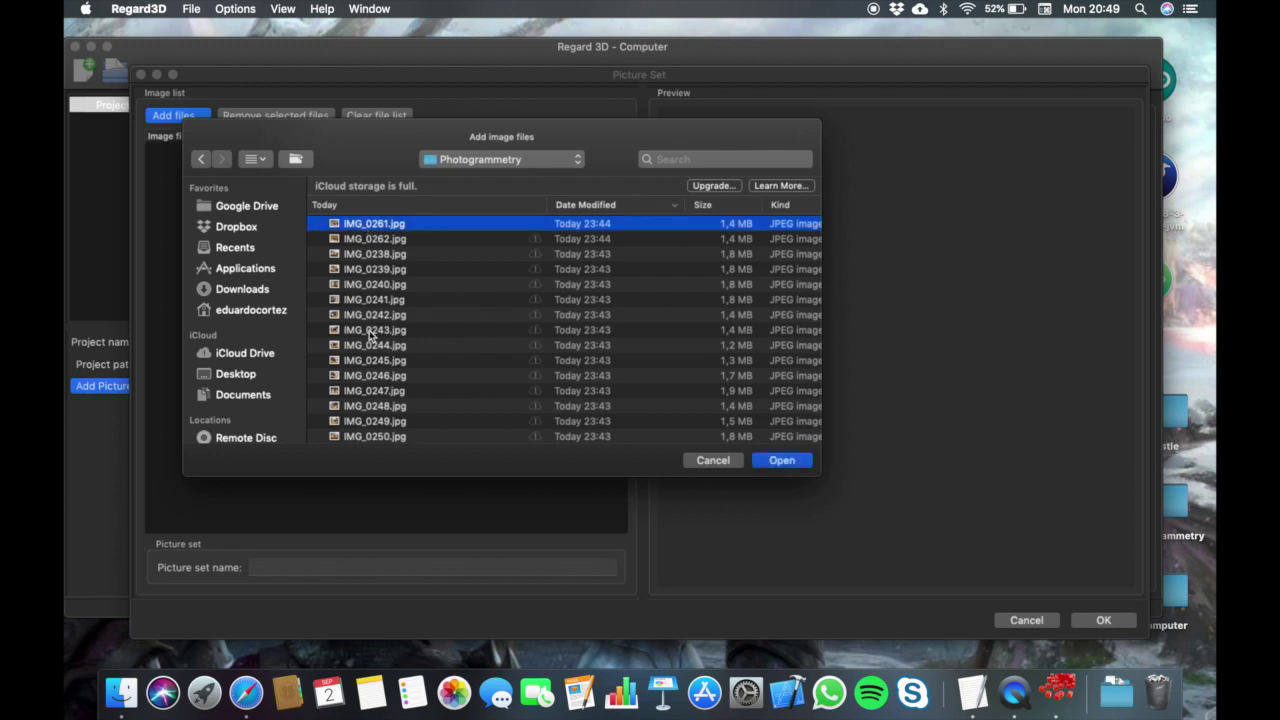
scroll(369, 336, "down", 5)
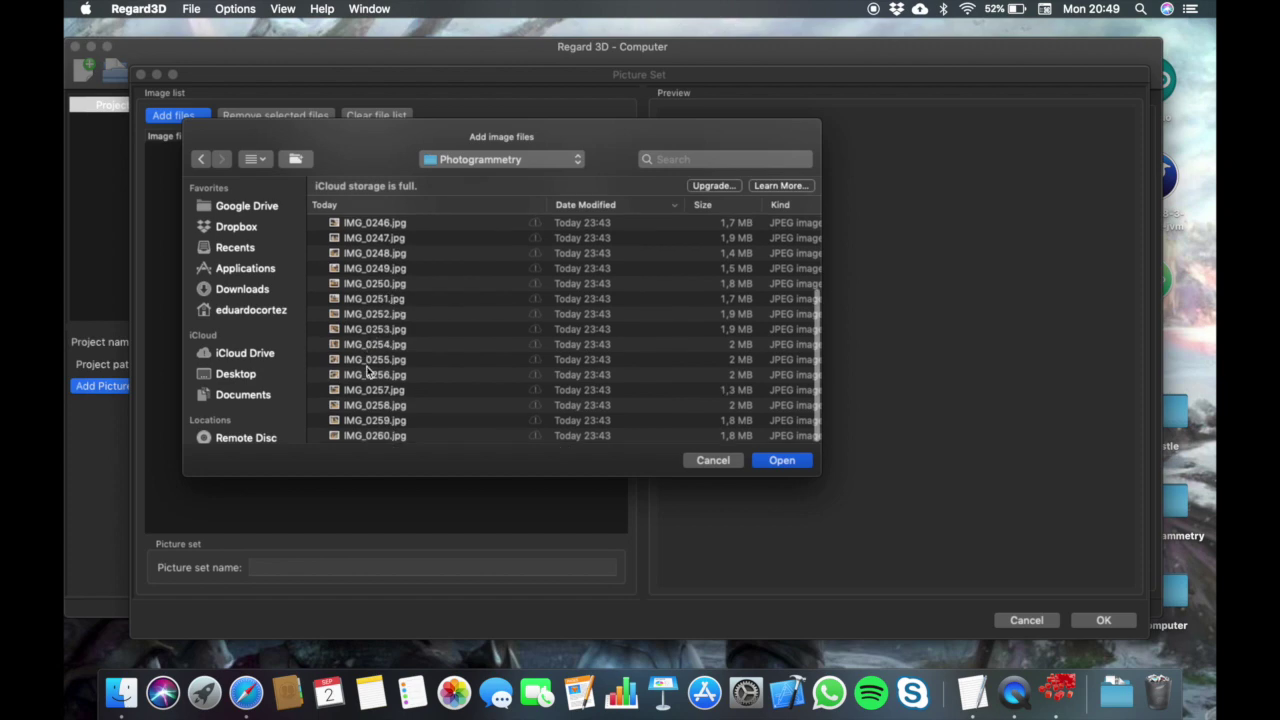
left_click(371, 436, "shift")
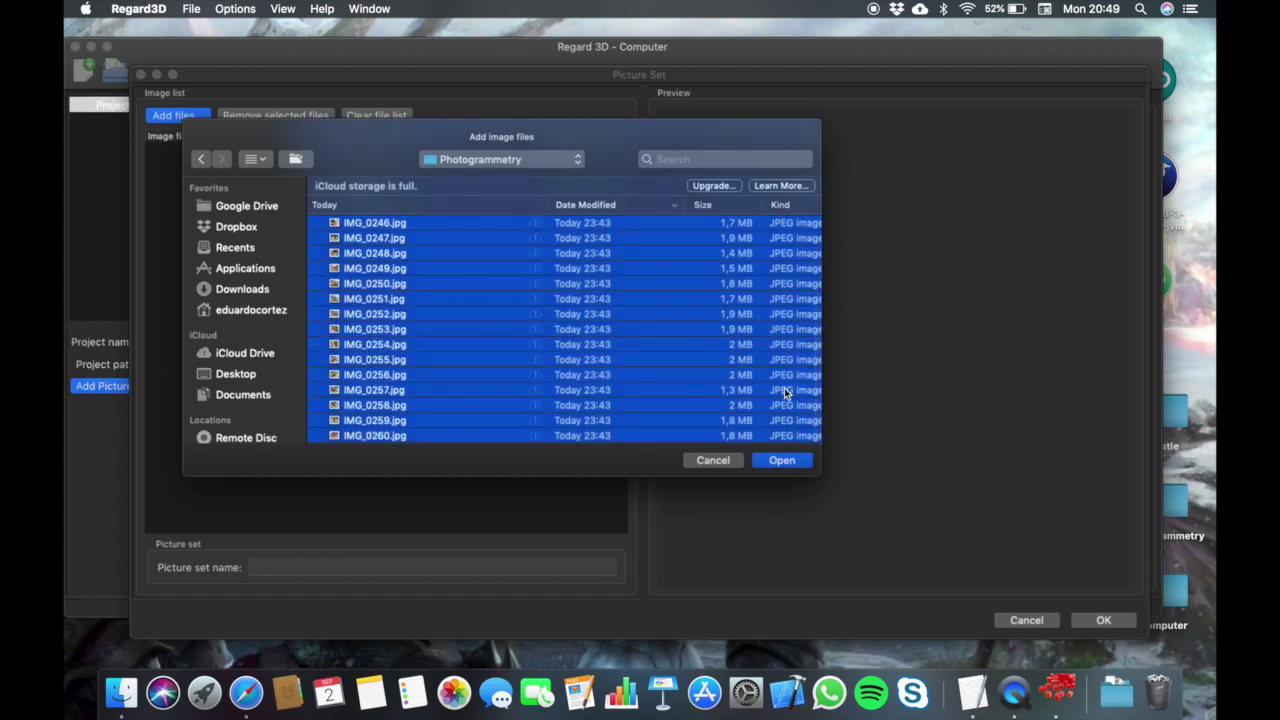
left_click(793, 463)
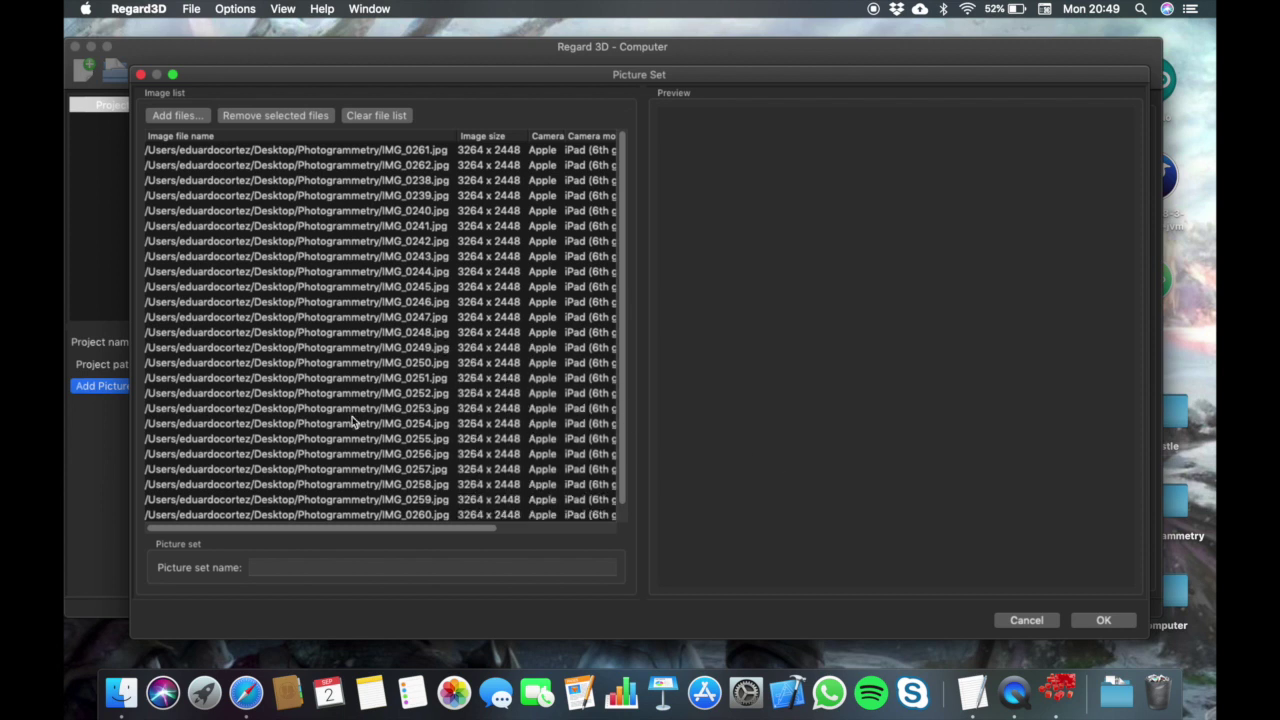
- Examine the image size, camera, focal length, sensor width and GPS details of the added images, widening the focal length and sensor width columns
scroll(376, 370, "down", 1)
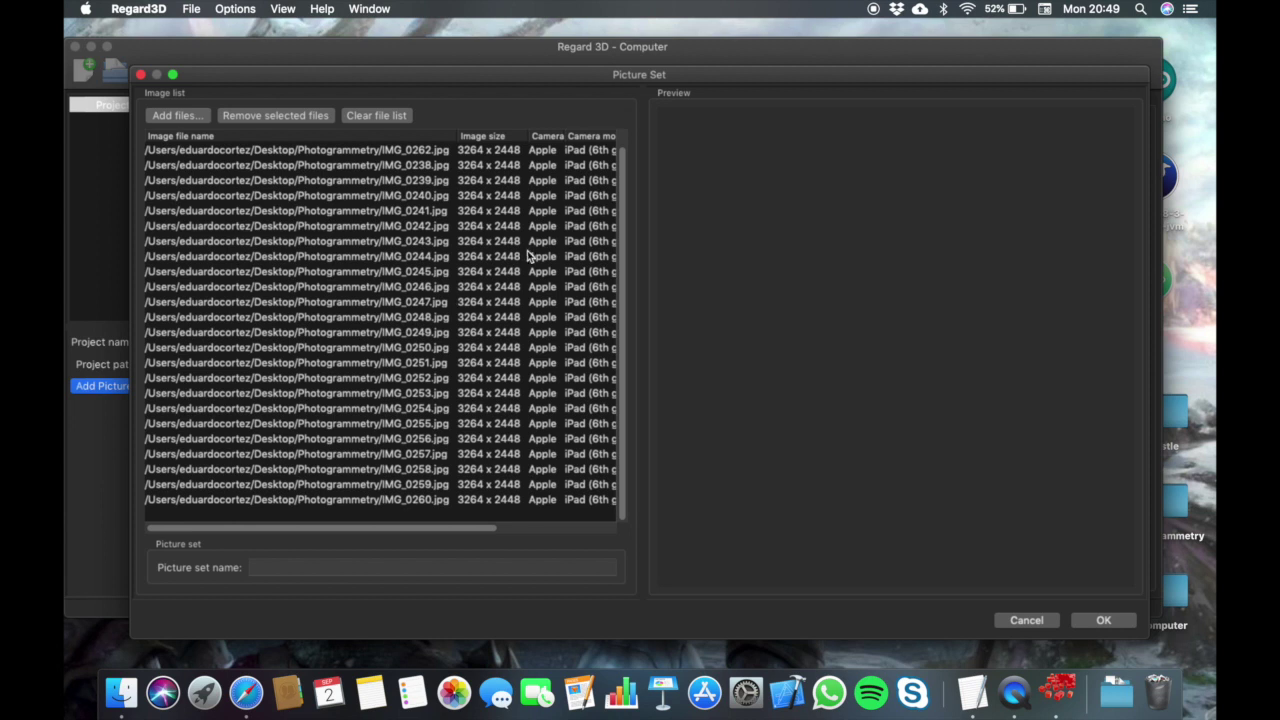
left_click_drag(435, 529, 495, 537)
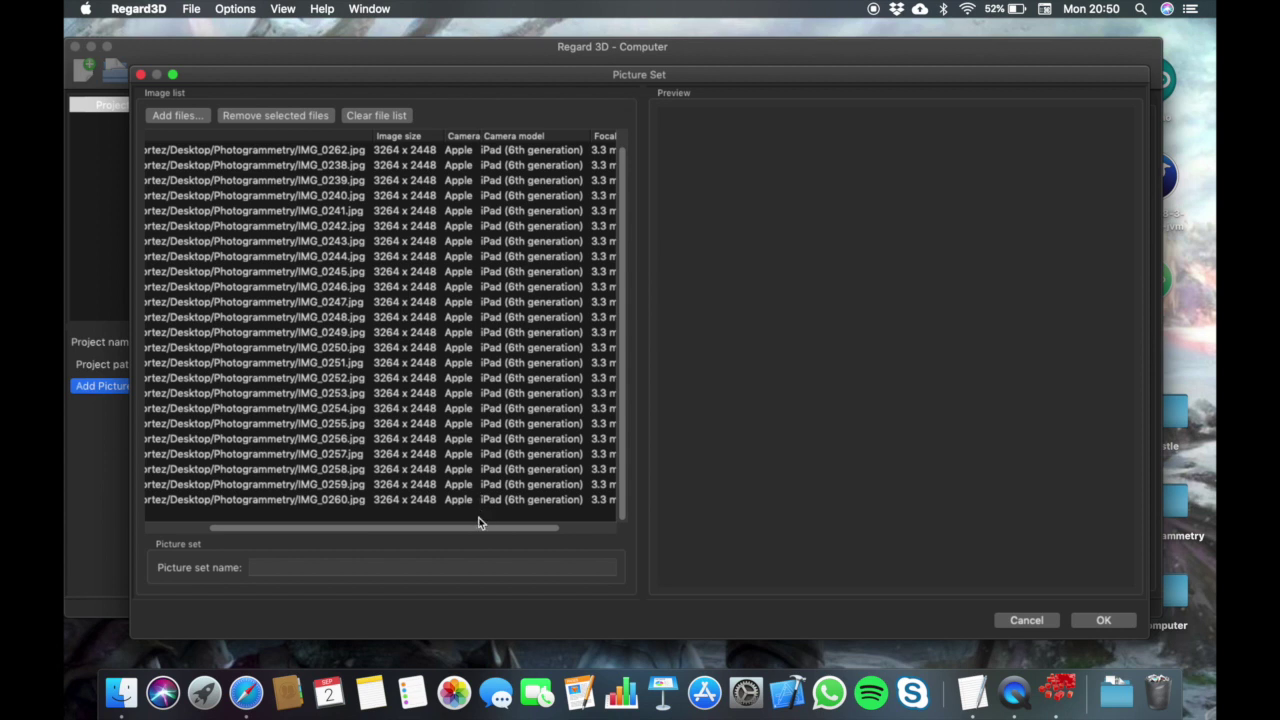
left_click_drag(479, 527, 532, 544)
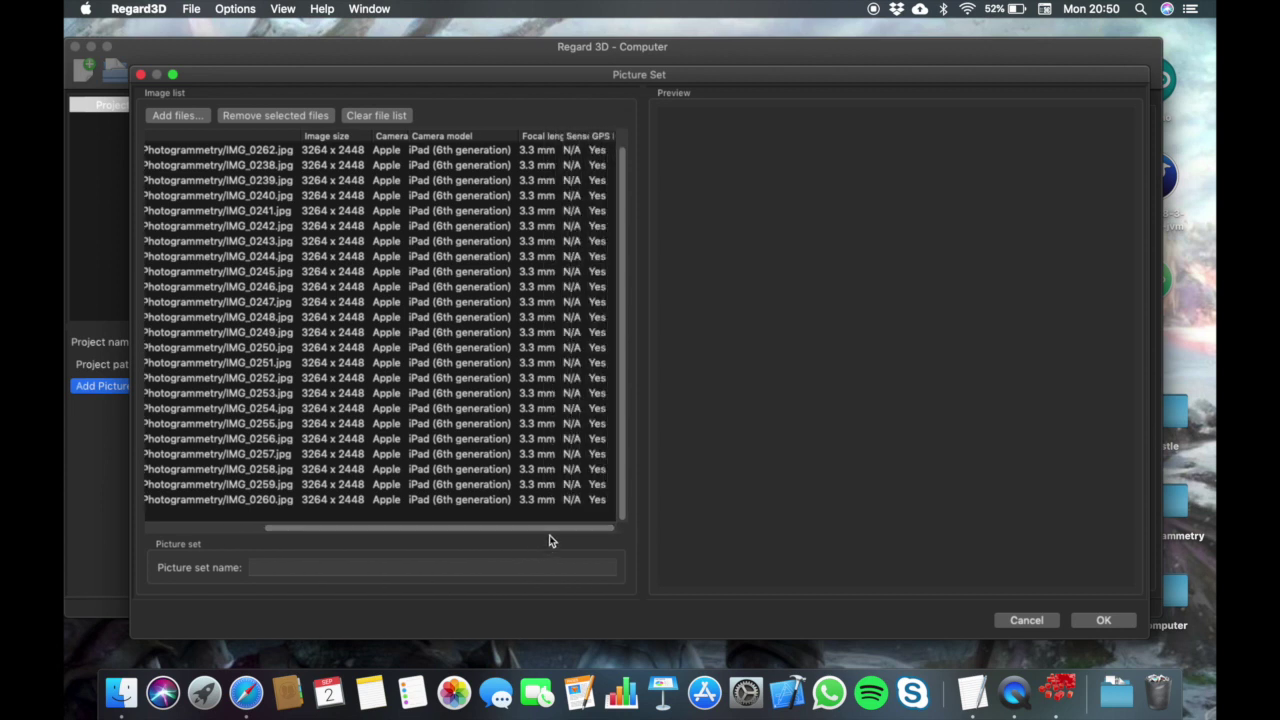
left_click_drag(563, 136, 580, 136)
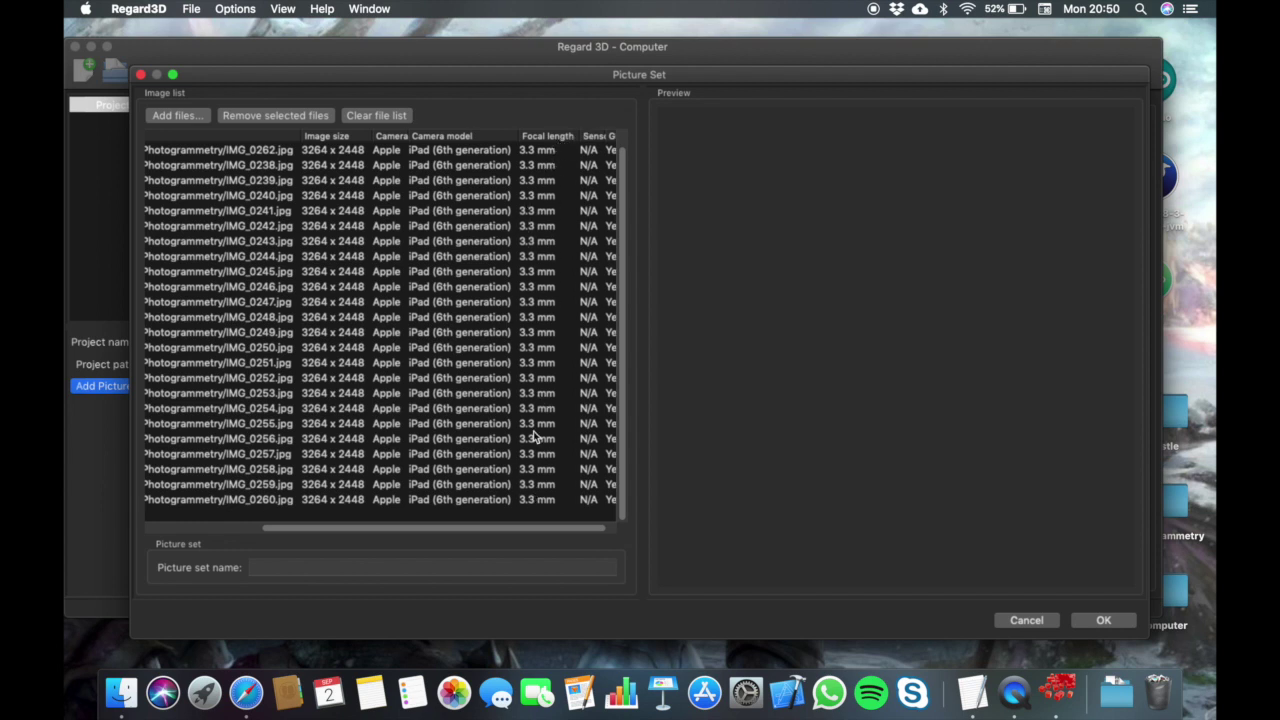
left_click_drag(528, 530, 566, 537)
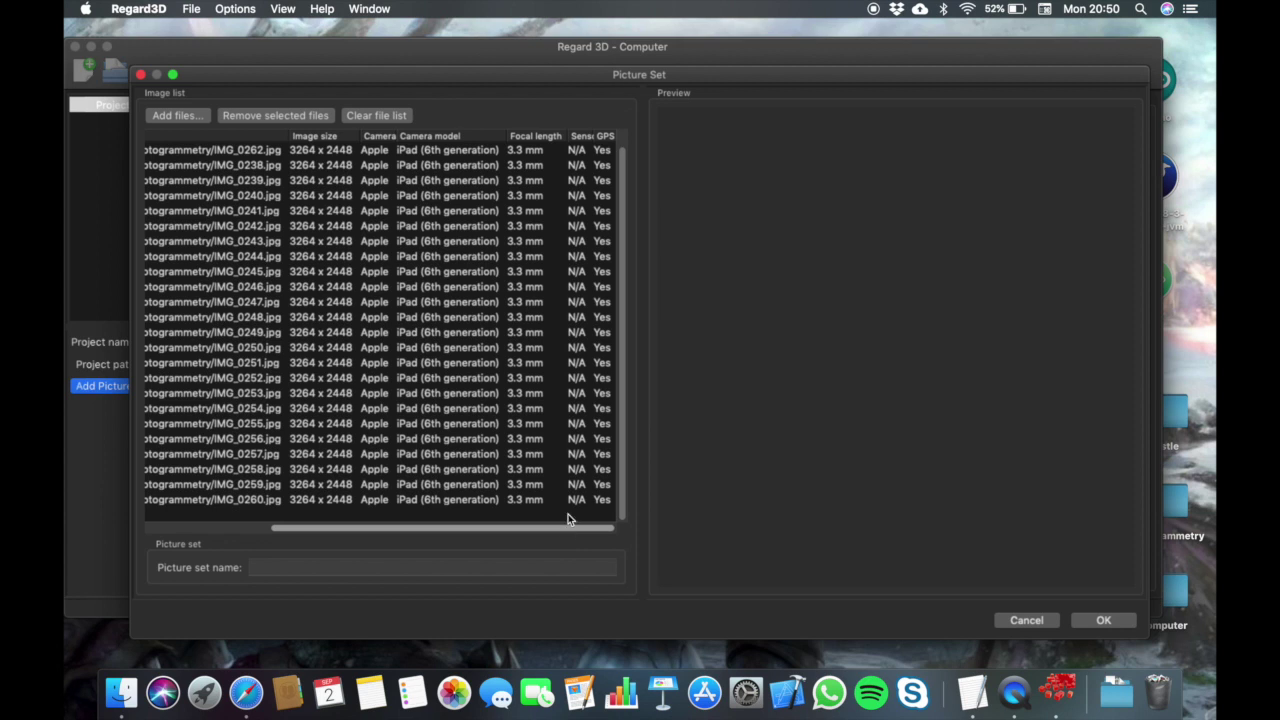
left_click_drag(591, 136, 628, 143)
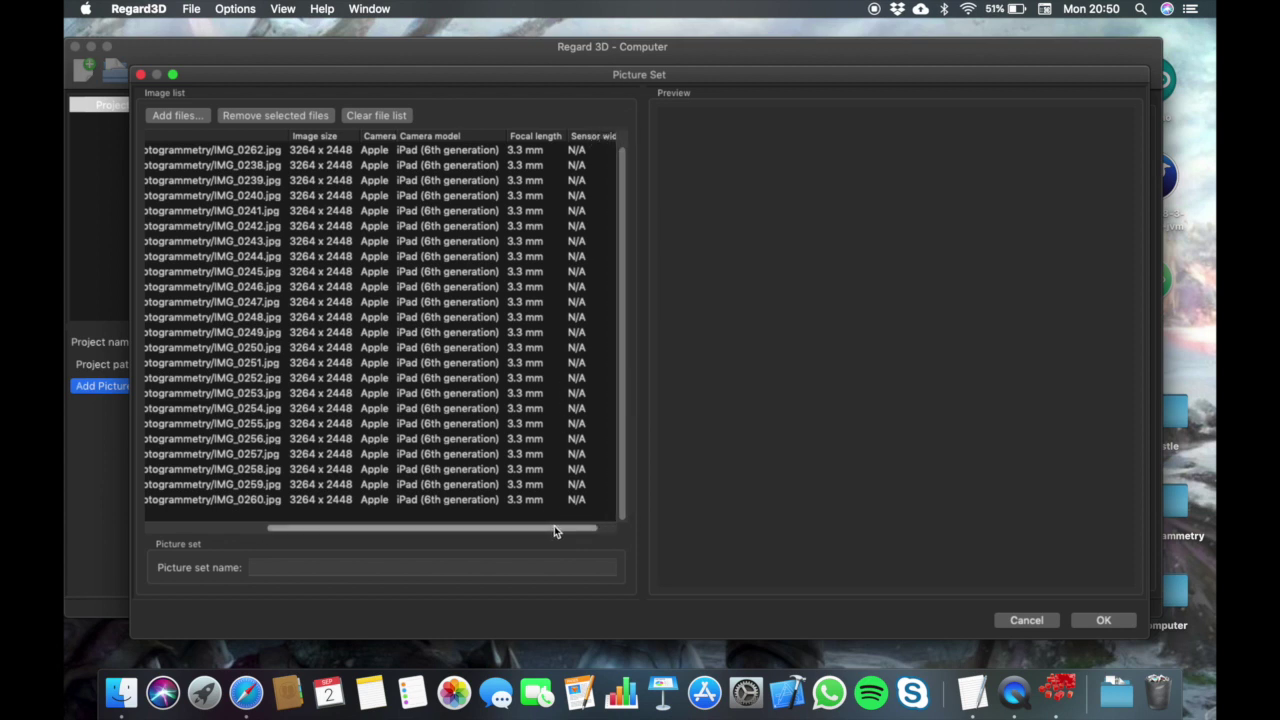
left_click_drag(554, 531, 597, 528)
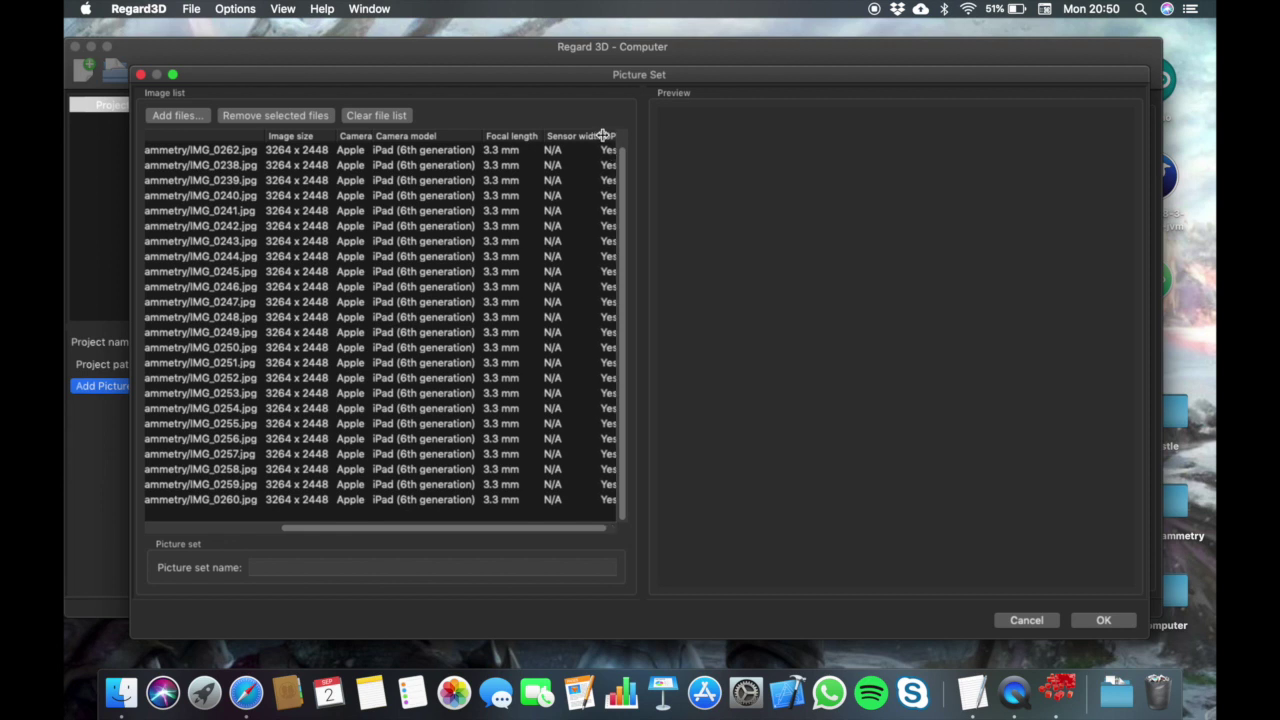
left_click_drag(603, 135, 618, 137)
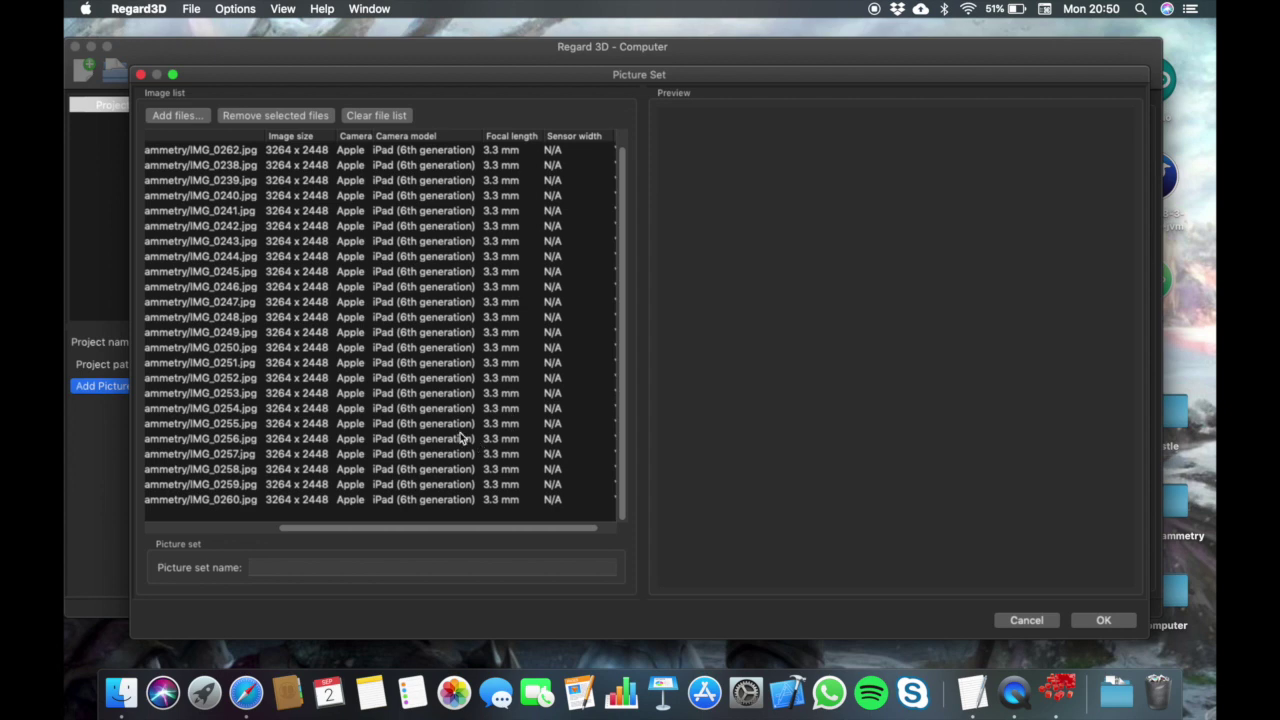
- Accept the picture set with the added images and dismiss the unknown focal length notice
left_click(1120, 622)
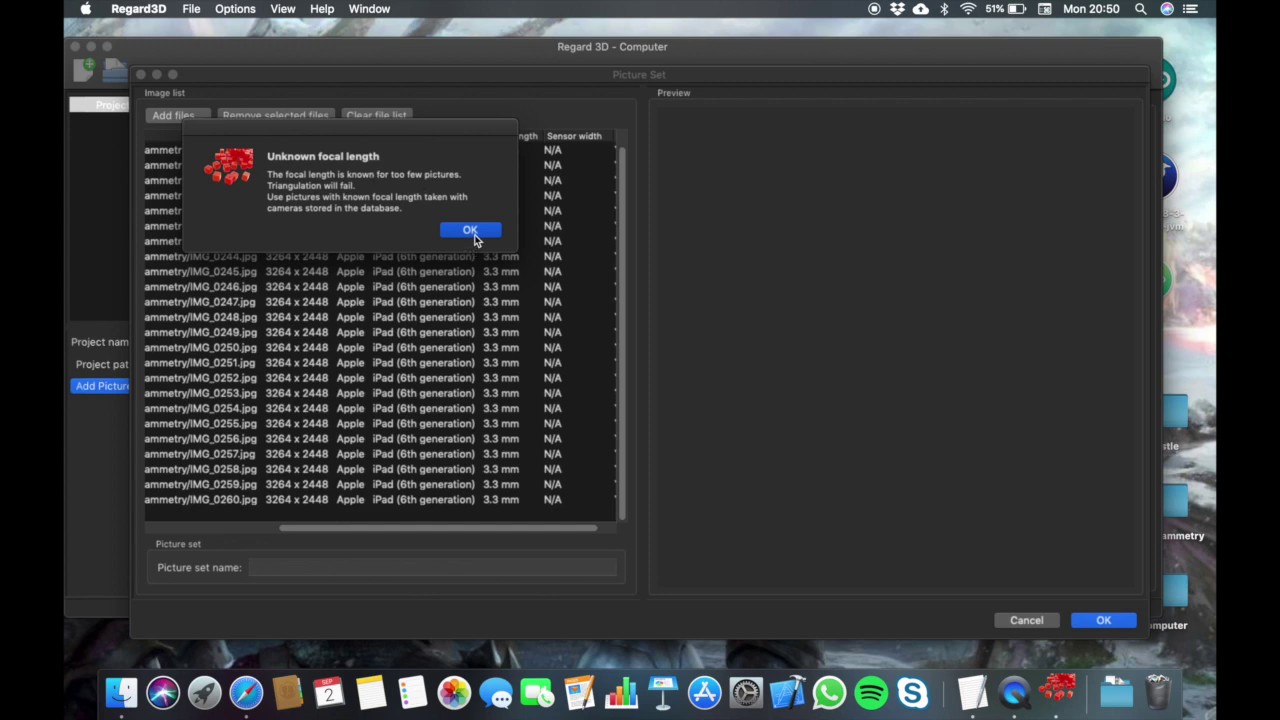
left_click(451, 216)
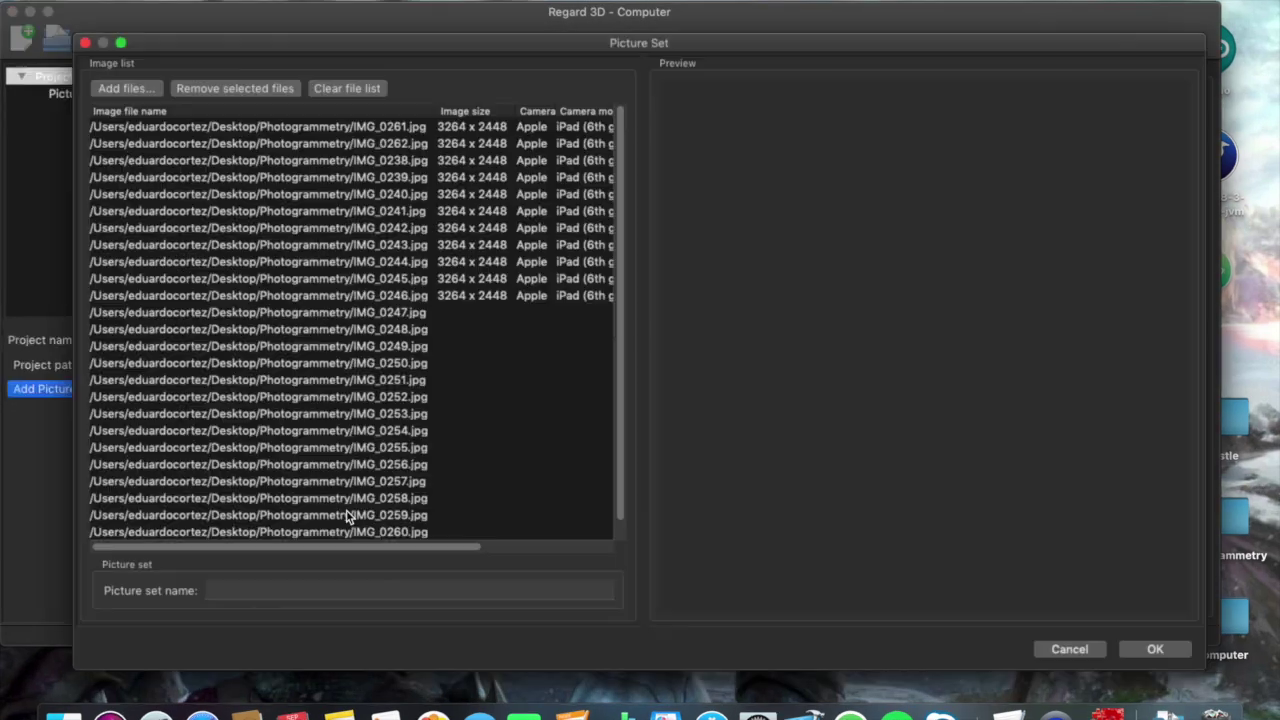
- Check the sensor width of the added images, accept the picture set, and close the Regard3D project window
left_click_drag(415, 551, 563, 549)
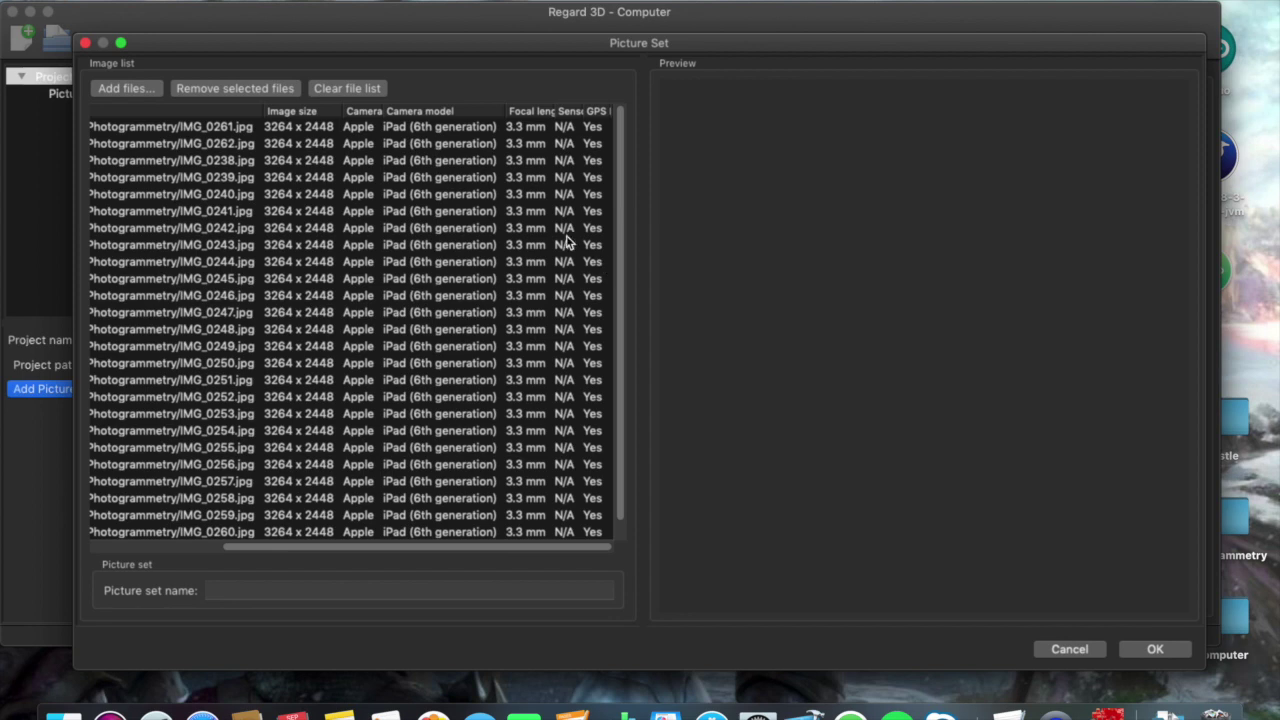
key("Return")
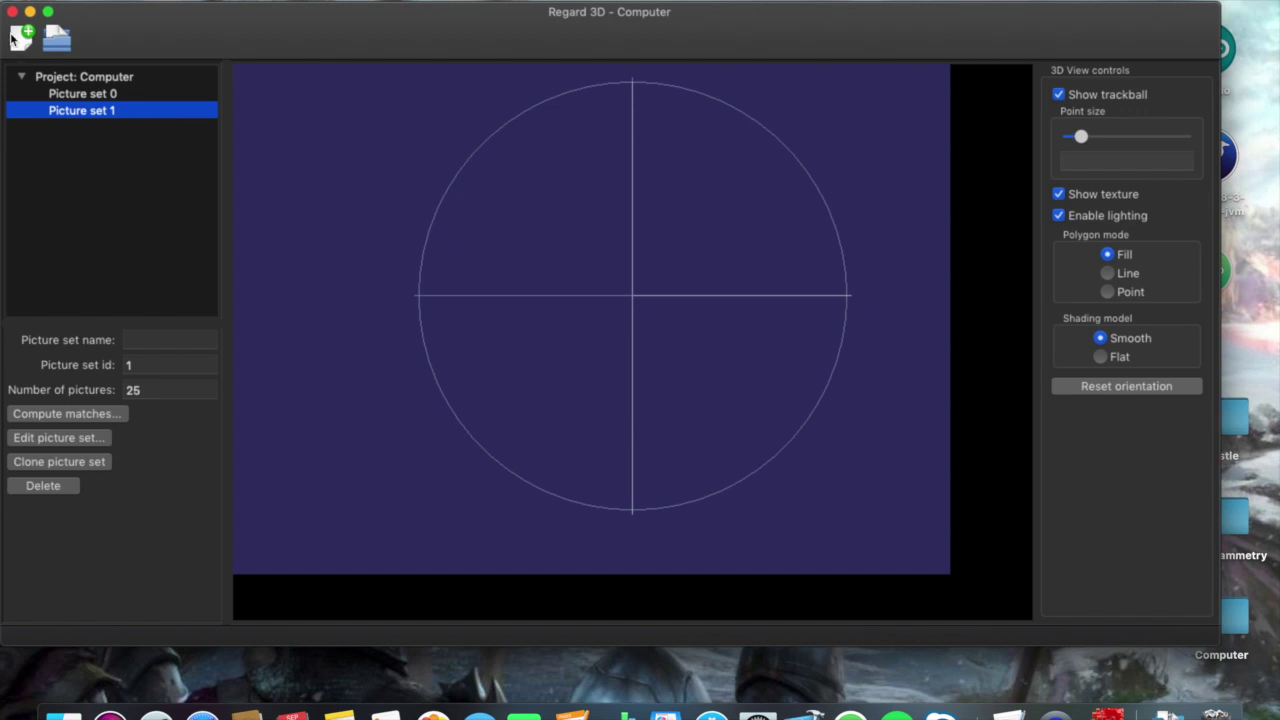
left_click(13, 11)
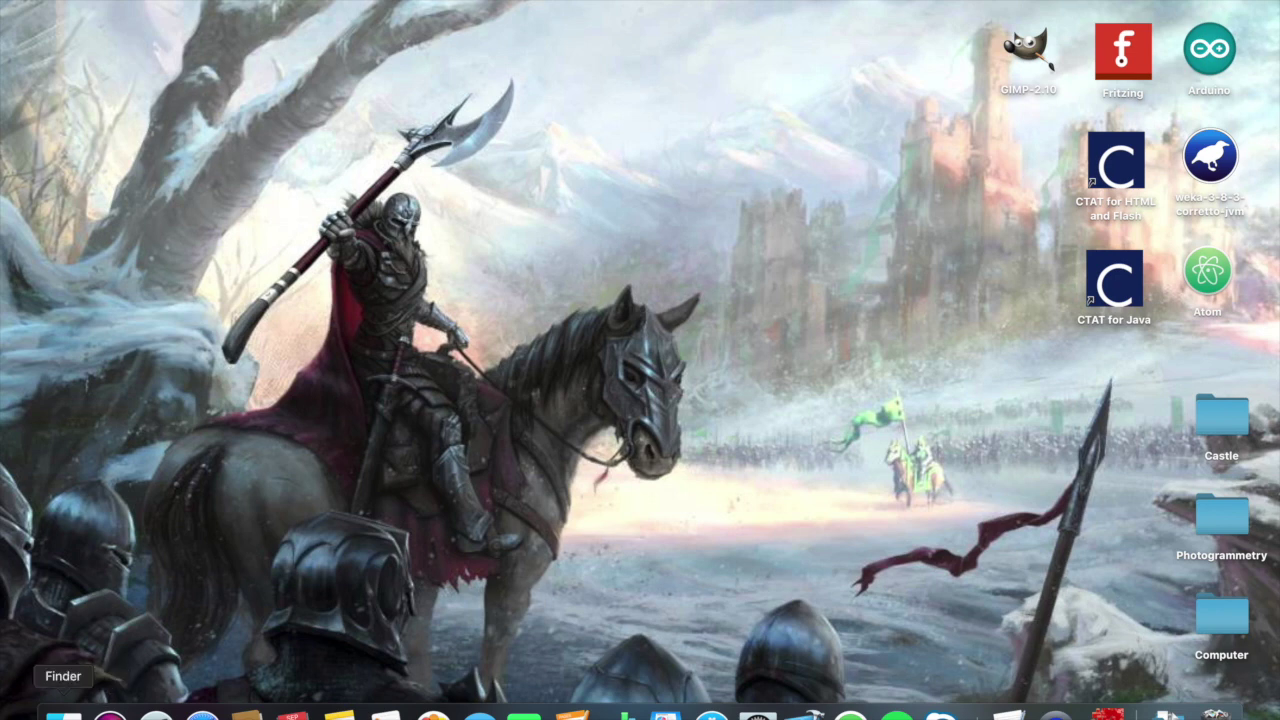
- Switch to Finder, locate Regard3D in Applications and show its package contents
left_click(63, 714)
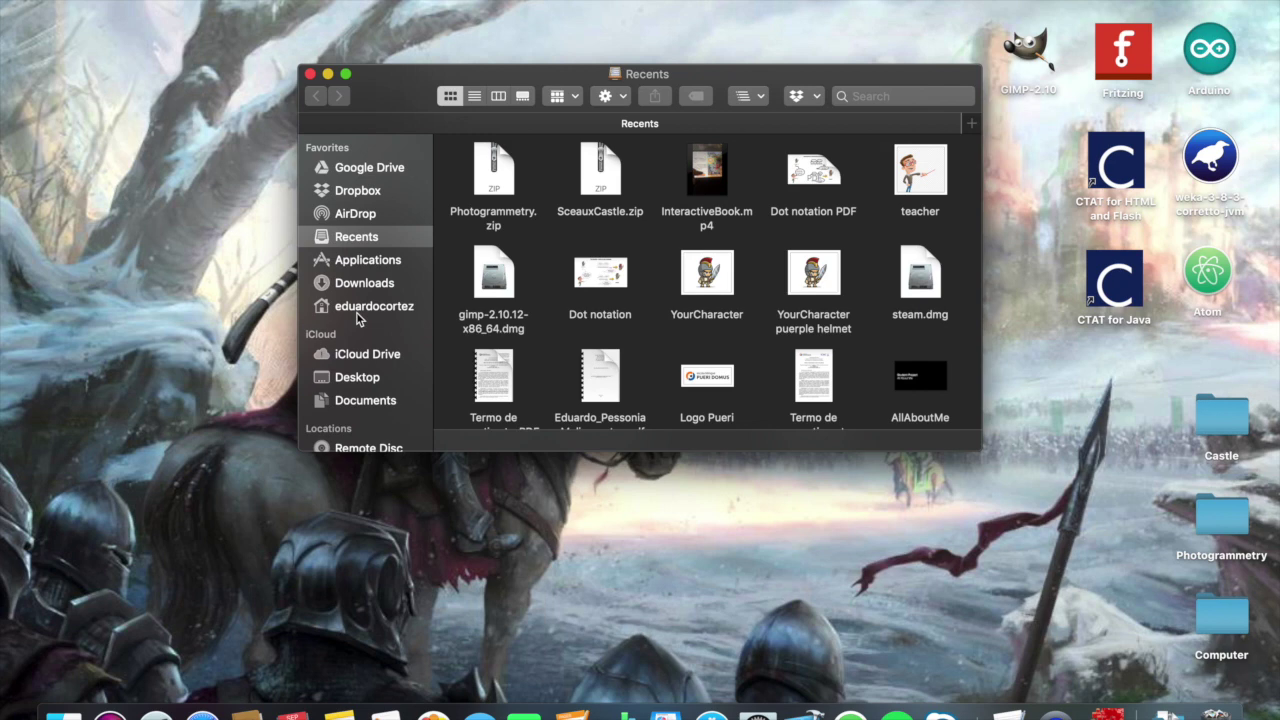
left_click(369, 260)
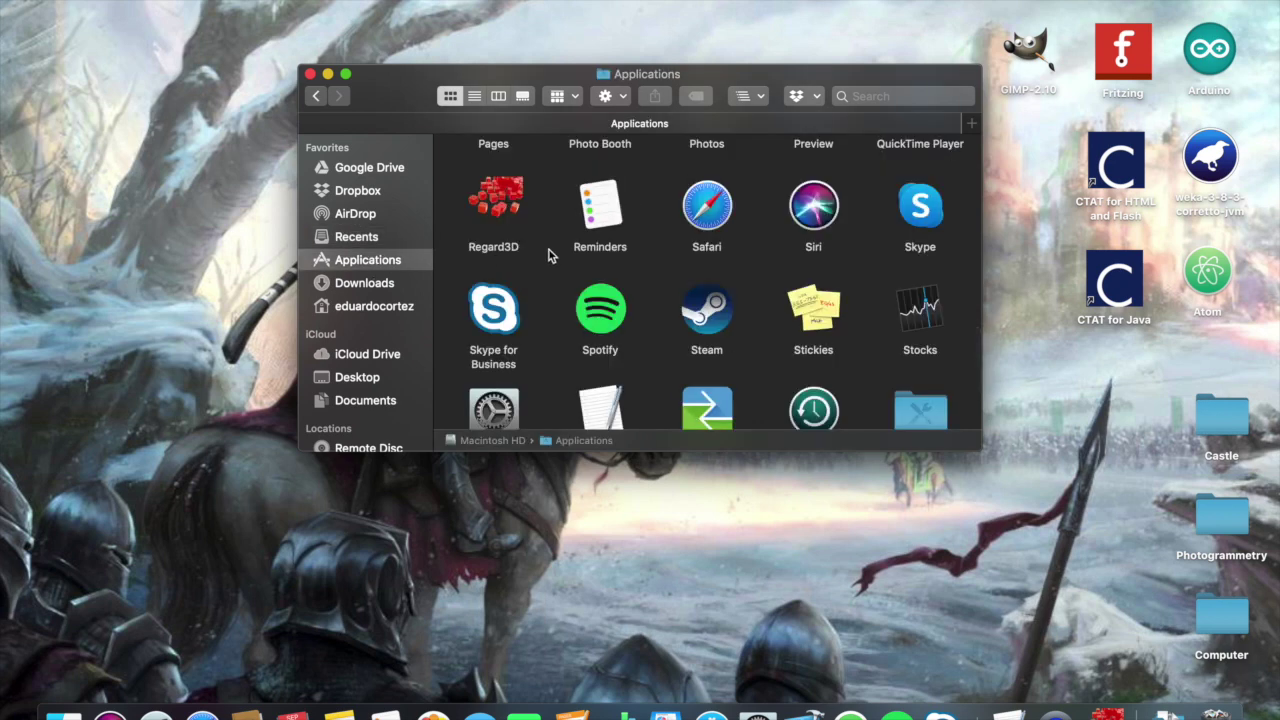
scroll(549, 250, "up", 4)
scroll(549, 250, "up", 2)
scroll(549, 250, "down", 6)
scroll(549, 250, "up", 2)
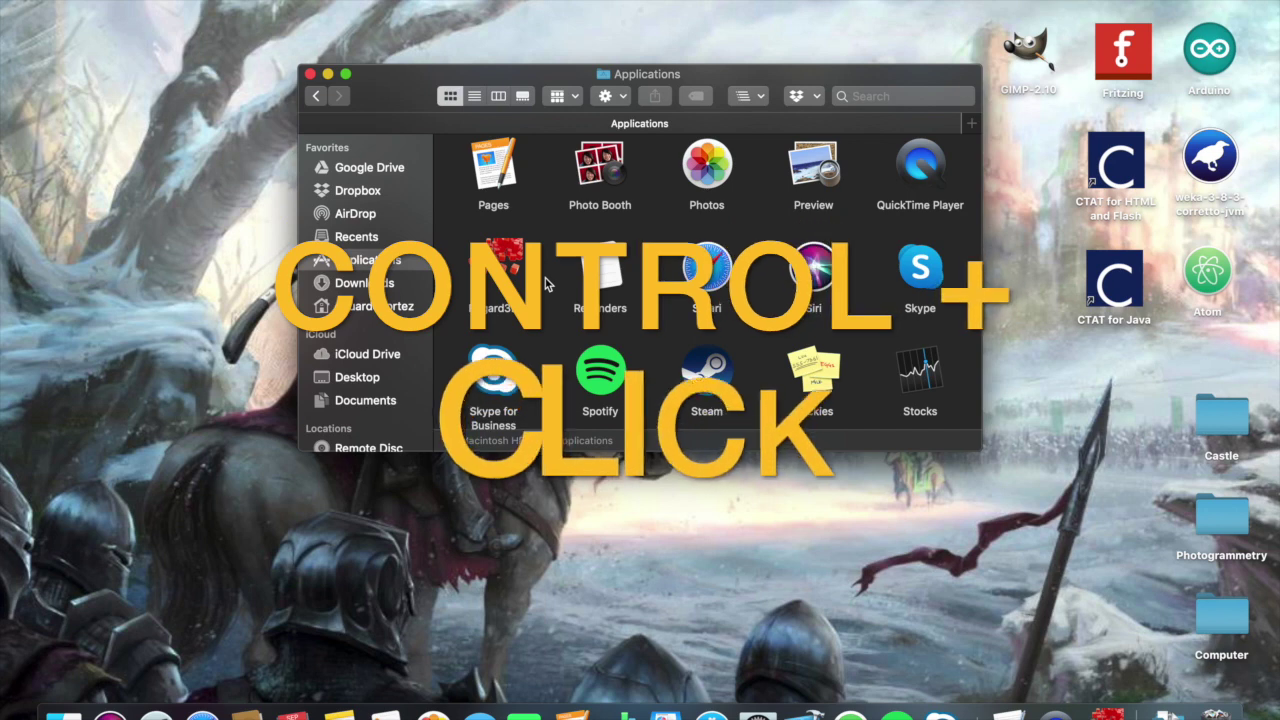
left_click(504, 261, "ctrl")
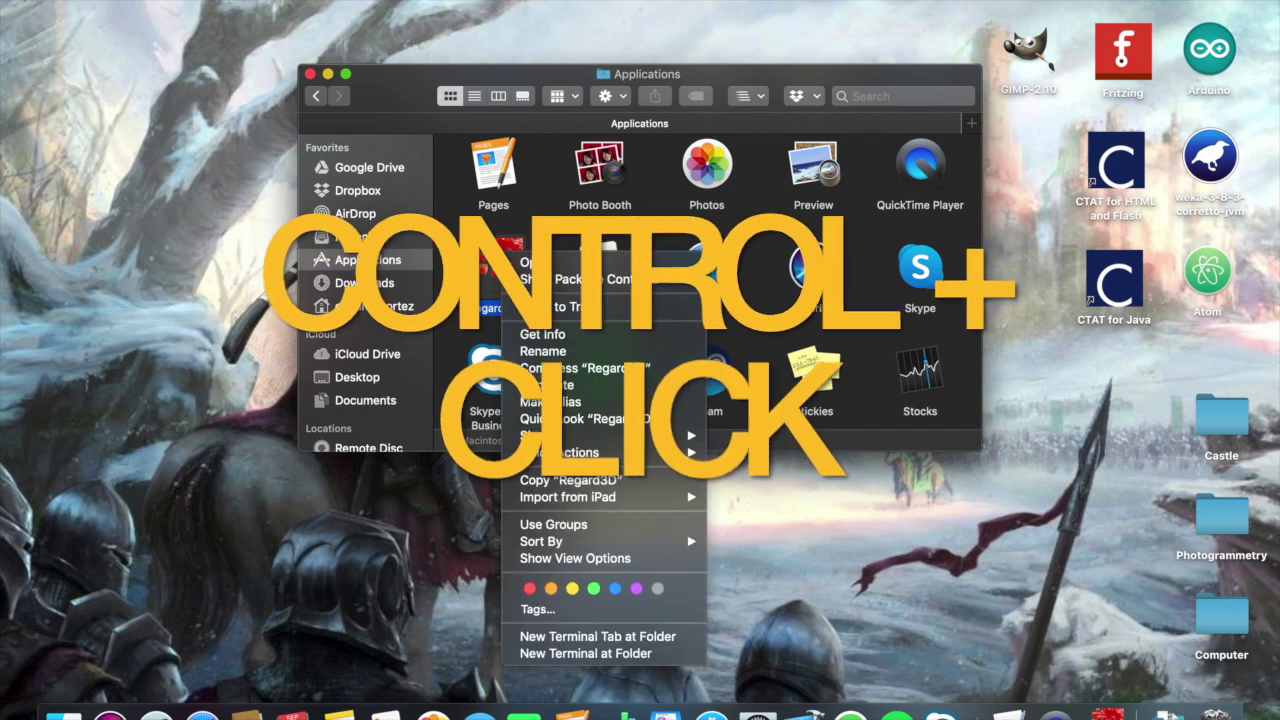
left_click(569, 279)
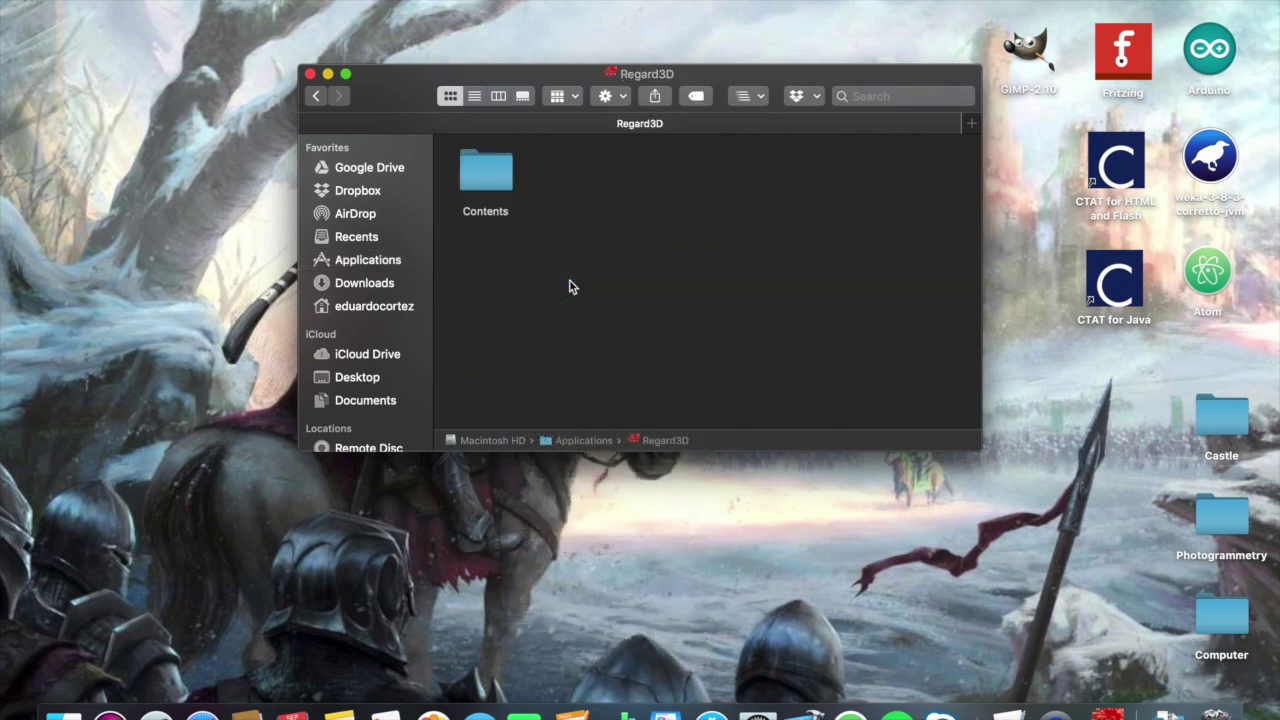
- Open sensor_database.csv from the package's Contents > Resources folder in TextEdit
double_click(497, 178)
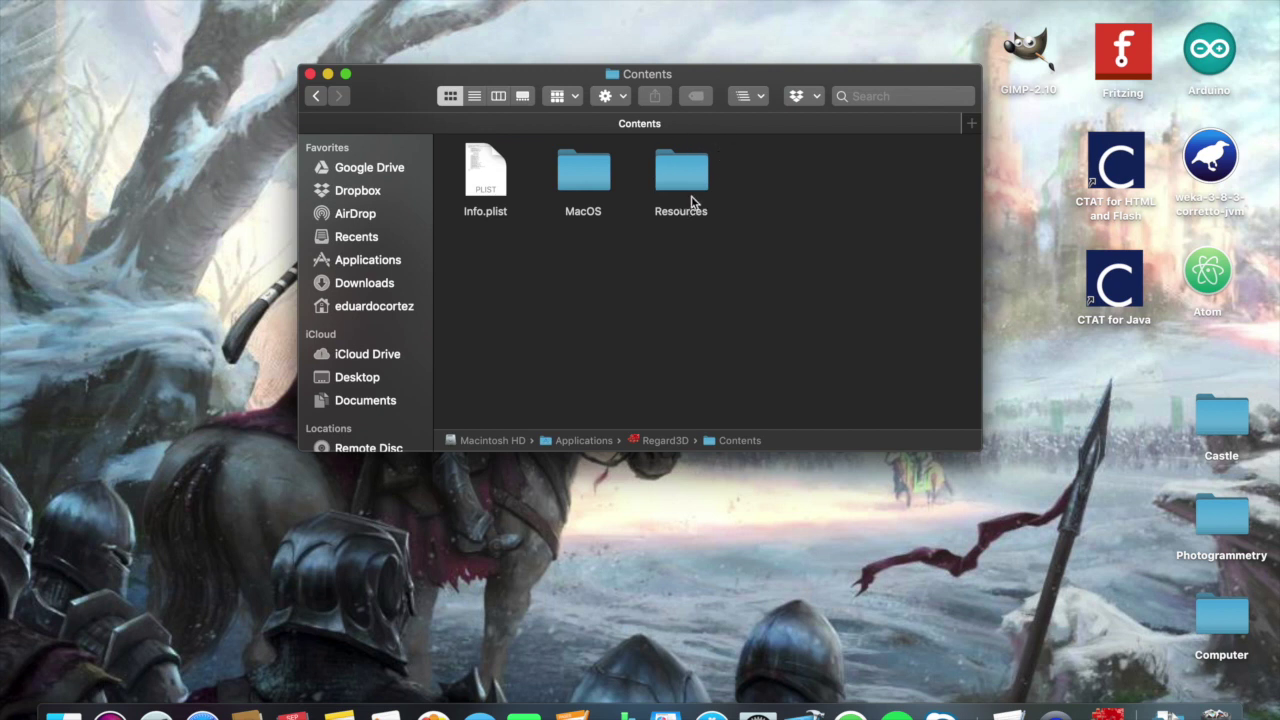
double_click(671, 168)
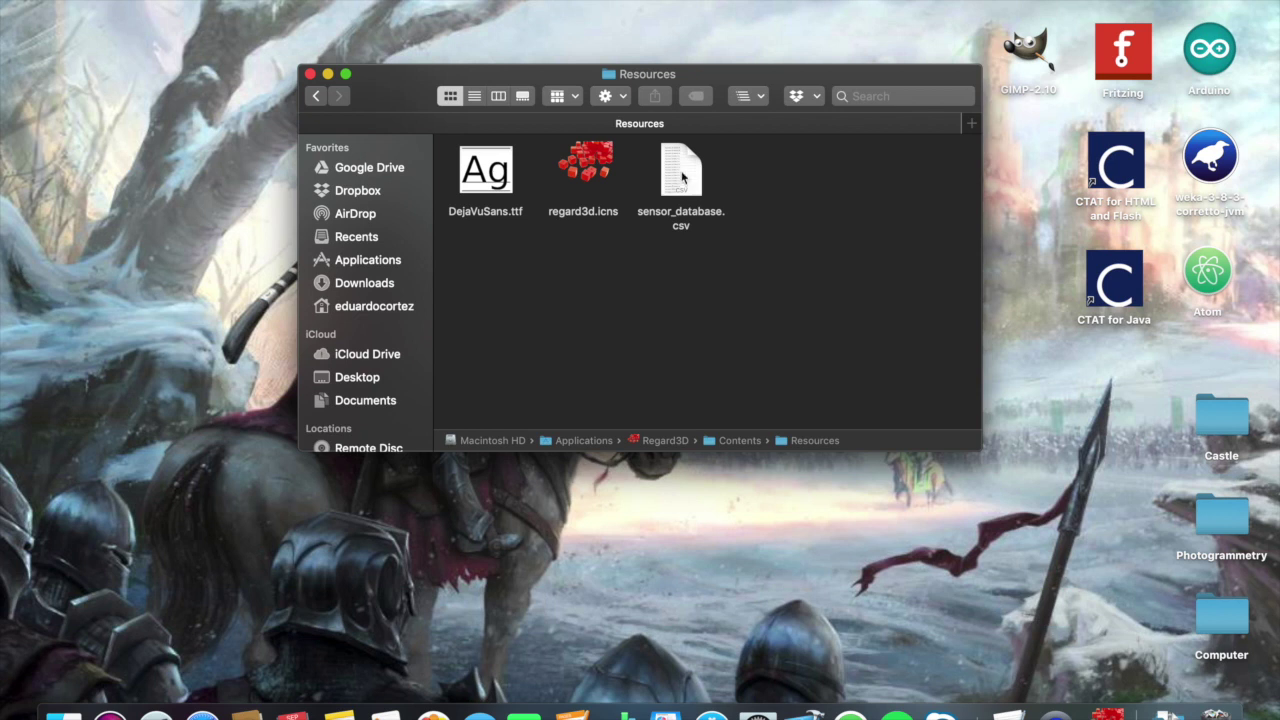
right_click(683, 177)
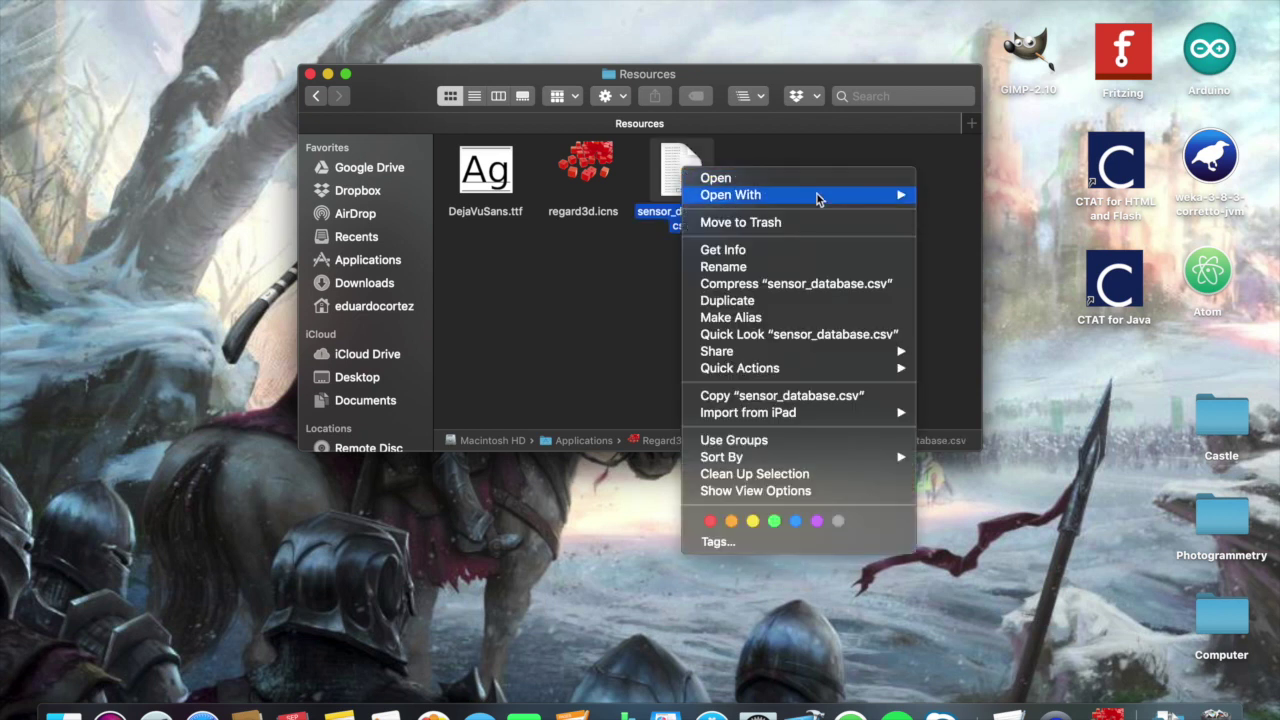
mouse_move(818, 199)
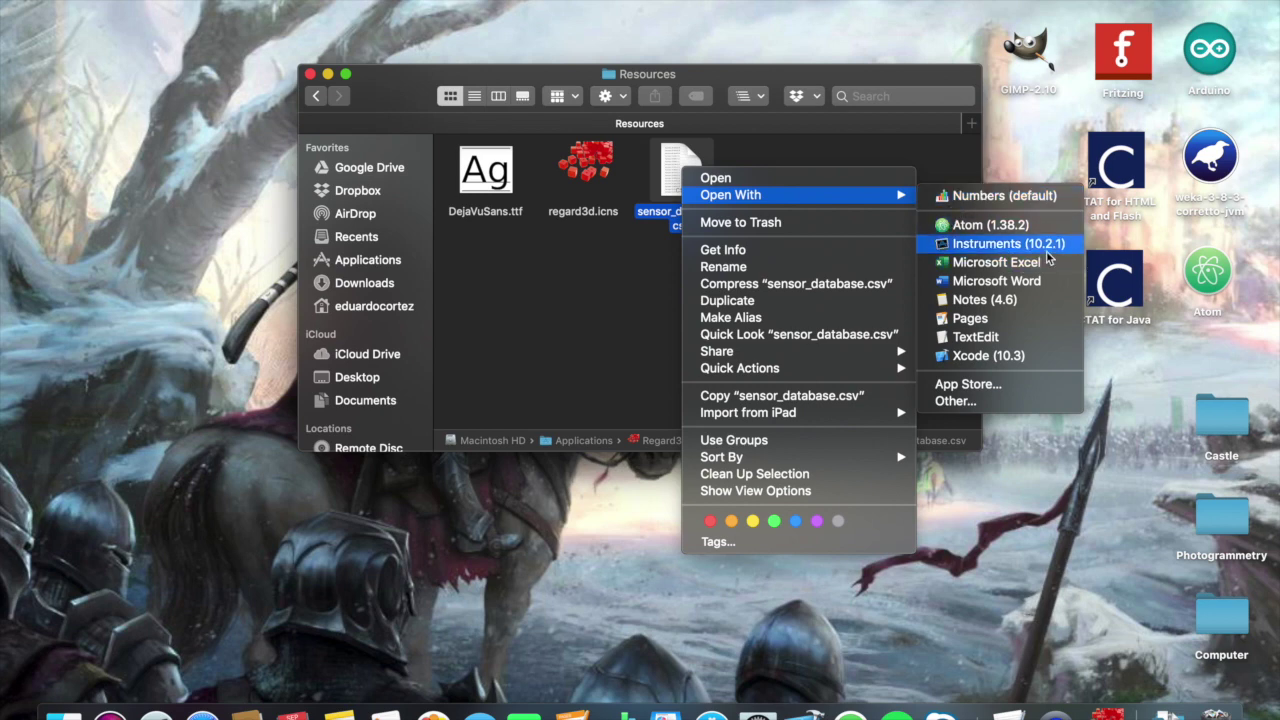
left_click(975, 337)
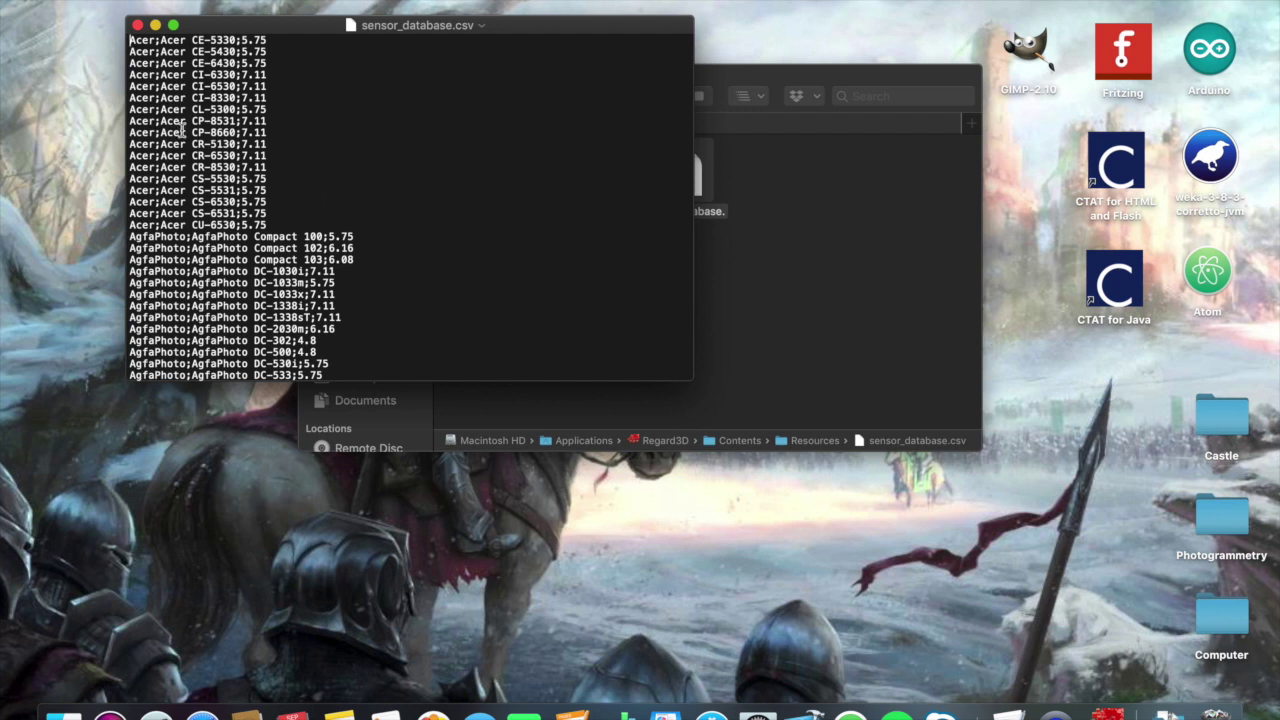
- Examine the Acer entries of the sensor database for the order of brand, model and sensor width and their semicolon separators
triple_click(143, 75)
left_click_drag(143, 85, 136, 130)
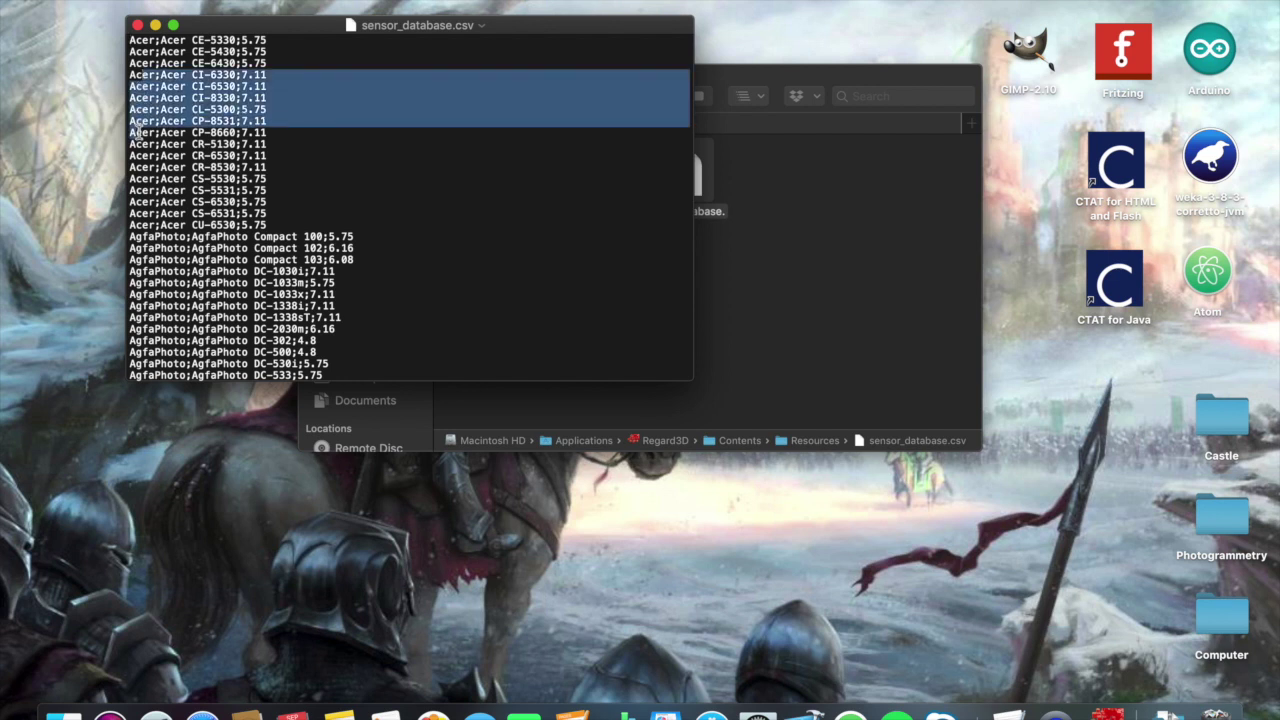
left_click(157, 121)
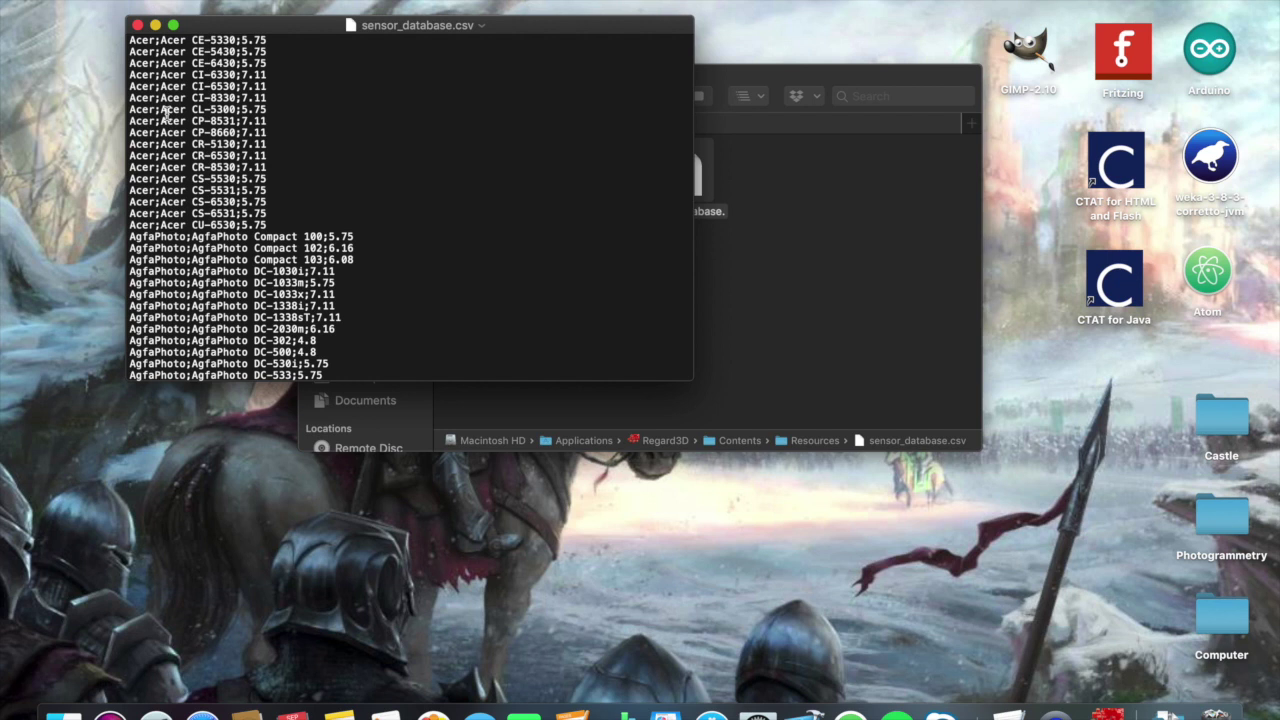
left_click_drag(130, 86, 131, 110)
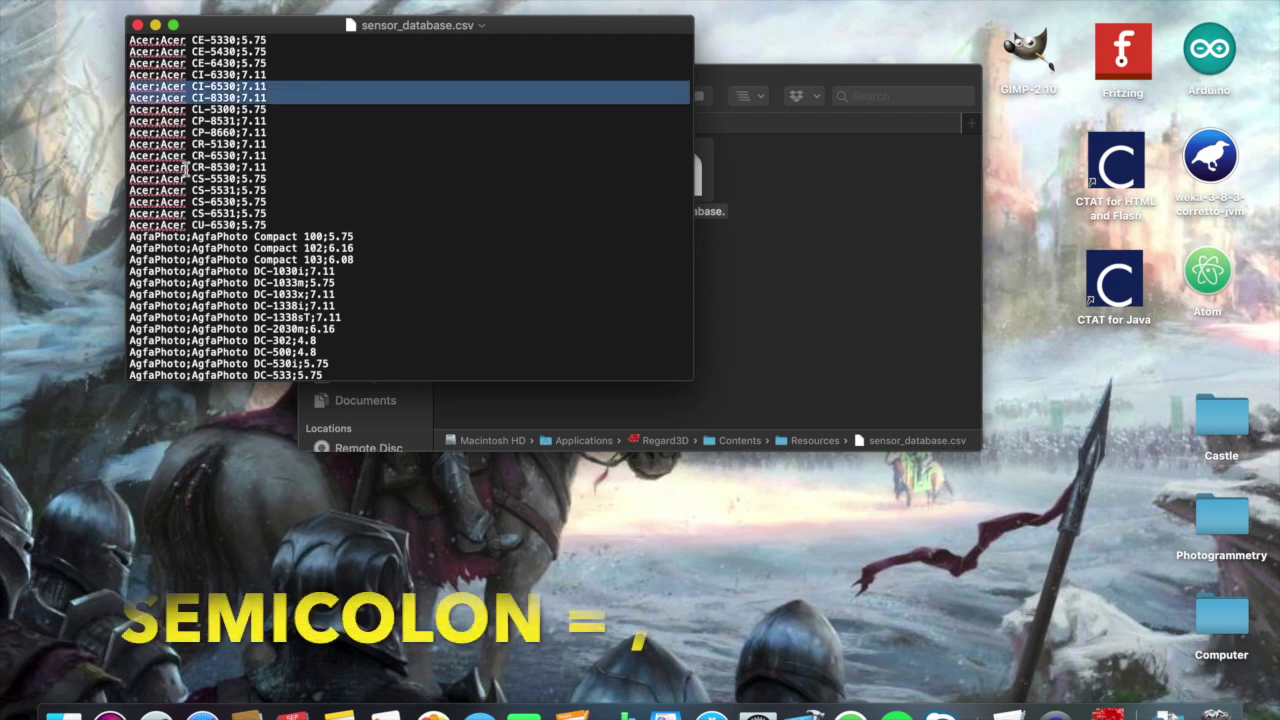
left_click(261, 153)
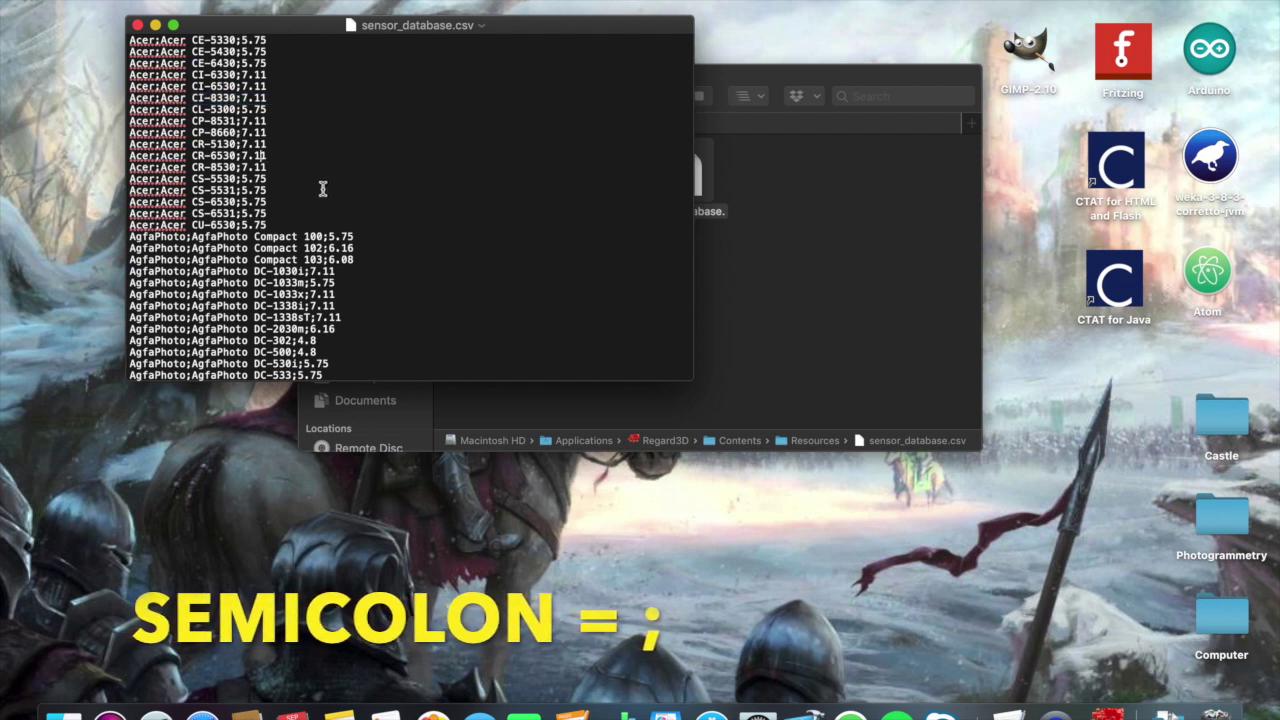
left_click_drag(240, 144, 271, 143)
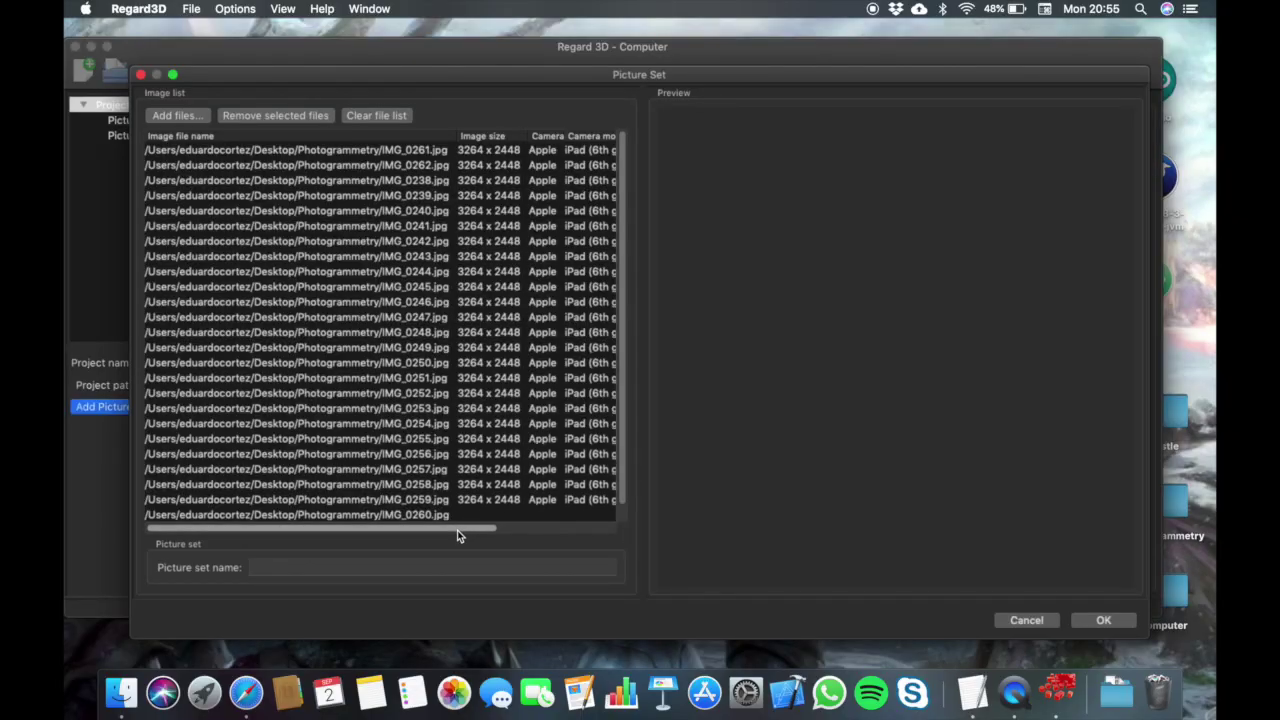
- Check the camera brand and model of the listed images and move the Picture Set dialog aside
left_click_drag(457, 530, 514, 531)
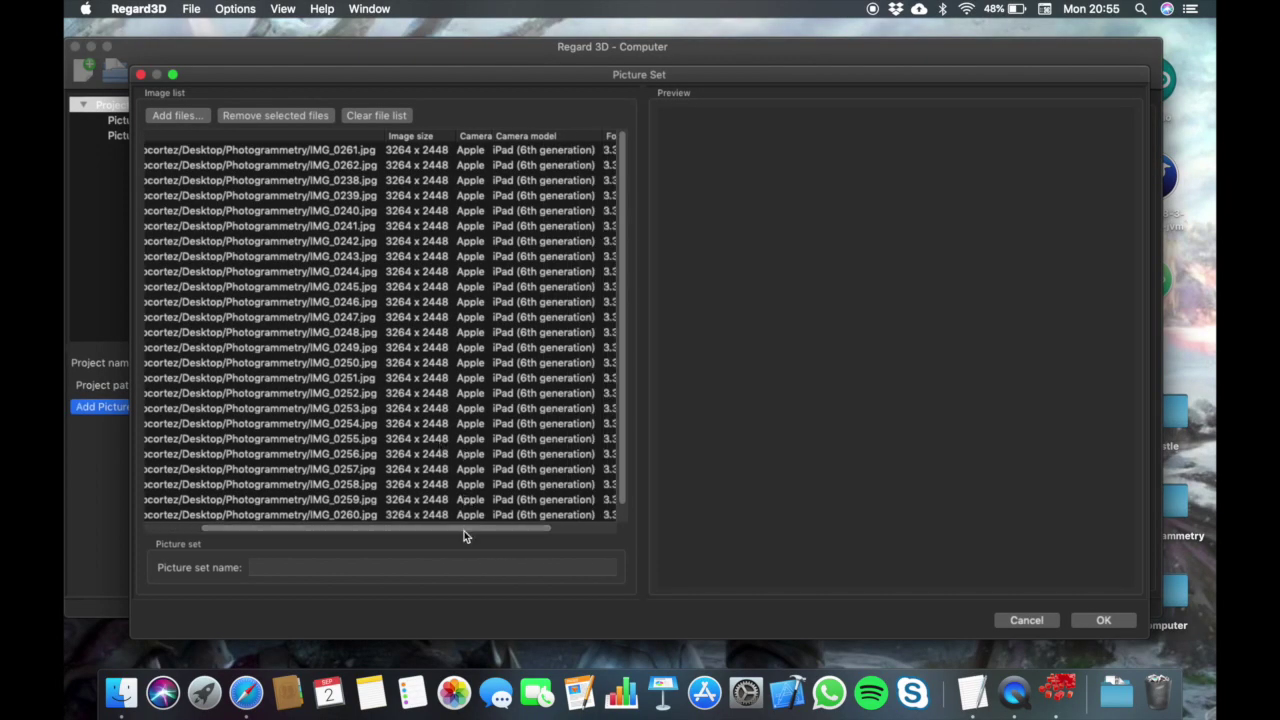
left_click_drag(465, 530, 503, 537)
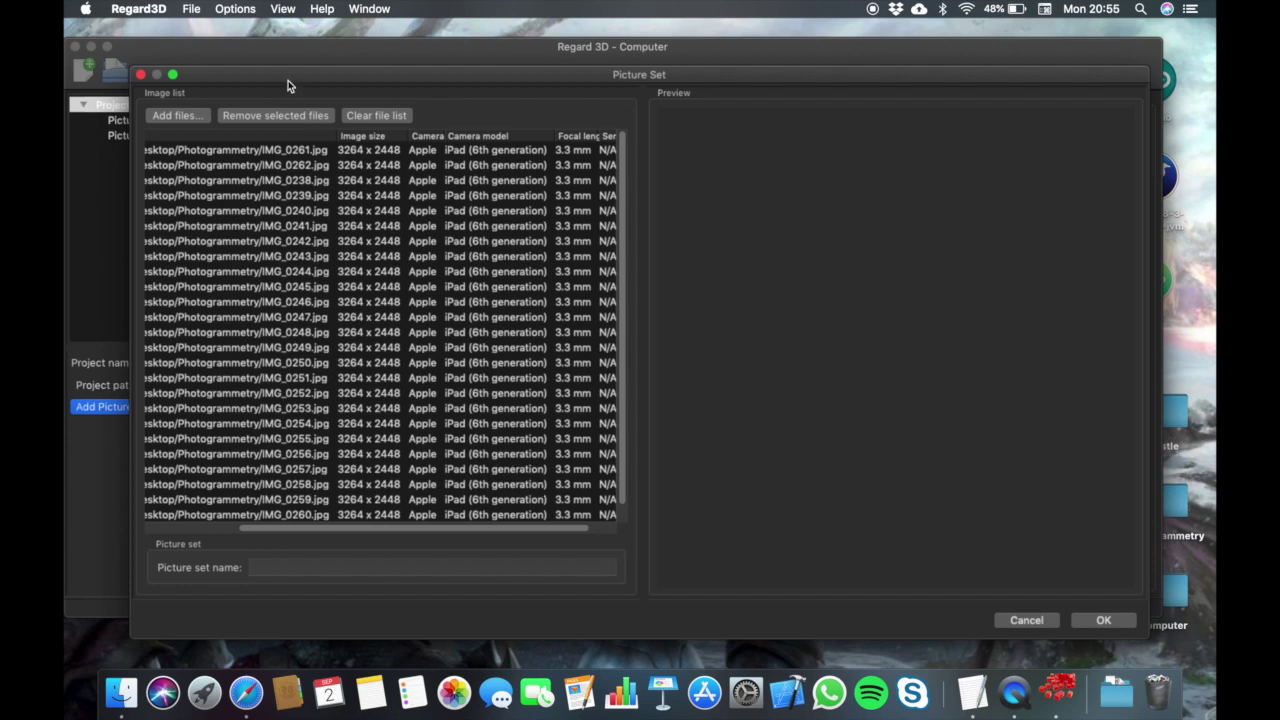
left_click_drag(288, 80, 769, 92)
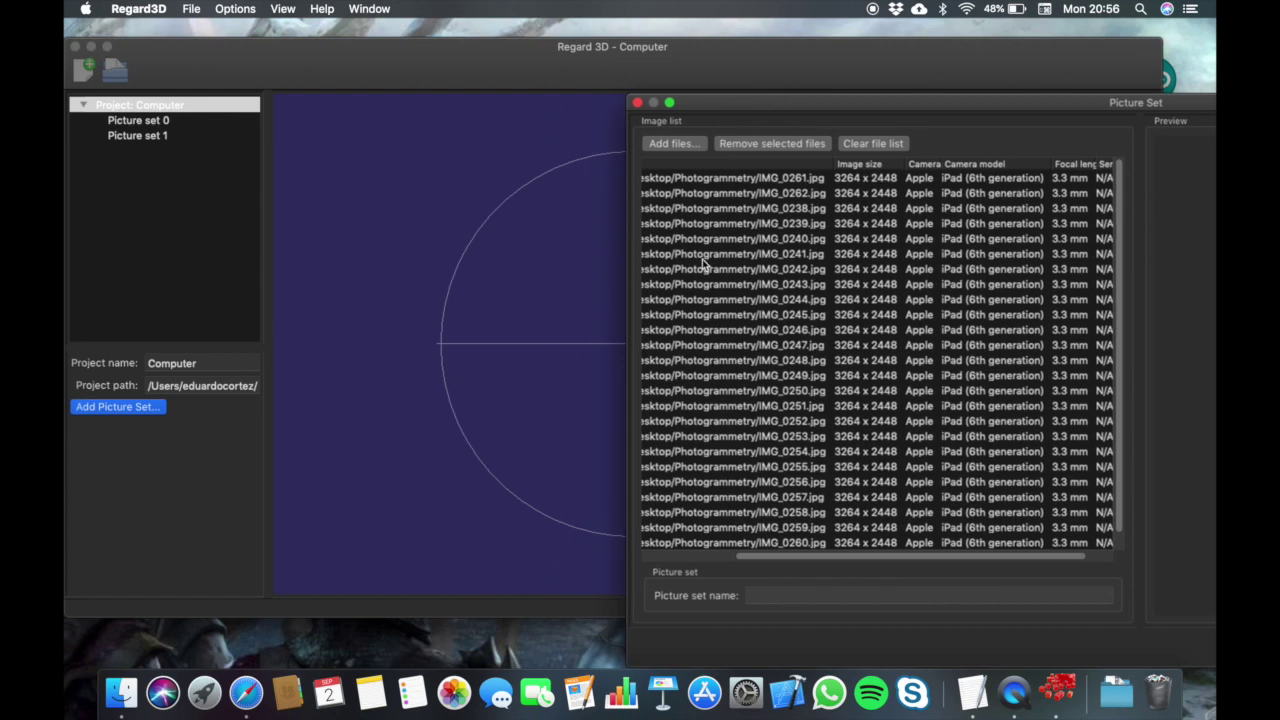
- Switch to sensor_database.csv in TextEdit, place it beside the image list, and find the existing Apple iPad entry
left_click(978, 708)
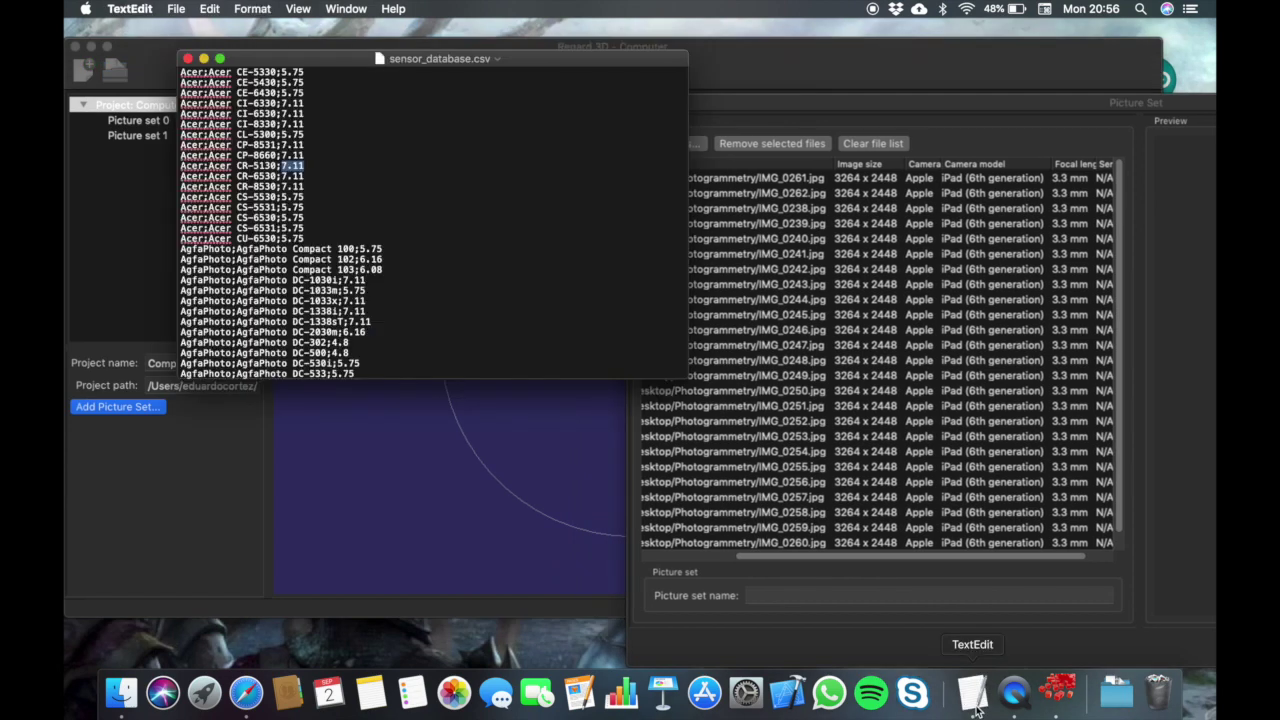
left_click_drag(505, 59, 515, 147)
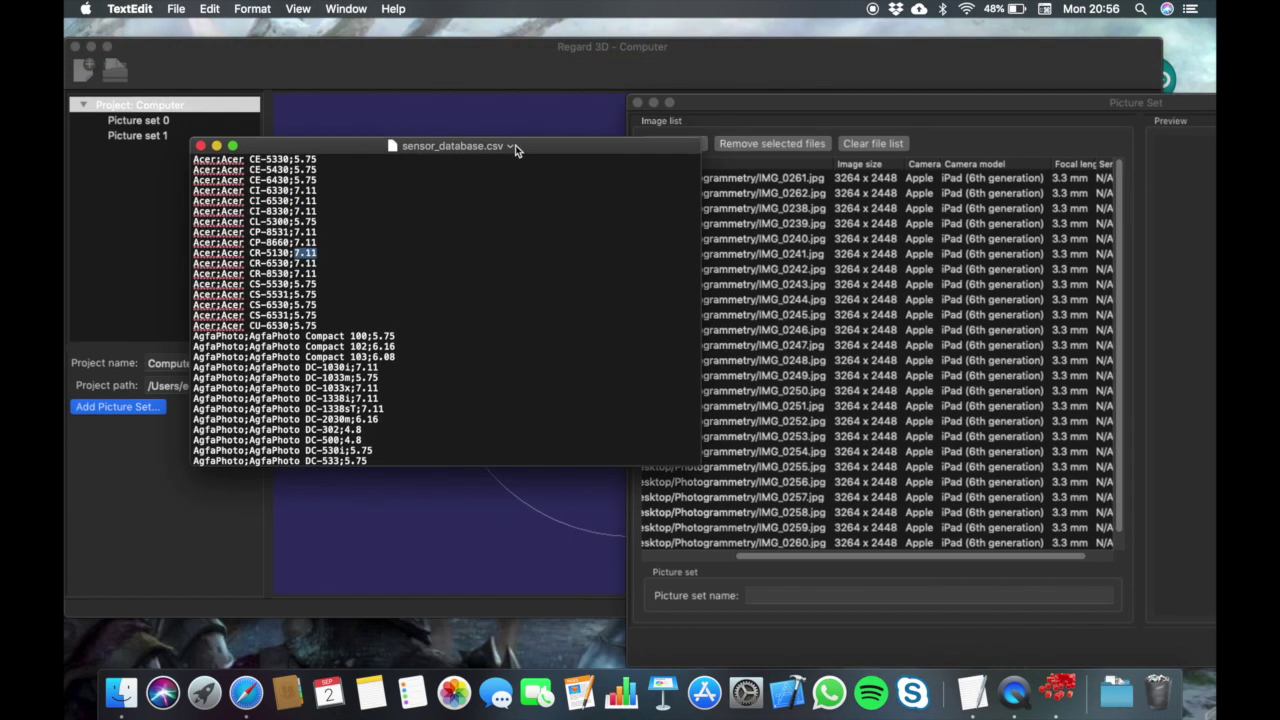
scroll(310, 380, "down", 10)
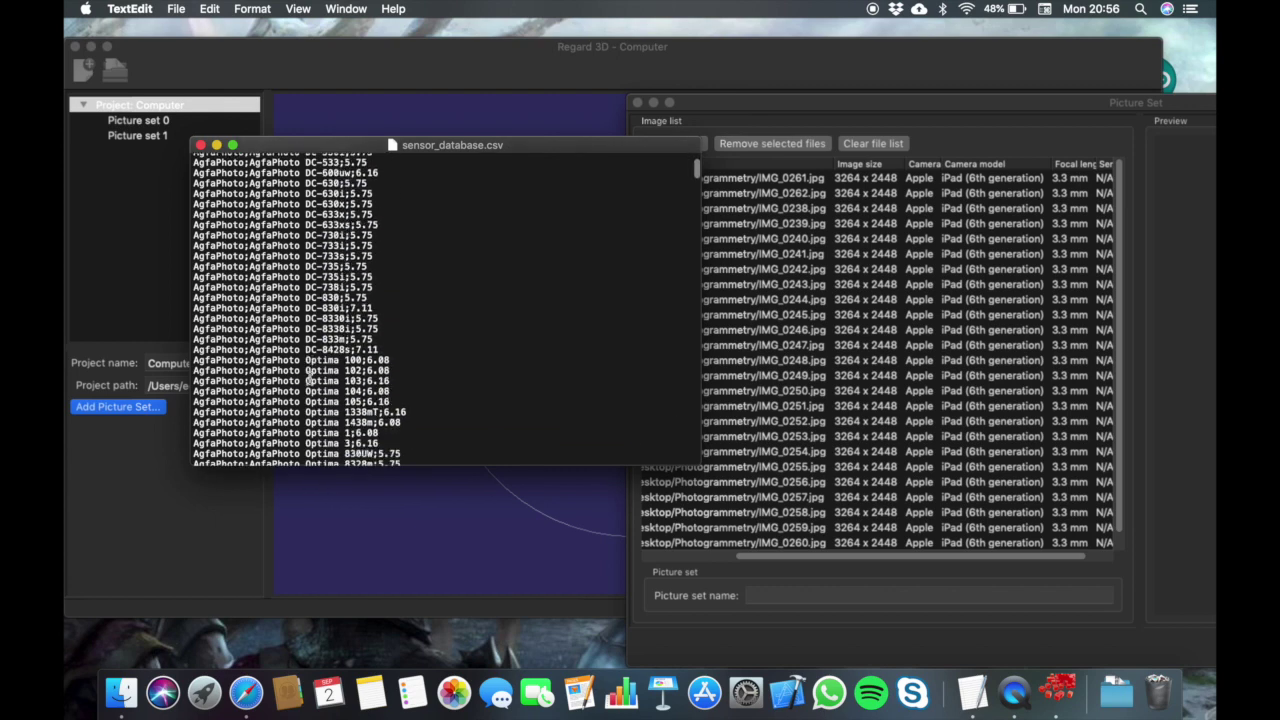
scroll(310, 380, "up", 4)
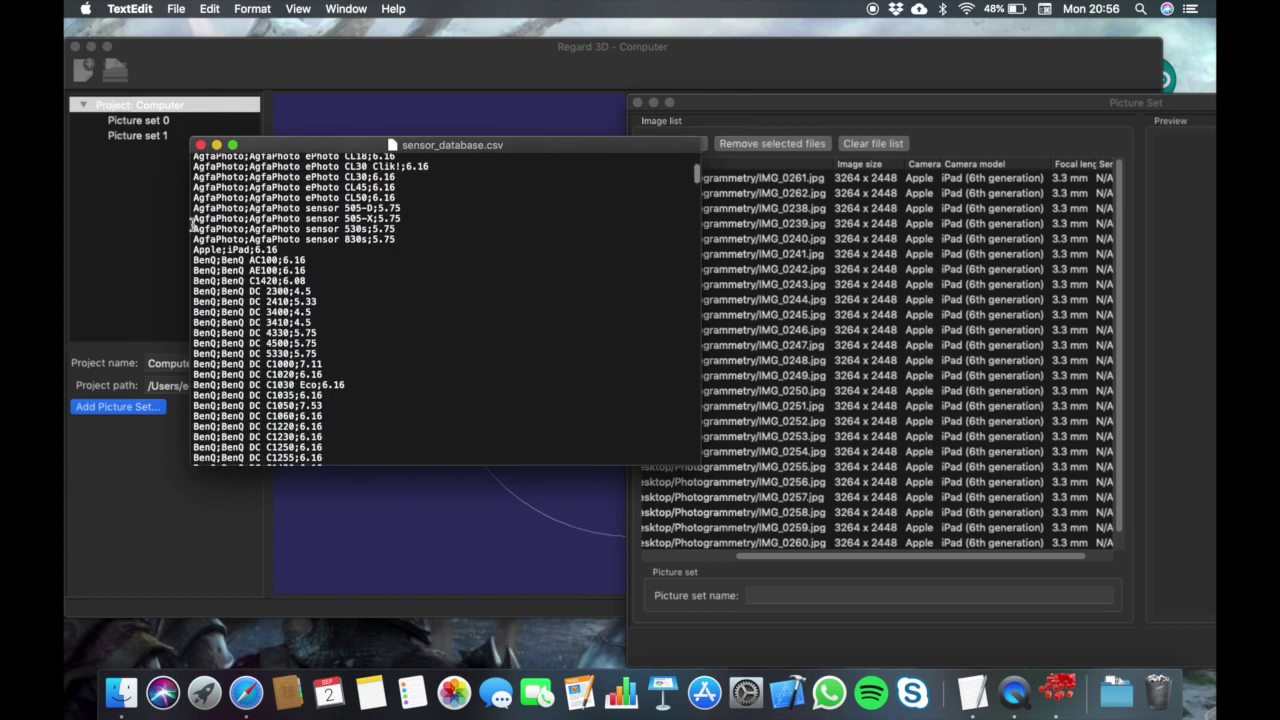
left_click_drag(193, 249, 277, 255)
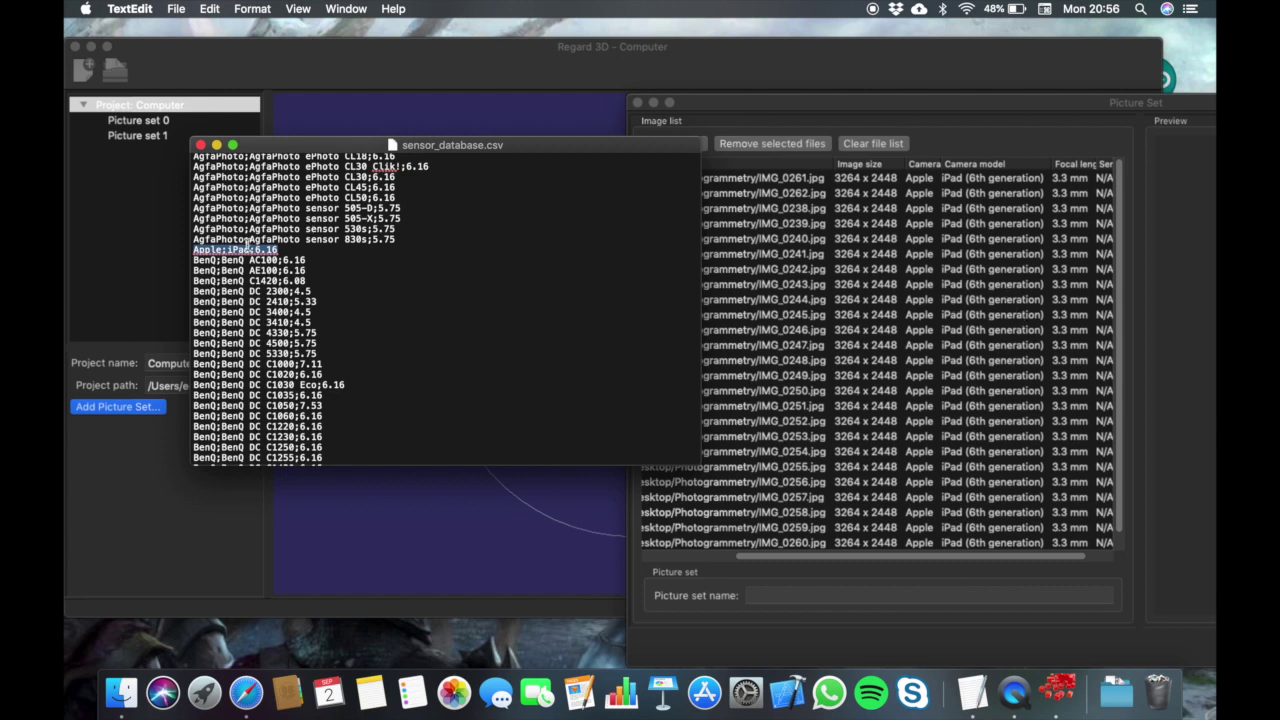
- Add the line "Apple;iPad (6th generation);6.16" below the Apple iPad entry and save the sensor database
left_click(250, 249)
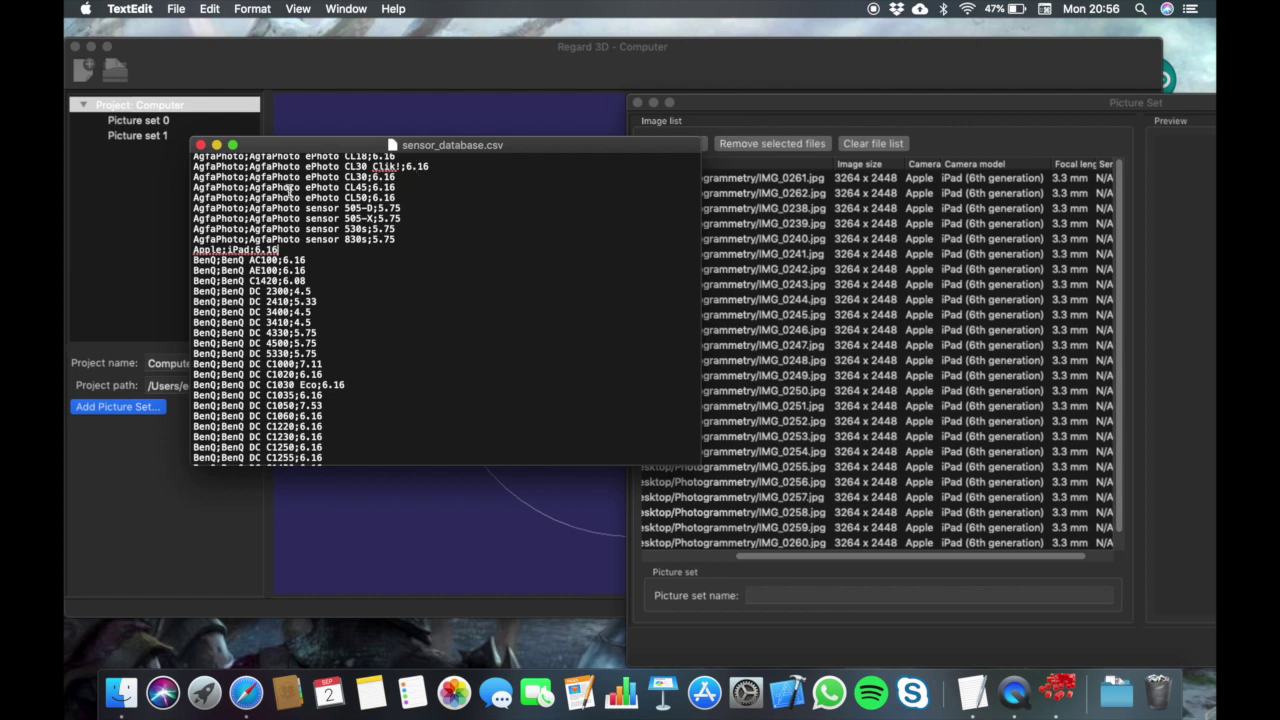
key("Return")
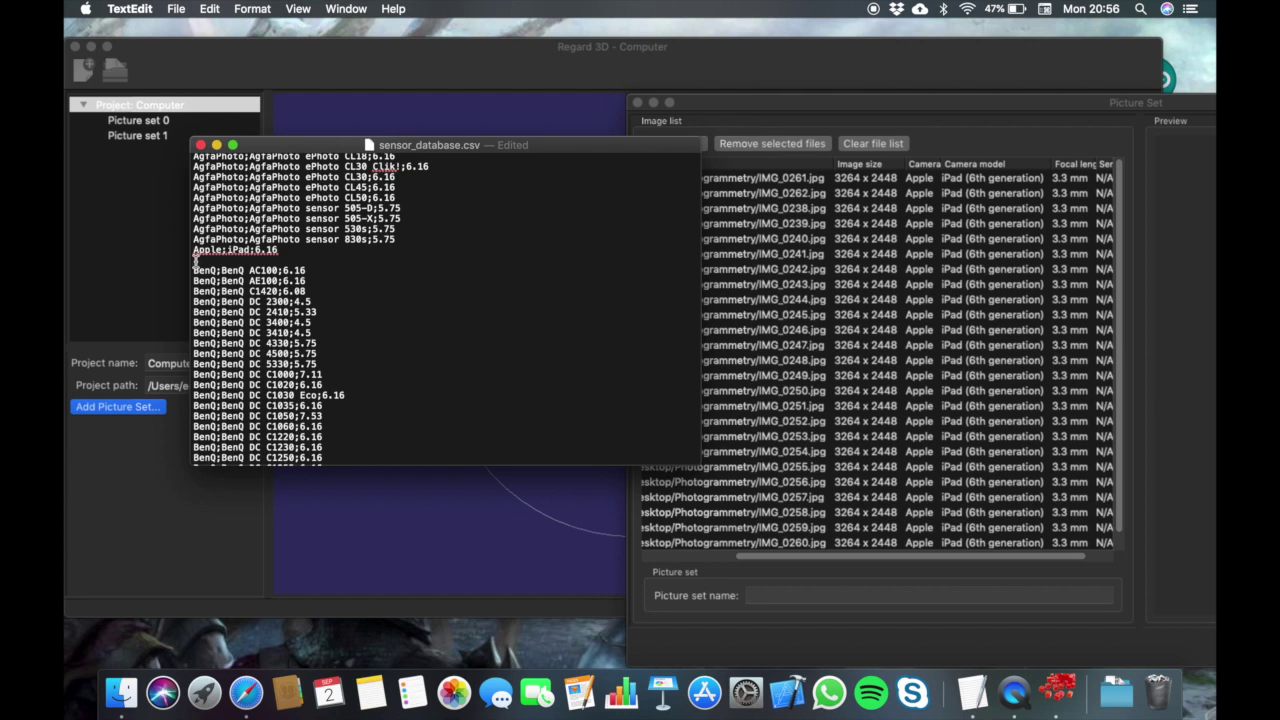
left_click(196, 259)
type("Apple;iPad")
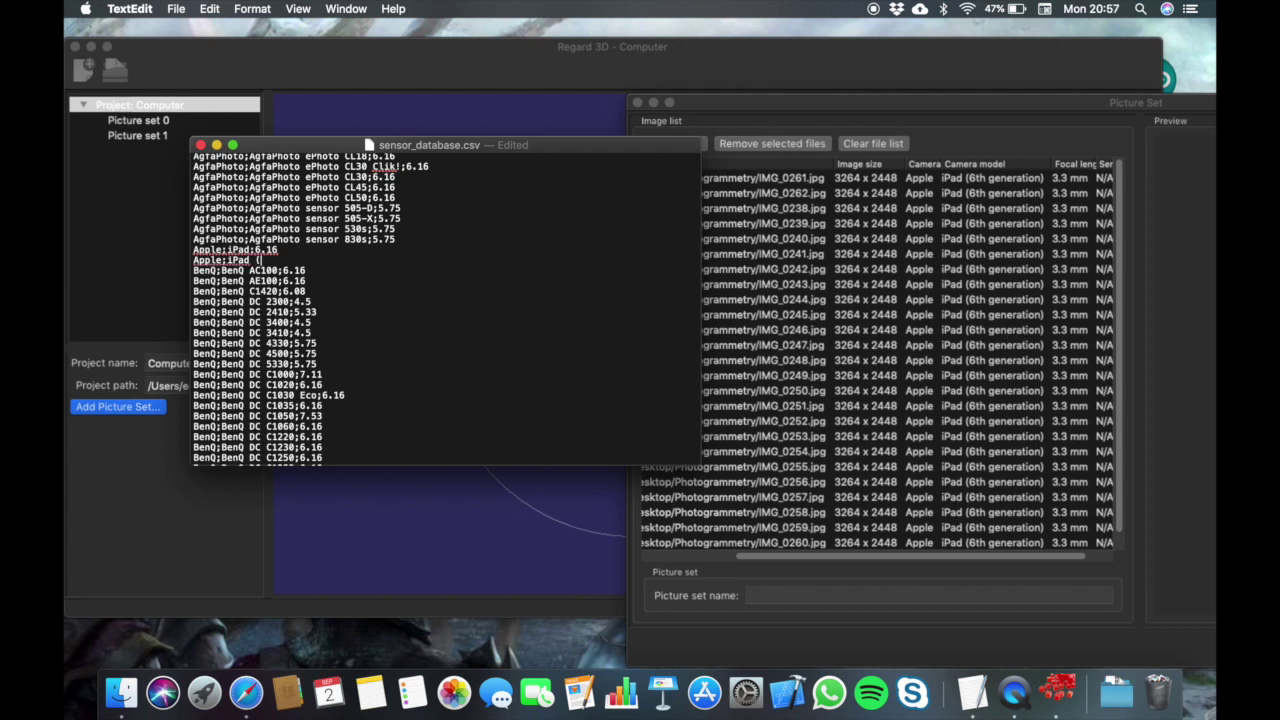
type("(6th generation);")
left_click_drag(254, 250, 283, 250)
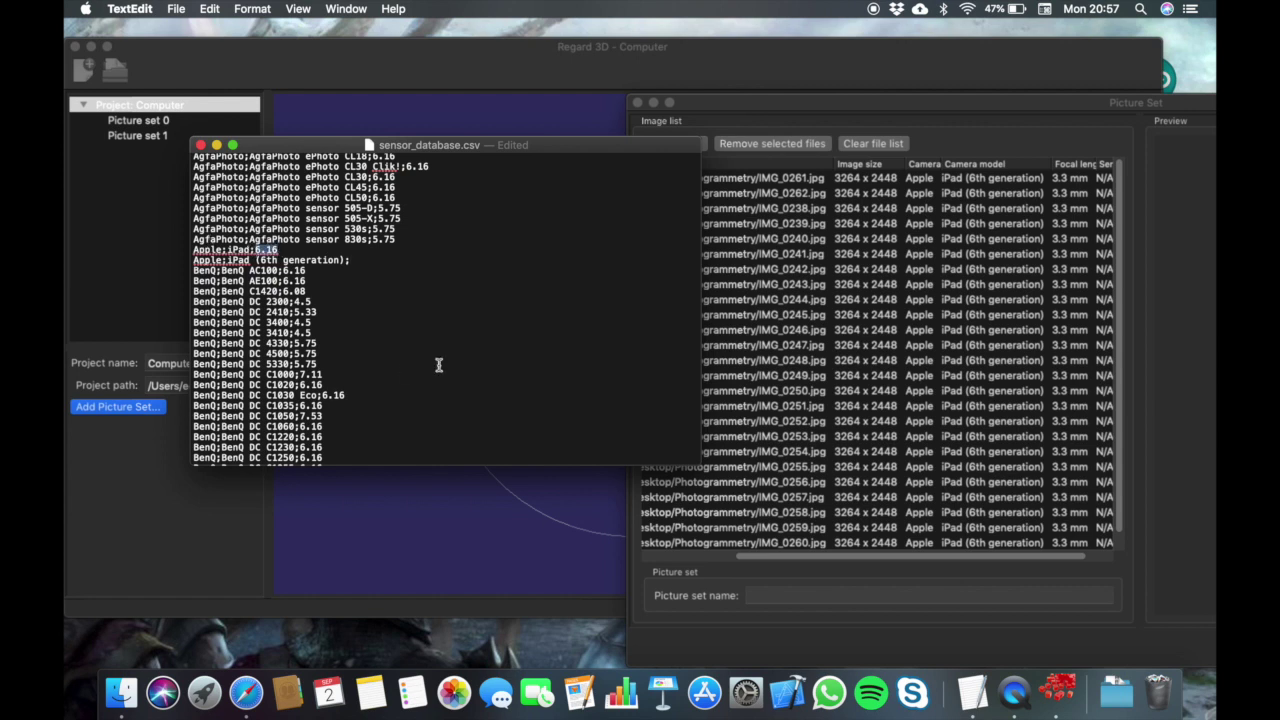
left_click(354, 261)
type("6.16")
left_click(178, 10)
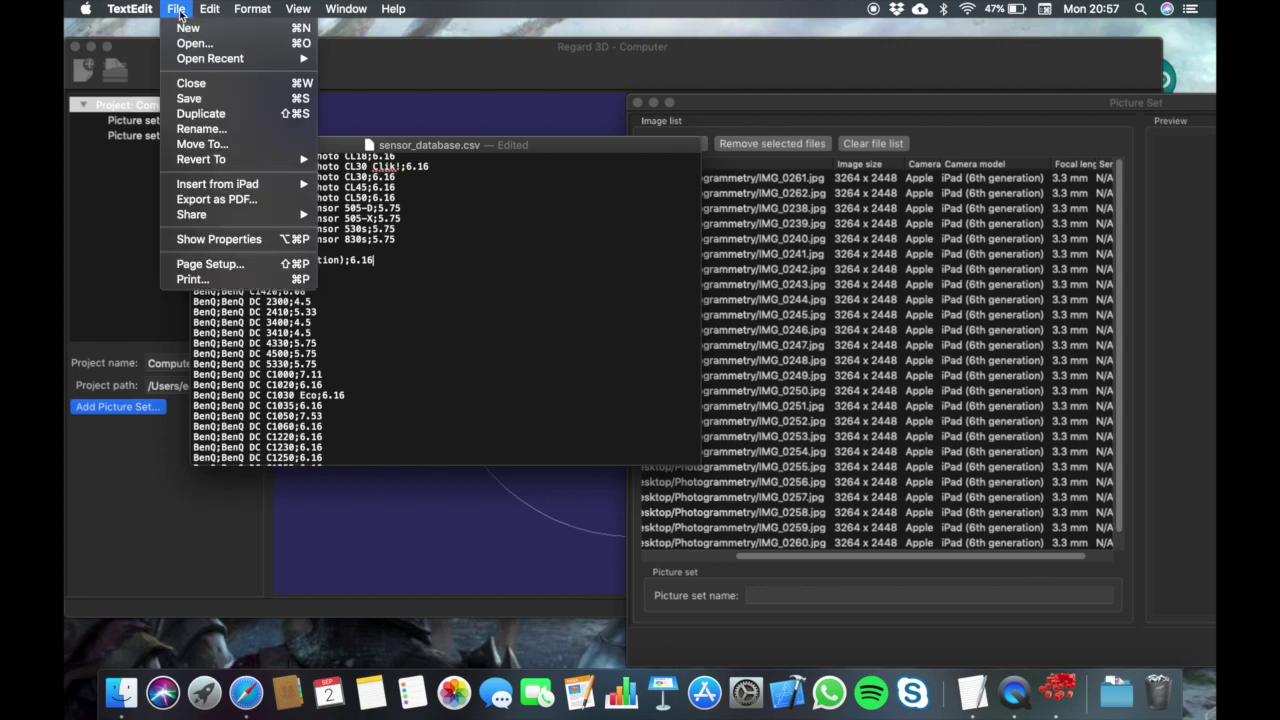
left_click(201, 98)
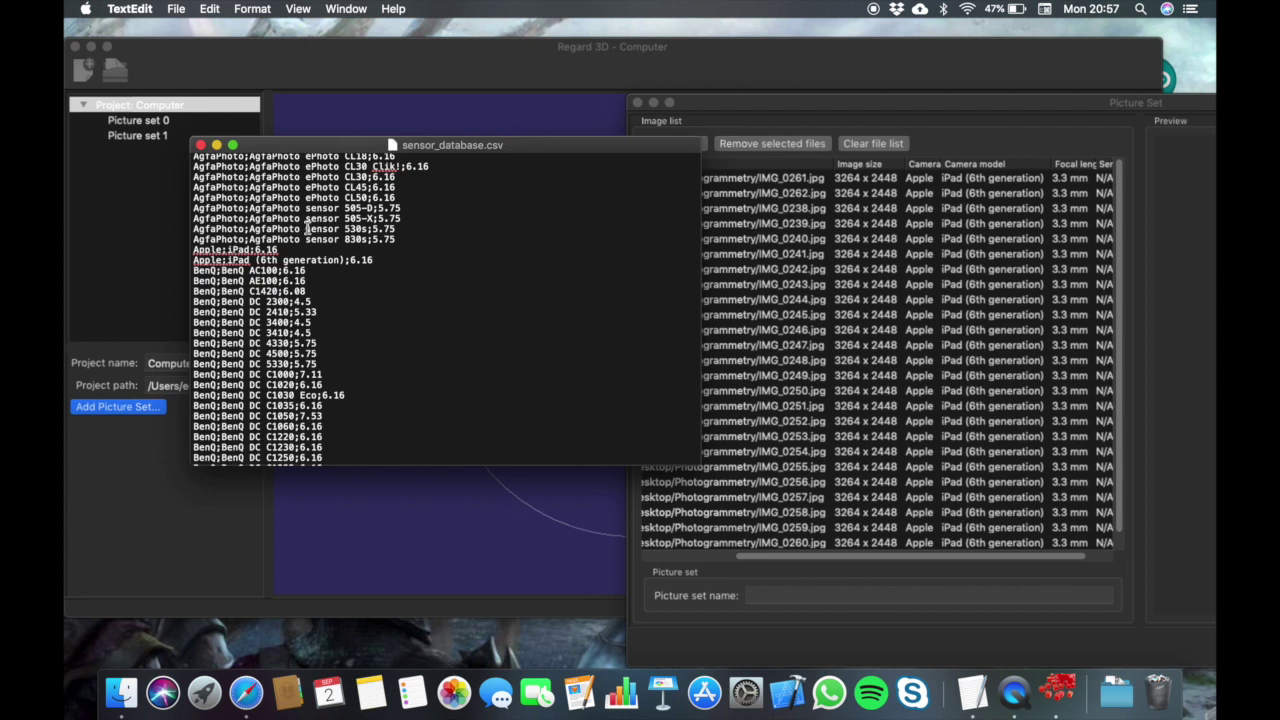
- Close the sensor database file, the Picture Set dialog and the Regard3D project window
left_click(200, 145)
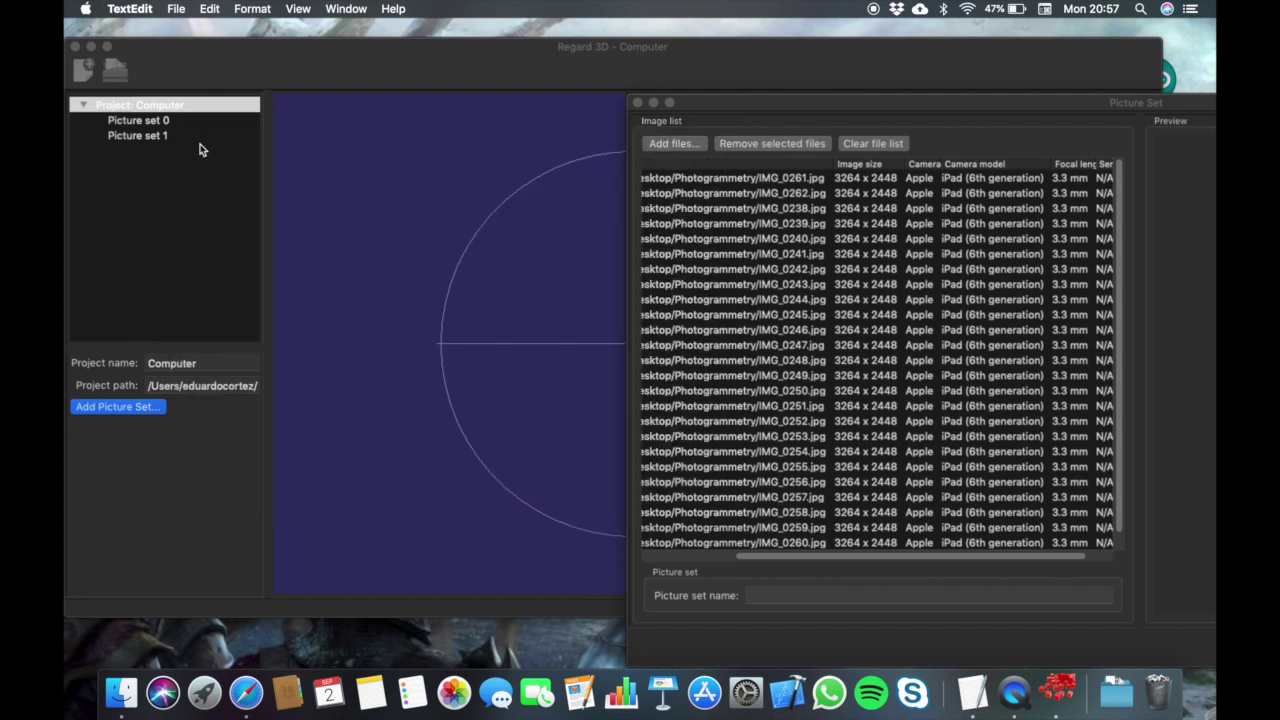
left_click(637, 102)
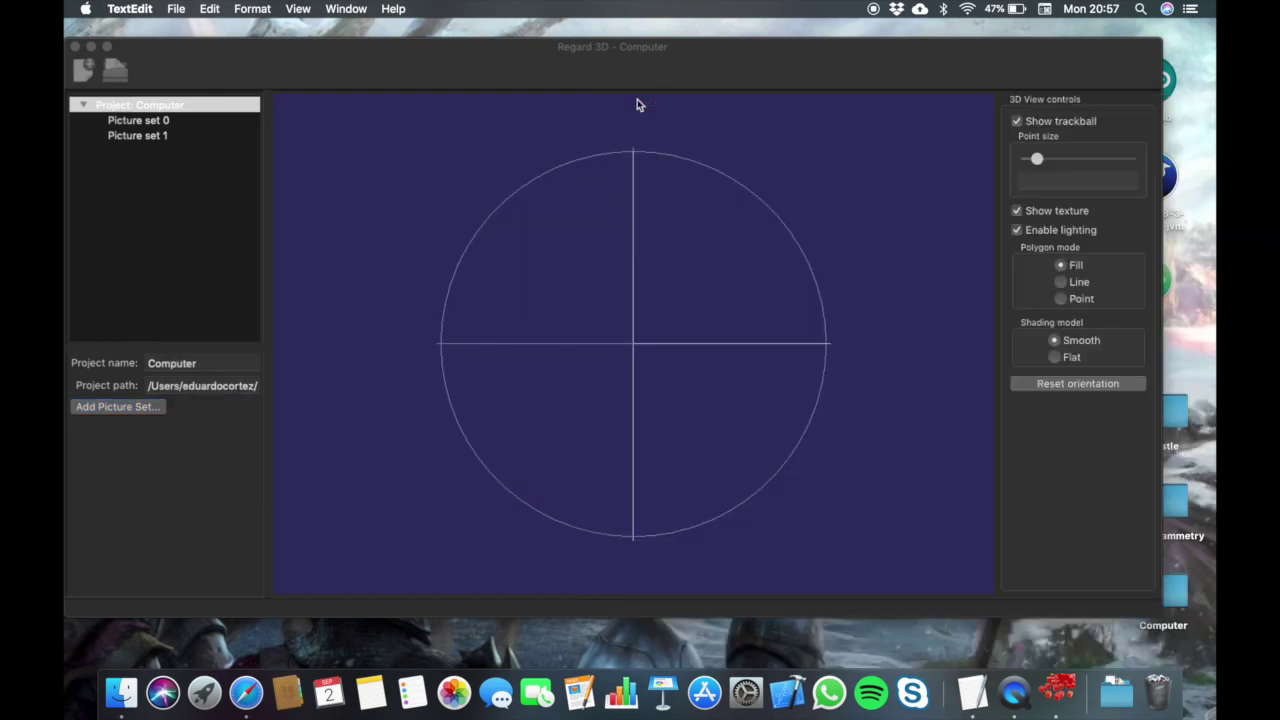
left_click(75, 46)
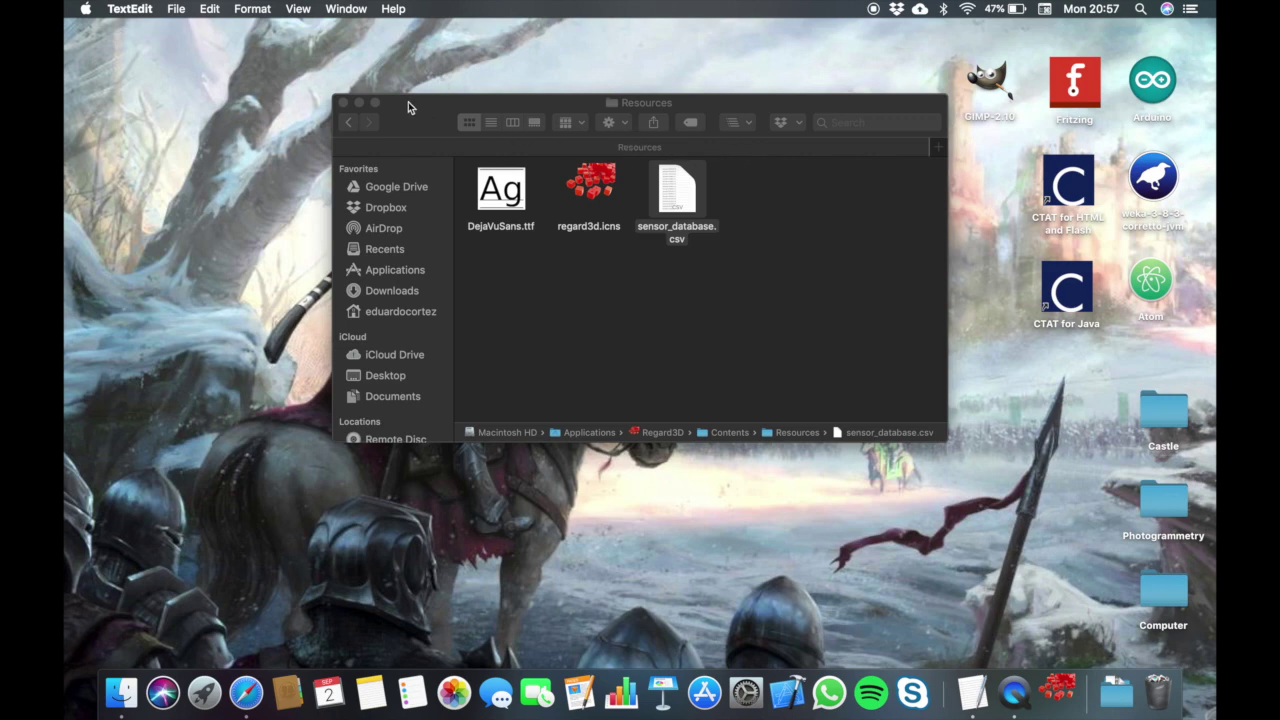
- Close the Resources folder window, switch to Regard3D and open the existing Computer project from the Computer folder on the Desktop
left_click(341, 102)
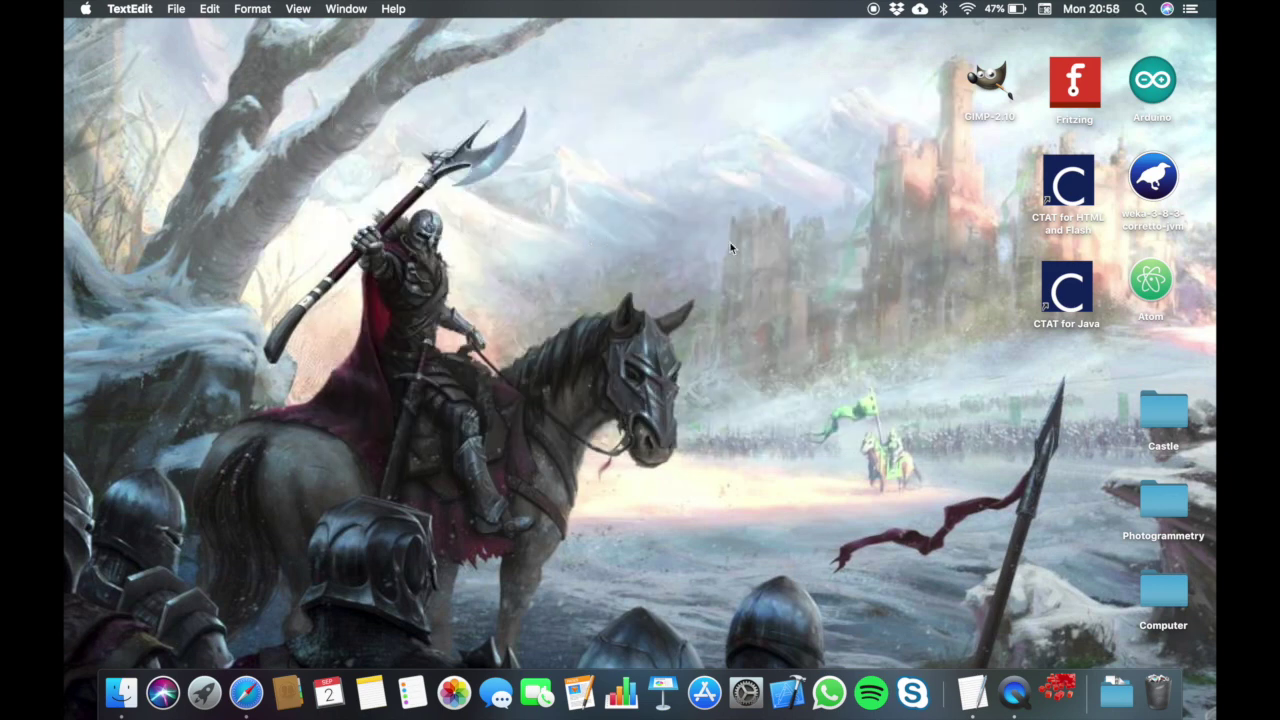
left_click(1060, 692)
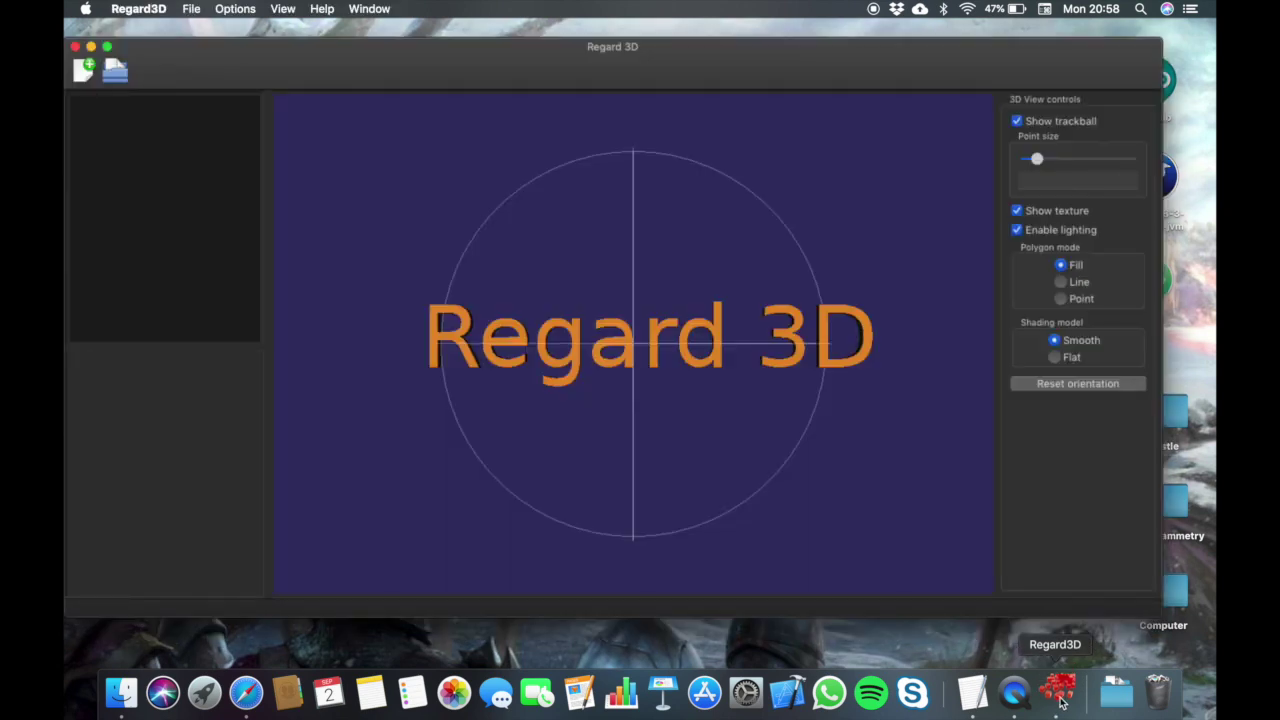
left_click(120, 80)
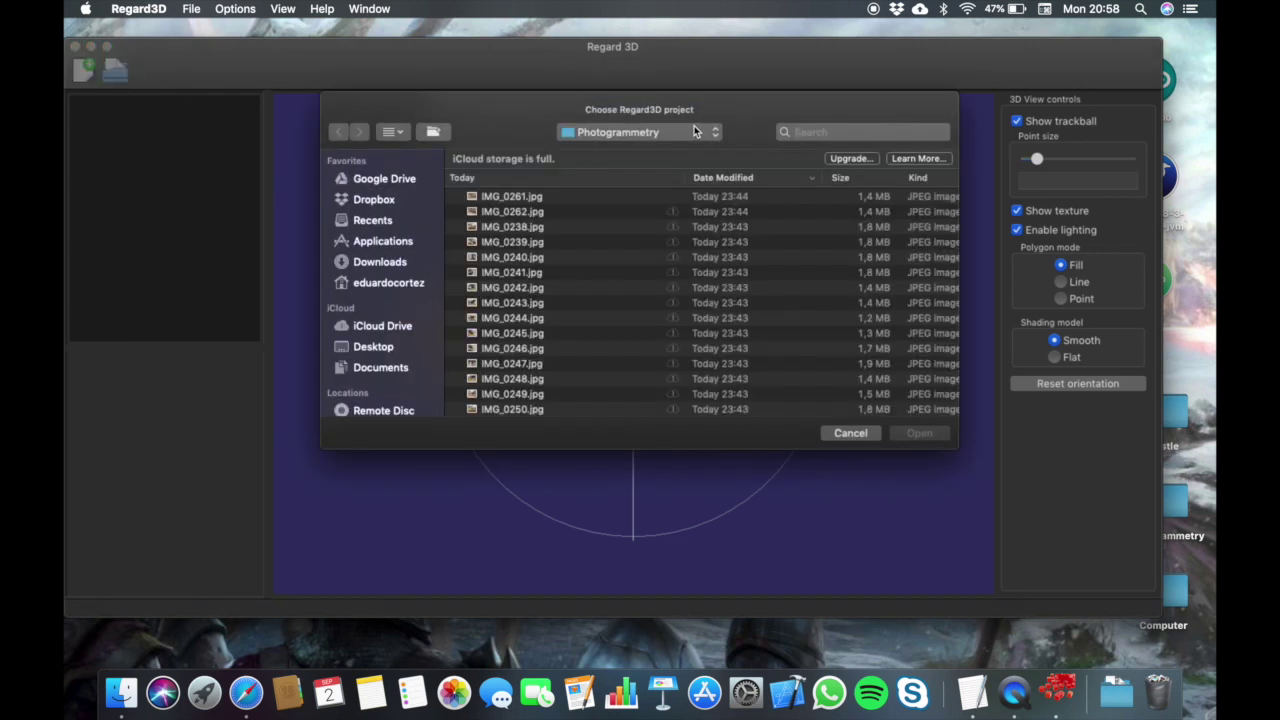
left_click(373, 346)
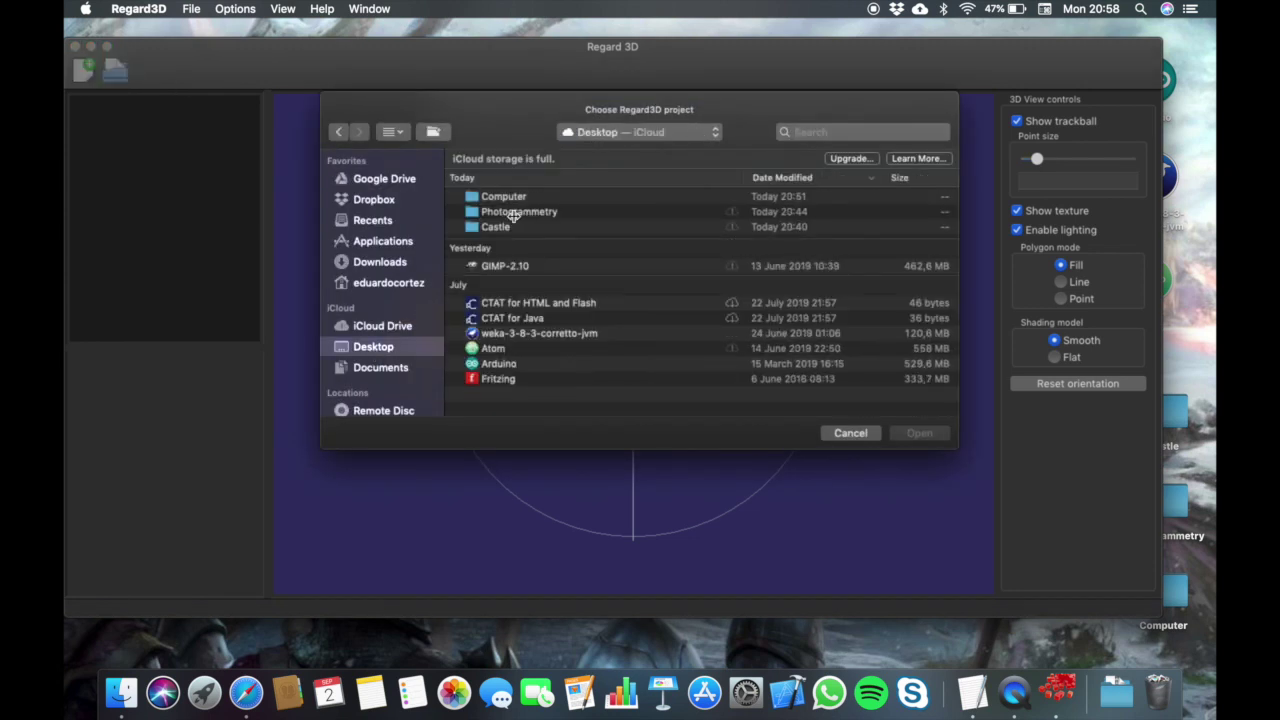
left_click(511, 197)
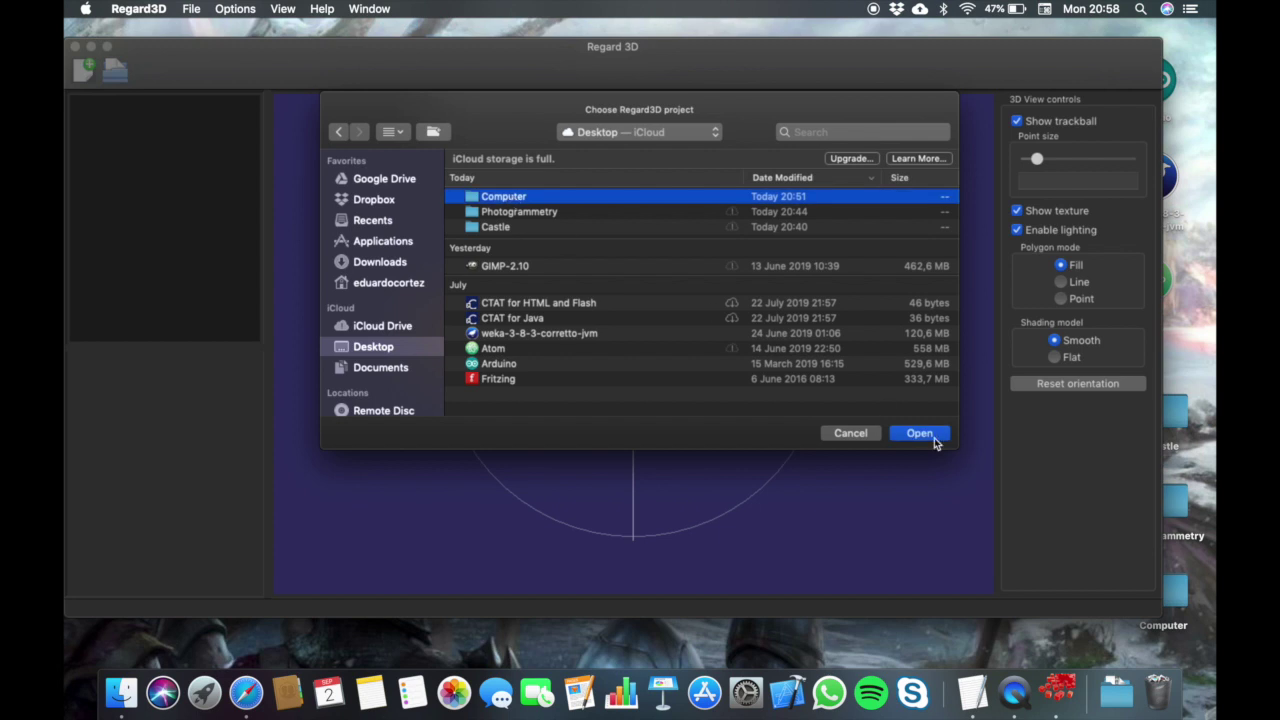
left_click(919, 433)
double_click(512, 196)
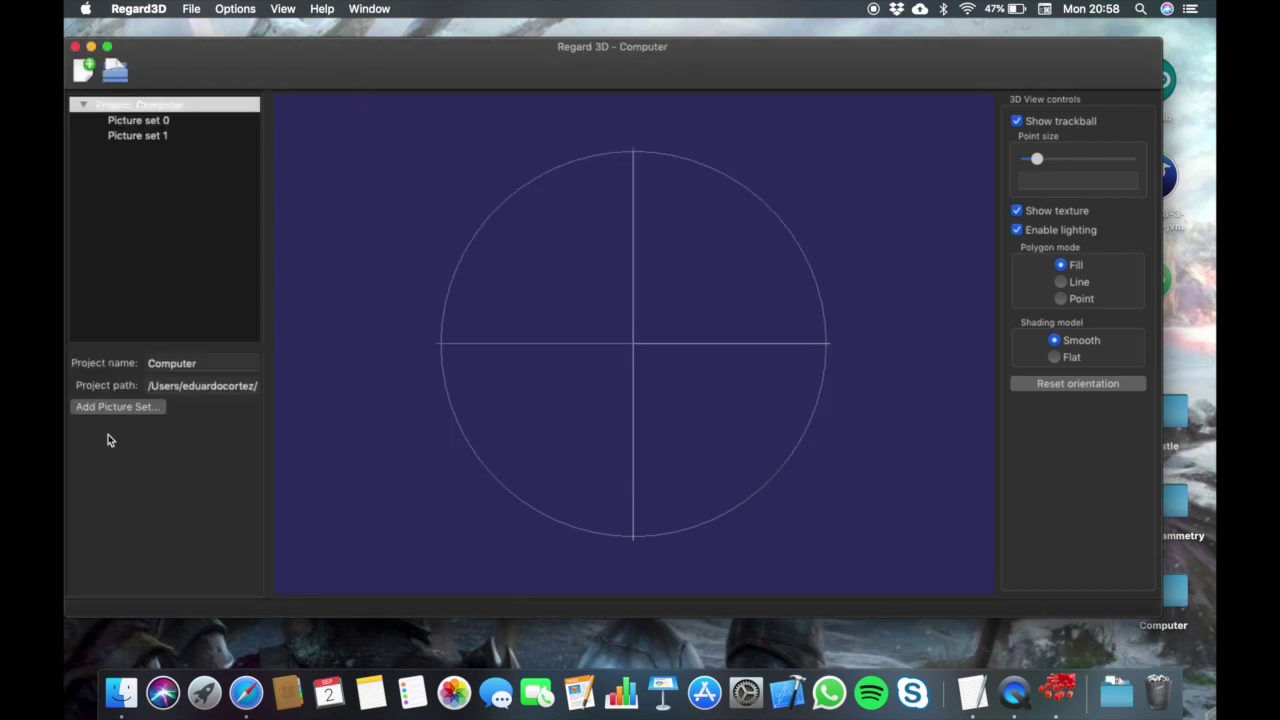
- Start a new picture set and add all the images from IMG_0261.jpg to IMG_0260.jpg in the Desktop's Photogrammetry folder
left_click(118, 407)
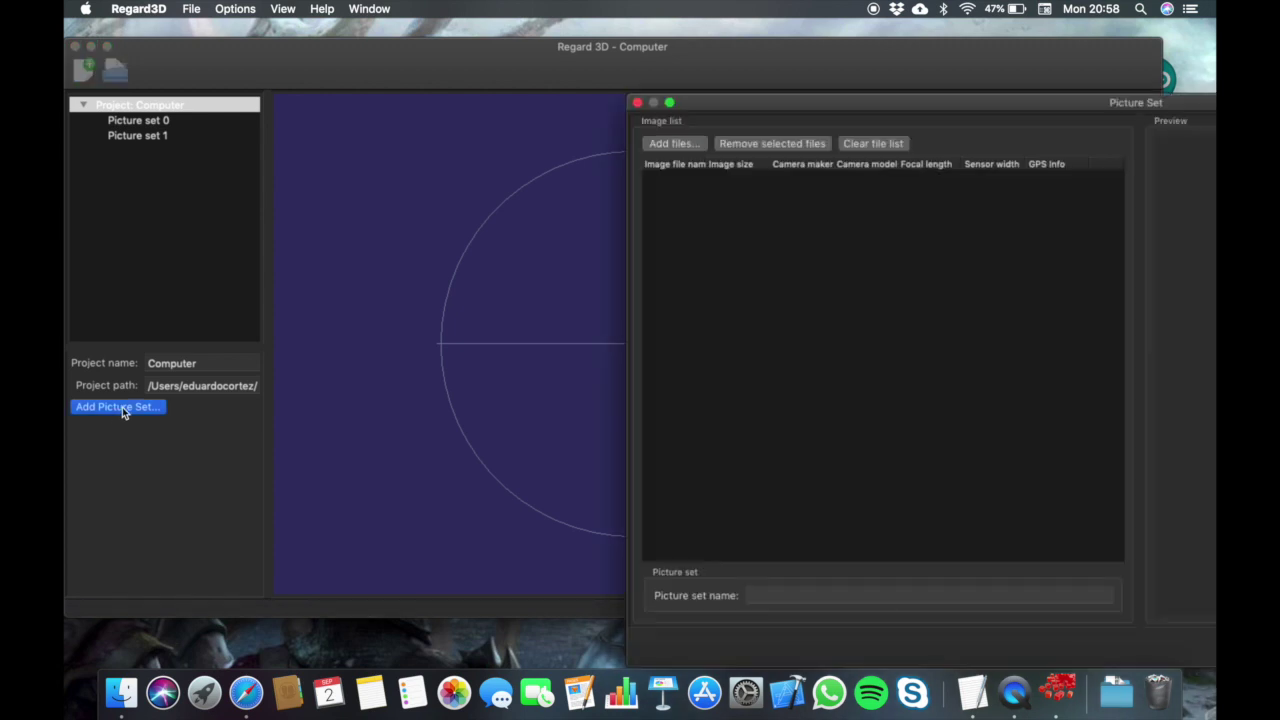
left_click_drag(715, 102, 369, 86)
left_click(313, 147)
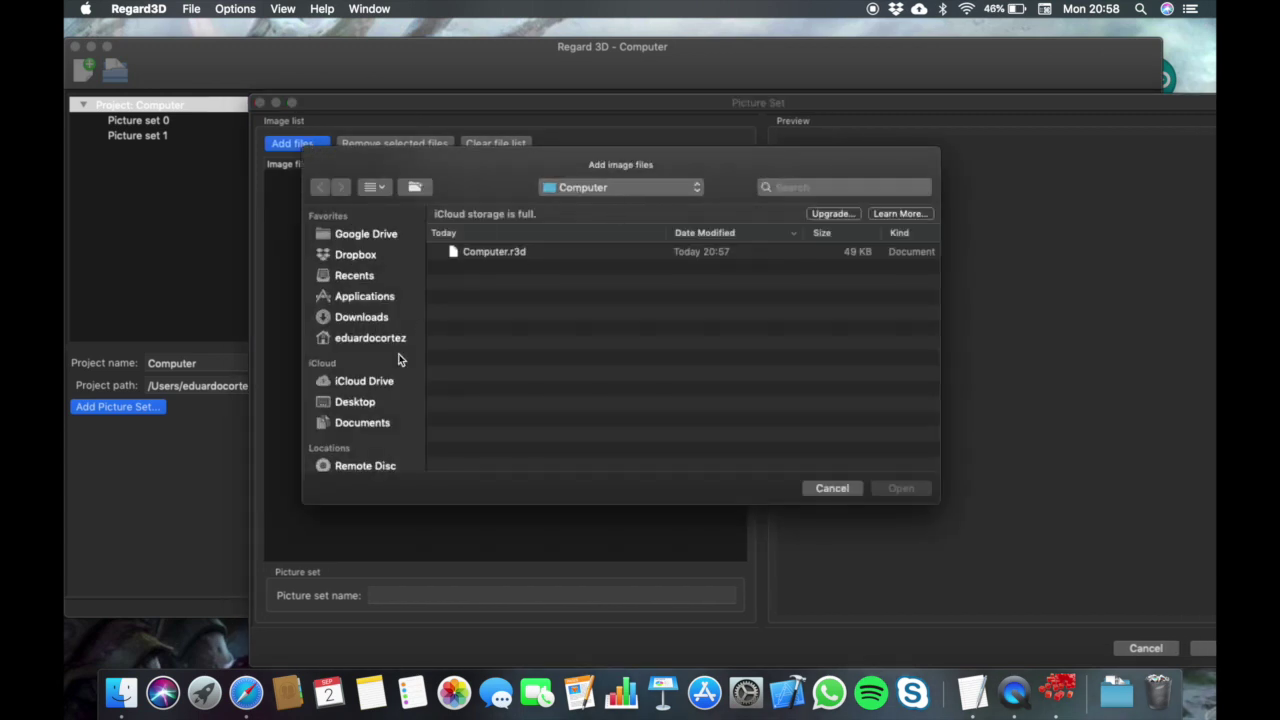
left_click(364, 403)
double_click(498, 267)
left_click(495, 256)
scroll(527, 392, "down", 5)
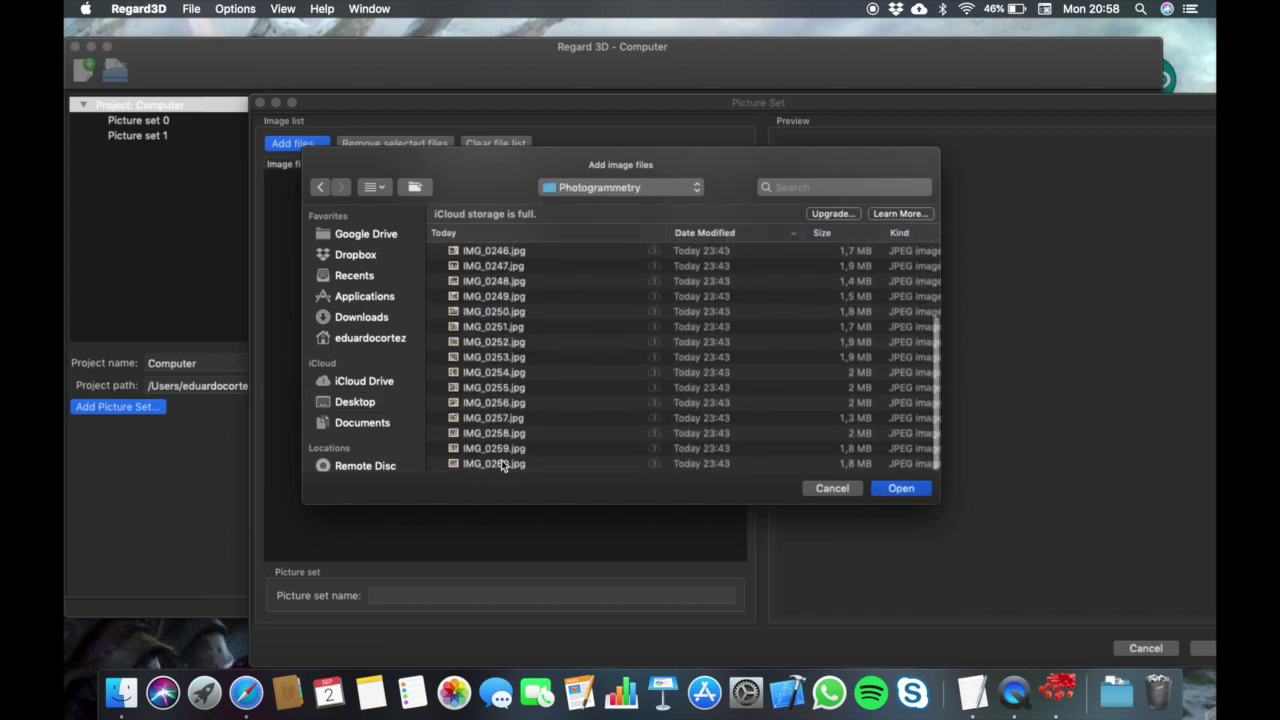
left_click(501, 462, "shift")
left_click(895, 490)
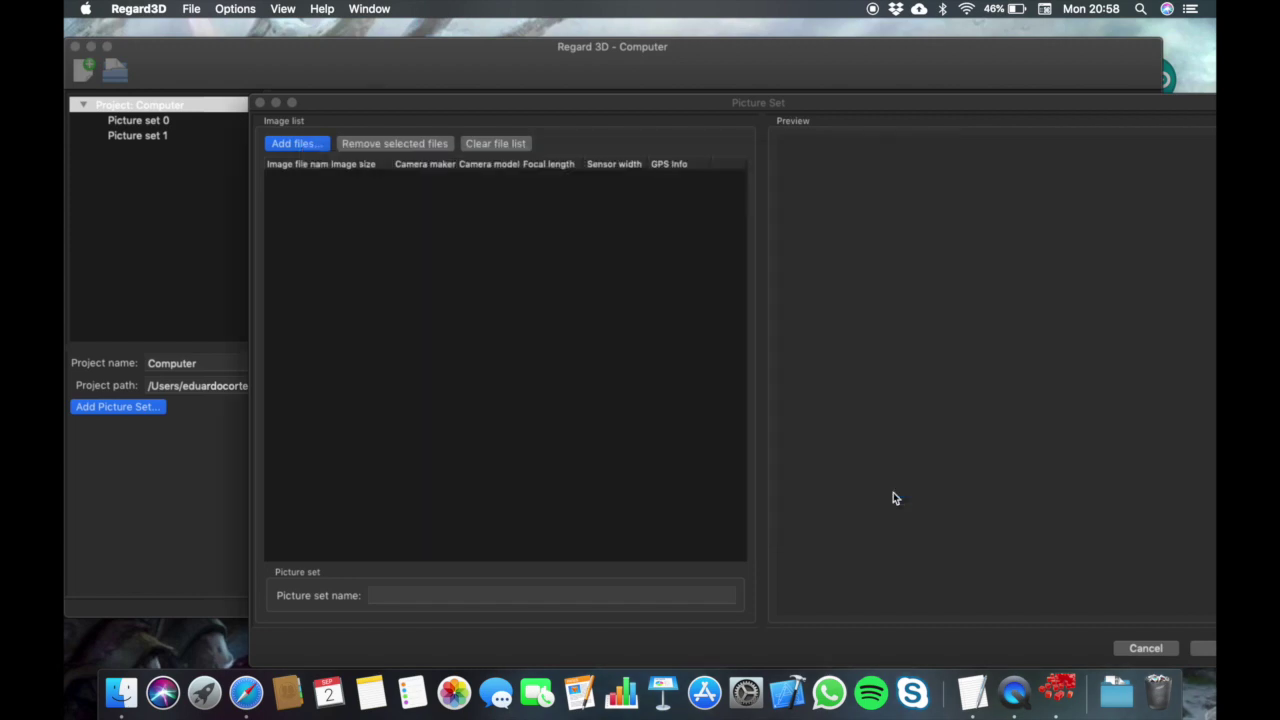
left_click_drag(947, 104, 846, 53)
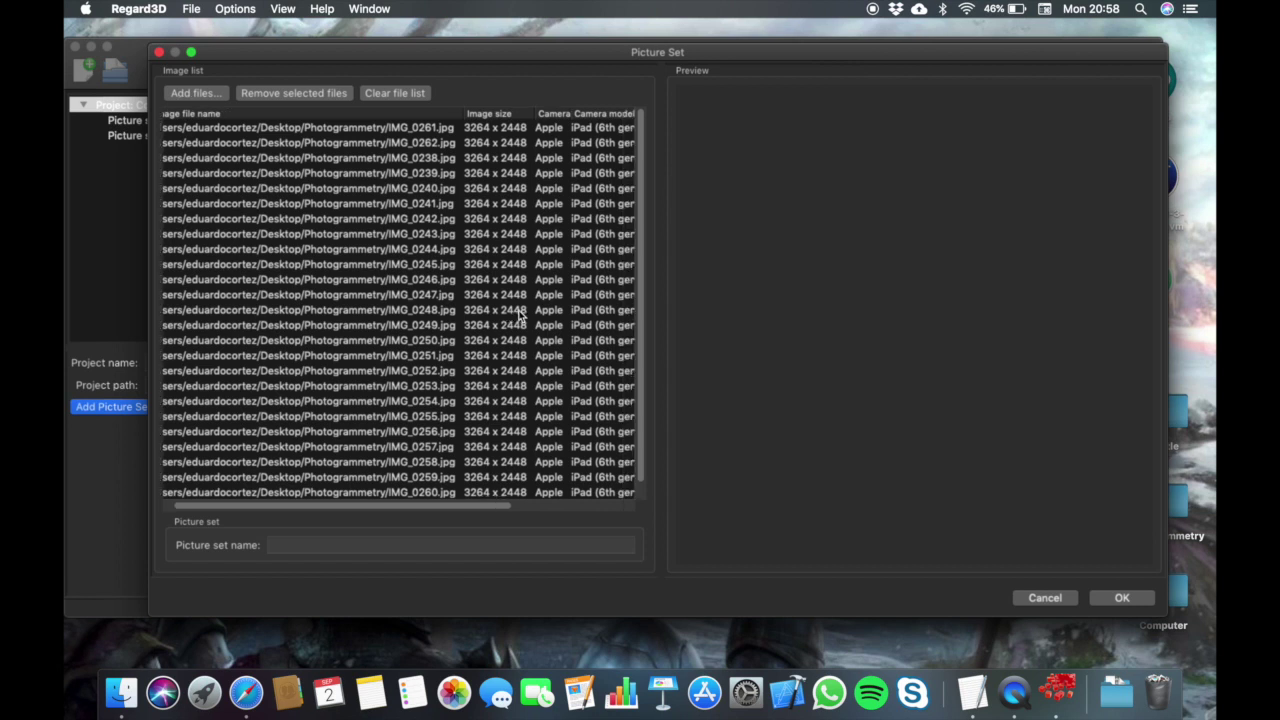
- Check the sensor width of the listed images, then name the picture set Computer and confirm it
scroll(519, 314, "right", 5)
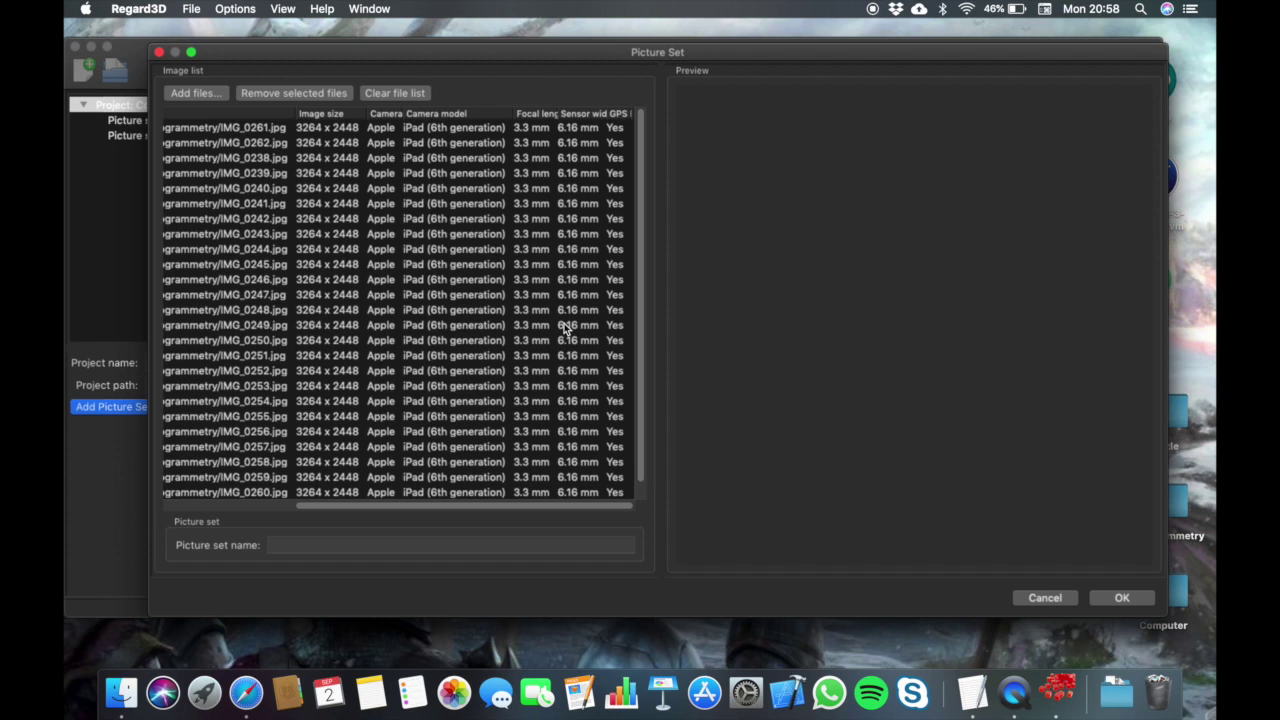
left_click(366, 543)
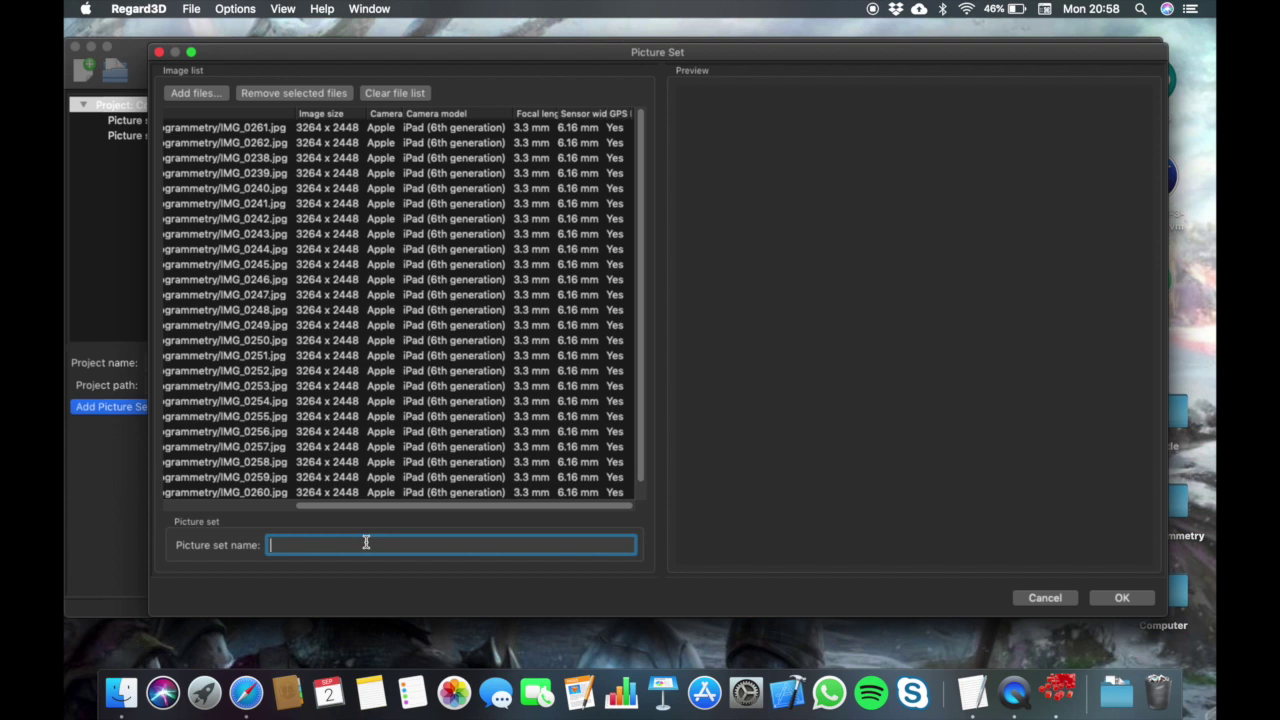
type("Computer")
left_click(1122, 598)
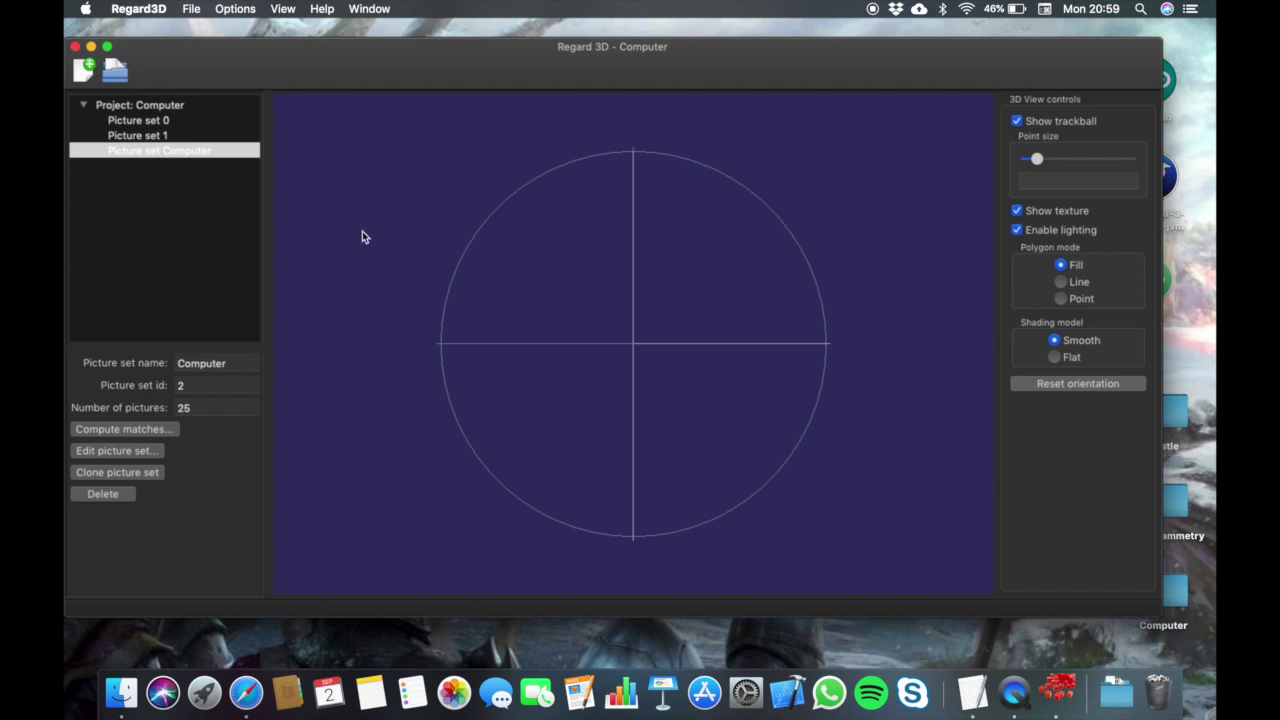
- Compute matches for the Computer picture set with normal keypoint sensitivity and matching ratio, Classic A-KAZE, FLANN and the Pinhole radial 3 camera model
left_click(167, 122)
left_click(166, 135)
left_click(169, 121)
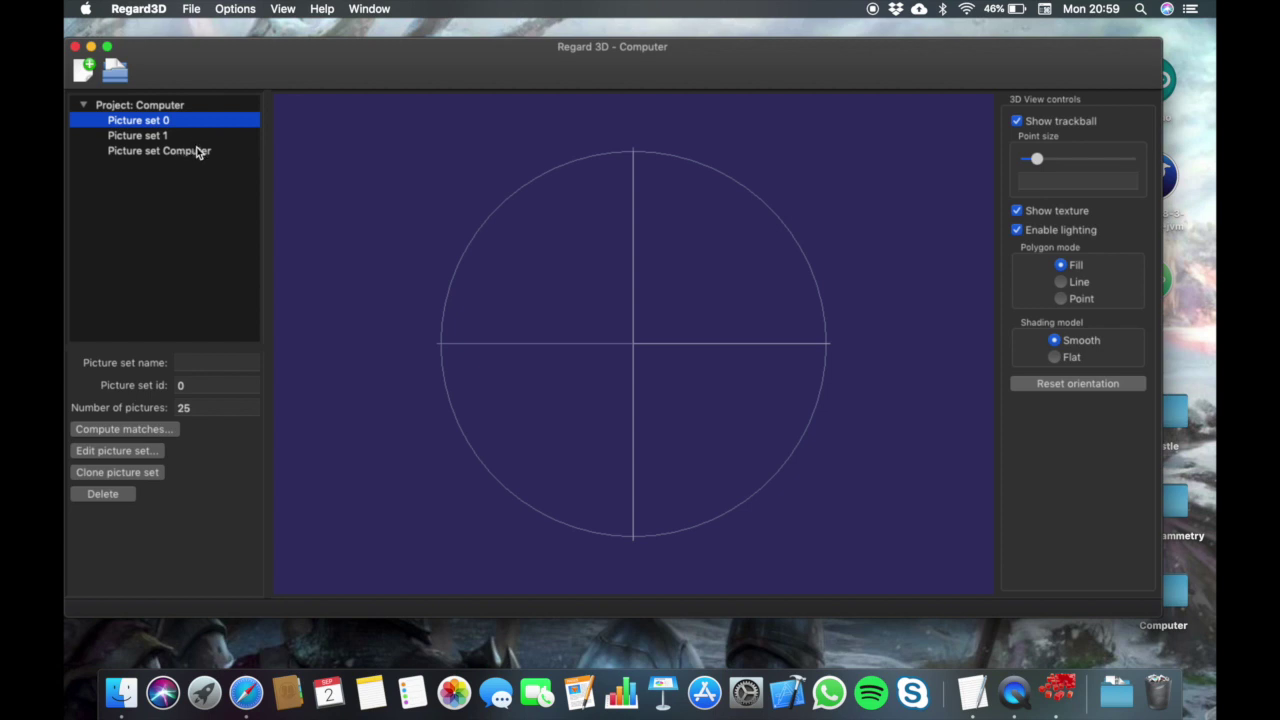
left_click(199, 151)
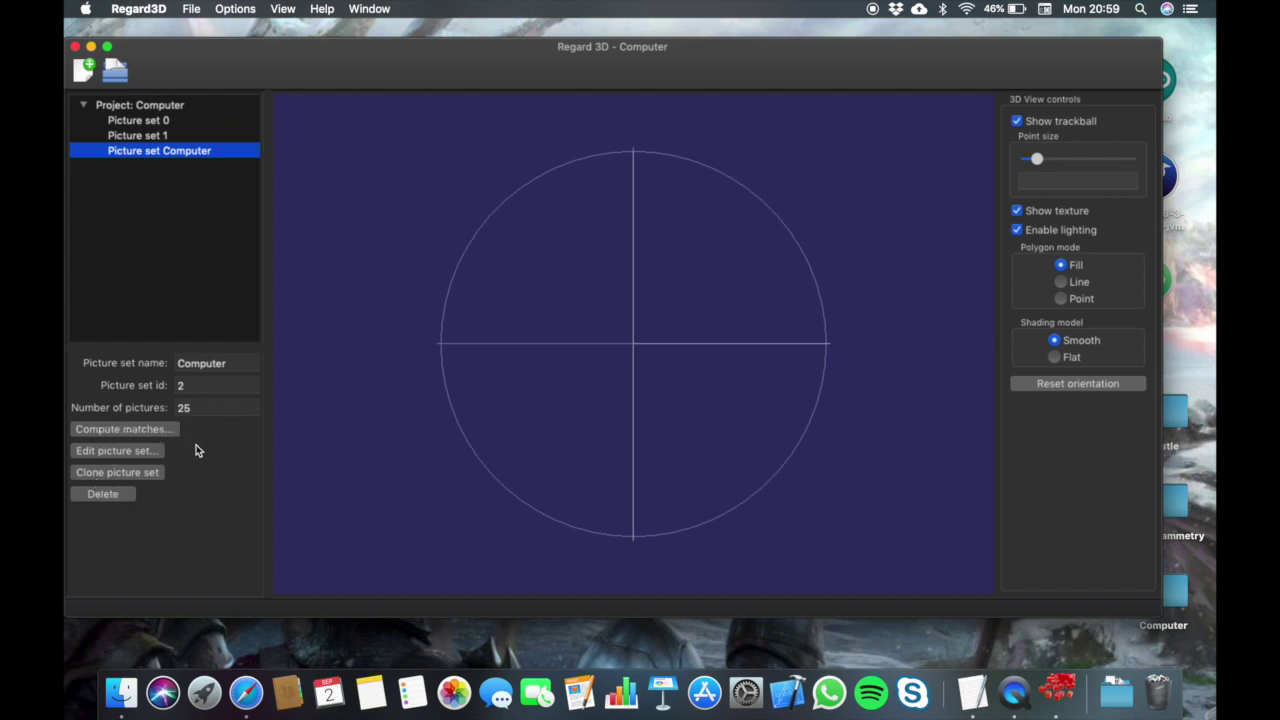
left_click(128, 430)
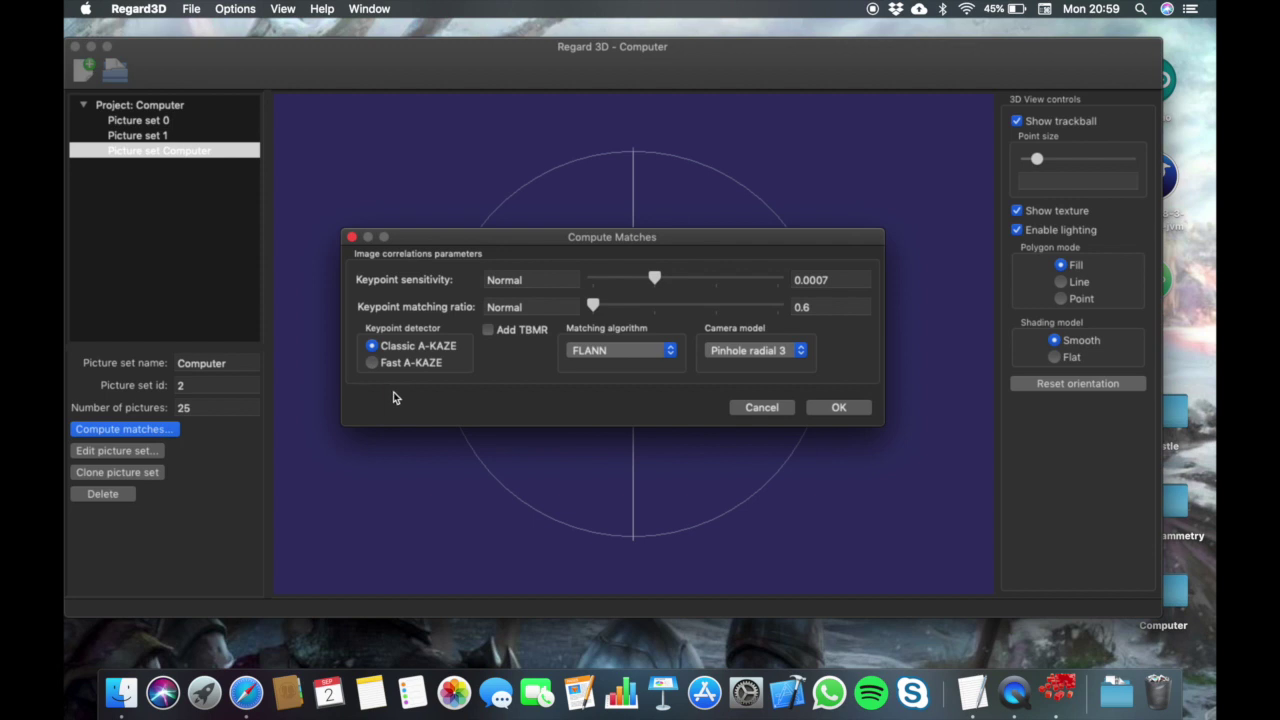
left_click_drag(613, 242, 615, 266)
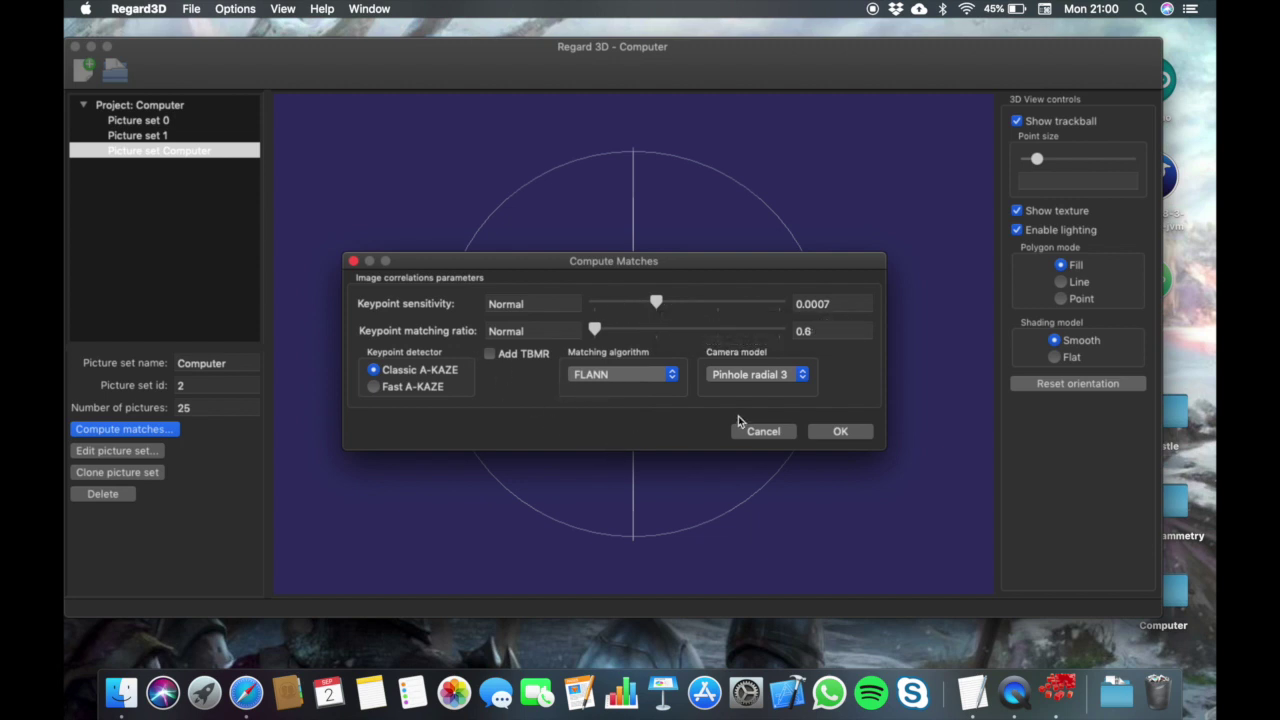
left_click(841, 432)
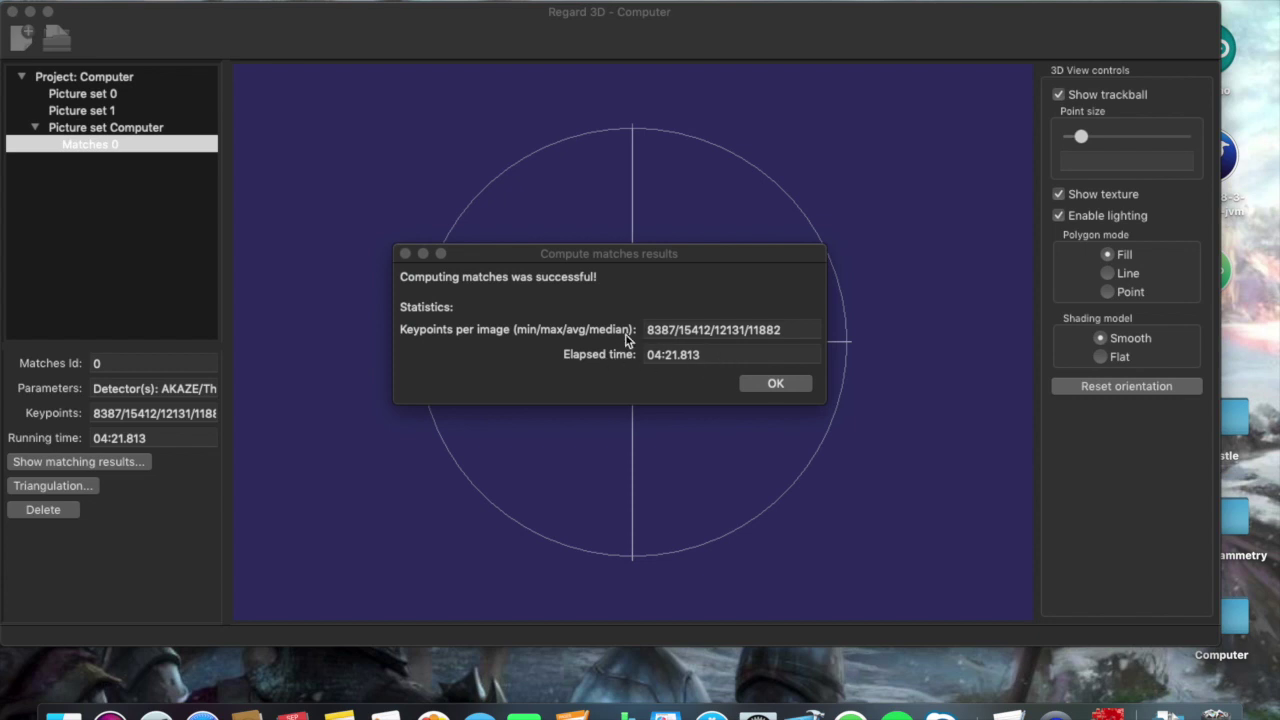
left_click_drag(630, 258, 551, 164)
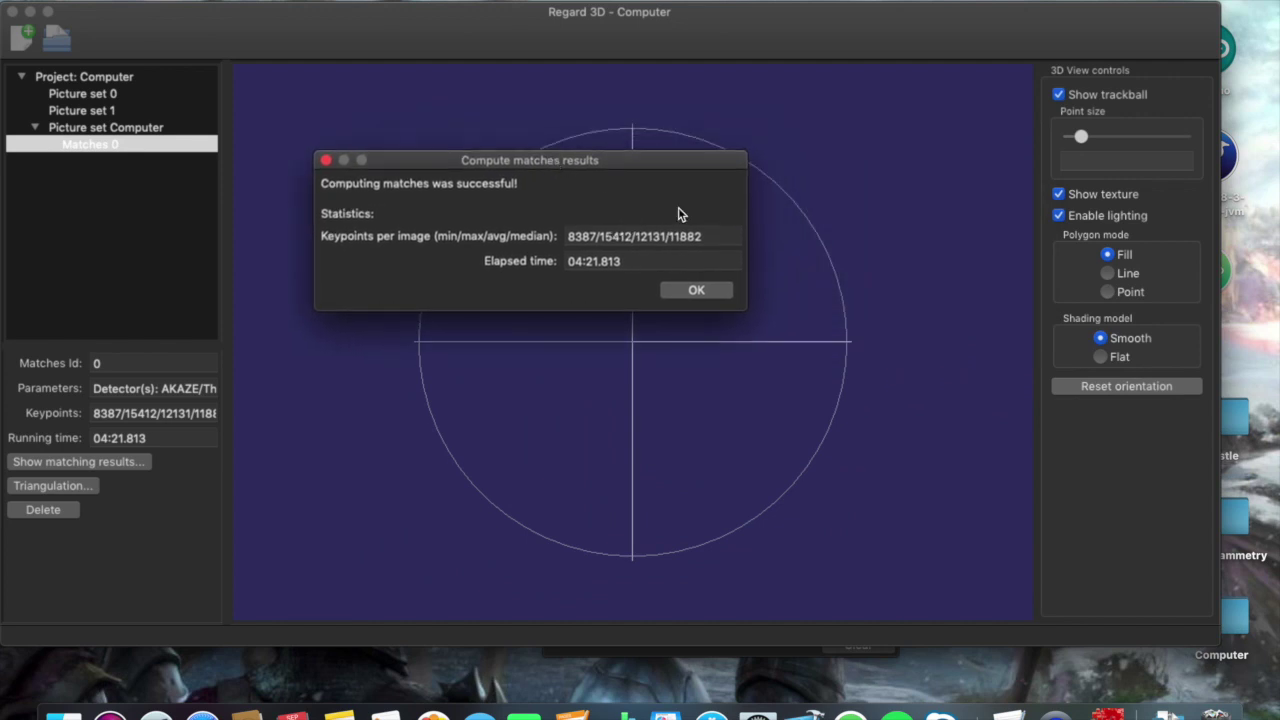
left_click(706, 289)
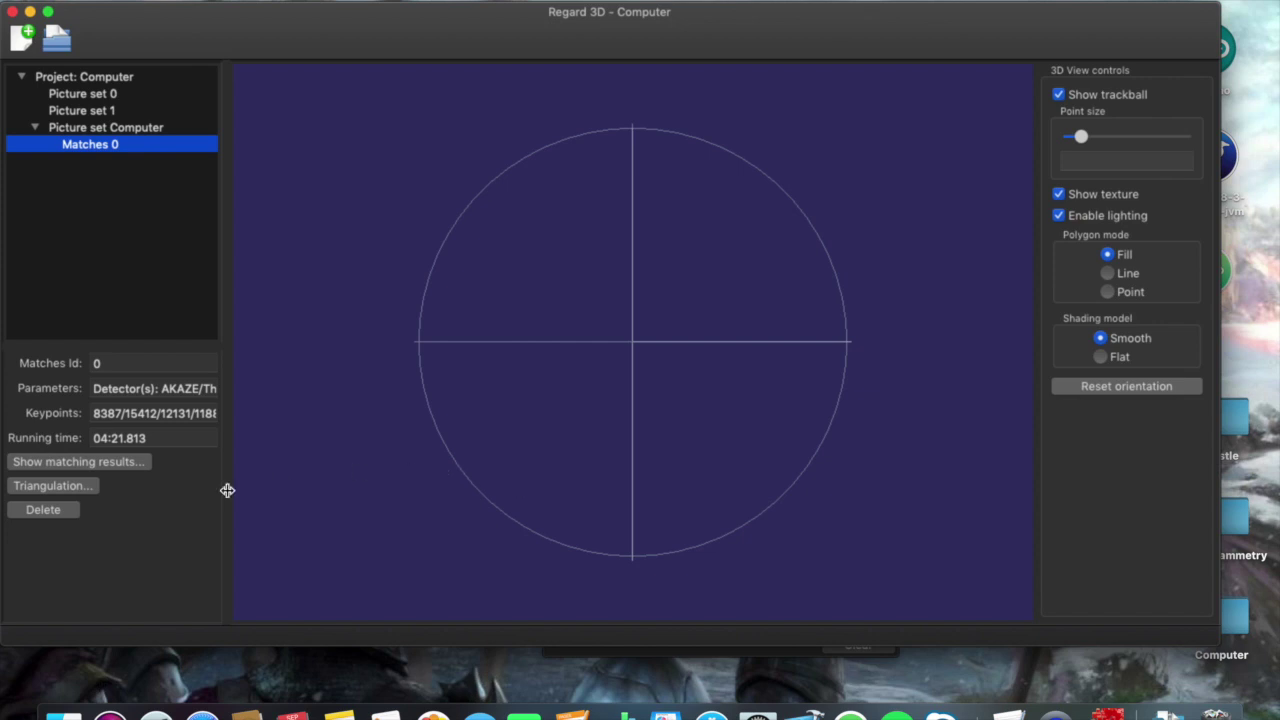
- Triangulate the matches with Incremental Structure from Motion, using the image pair with highest matches and refining camera intrinsics
left_click(54, 486)
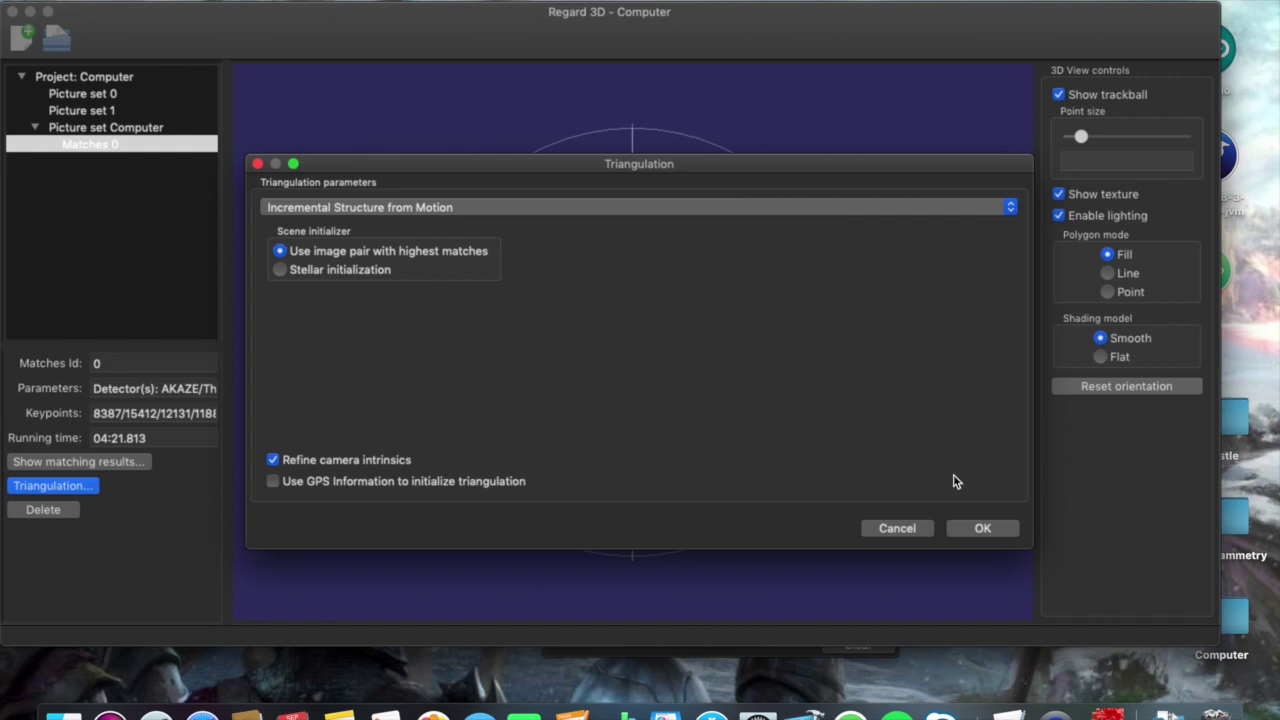
left_click(985, 529)
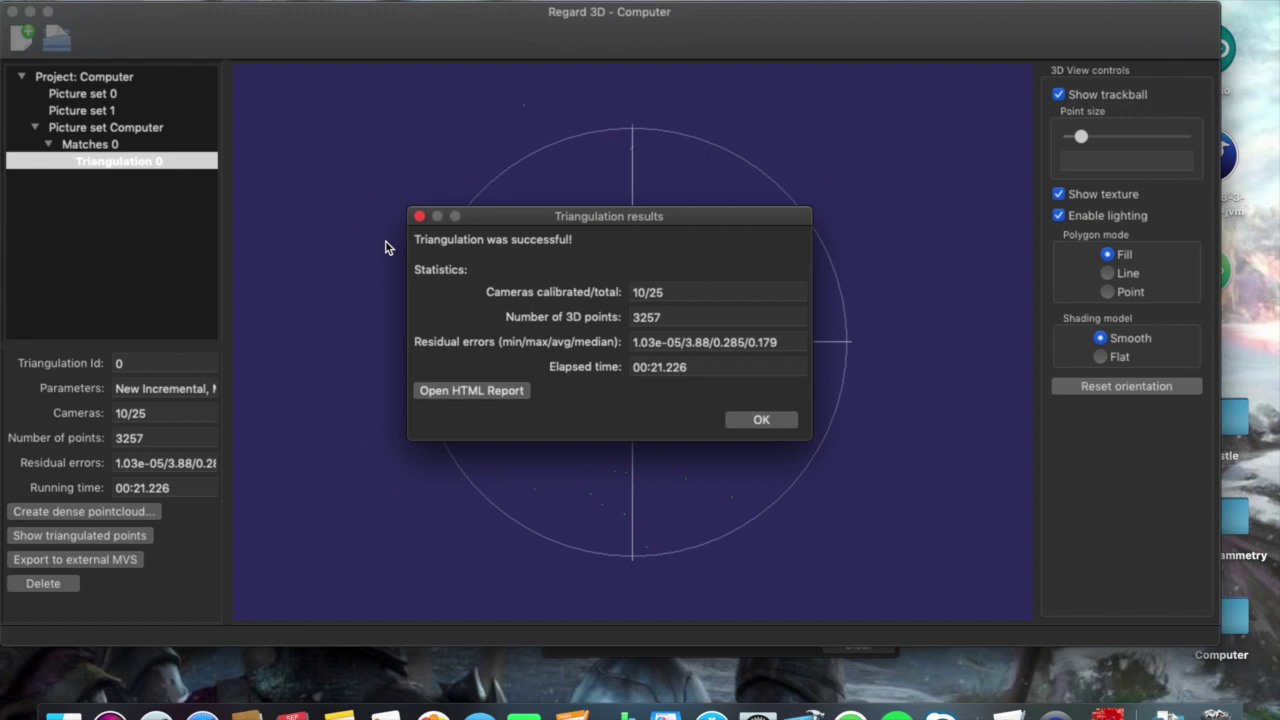
left_click(761, 421)
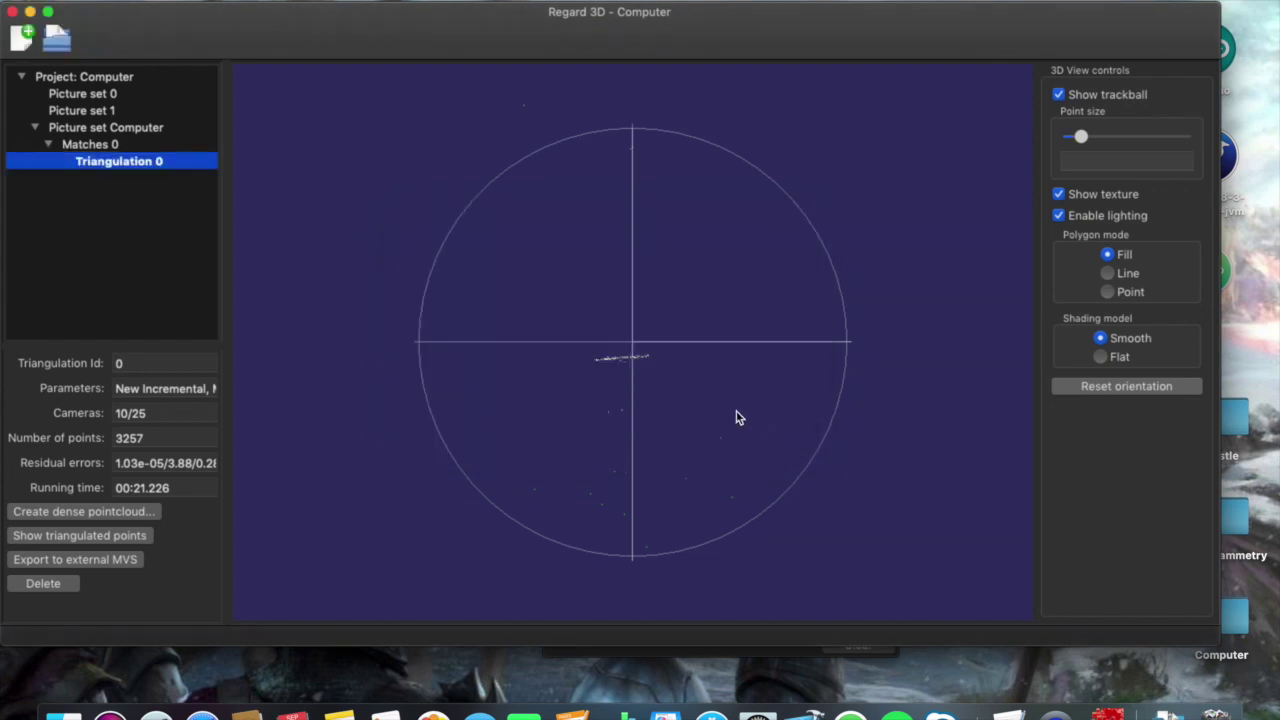
- Examine the triangulated points of the laptop from several angles and close up
mouse_move(643, 369)
left_mouse_down()
mouse_move(660, 486)
mouse_move(649, 306)
mouse_move(671, 483)
mouse_move(631, 380)
mouse_move(620, 300)
mouse_move(675, 375)
mouse_move(660, 370)
left_mouse_up()
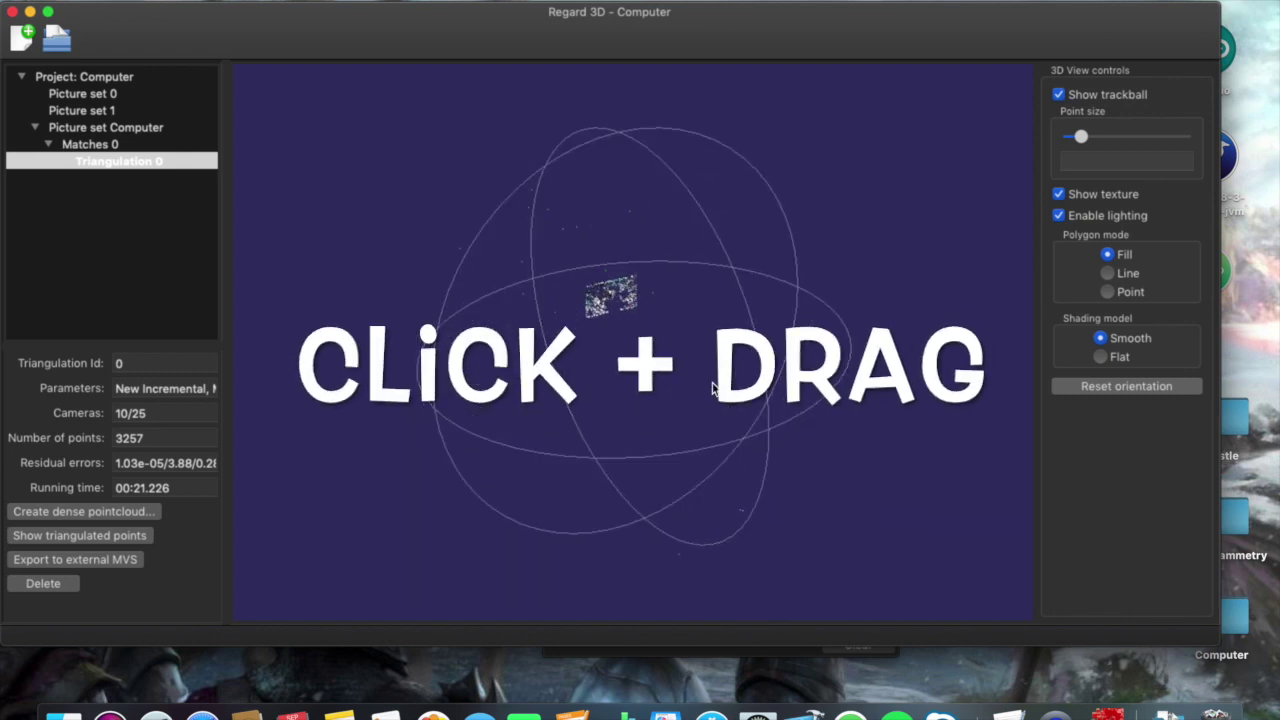
left_click_drag(517, 346, 723, 360)
left_click_drag(551, 320, 649, 428)
left_click_drag(663, 383, 731, 537)
left_click_drag(638, 392, 764, 352)
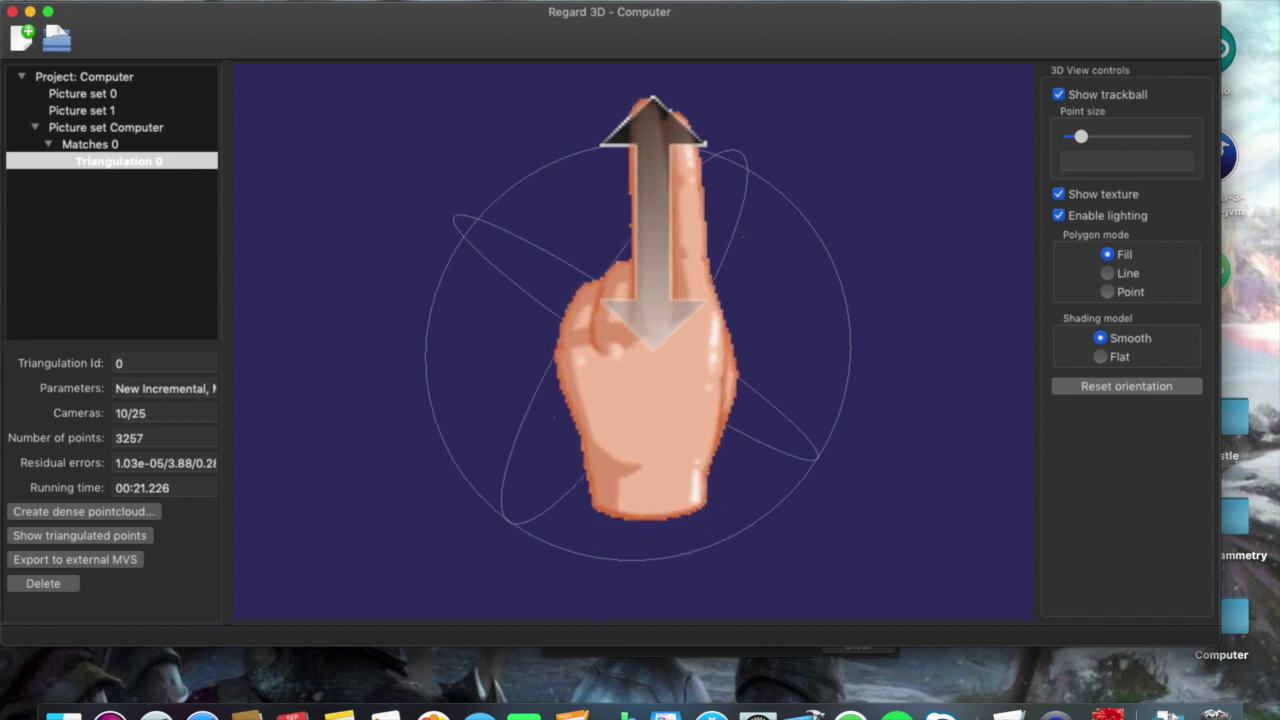
scroll(680, 386, "up", 3)
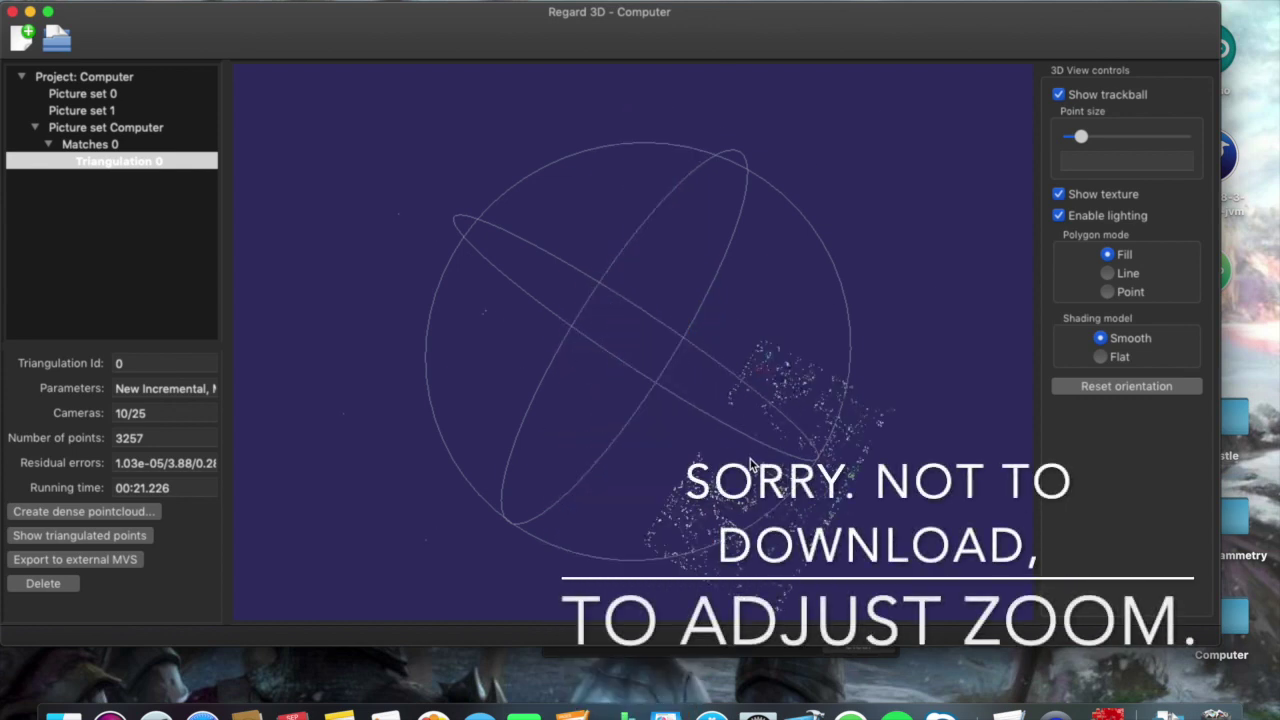
middle_click_drag(752, 465, 607, 362)
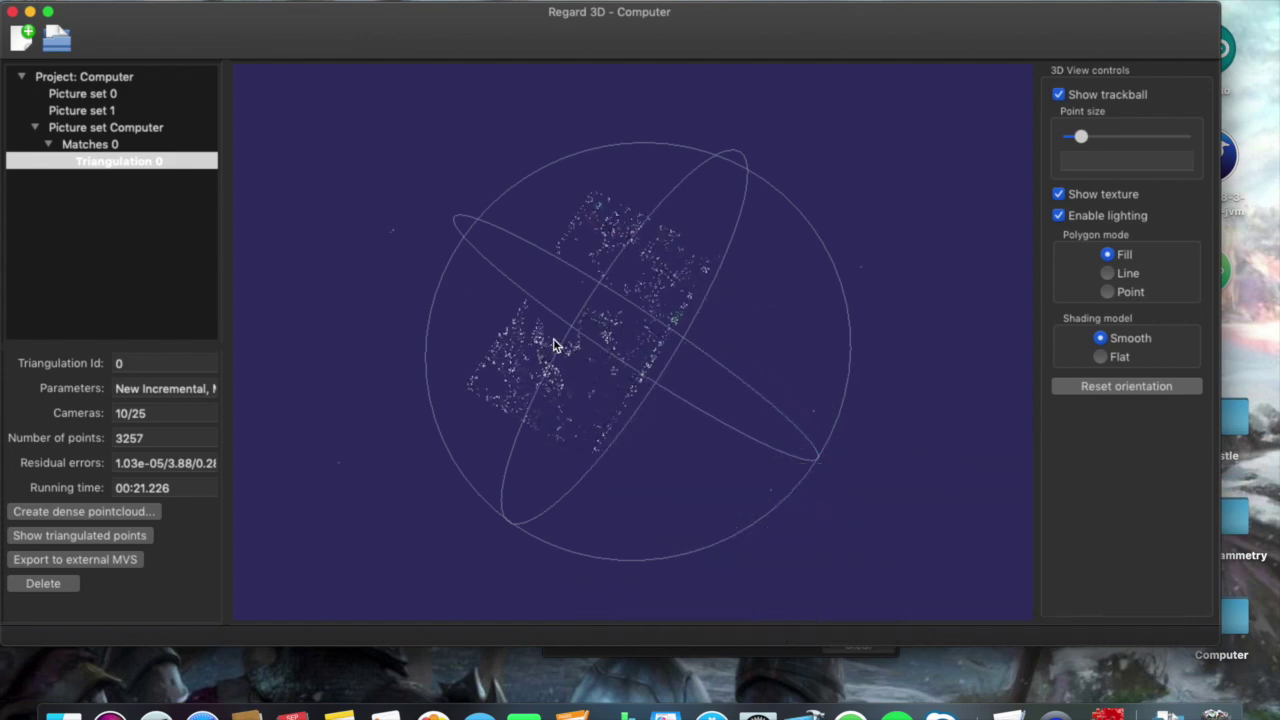
left_click_drag(580, 357, 541, 393)
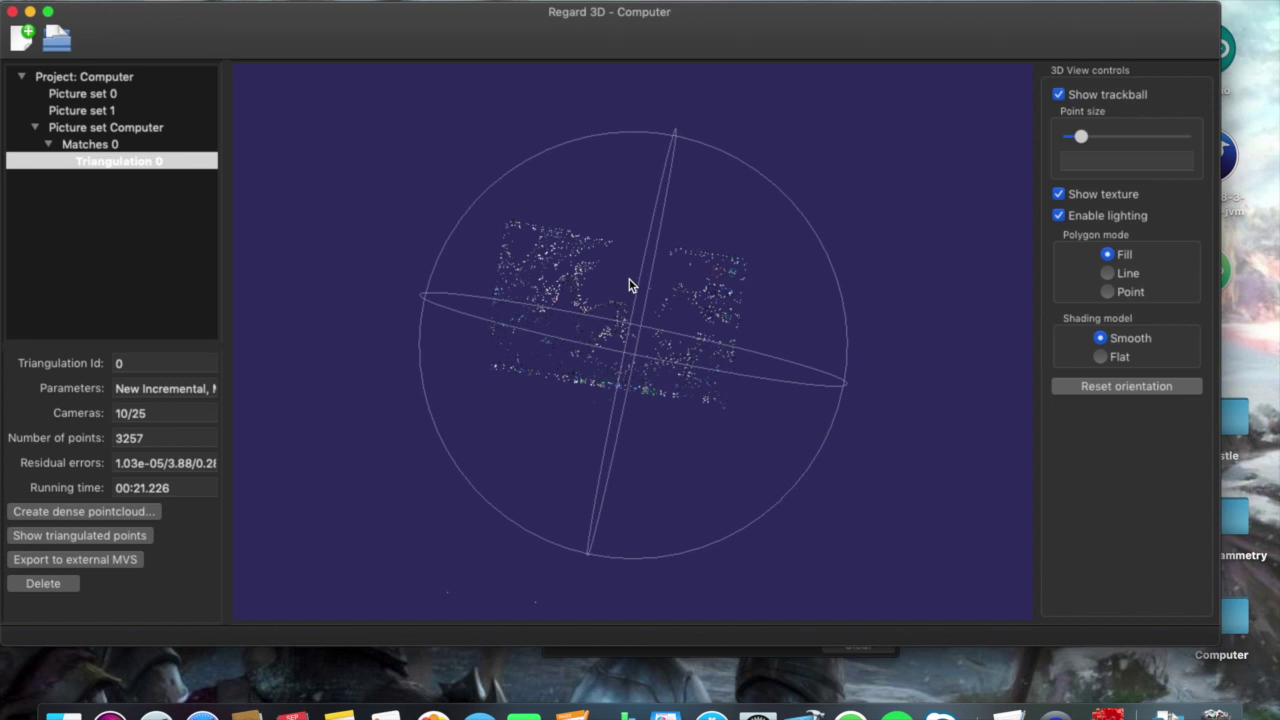
left_click_drag(474, 307, 500, 318)
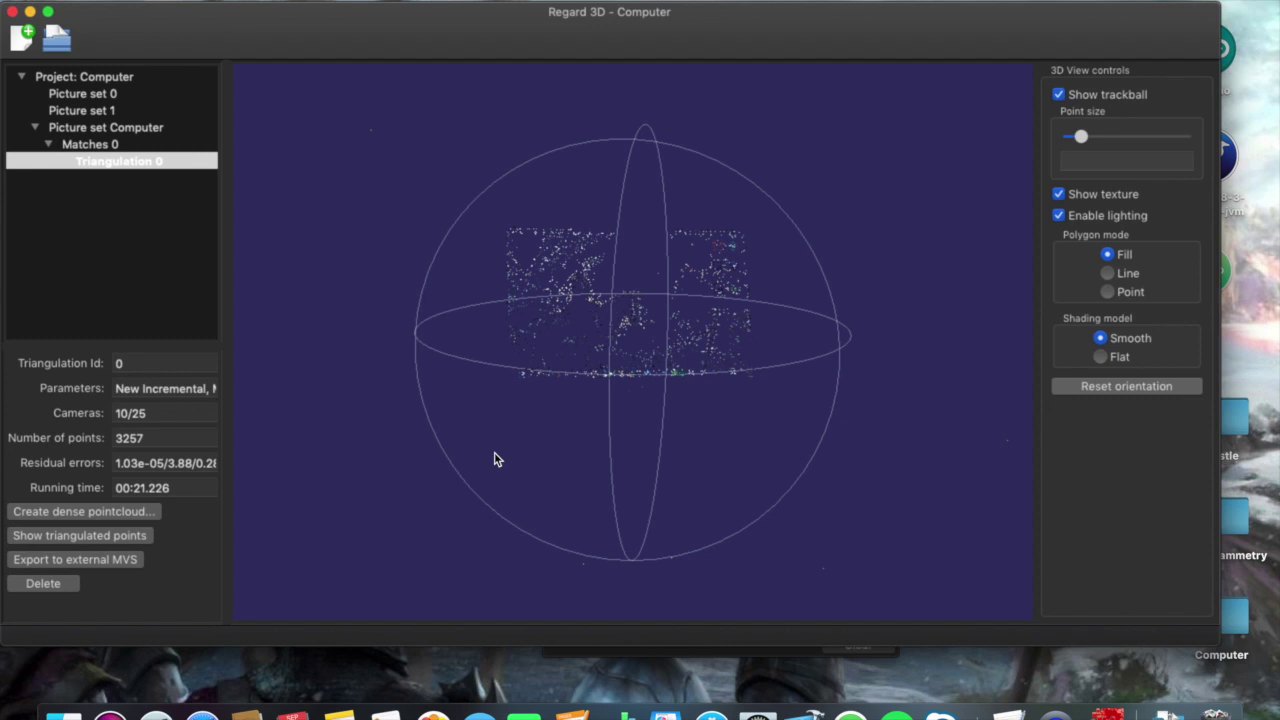
- Create a dense point cloud from the triangulation with CMVS/PMVS, level 1 and threshold 0.7, and inspect the reconstructed laptop
left_click(40, 515)
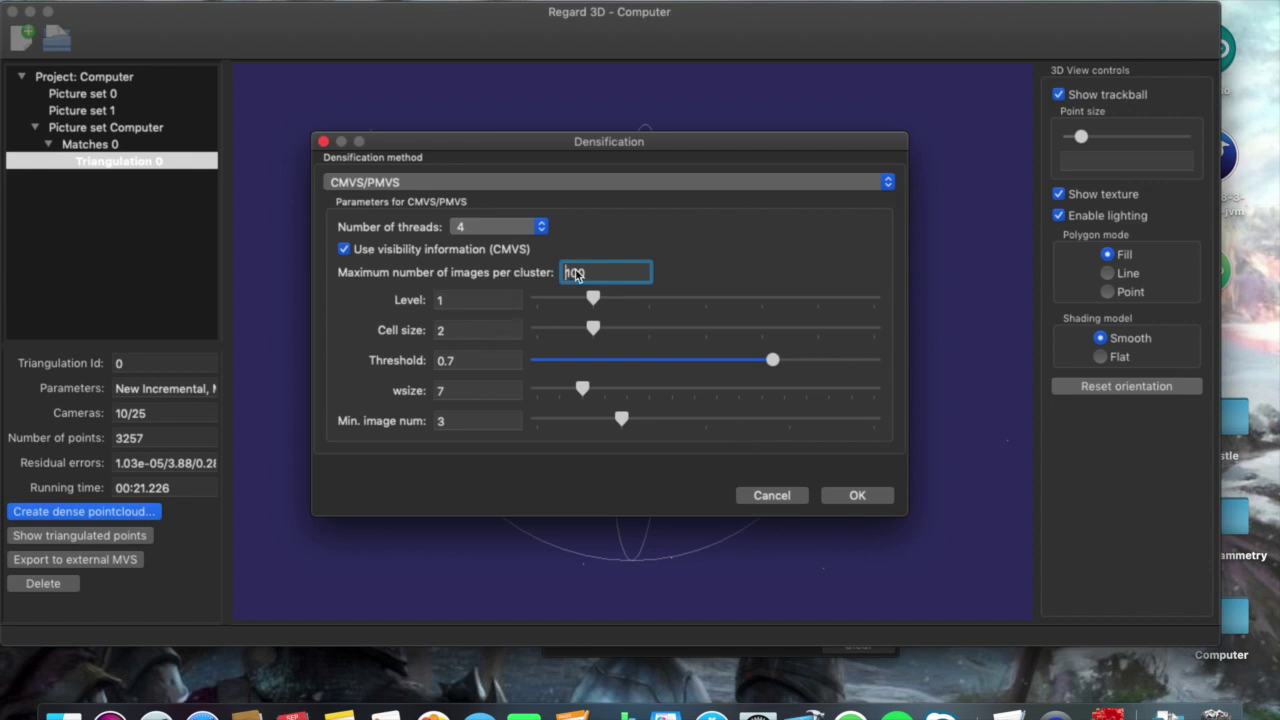
left_click(864, 497)
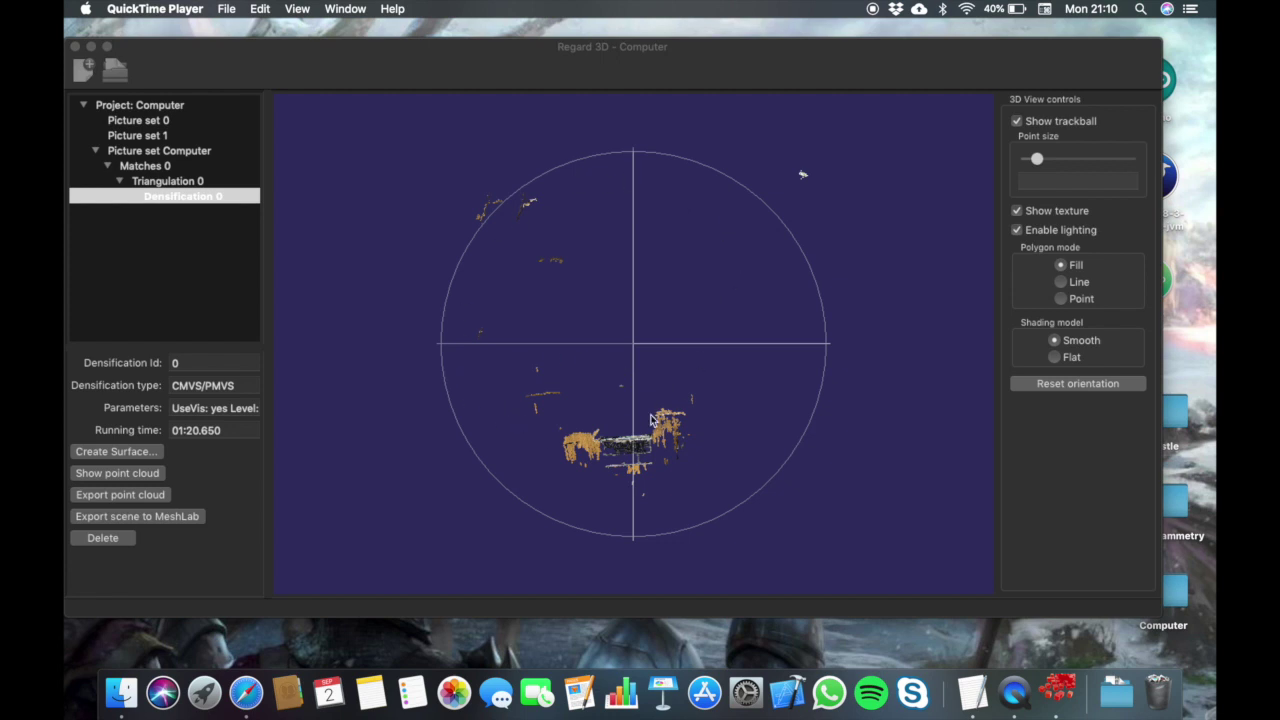
left_click(632, 475)
left_click_drag(632, 475, 674, 303)
left_click_drag(662, 432, 562, 432)
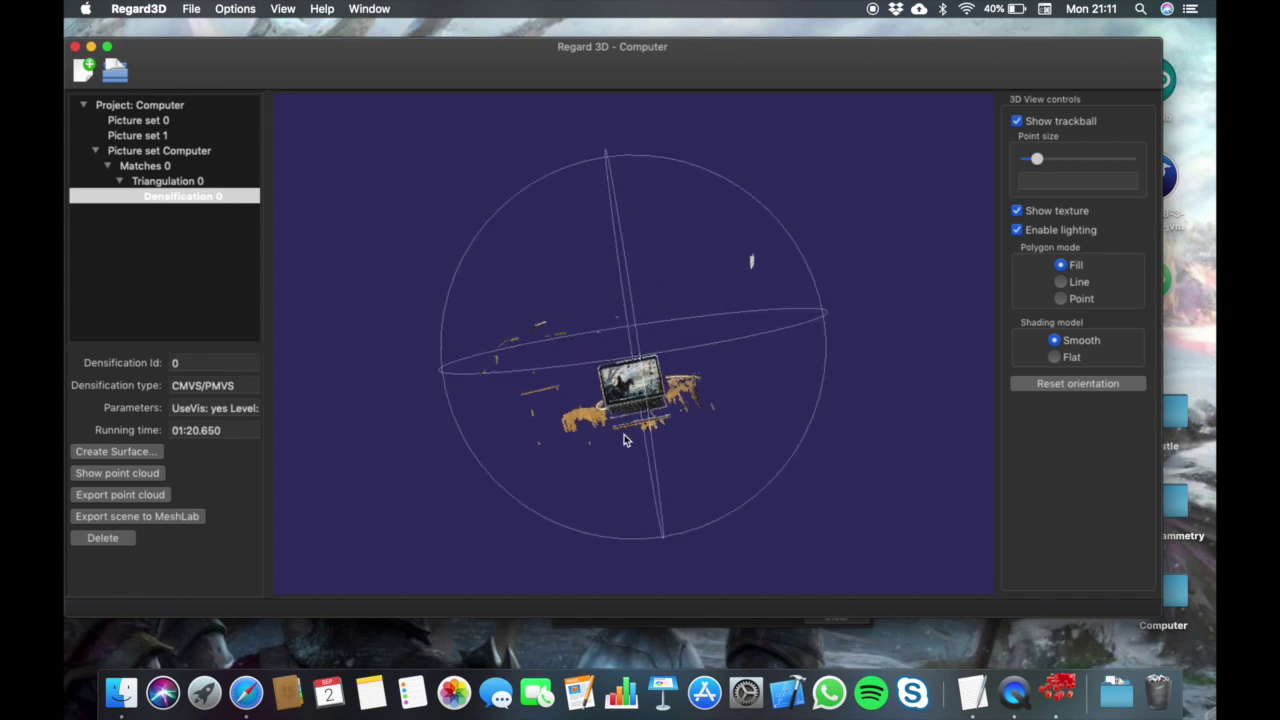
left_click_drag(645, 412, 667, 408)
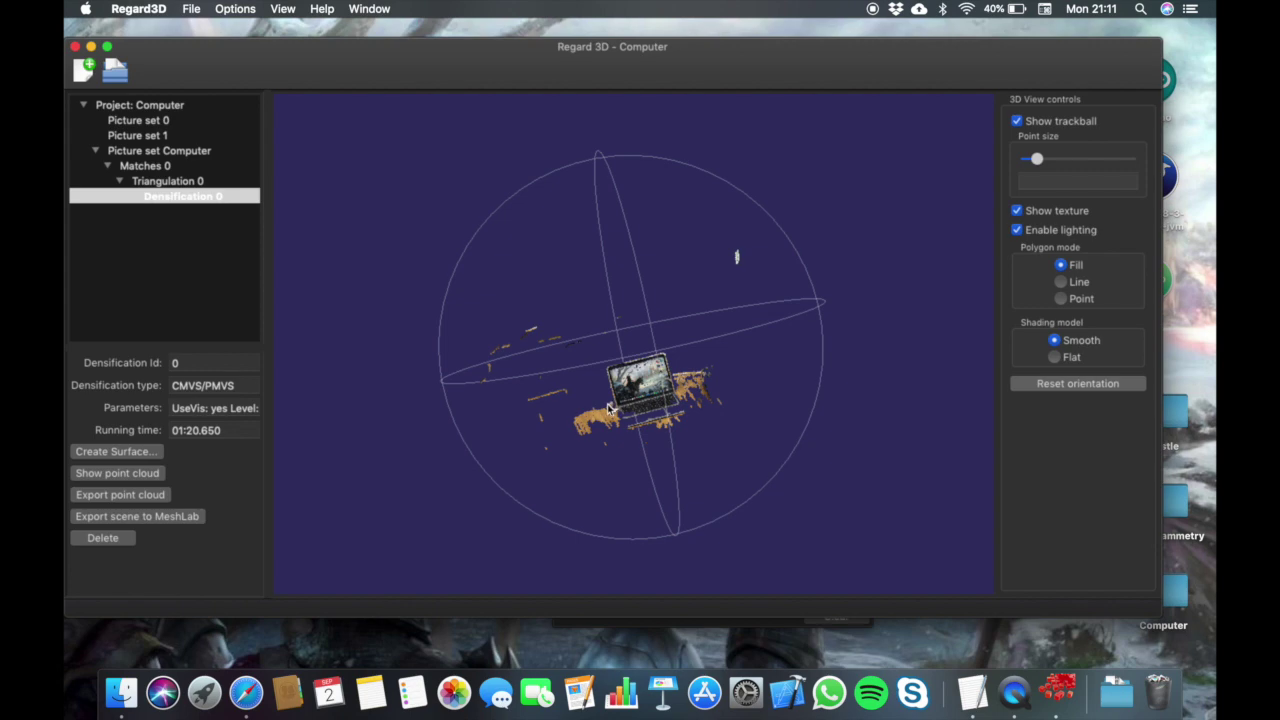
scroll(616, 412, "up", 5)
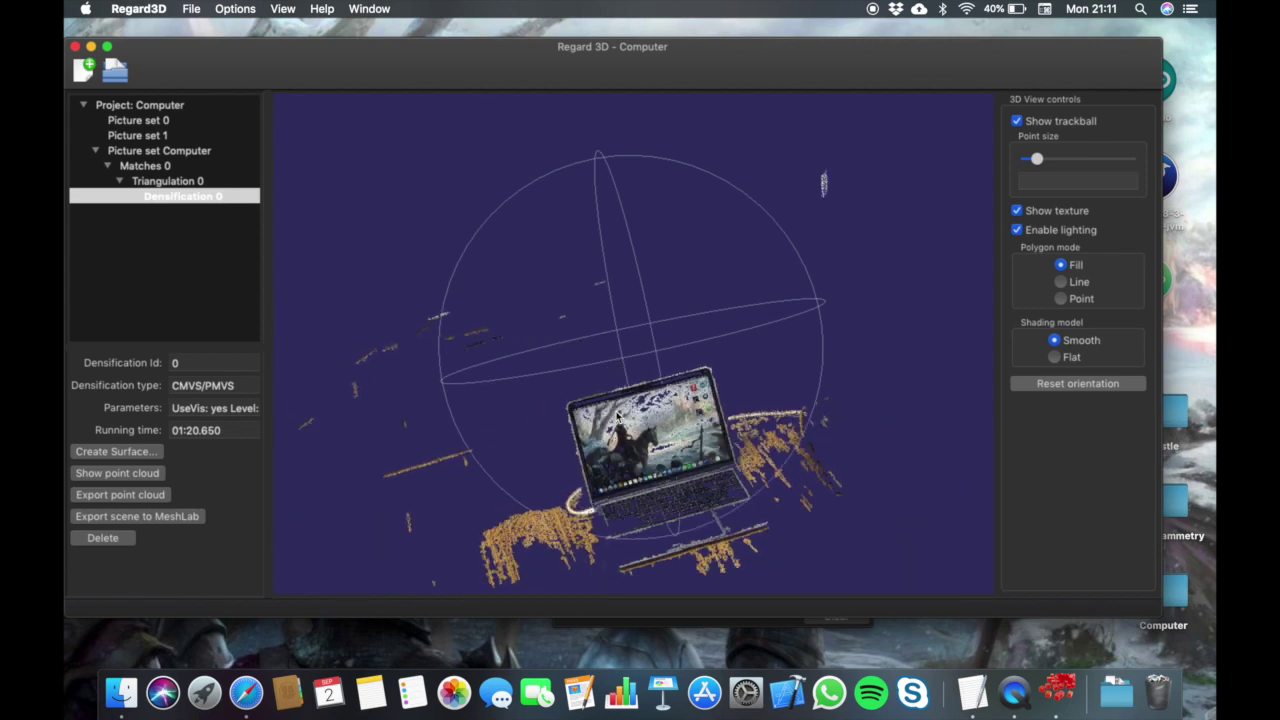
- Examine the dense point cloud of the laptop from the front, including its screen and keyboard up close
left_click_drag(590, 490, 592, 452)
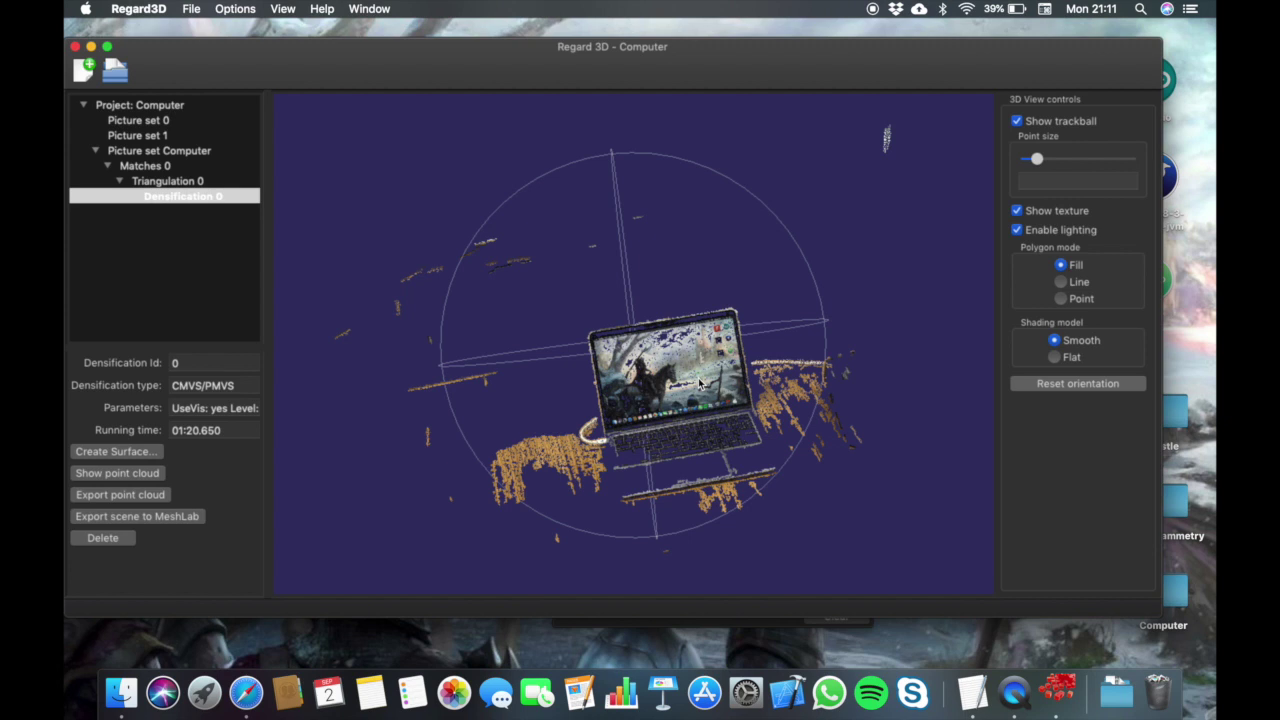
left_click_drag(622, 447, 498, 430)
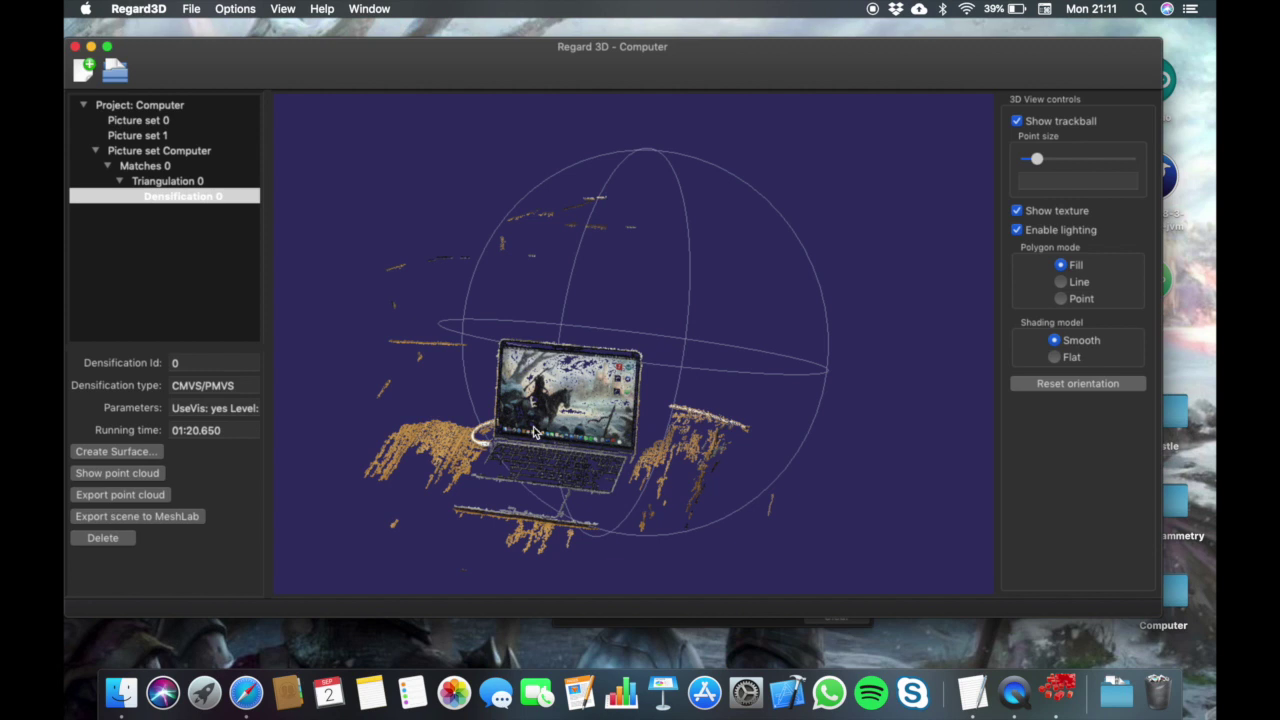
left_click_drag(700, 420, 748, 400)
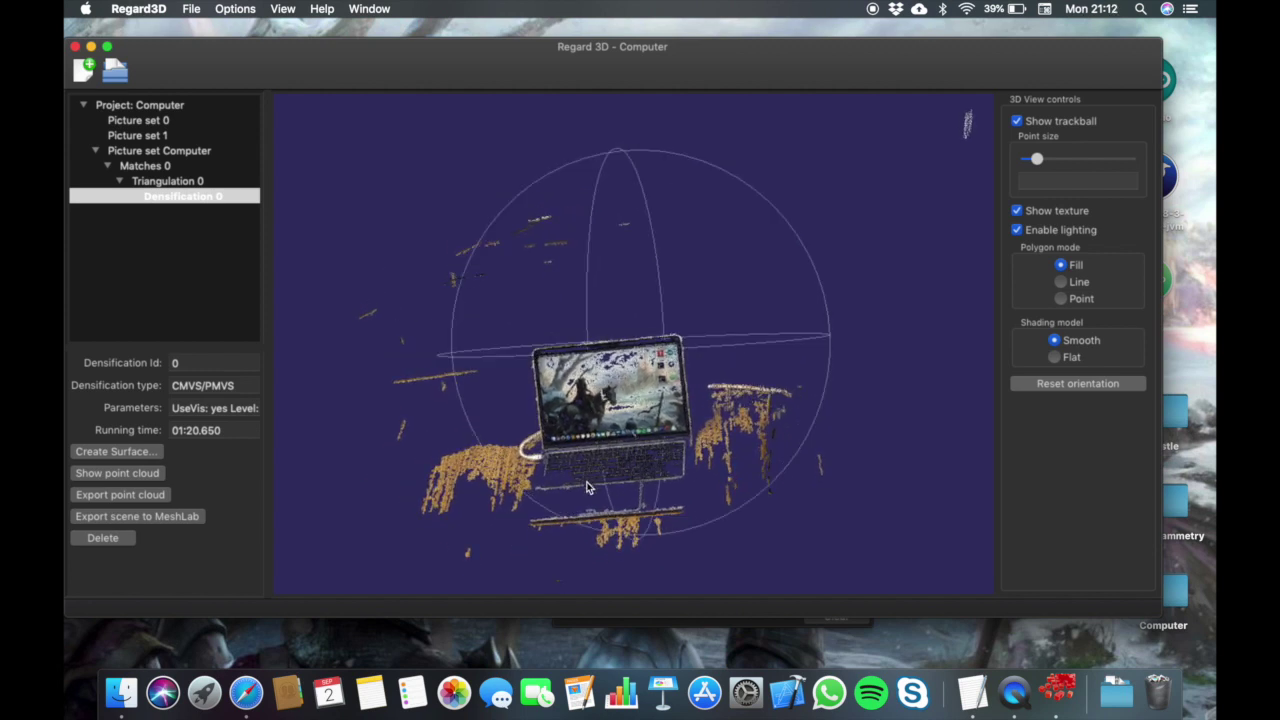
mouse_move(586, 489)
left_mouse_down()
mouse_move(588, 515)
mouse_move(572, 492)
left_mouse_up()
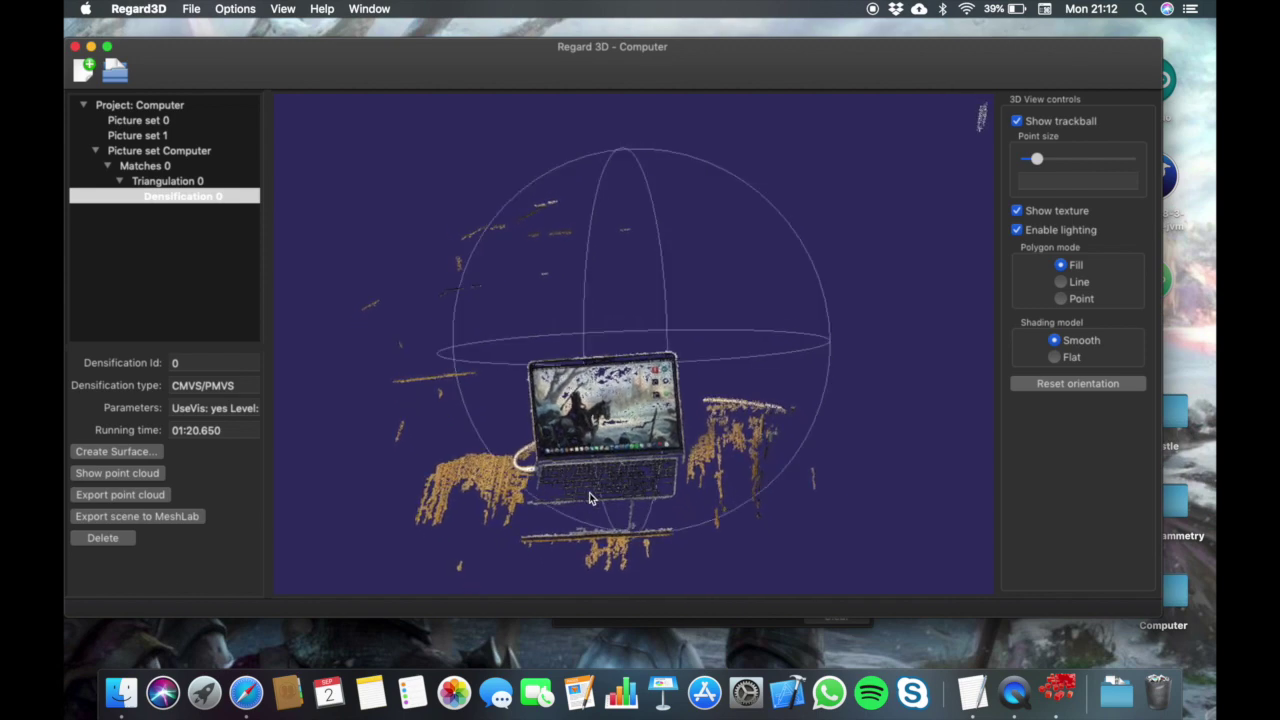
scroll(598, 498, "up", 3)
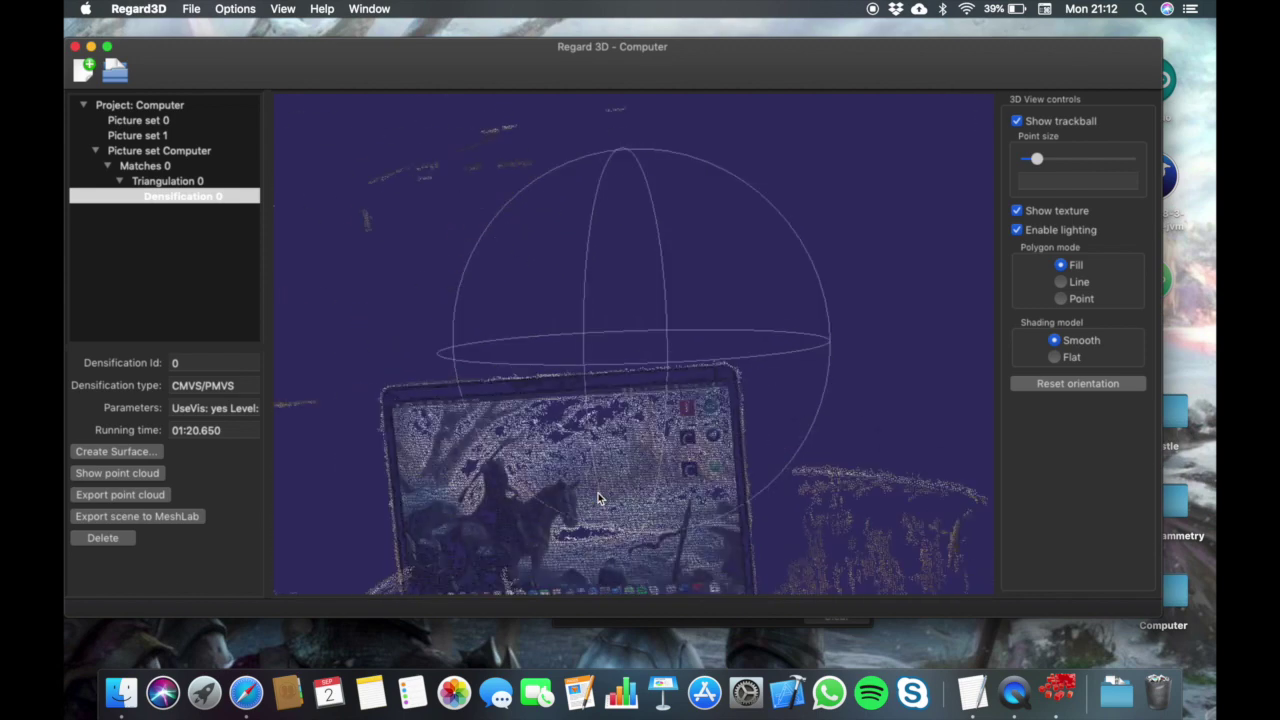
left_click_drag(598, 498, 643, 346)
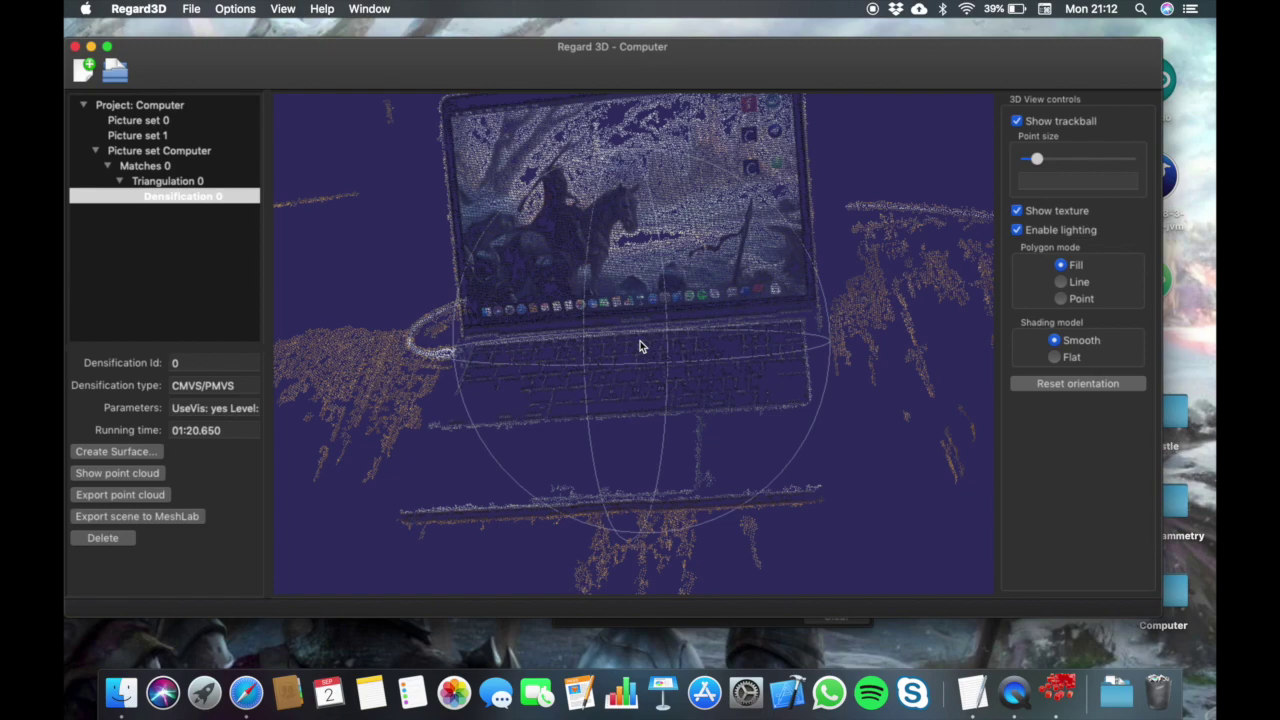
scroll(641, 346, "down", 3)
scroll(641, 346, "up", 3)
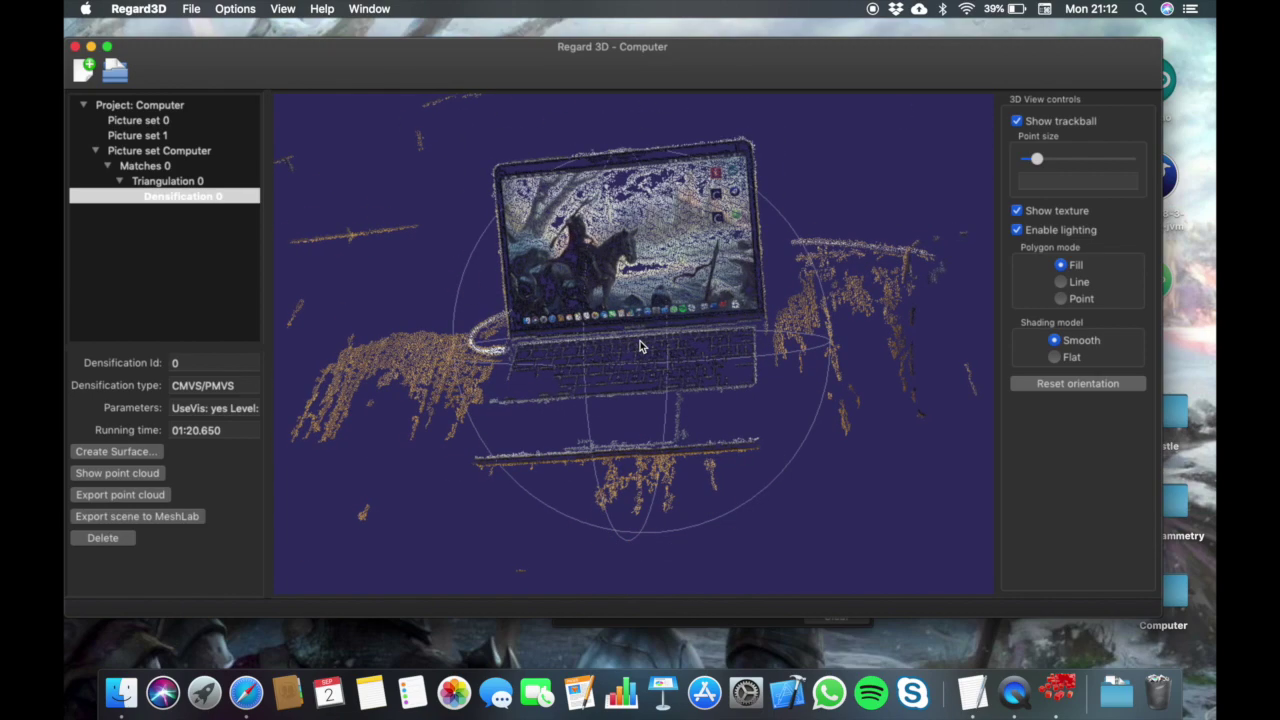
scroll(641, 346, "up", 1)
scroll(641, 346, "down", 3)
left_click_drag(619, 356, 624, 393)
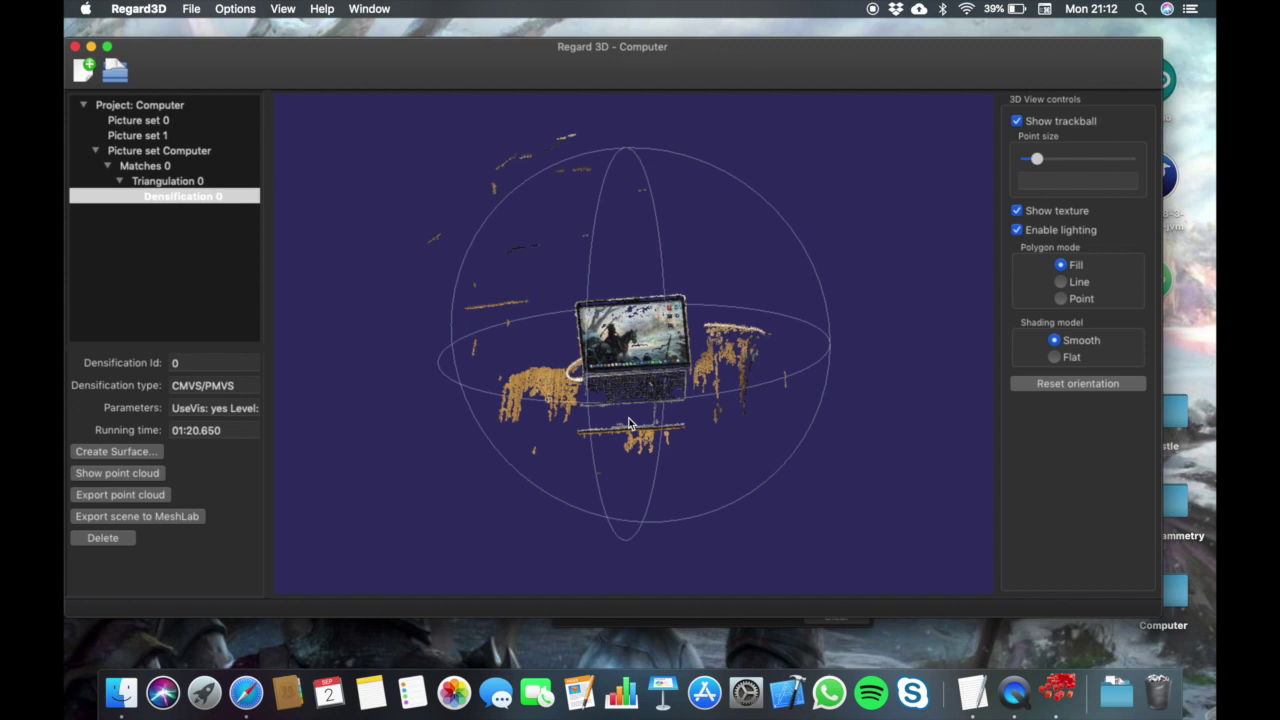
- Examine the dense point cloud from the sides and behind, and inspect the point density of the laptop screen at close range
left_click_drag(655, 422, 590, 420)
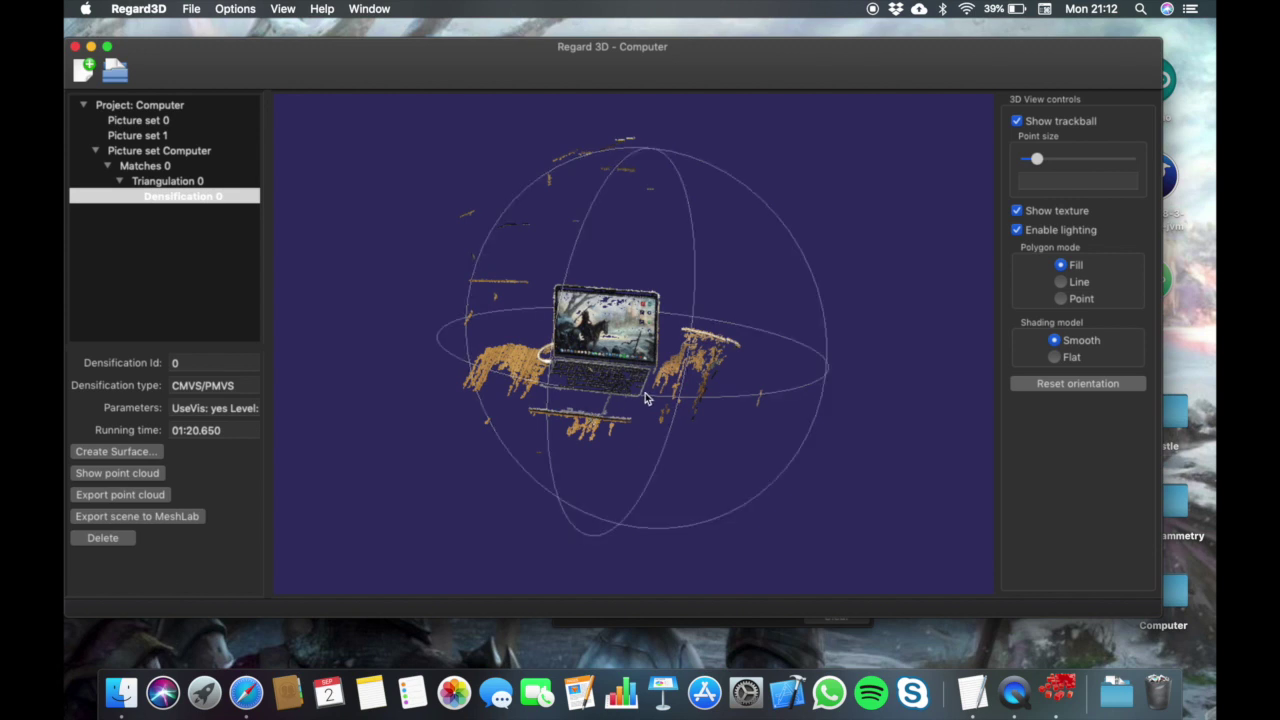
left_click_drag(648, 398, 391, 297)
left_click_drag(548, 240, 521, 303)
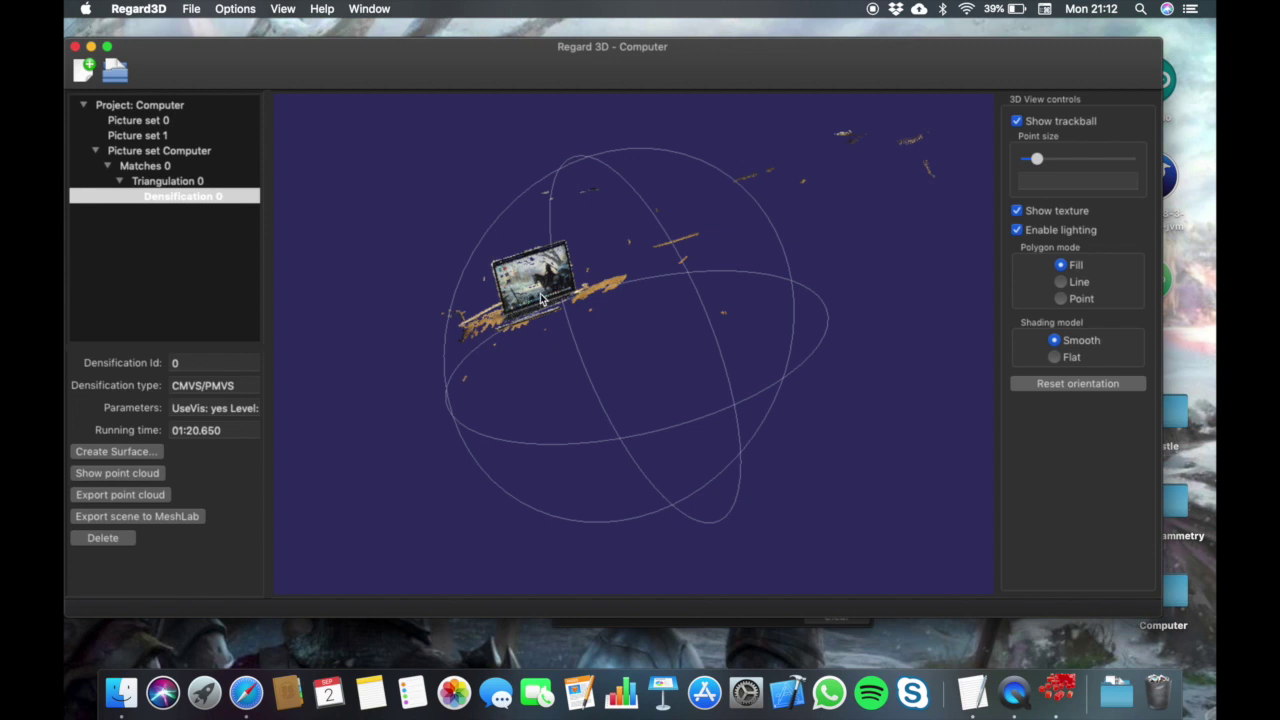
scroll(541, 298, "up", 5)
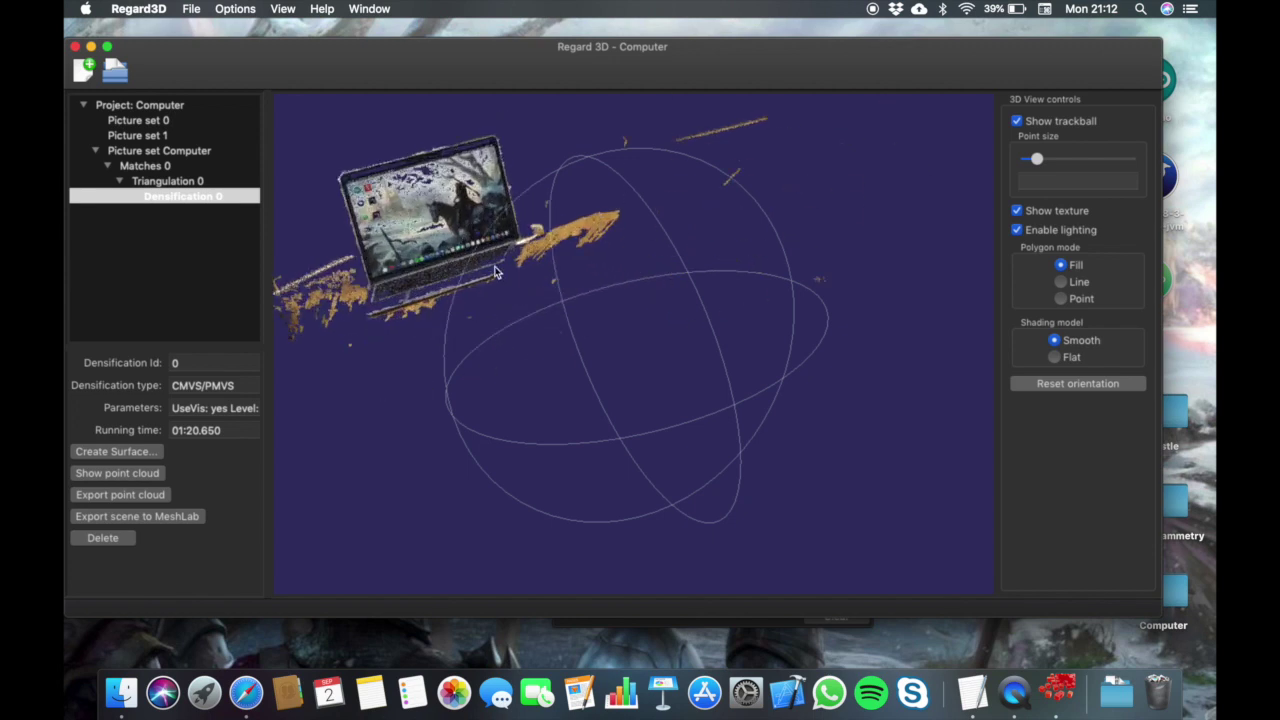
middle_click_drag(462, 248, 556, 408)
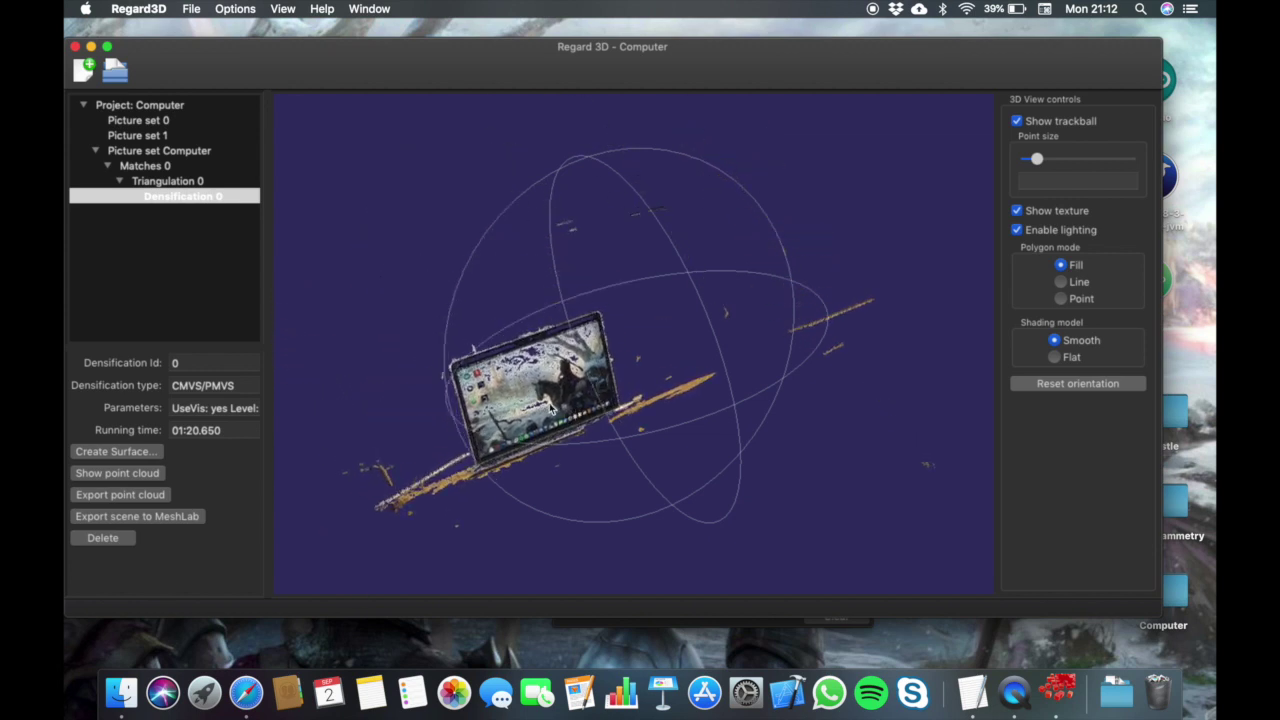
left_click_drag(523, 407, 628, 438)
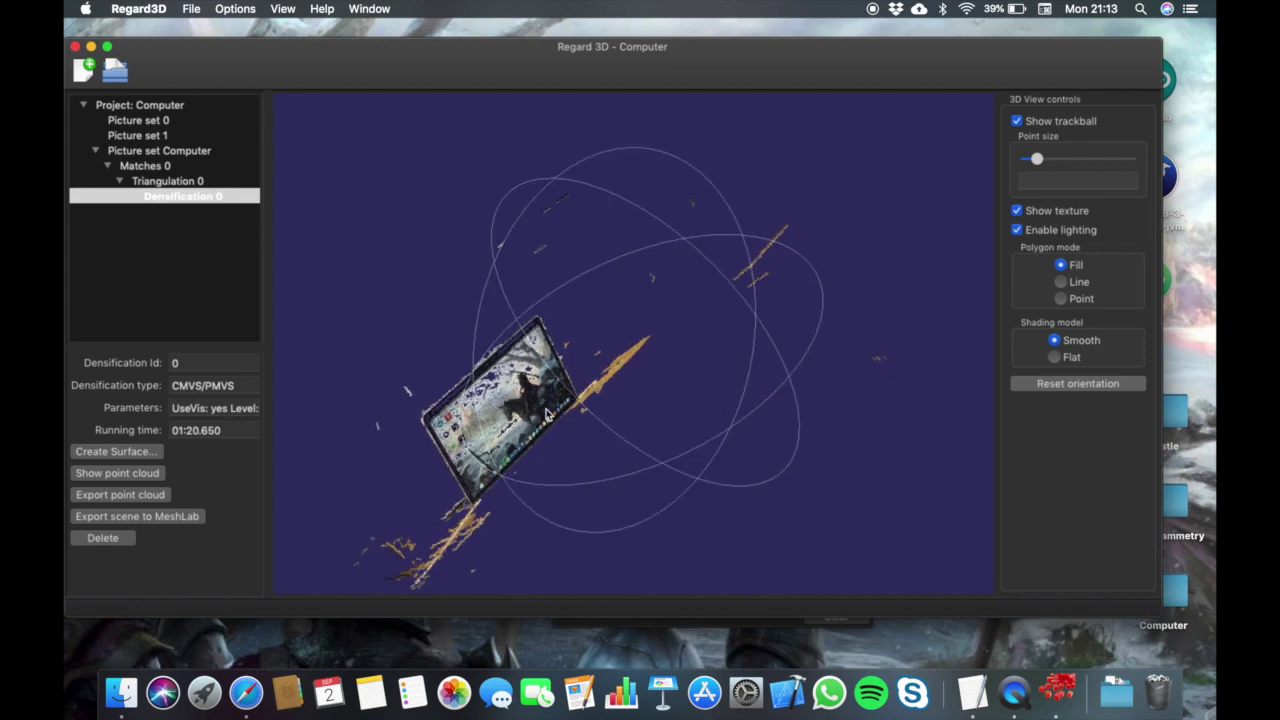
left_click_drag(491, 419, 587, 360)
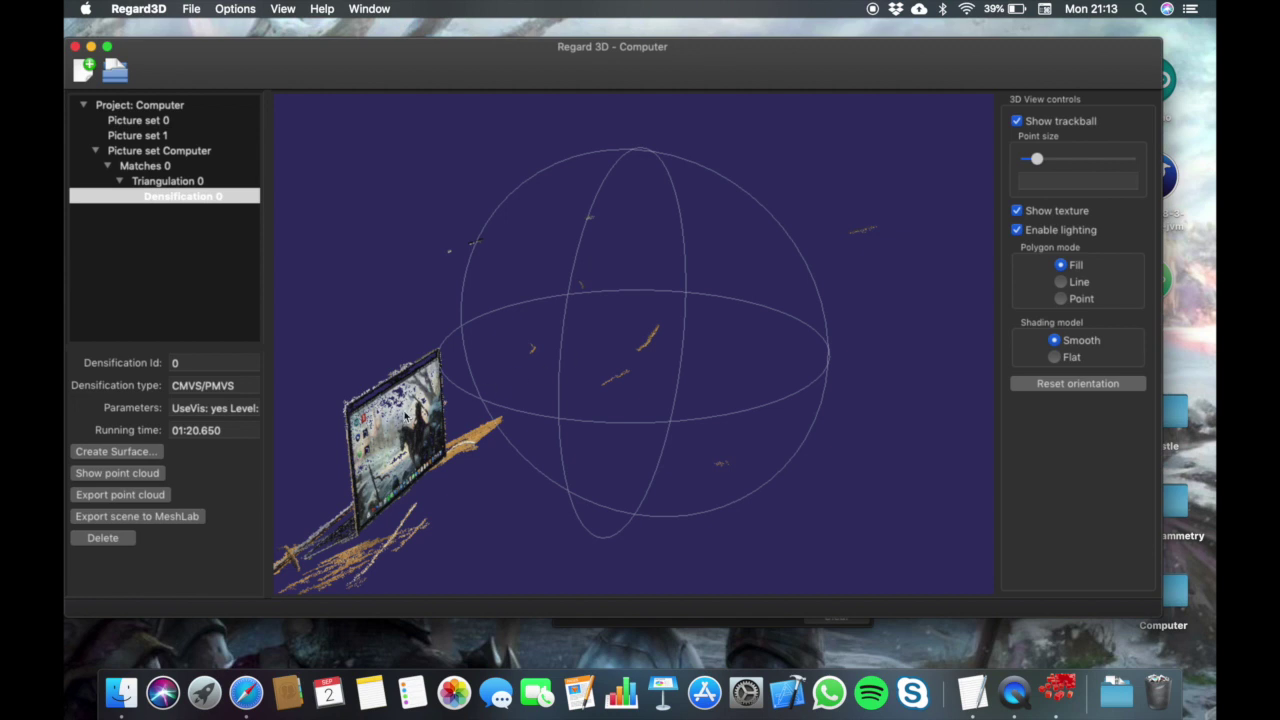
left_click_drag(370, 440, 686, 377)
left_click_drag(742, 434, 619, 330)
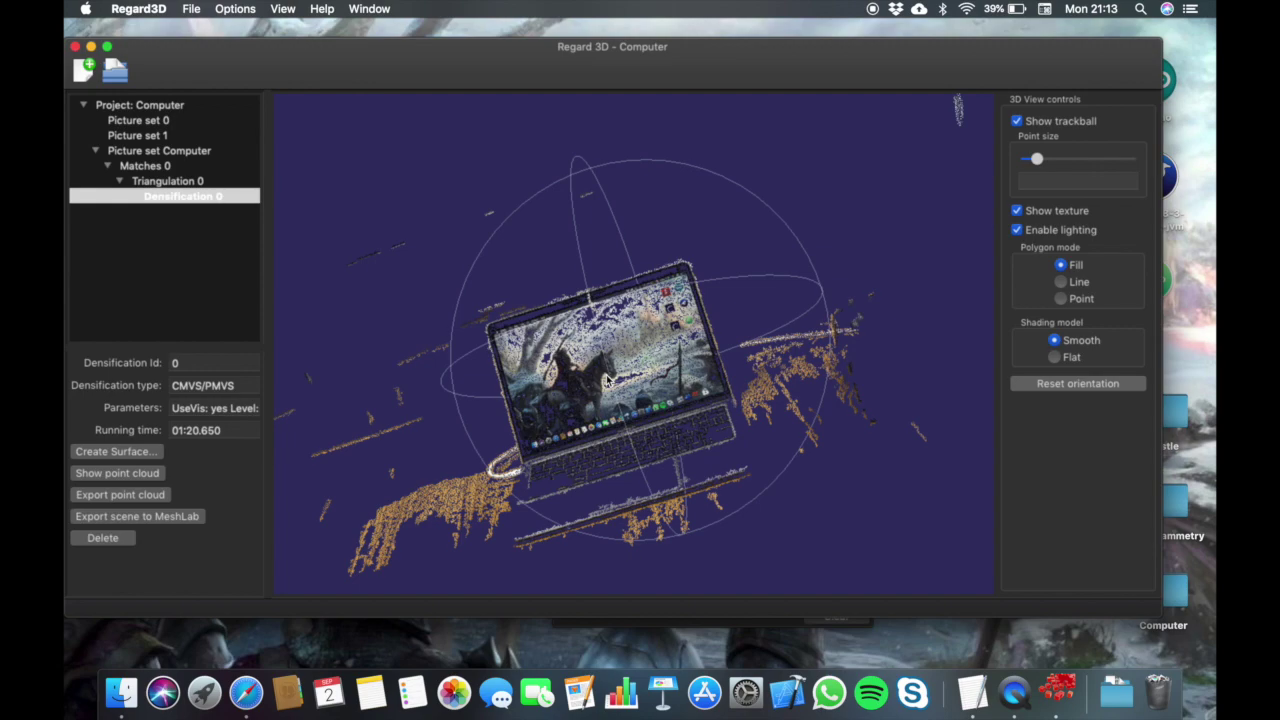
scroll(606, 380, "up", 5)
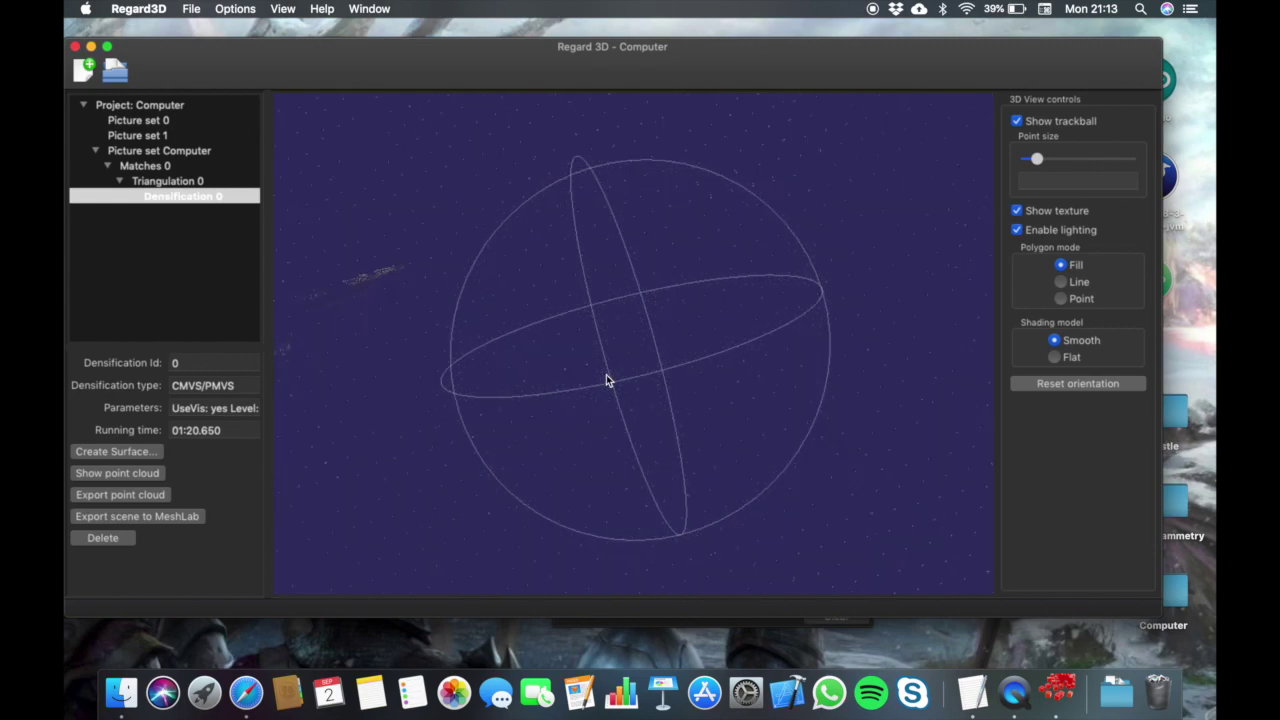
scroll(606, 380, "up", 3)
scroll(606, 380, "down", 3)
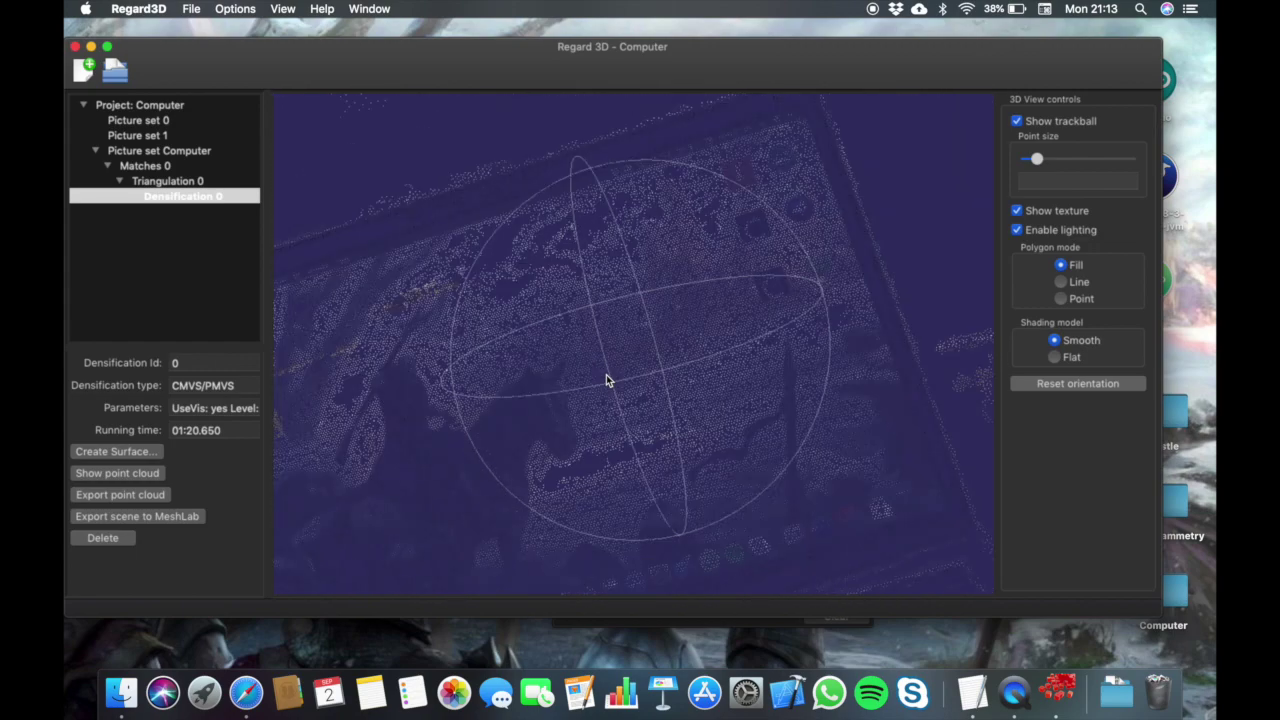
scroll(606, 380, "down", 3)
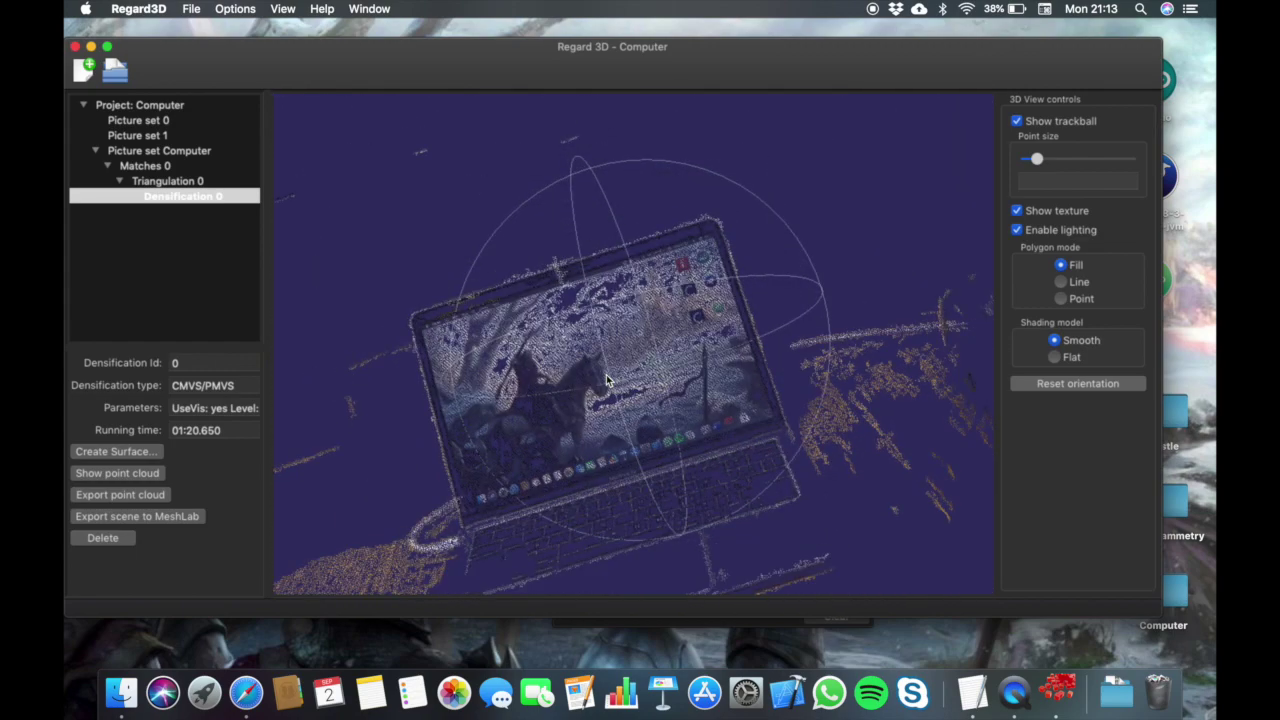
scroll(606, 380, "down", 4)
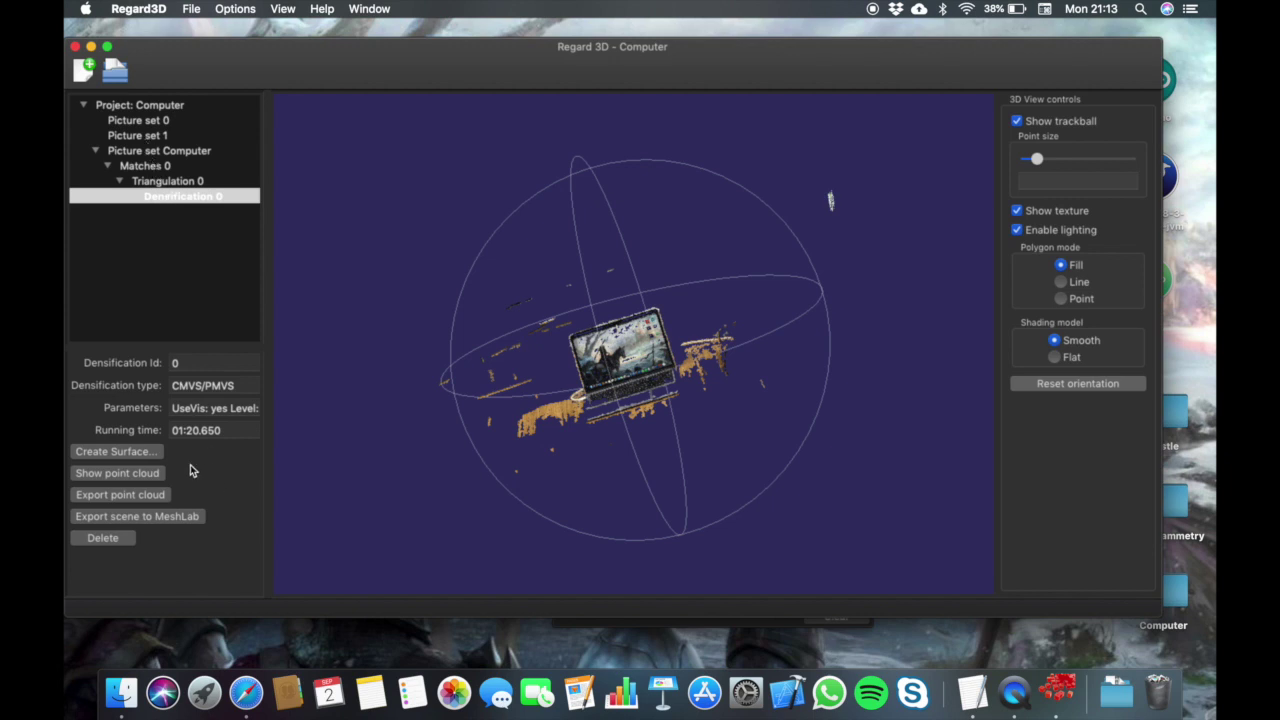
- Generate a Poisson surface from the densification with depth 9, samples per node 1, point weight 4, trim threshold 5 and colored vertices with 3 neighbours
left_click(117, 452)
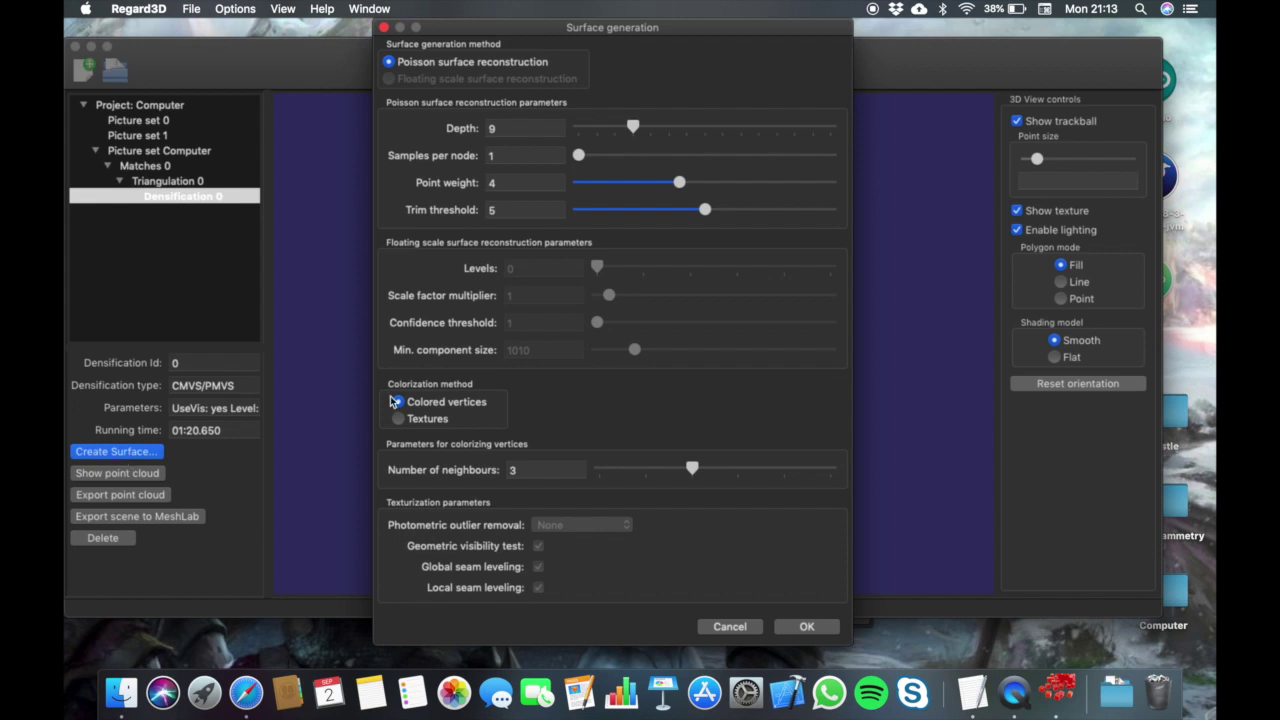
left_click(807, 627)
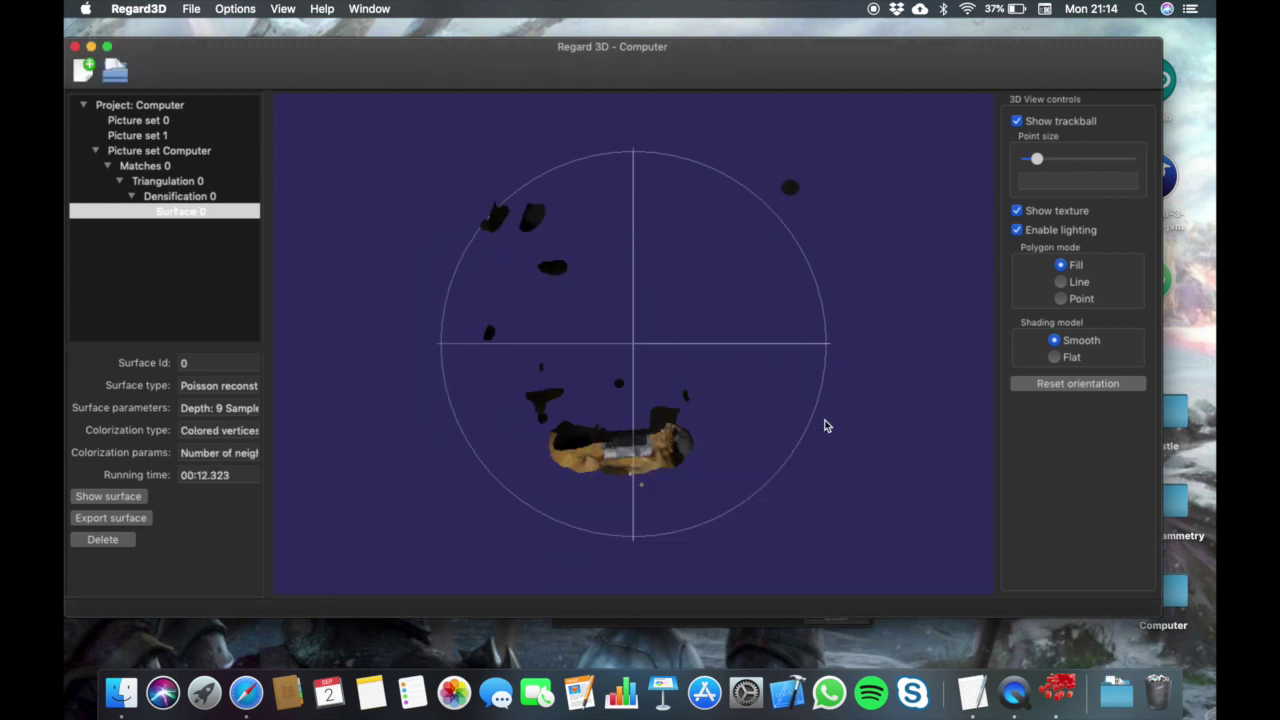
- Examine the front of the generated surface, checking the laptop's screen, keyboard, cable and surrounding table both close up and as a whole
left_click_drag(610, 425, 616, 328)
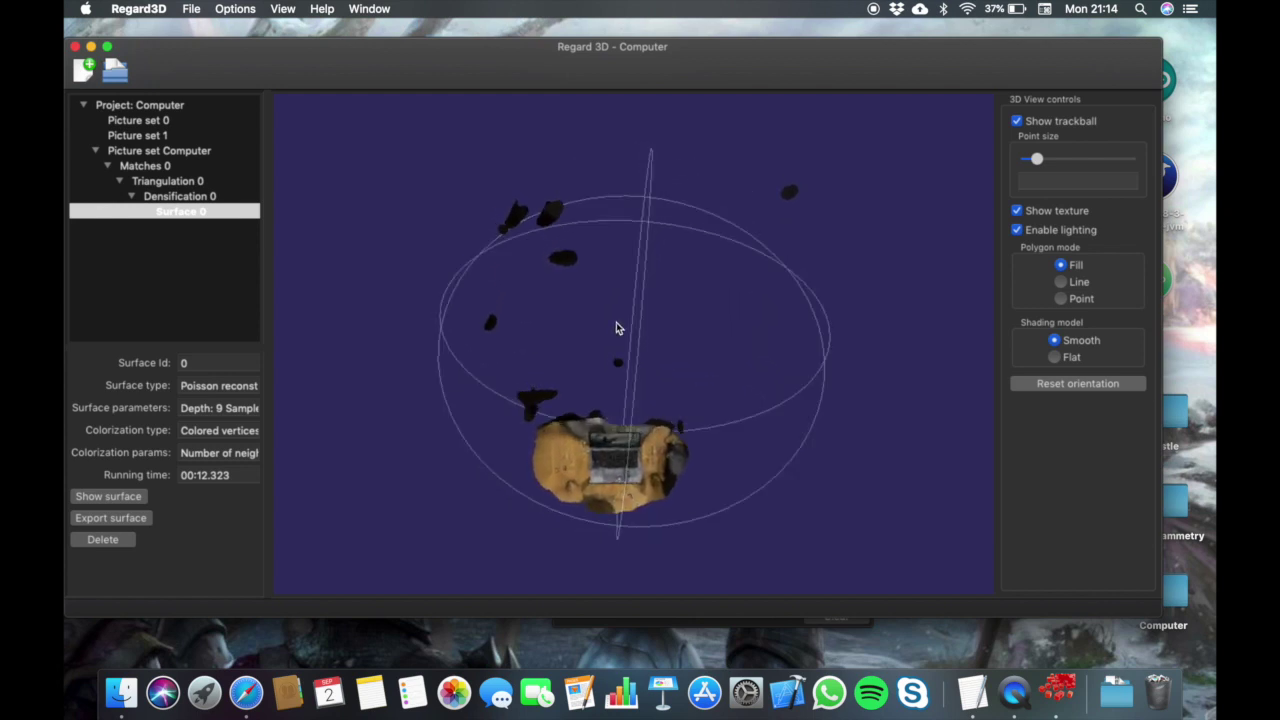
left_click_drag(600, 472, 634, 375)
left_click_drag(588, 481, 637, 430)
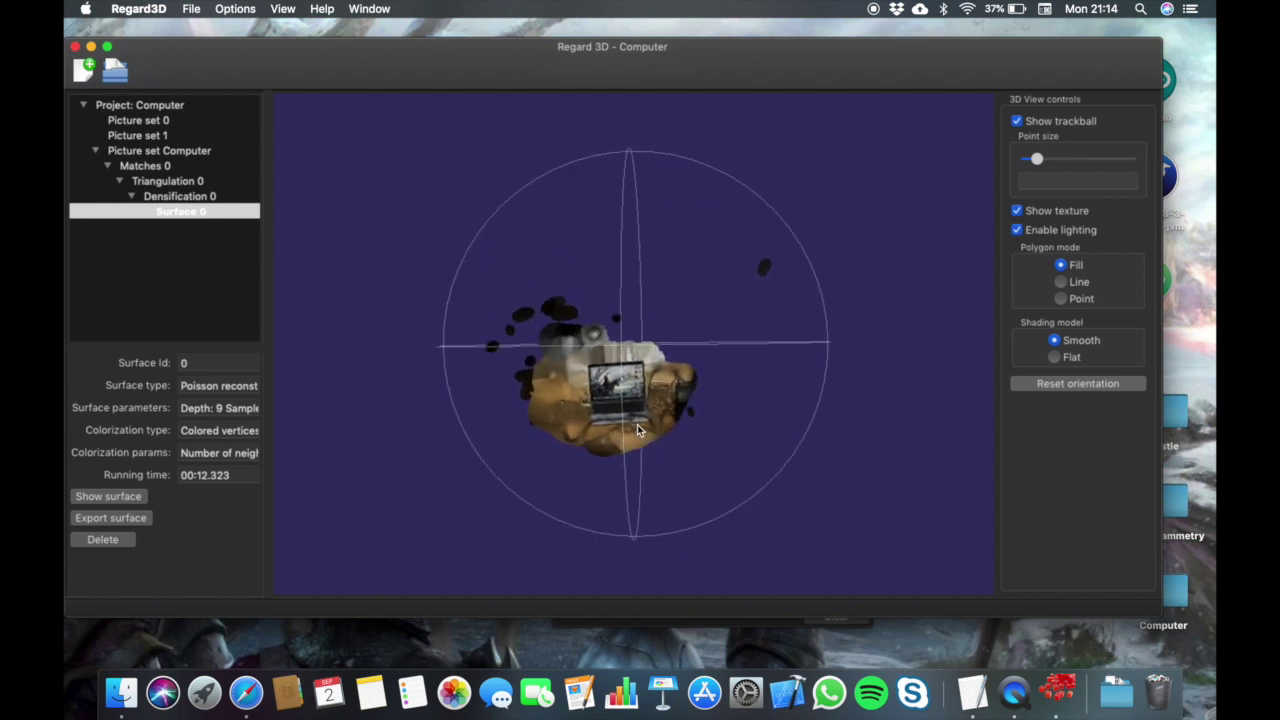
scroll(615, 402, "up", 5)
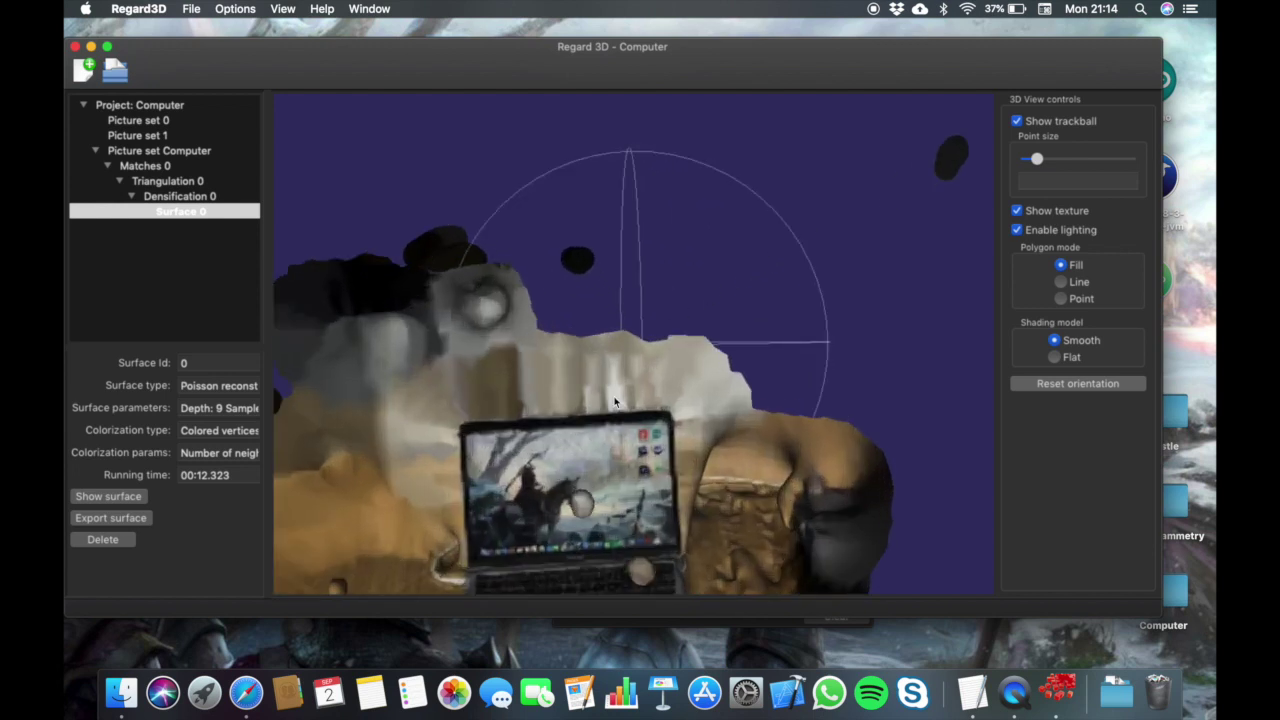
left_click_drag(607, 430, 771, 361)
left_click_drag(866, 387, 815, 302)
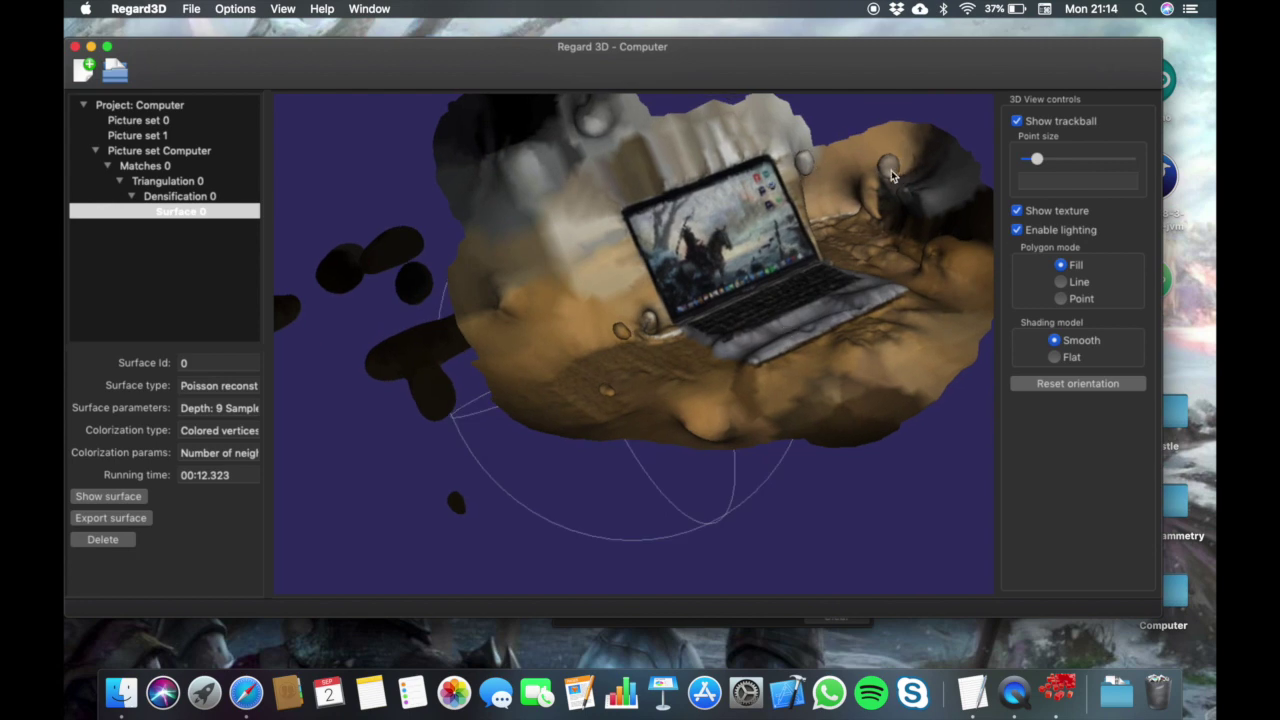
left_click_drag(842, 305, 673, 385)
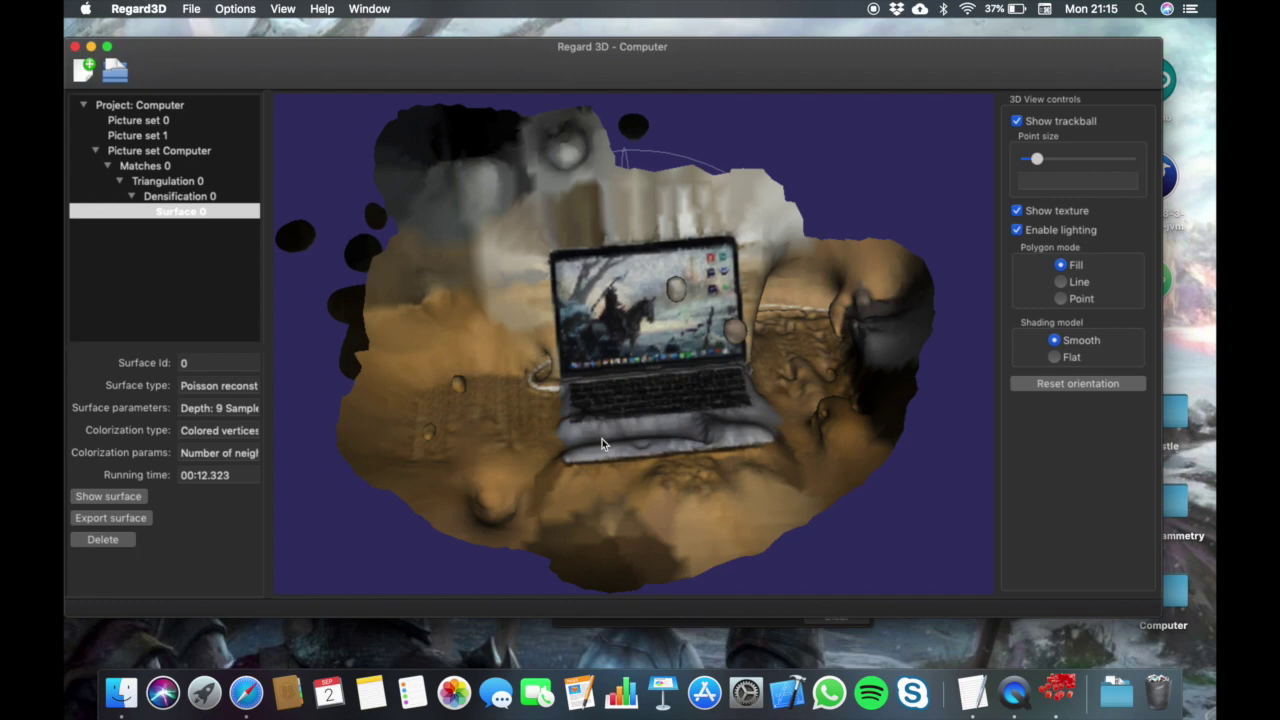
scroll(602, 441, "down", 5)
scroll(602, 441, "up", 10)
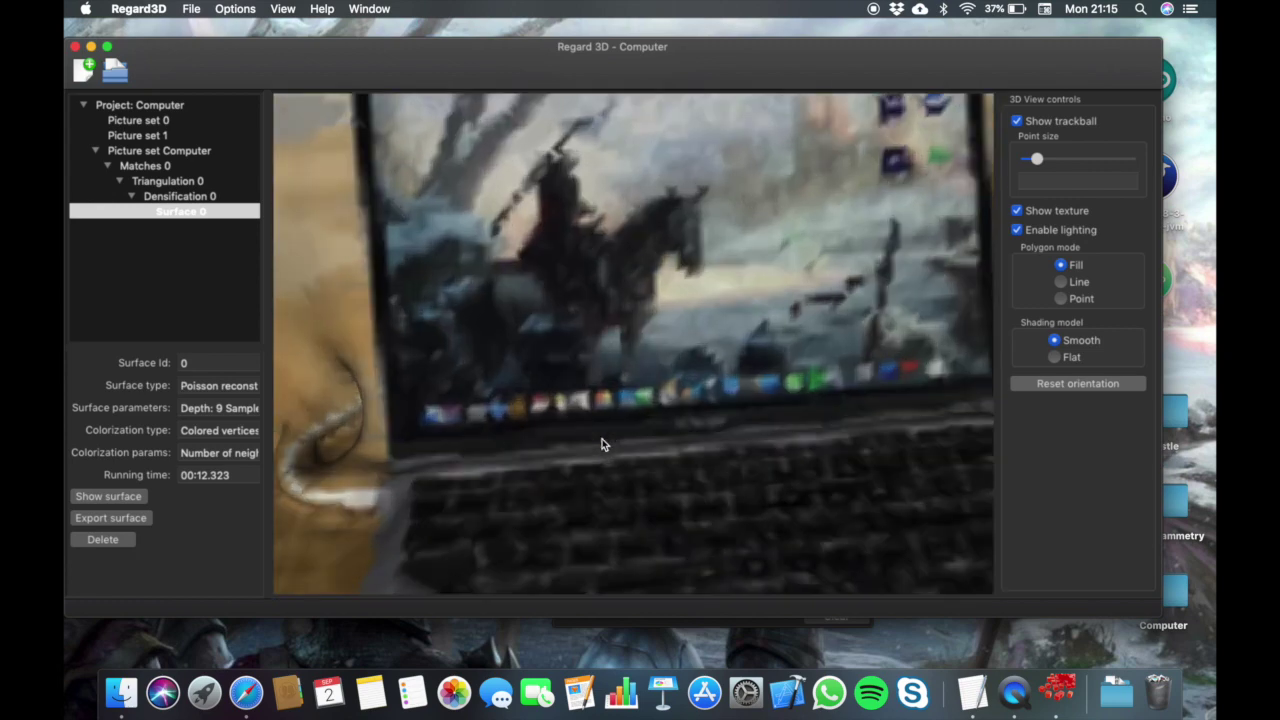
left_click_drag(609, 457, 667, 390)
left_click_drag(519, 220, 697, 312)
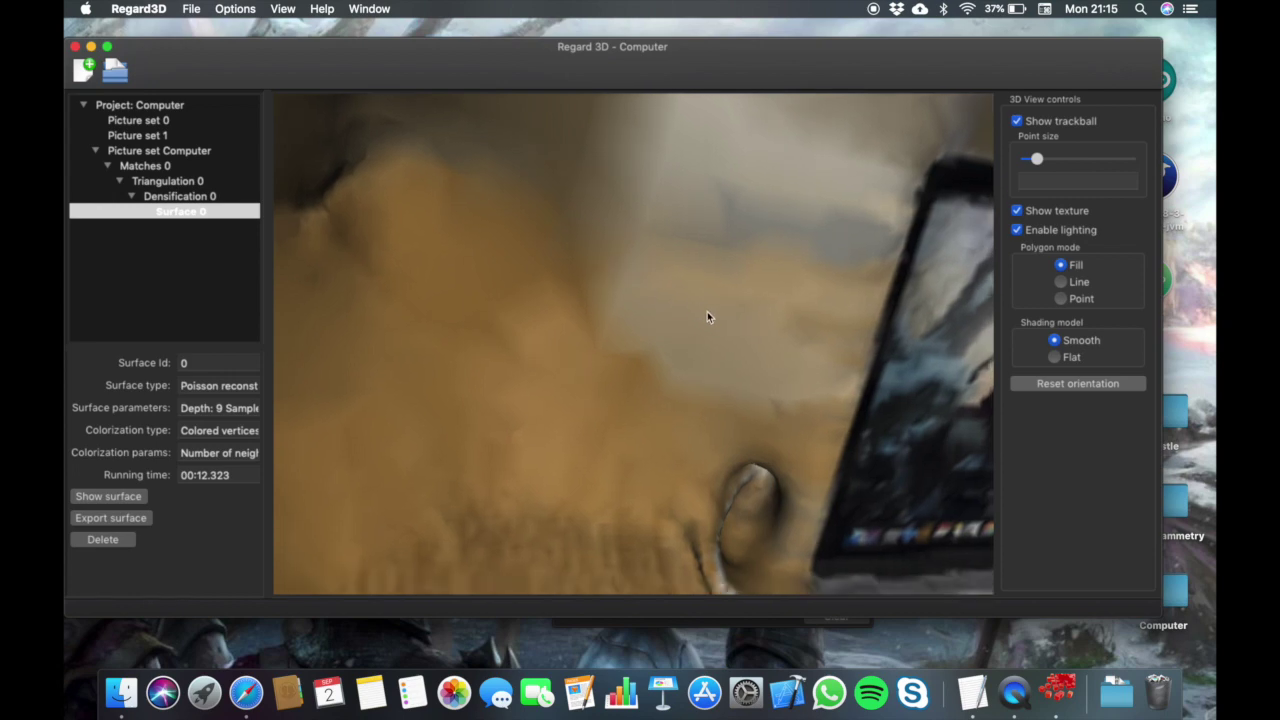
scroll(713, 320, "down", 5)
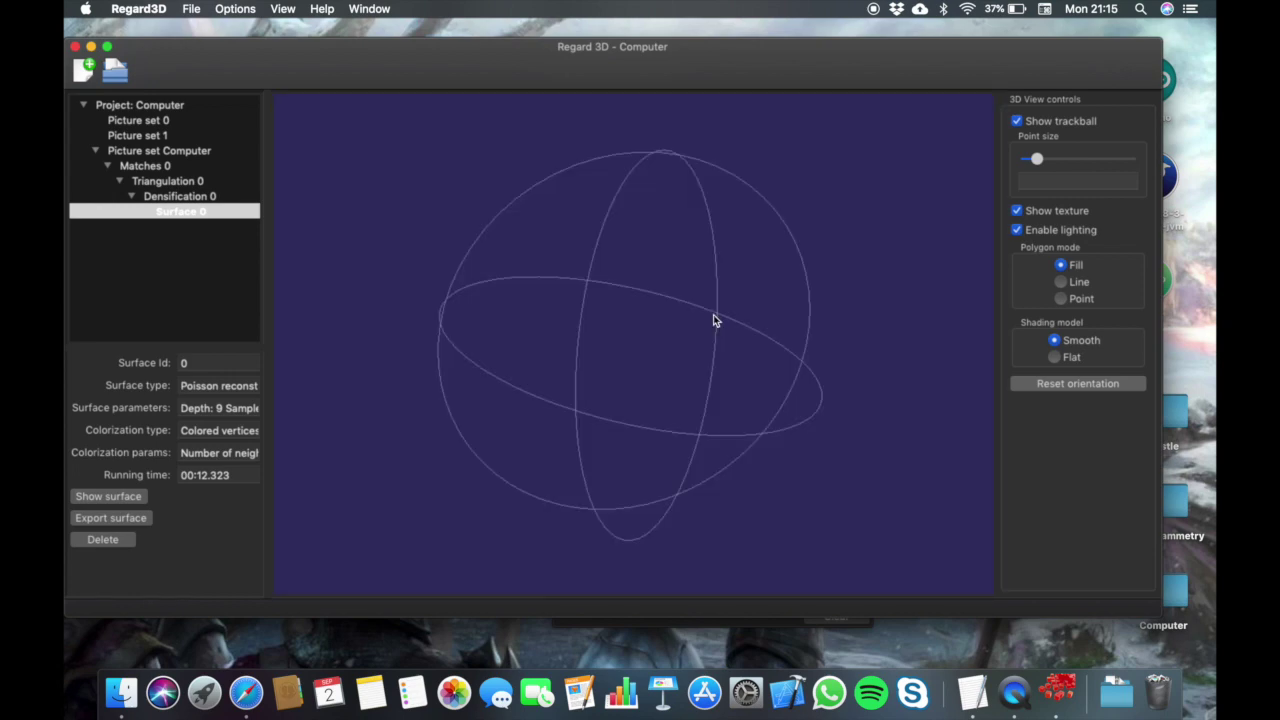
scroll(713, 320, "down", 5)
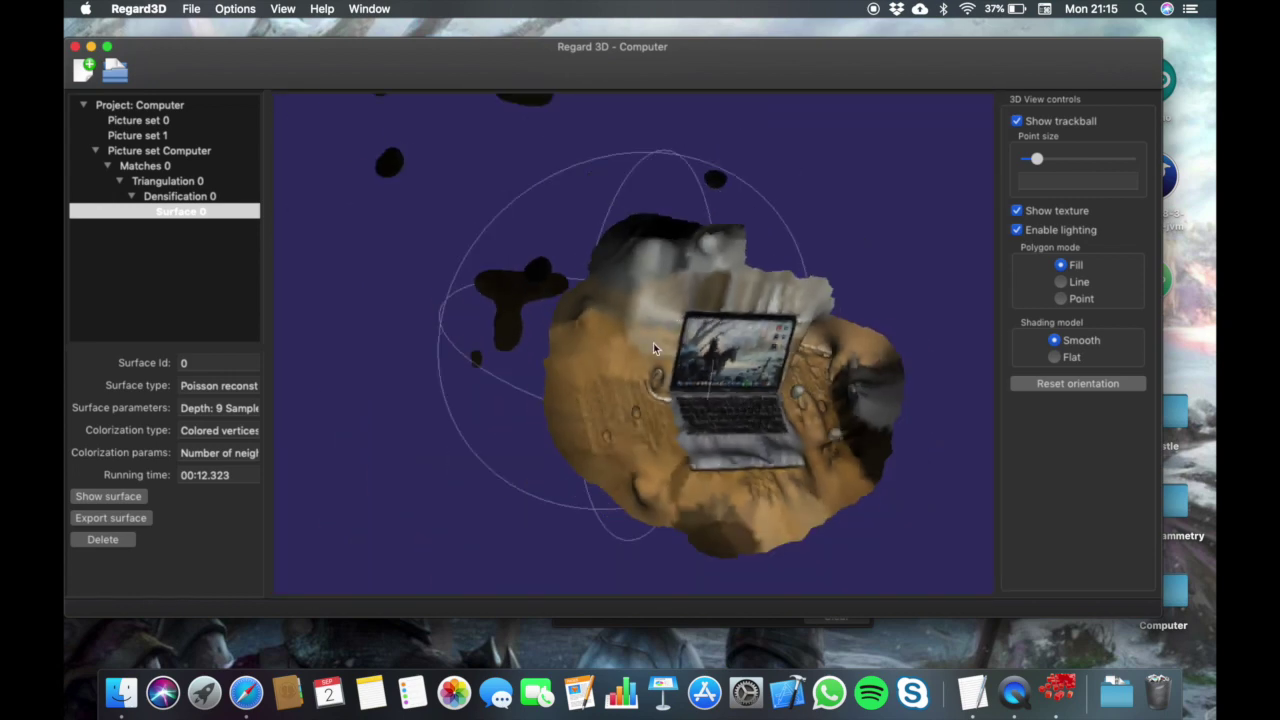
- Examine the back and underside of the generated surface, including the reverse of the laptop close up
left_click_drag(606, 354, 634, 370)
left_click_drag(535, 278, 849, 523)
left_click_drag(630, 312, 666, 320)
left_click_drag(609, 431, 630, 312)
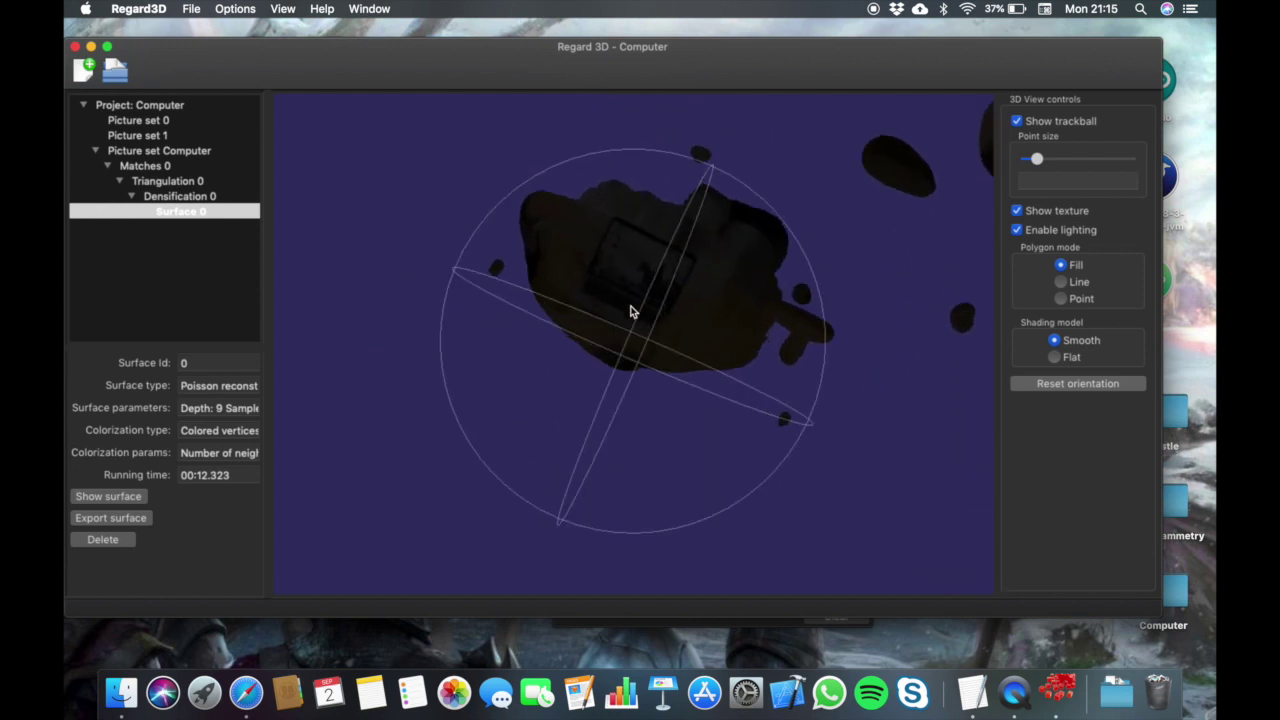
scroll(630, 312, "up", 5)
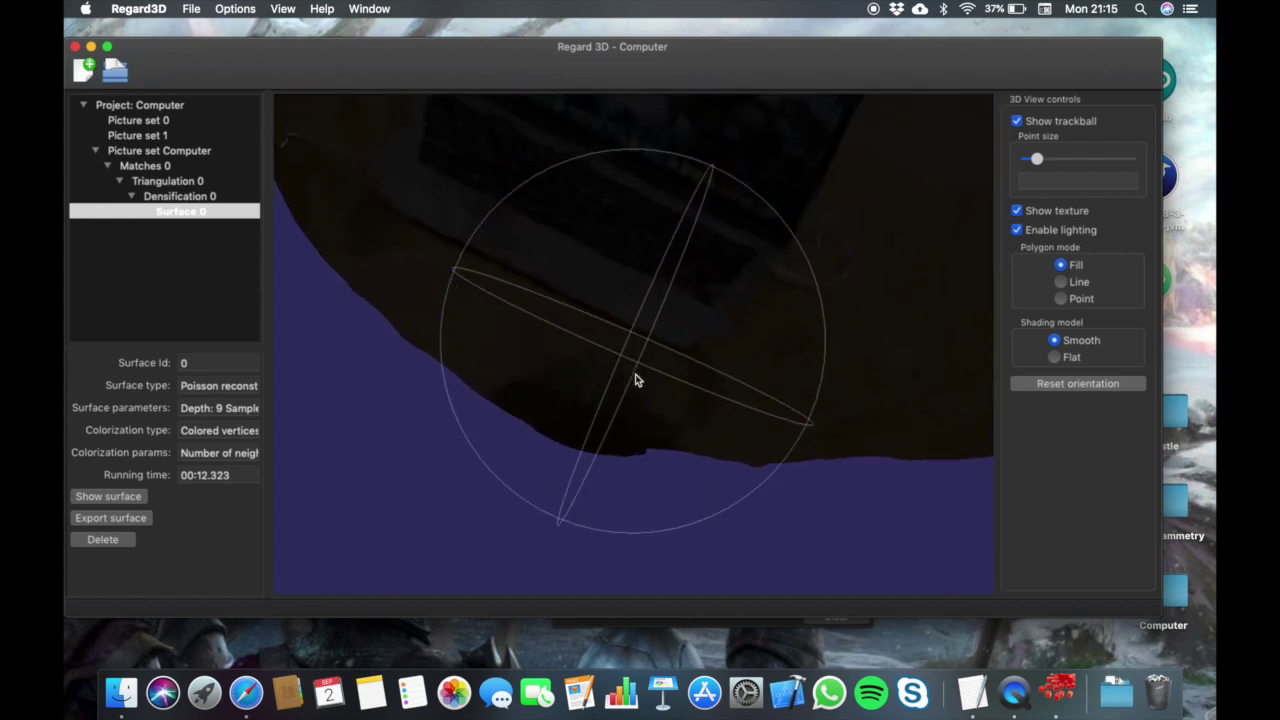
left_click_drag(635, 379, 606, 491)
left_click_drag(669, 246, 629, 423)
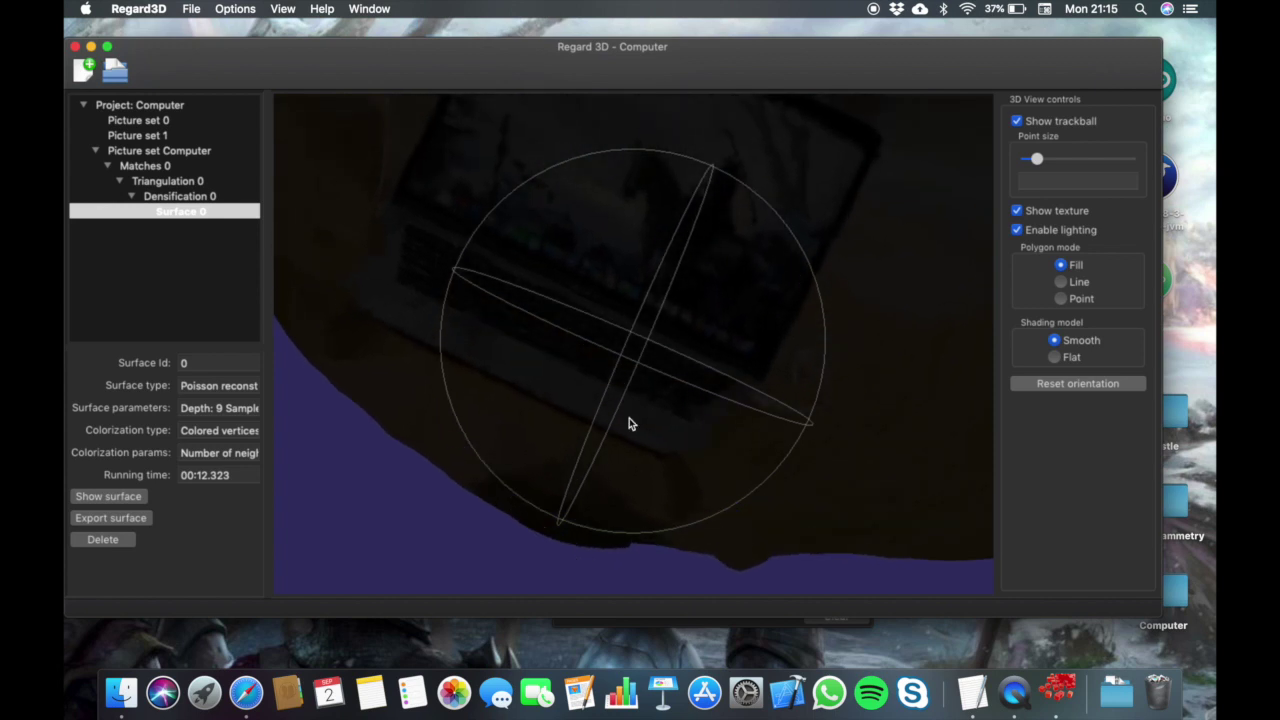
left_click_drag(665, 250, 727, 386)
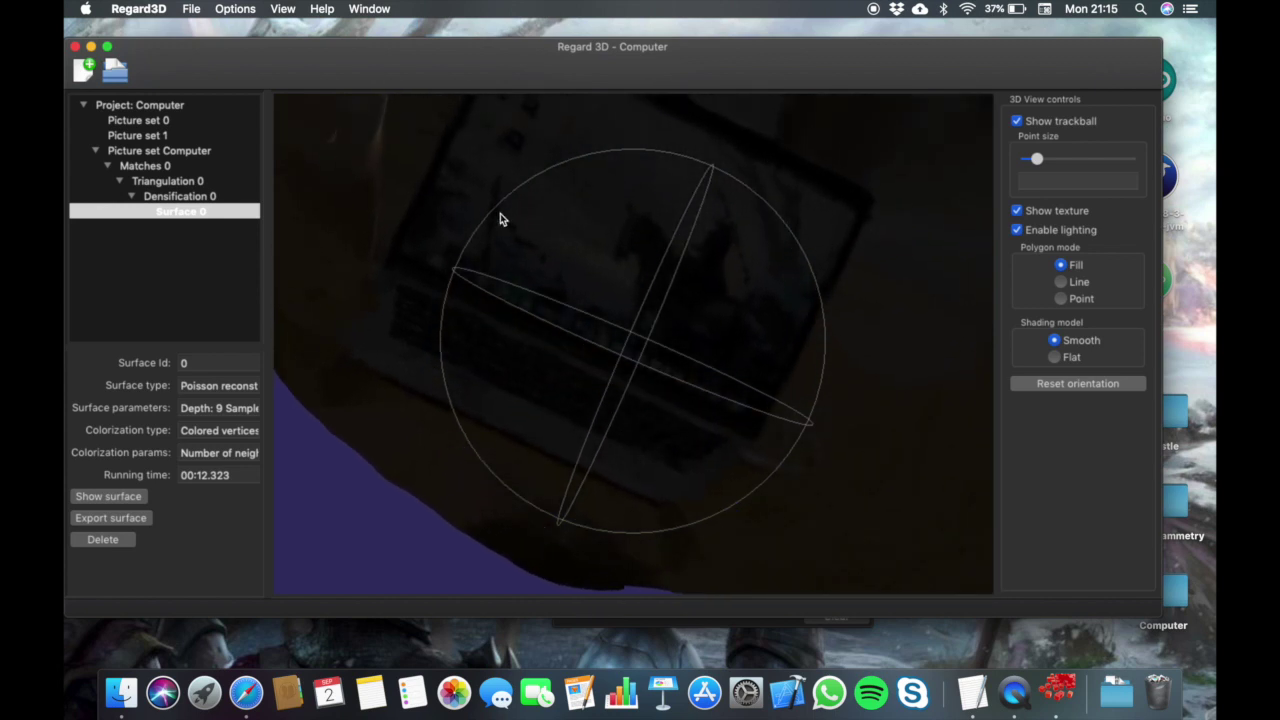
left_click_drag(475, 289, 680, 380)
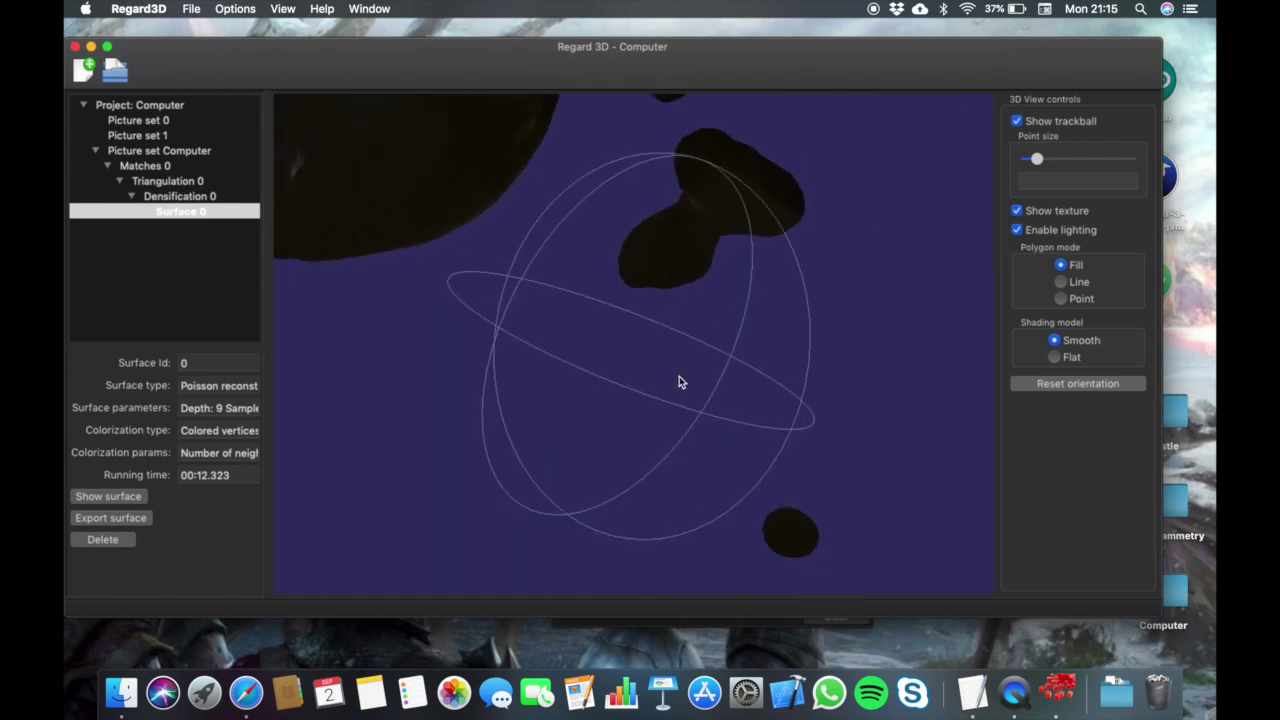
- Return to the front of the generated surface and examine the laptop and the surrounding table at close range
scroll(679, 380, "down", 3)
left_click_drag(580, 334, 757, 482)
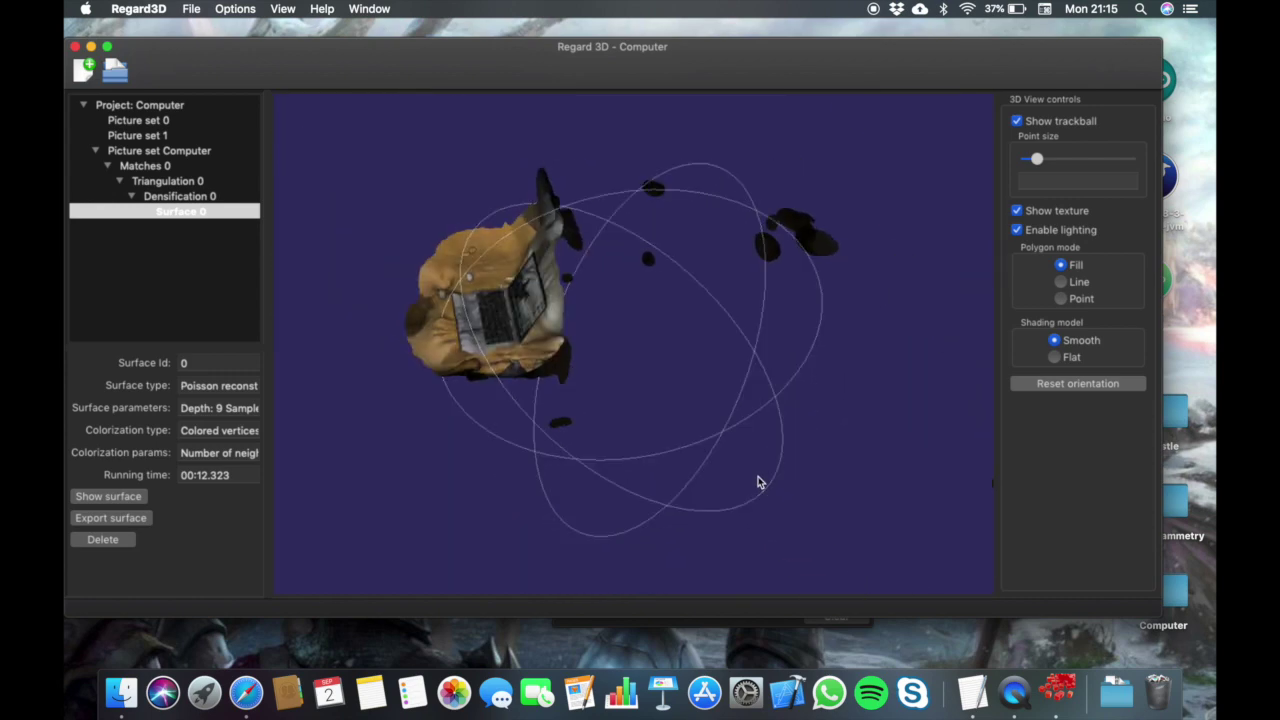
left_click_drag(470, 310, 686, 372)
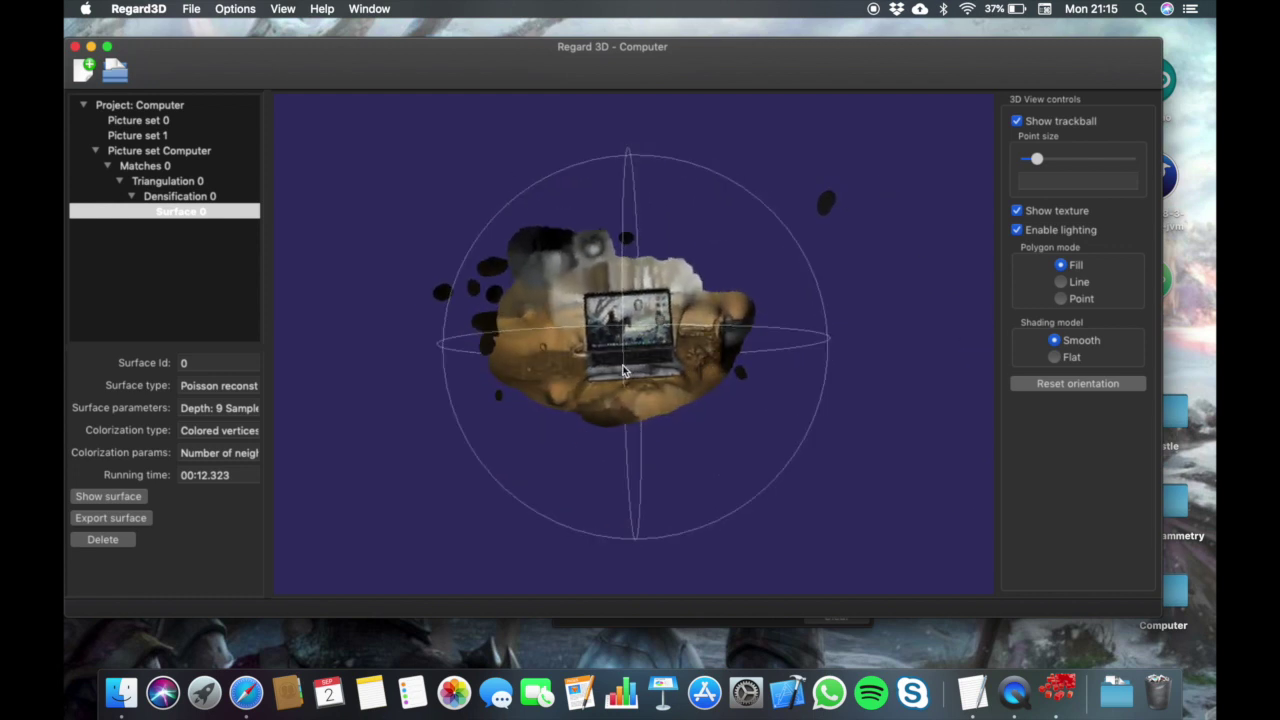
scroll(623, 377, "down", 2)
scroll(623, 377, "up", 8)
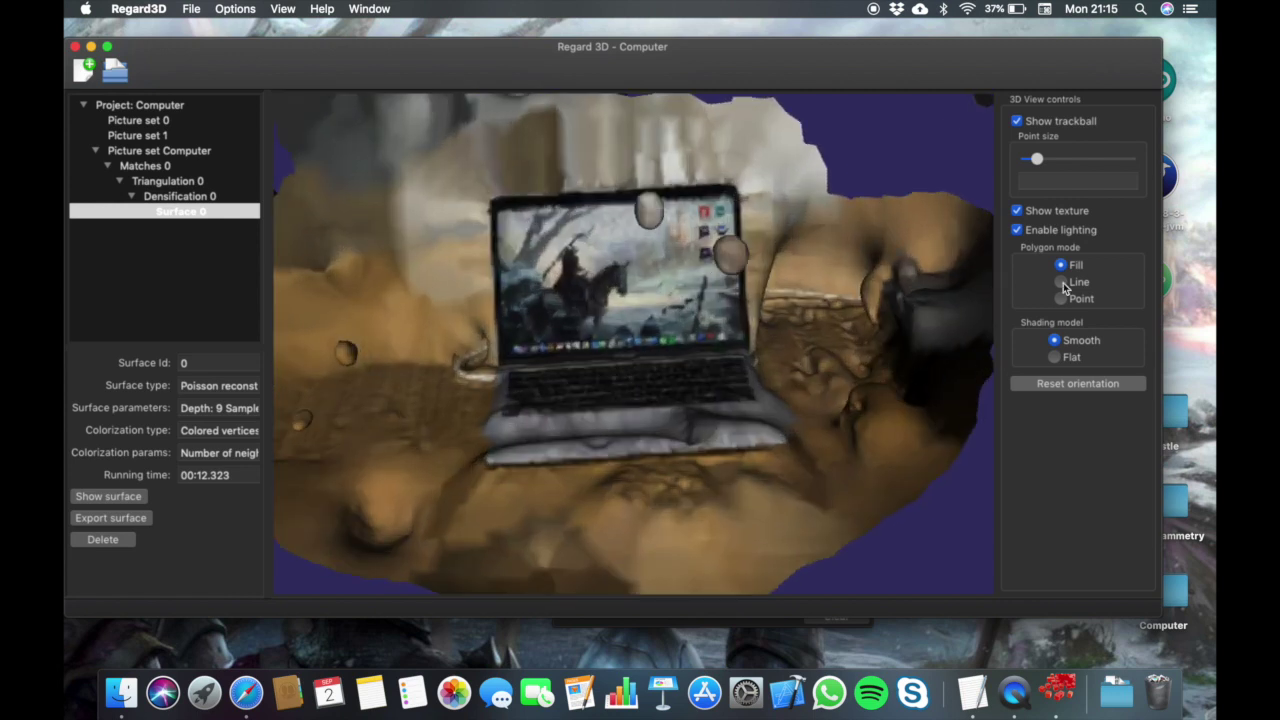
left_click_drag(729, 316, 790, 313)
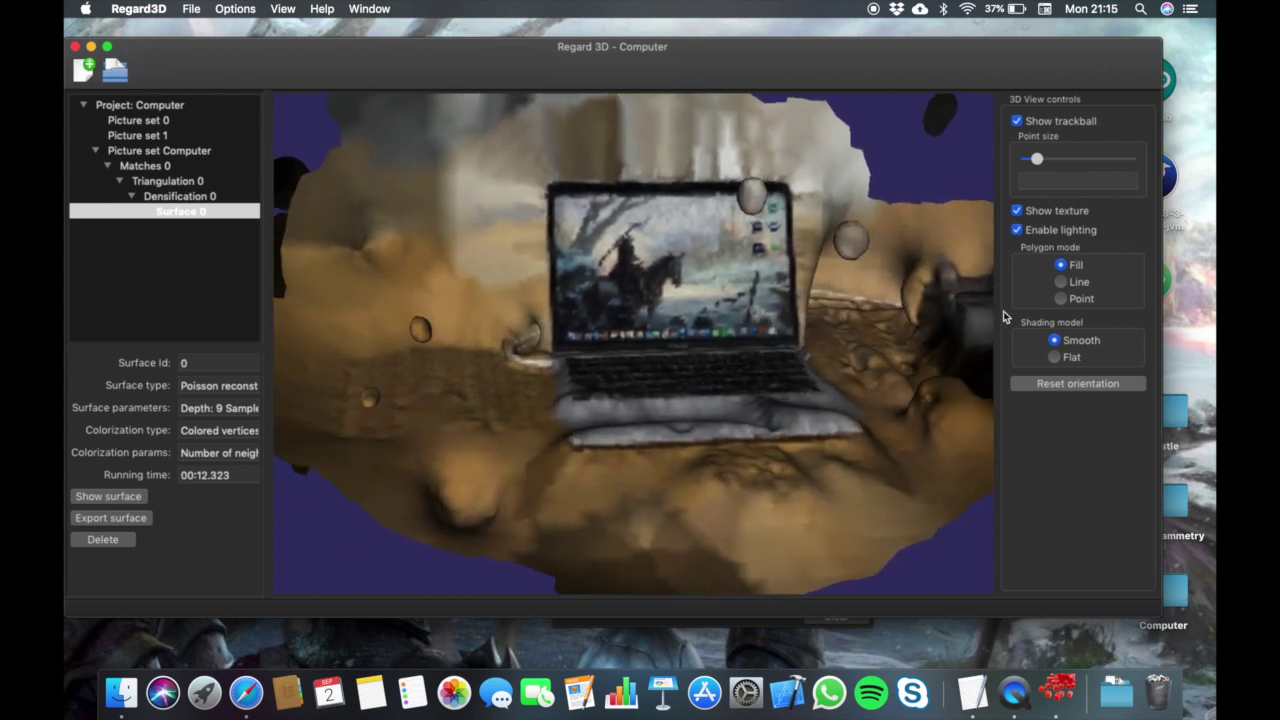
- Compare the surface's appearance from the front with lighting disabled and enabled
left_click(1017, 230)
left_click_drag(829, 333, 719, 374)
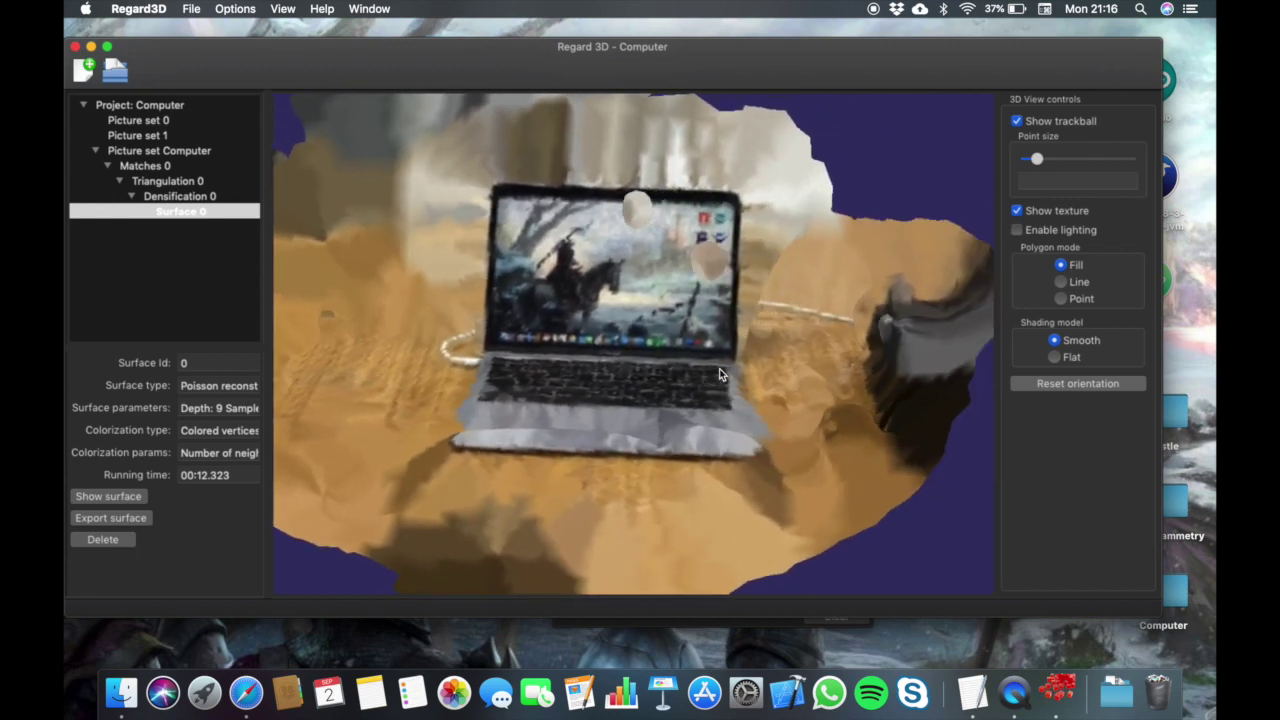
left_click(1017, 230)
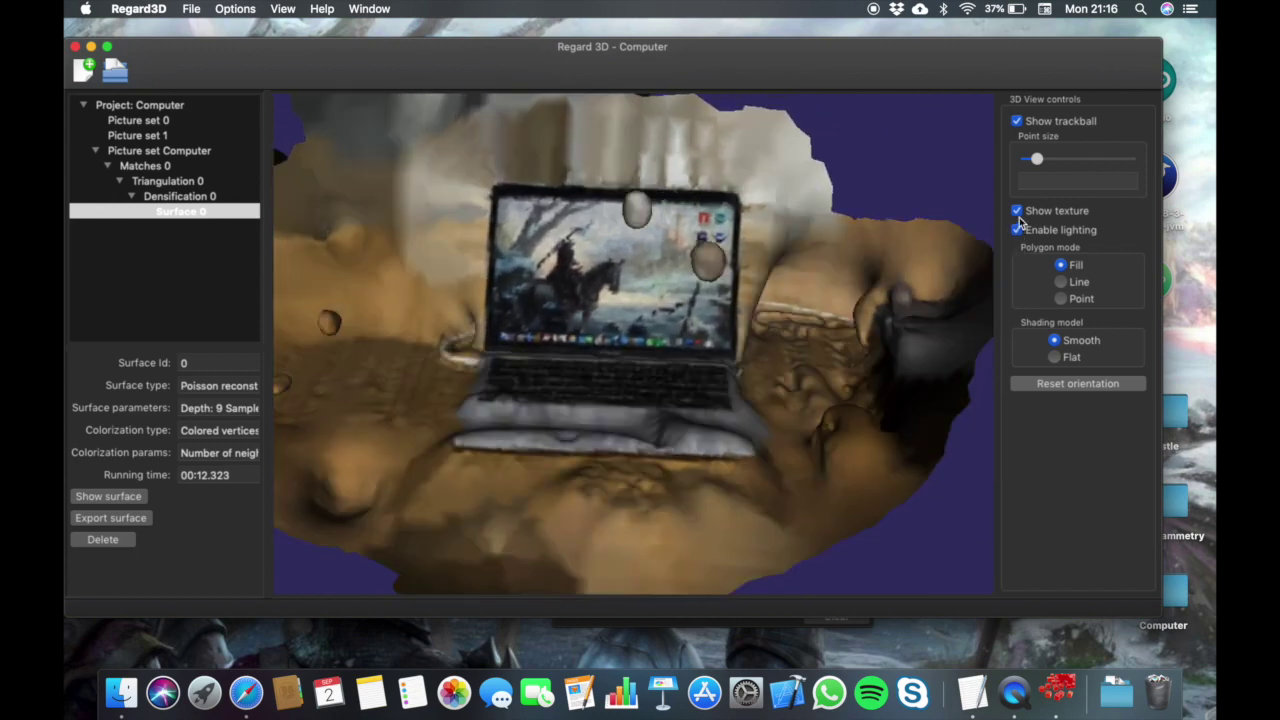
left_click(1019, 214)
left_click(1016, 228)
left_click(1016, 228)
- Display the surface in Line polygon mode and examine the wireframe of the laptop and table from several angles
left_click(1061, 287)
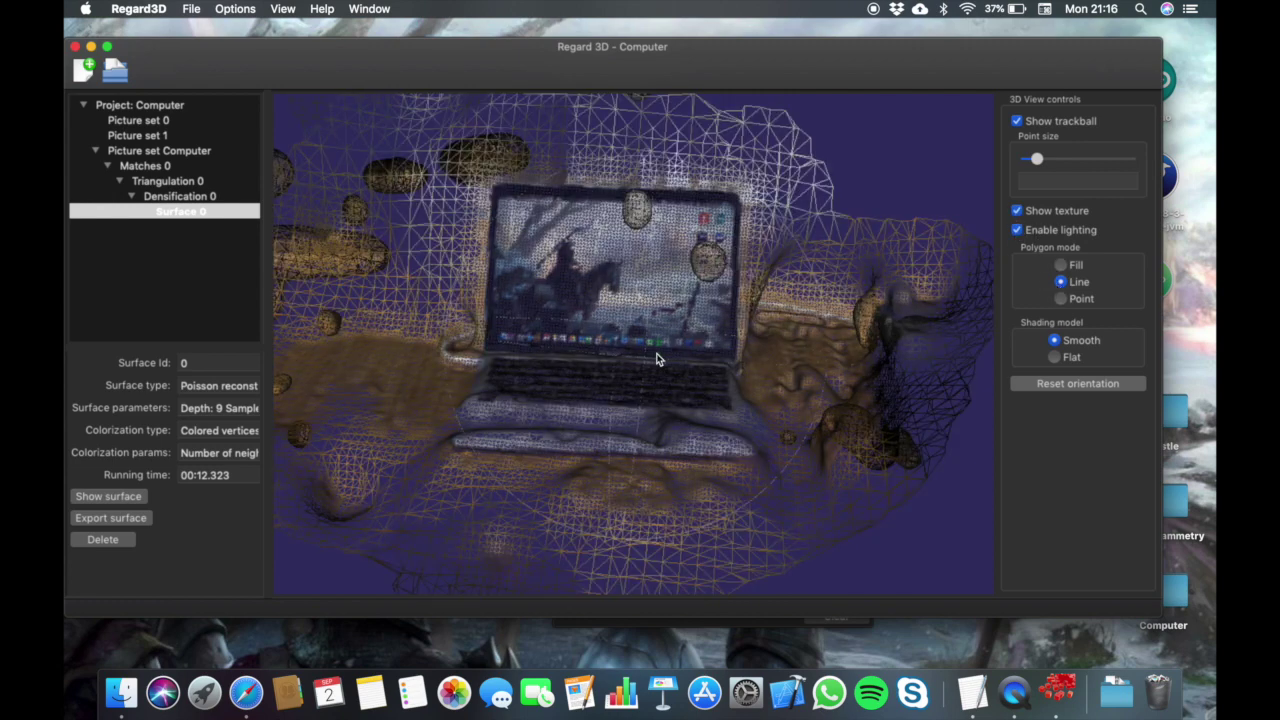
left_click_drag(574, 354, 654, 380)
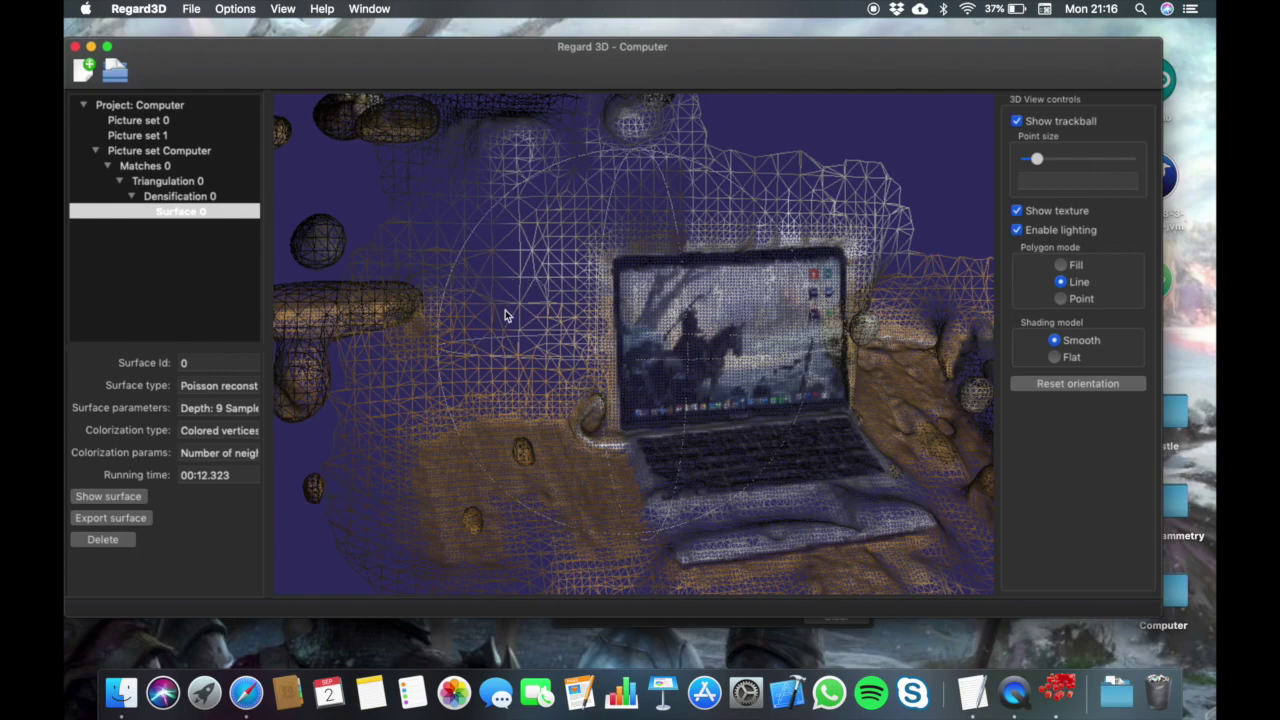
left_click_drag(565, 343, 522, 352)
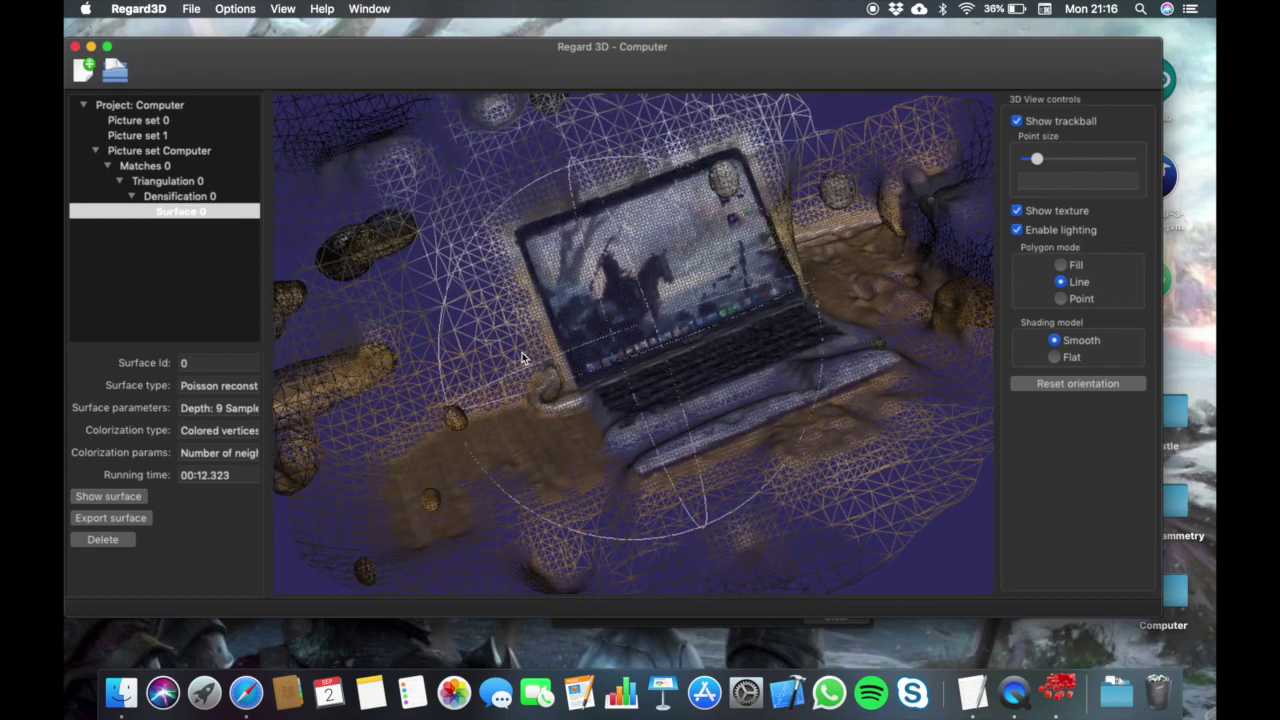
left_click_drag(623, 306, 611, 301)
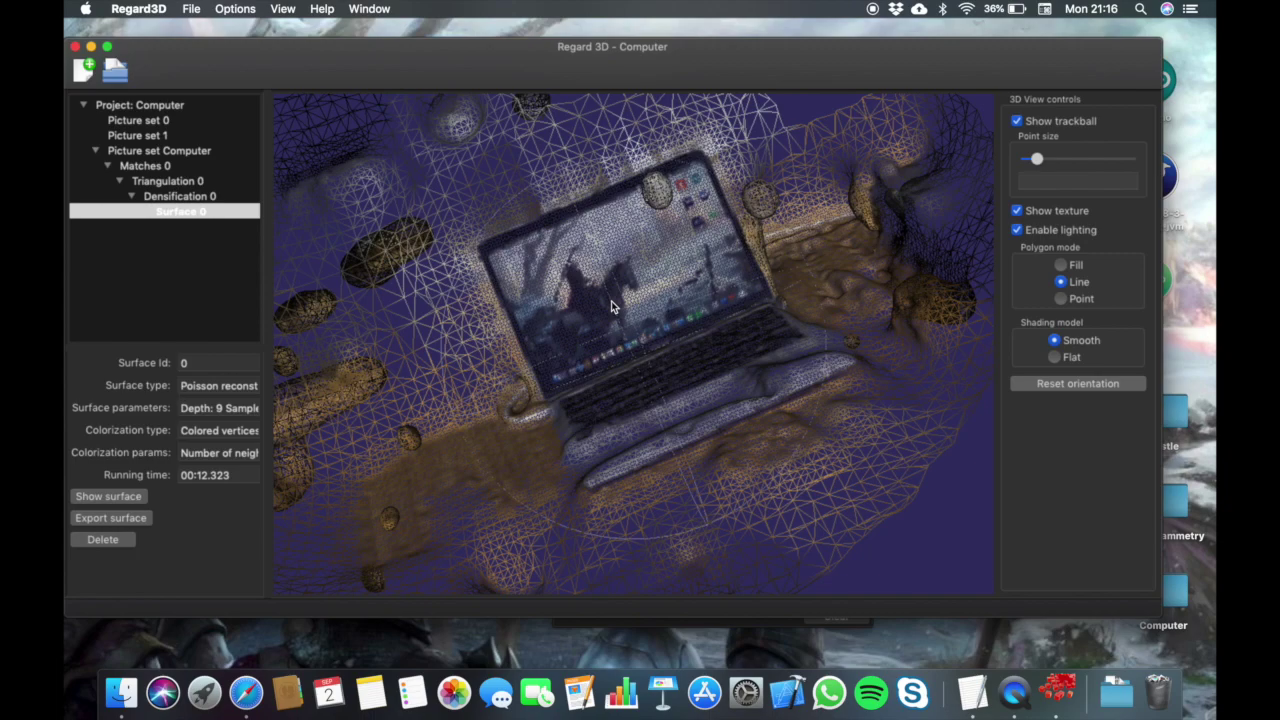
- Inspect the triangle mesh of the laptop screen and keyboard at close range
scroll(611, 301, "up", 3)
scroll(611, 301, "down", 2)
scroll(611, 301, "up", 5)
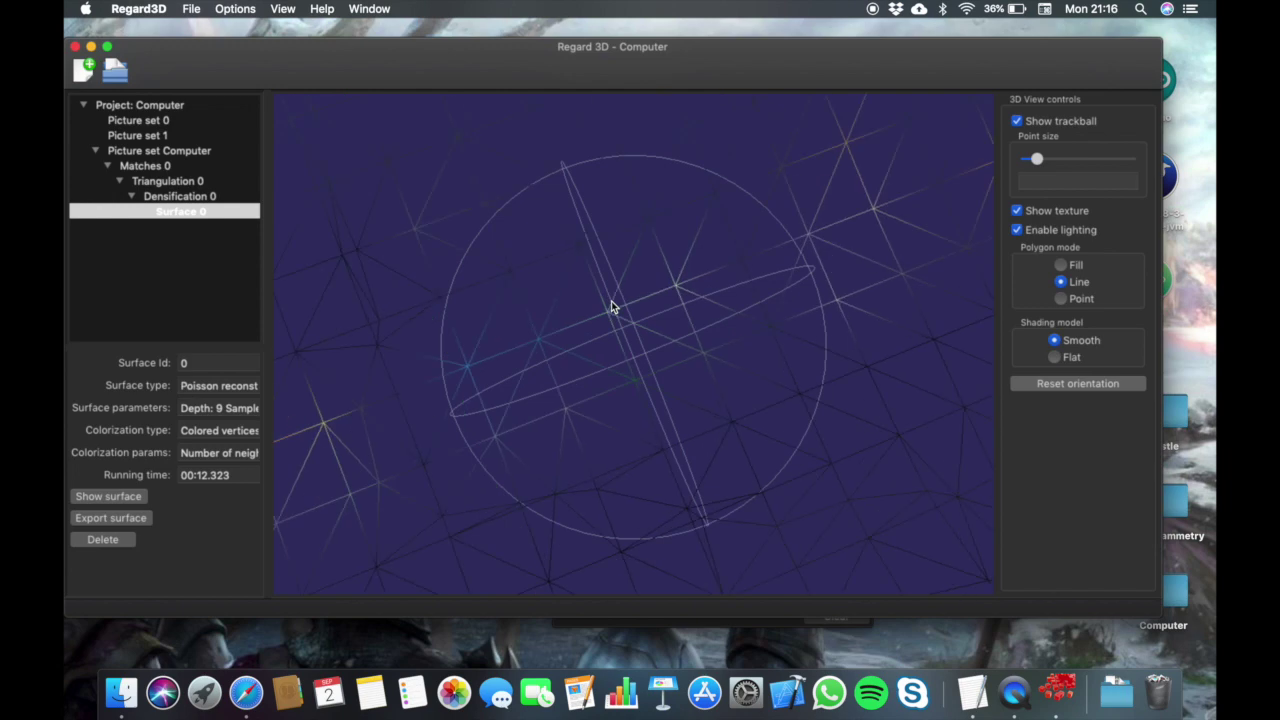
scroll(611, 303, "down", 2)
scroll(611, 303, "down", 3)
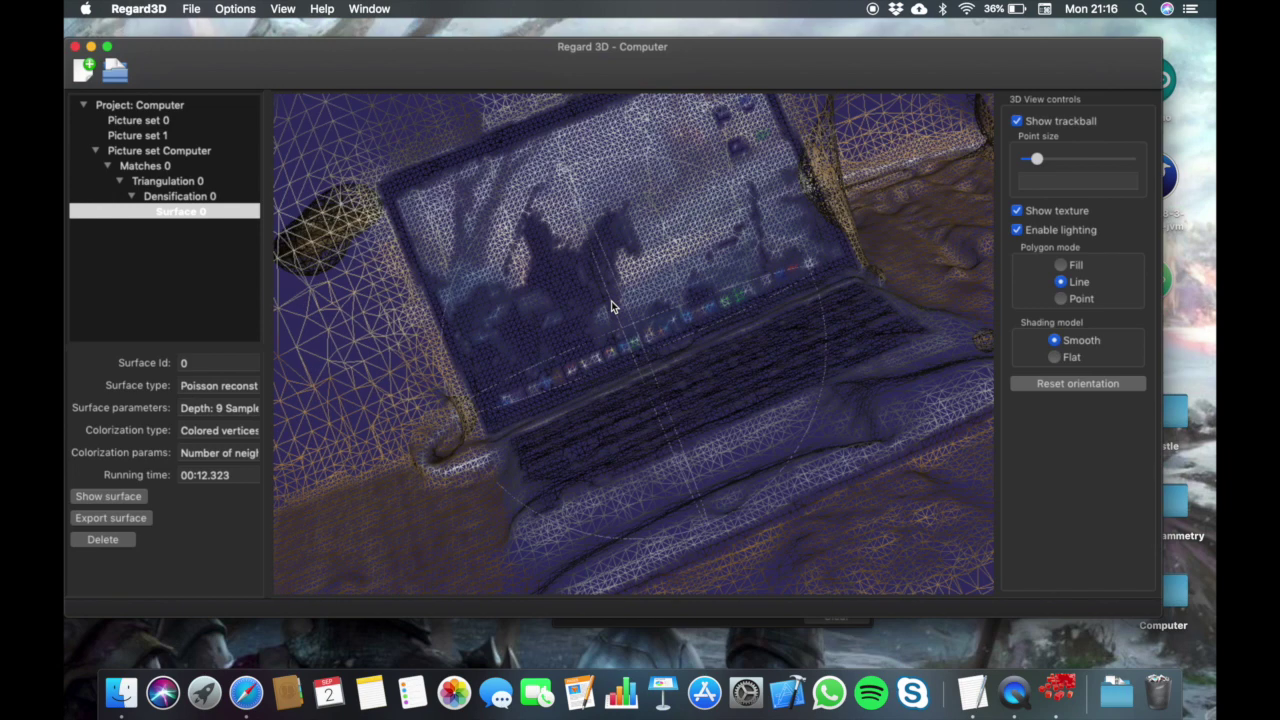
scroll(611, 303, "up", 4)
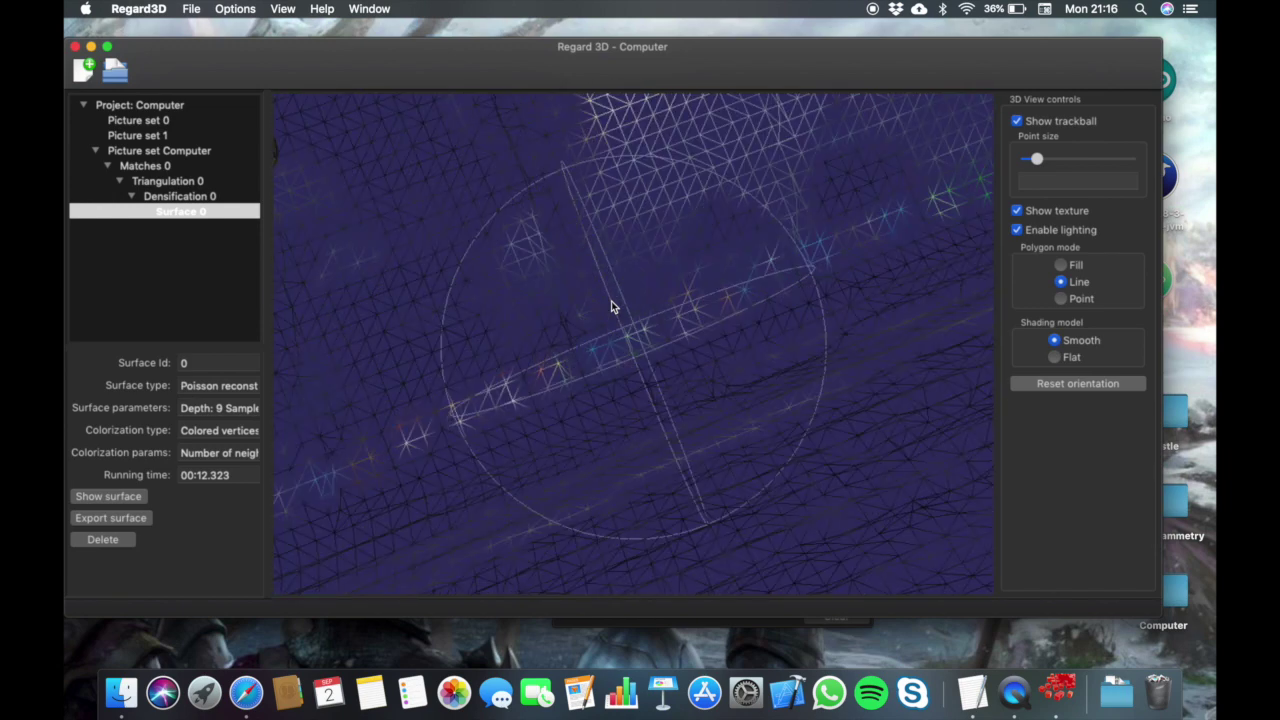
scroll(628, 365, "down", 4)
scroll(628, 365, "up", 4)
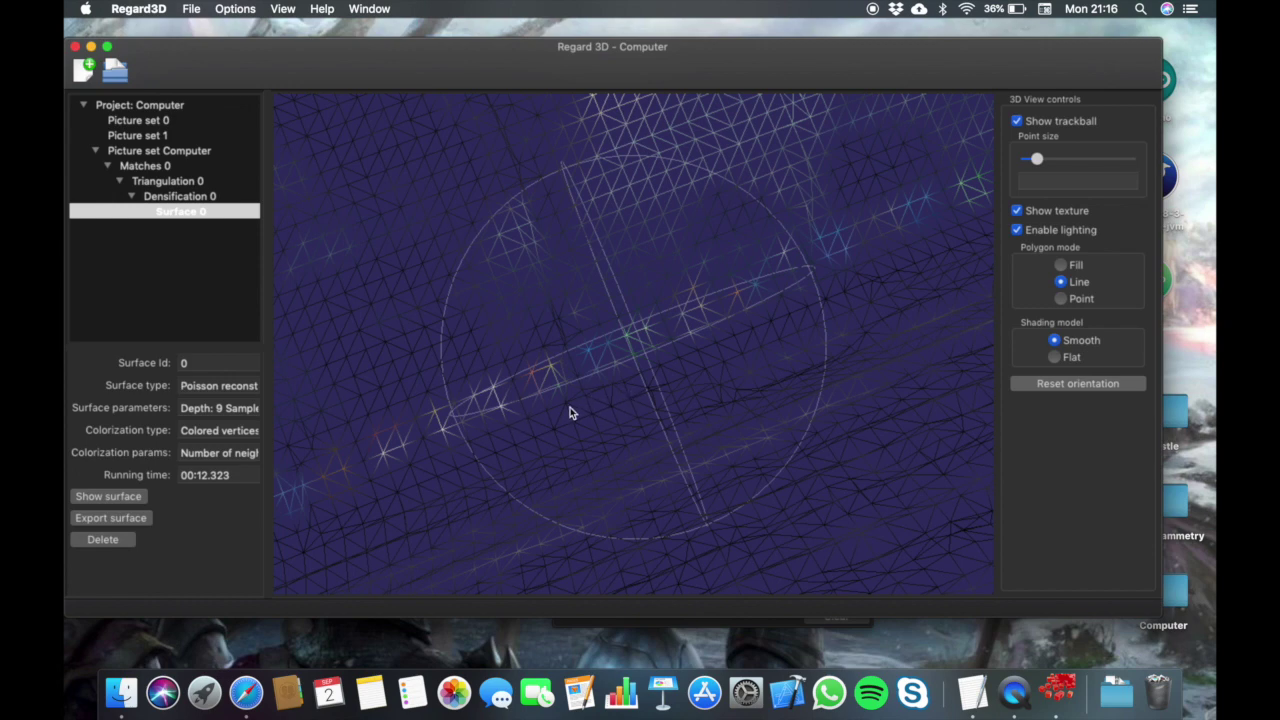
left_click_drag(587, 375, 567, 331)
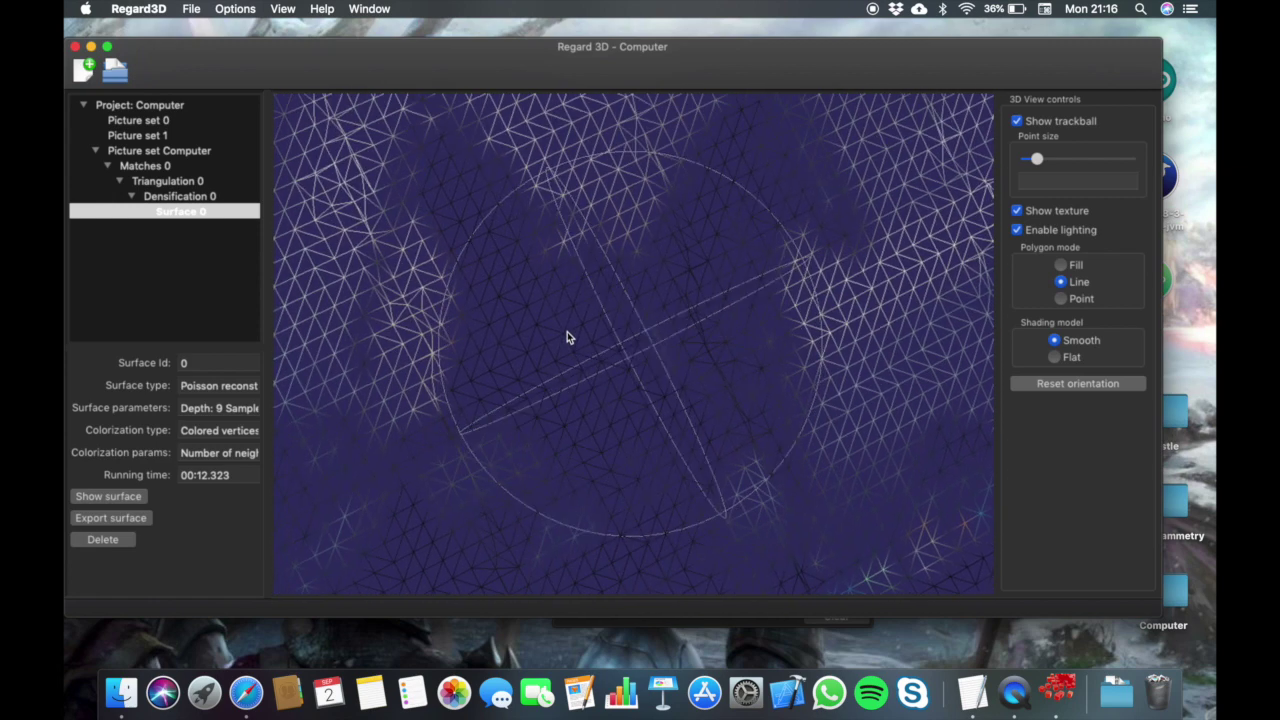
- Compare the Point and Line polygon modes on the laptop screen, then restore the Fill mode
left_click(1063, 298)
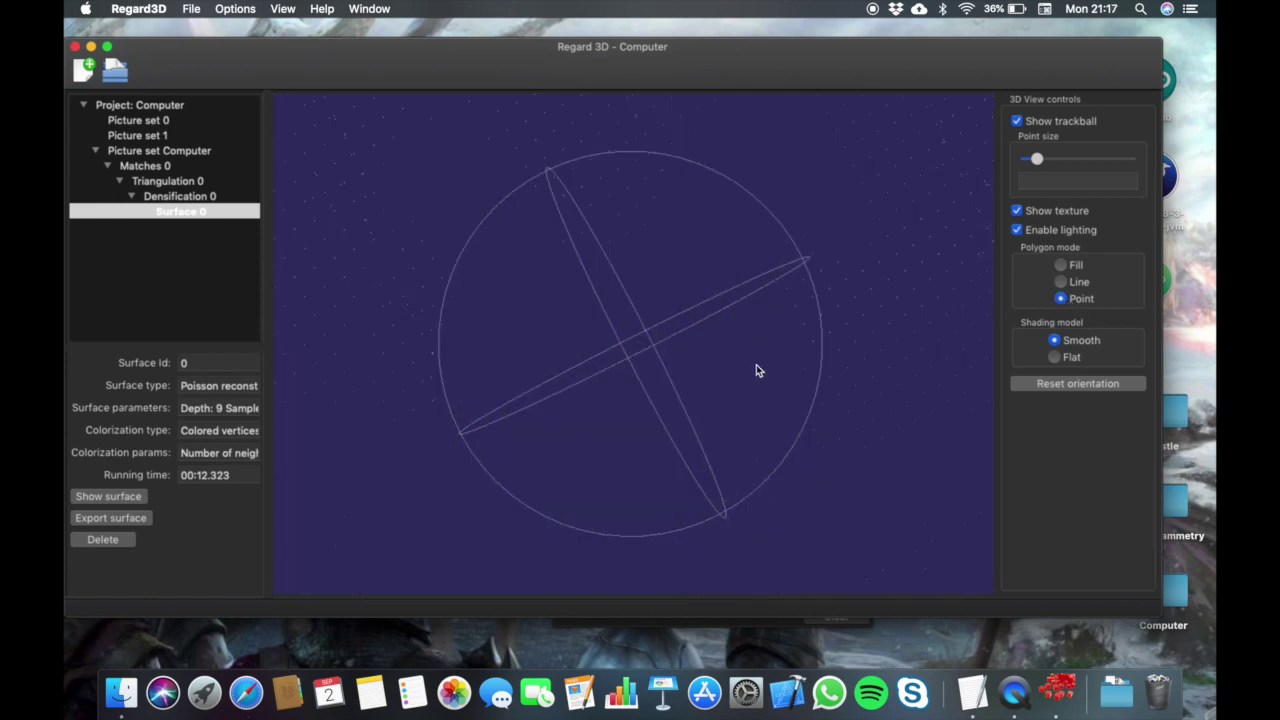
scroll(756, 371, "up", 8)
left_click(1064, 282)
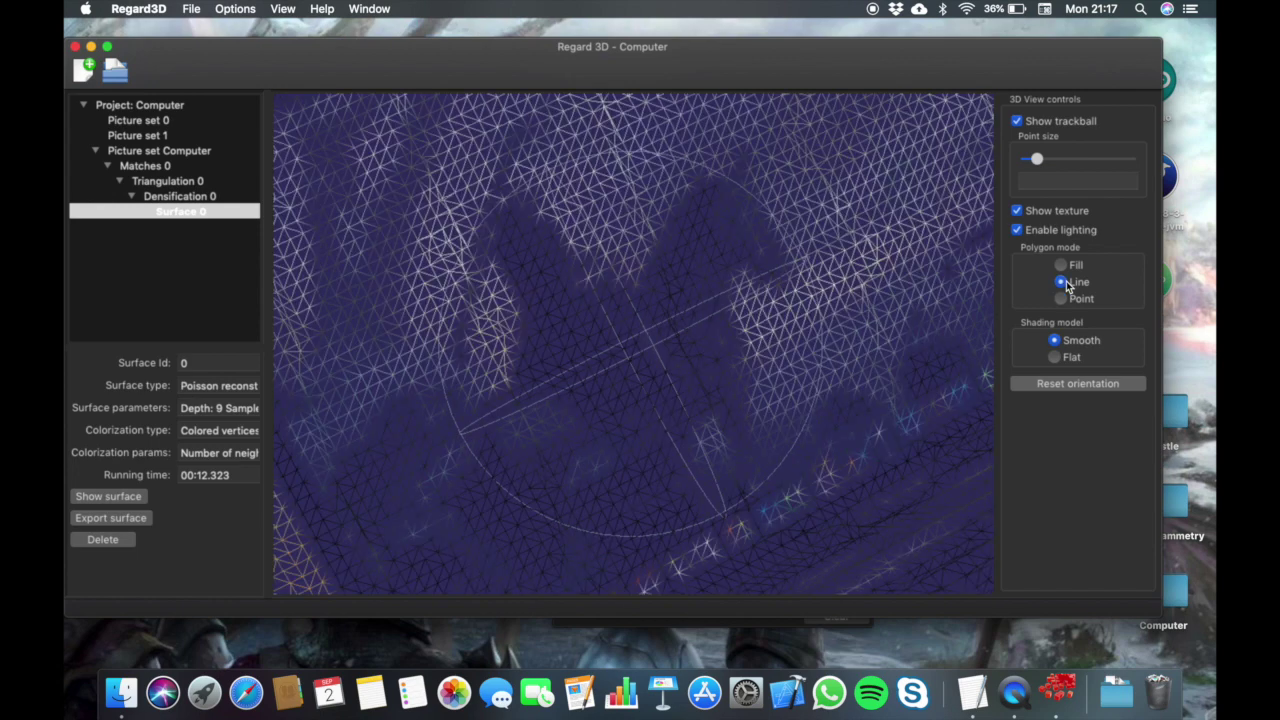
left_click(1062, 298)
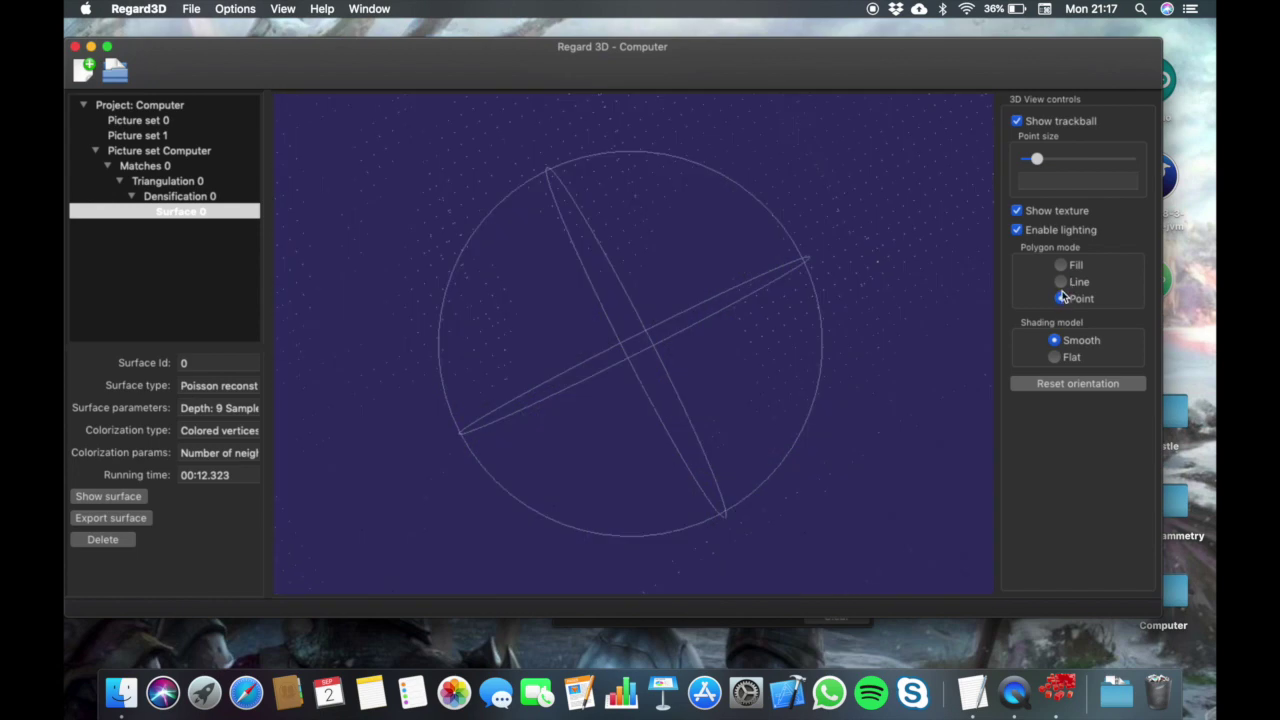
left_click(1062, 283)
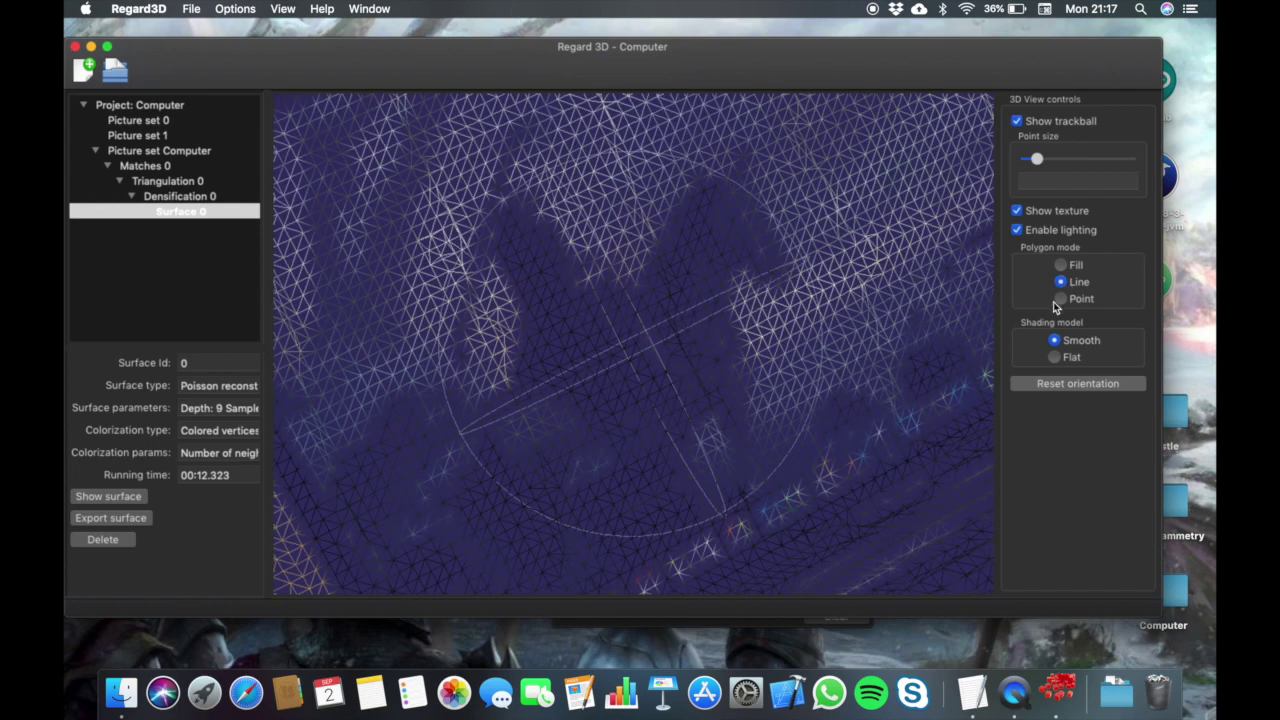
left_click(1060, 299)
left_click(1061, 284)
left_click(1061, 266)
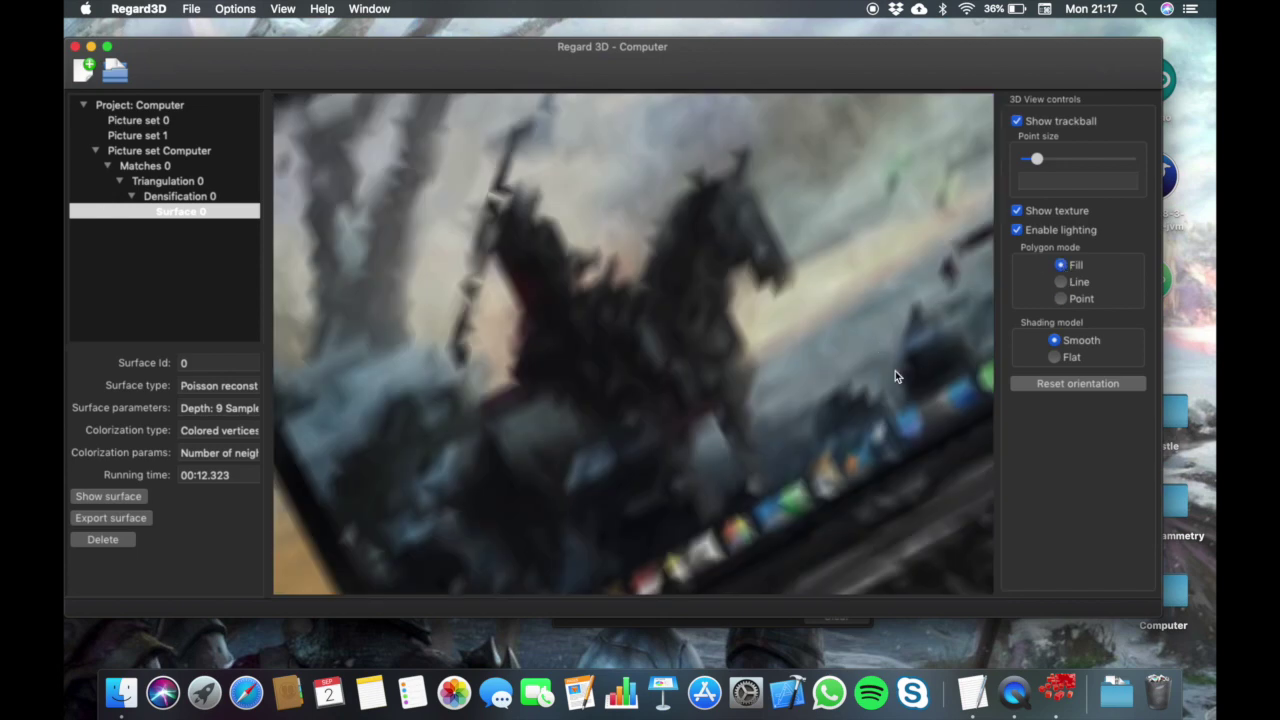
- Switch the surface to Flat shading and inspect the laptop with lighting on and off
left_click_drag(895, 377, 862, 372)
scroll(860, 372, "down", 3)
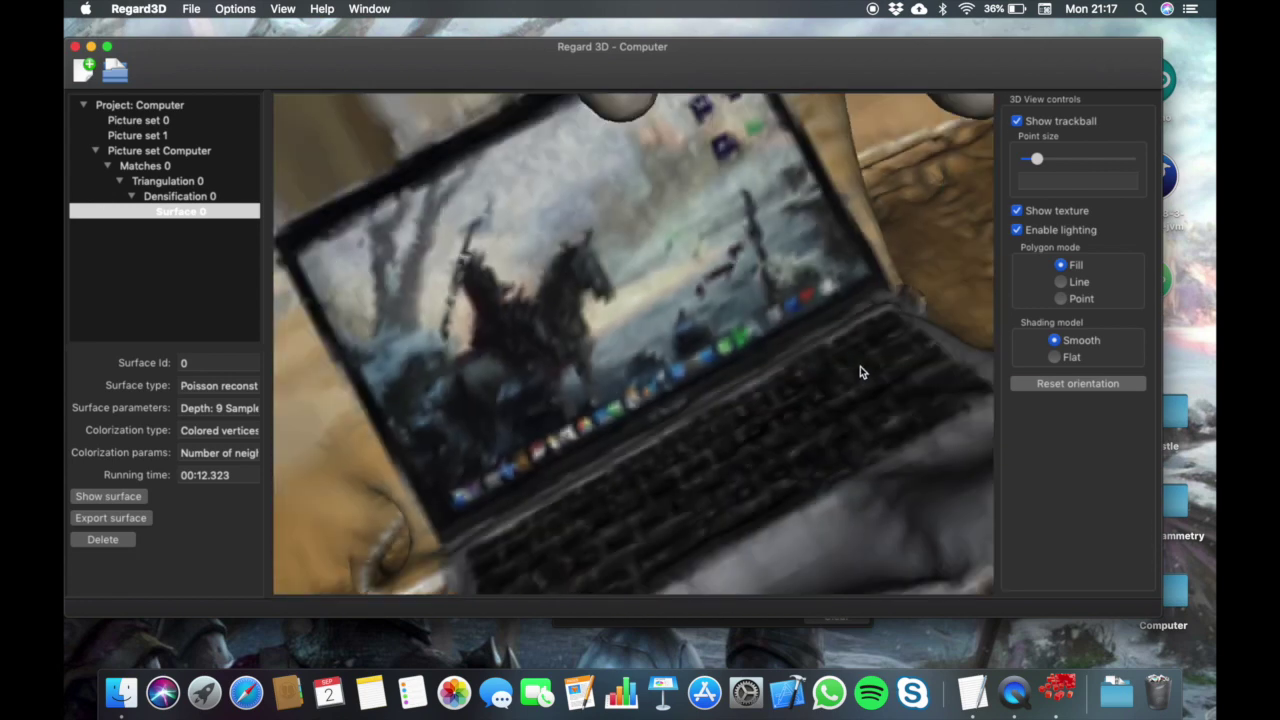
left_click(1055, 358)
left_click_drag(625, 375, 560, 422)
scroll(724, 333, "up", 5)
left_click_drag(536, 277, 597, 395)
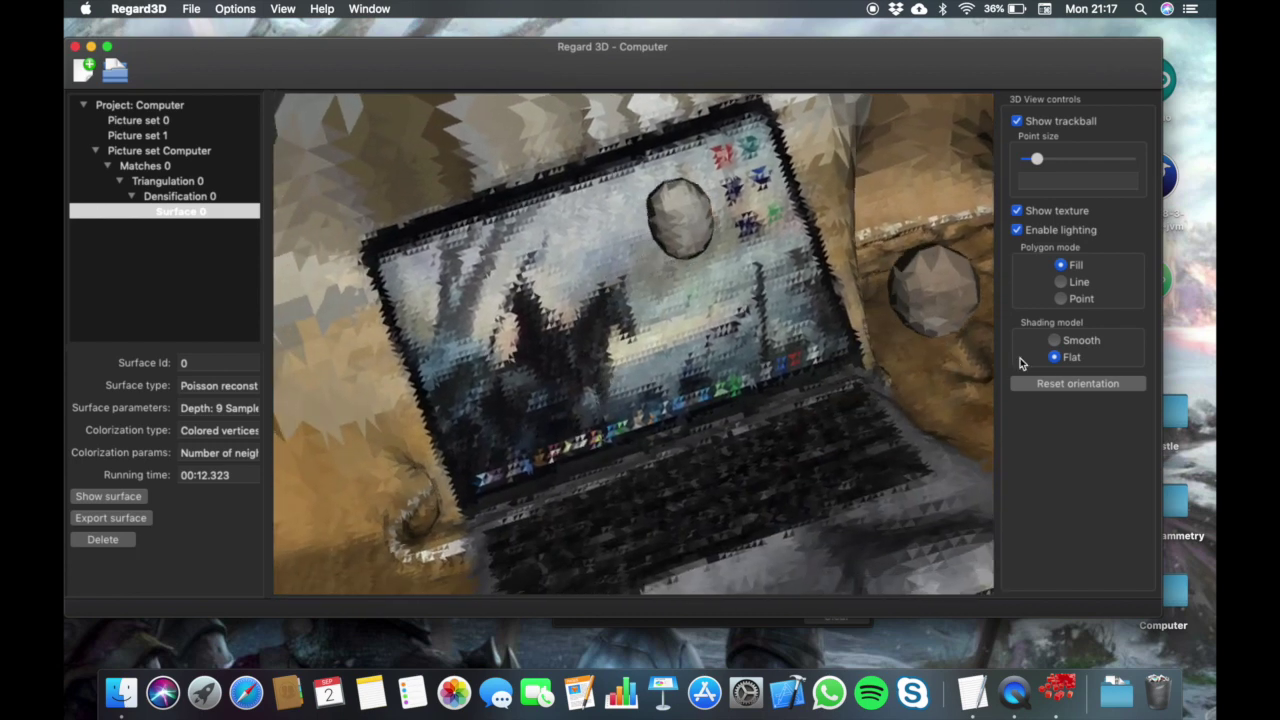
left_click(1017, 230)
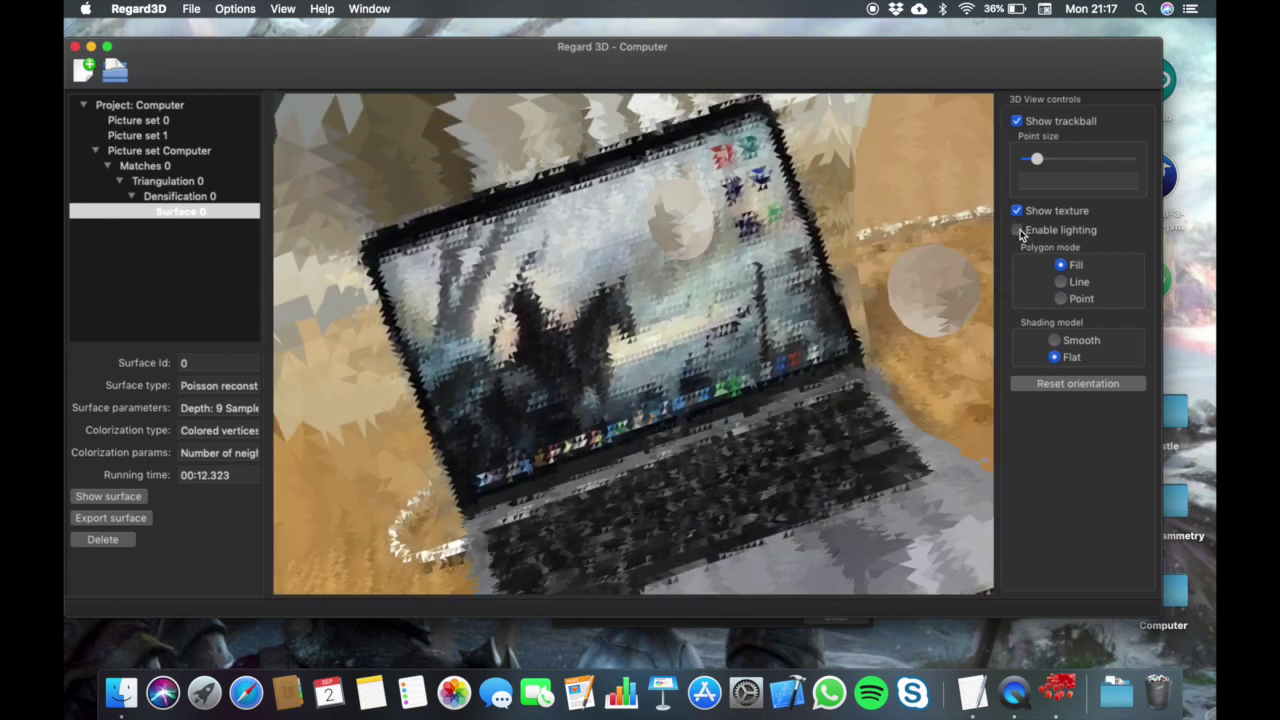
left_click(1018, 231)
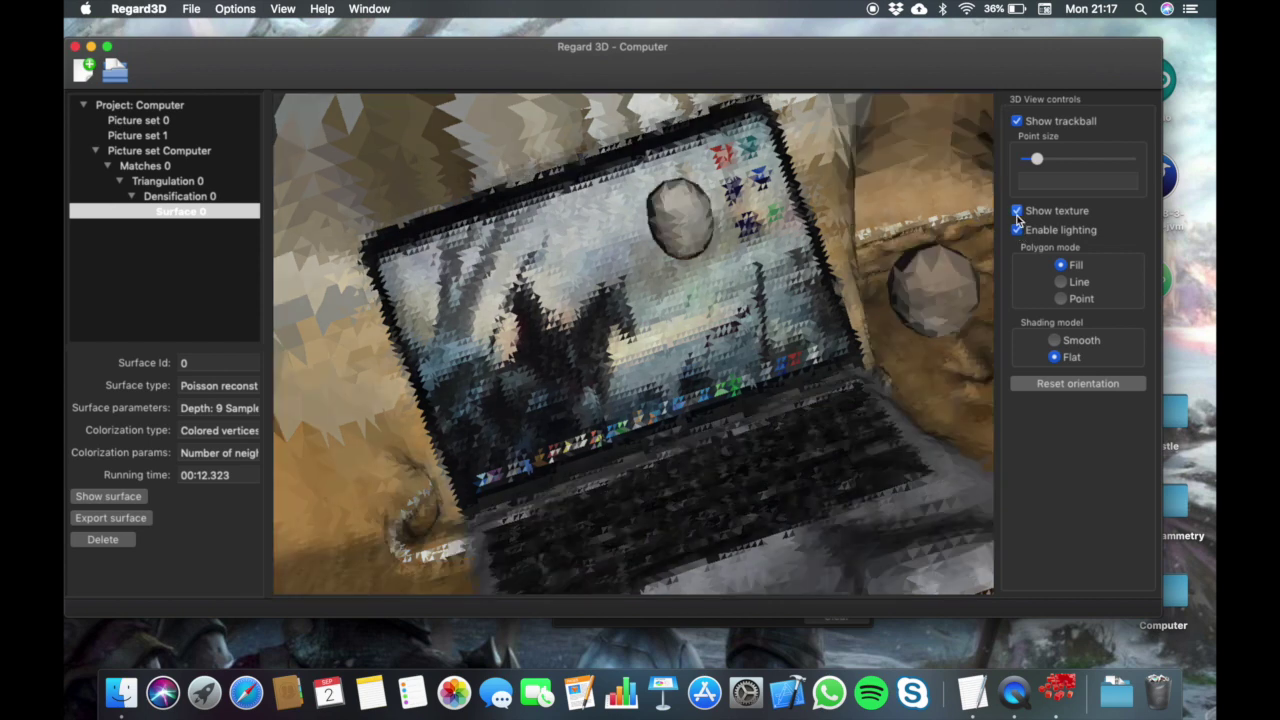
- Set the point size to 1 and restore Smooth shading on the laptop surface
left_click(1040, 161)
left_click_drag(1066, 166, 1048, 163)
left_click(1062, 342)
mouse_move(898, 400)
left_mouse_down()
mouse_move(860, 413)
mouse_move(819, 372)
mouse_move(865, 421)
mouse_move(850, 415)
left_mouse_up()
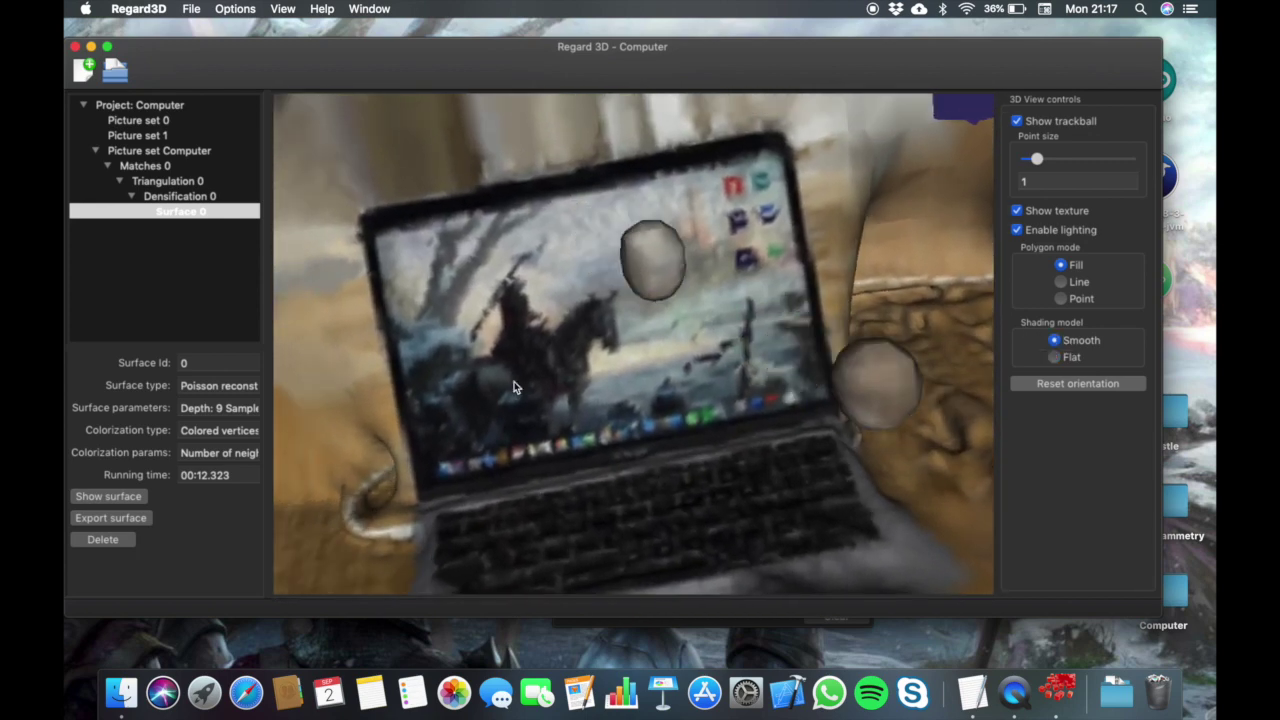
left_click_drag(474, 380, 492, 345)
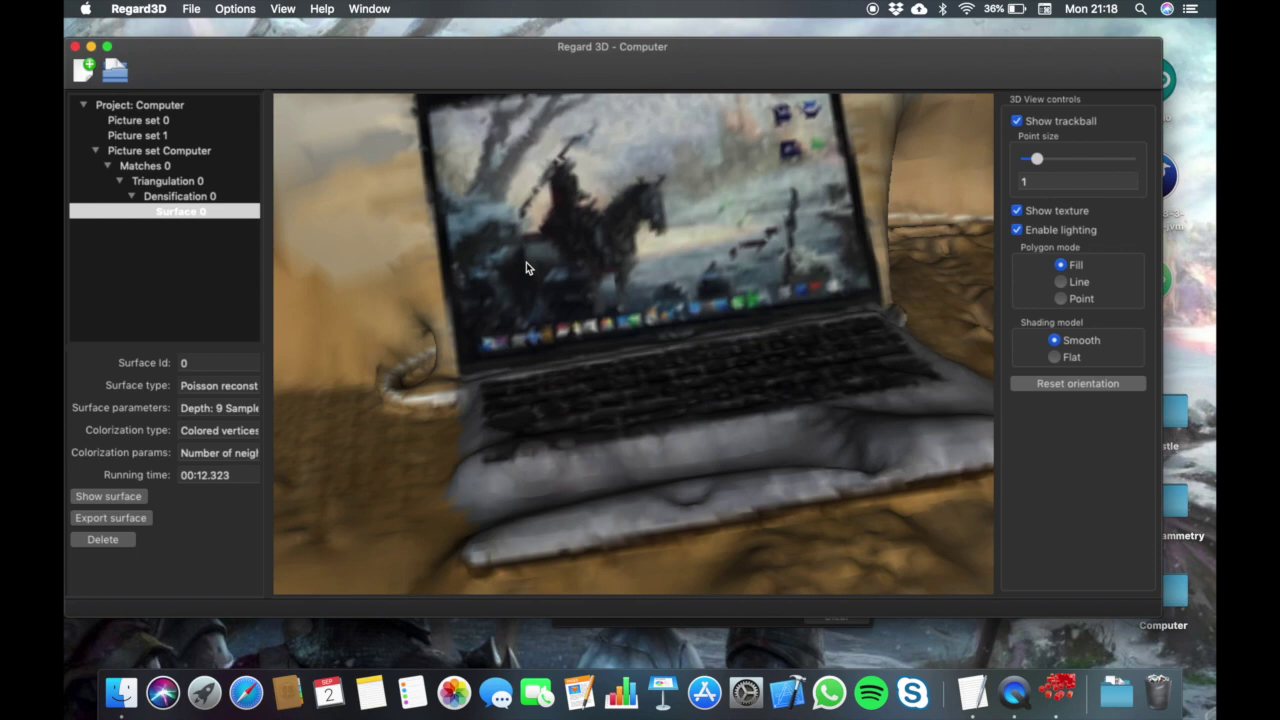
- Close the Computer project window and the Photogrammetry tutorial folder window
left_click(75, 47)
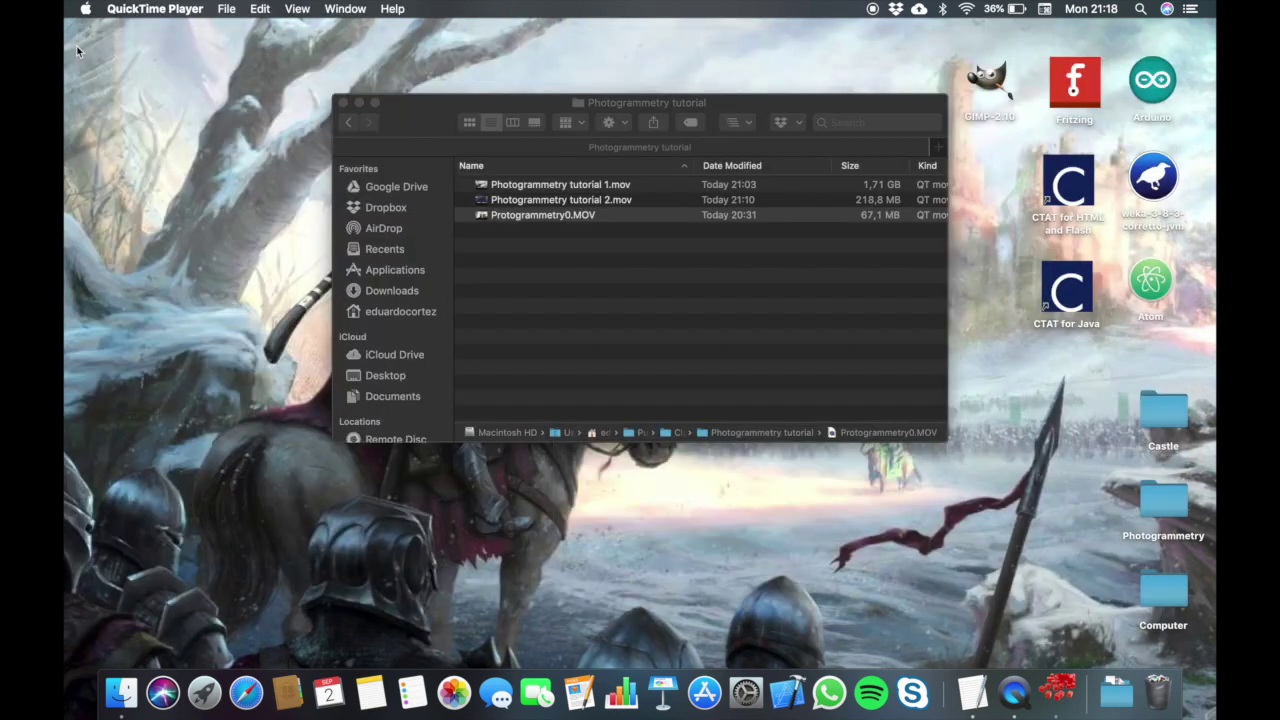
left_click(339, 107)
left_click(341, 103)
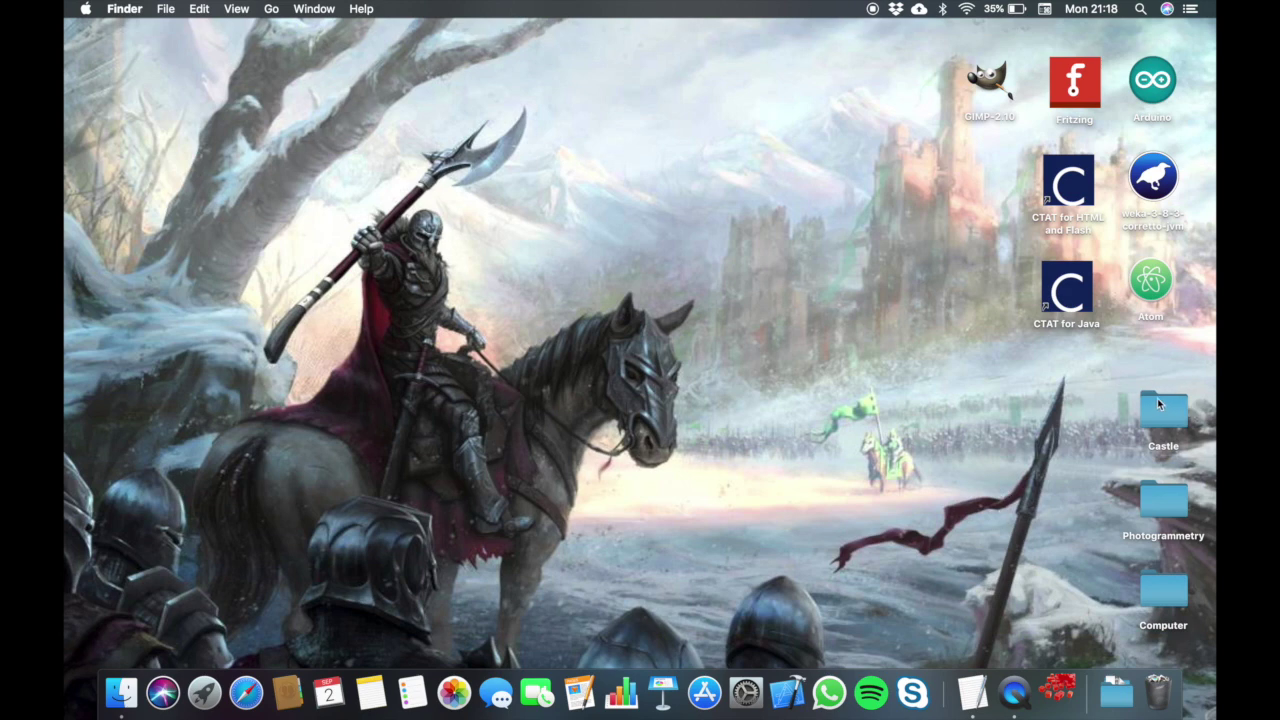
- Reopen Regard3D without its console output window and start a new project named Castle3D
left_click(1060, 700)
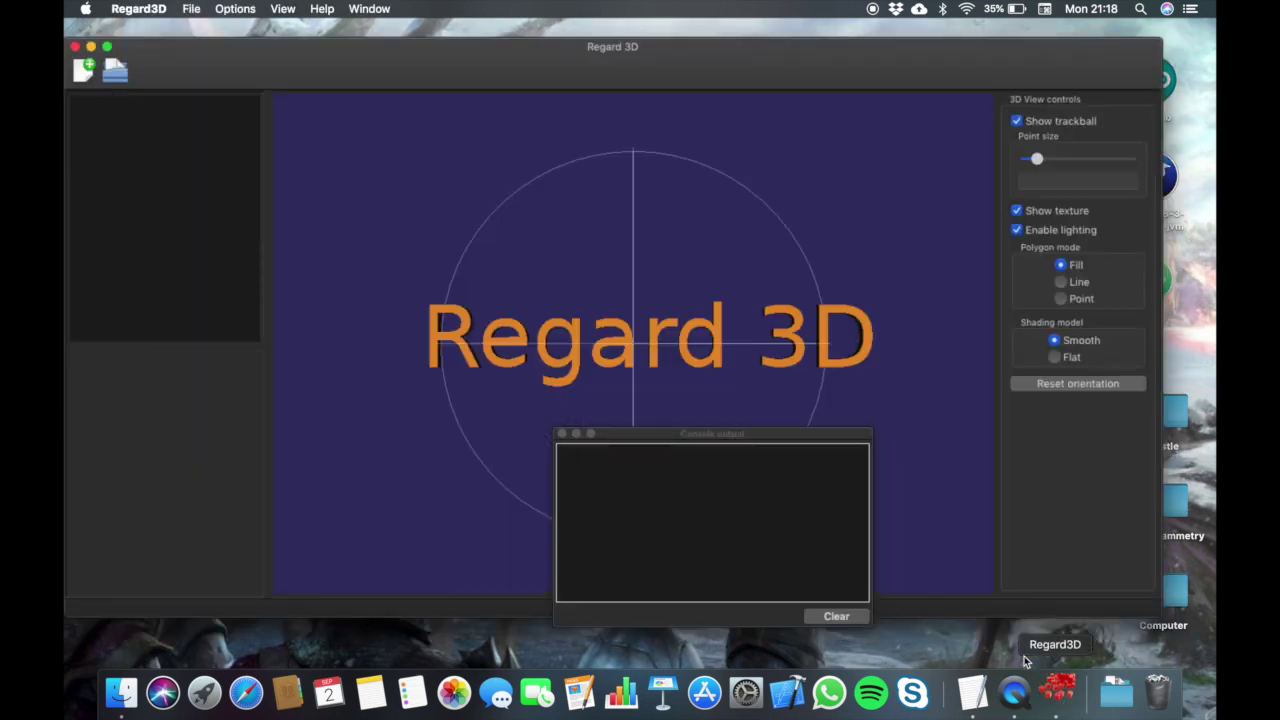
left_click(561, 436)
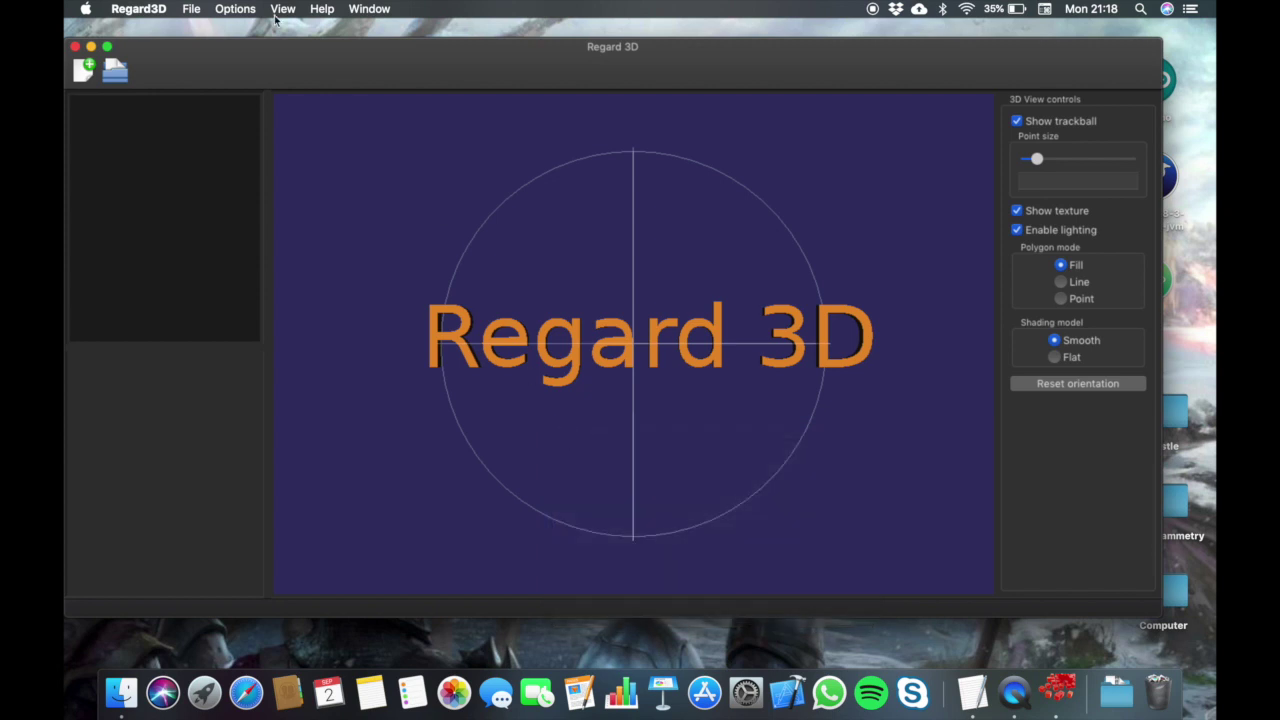
left_click(88, 68)
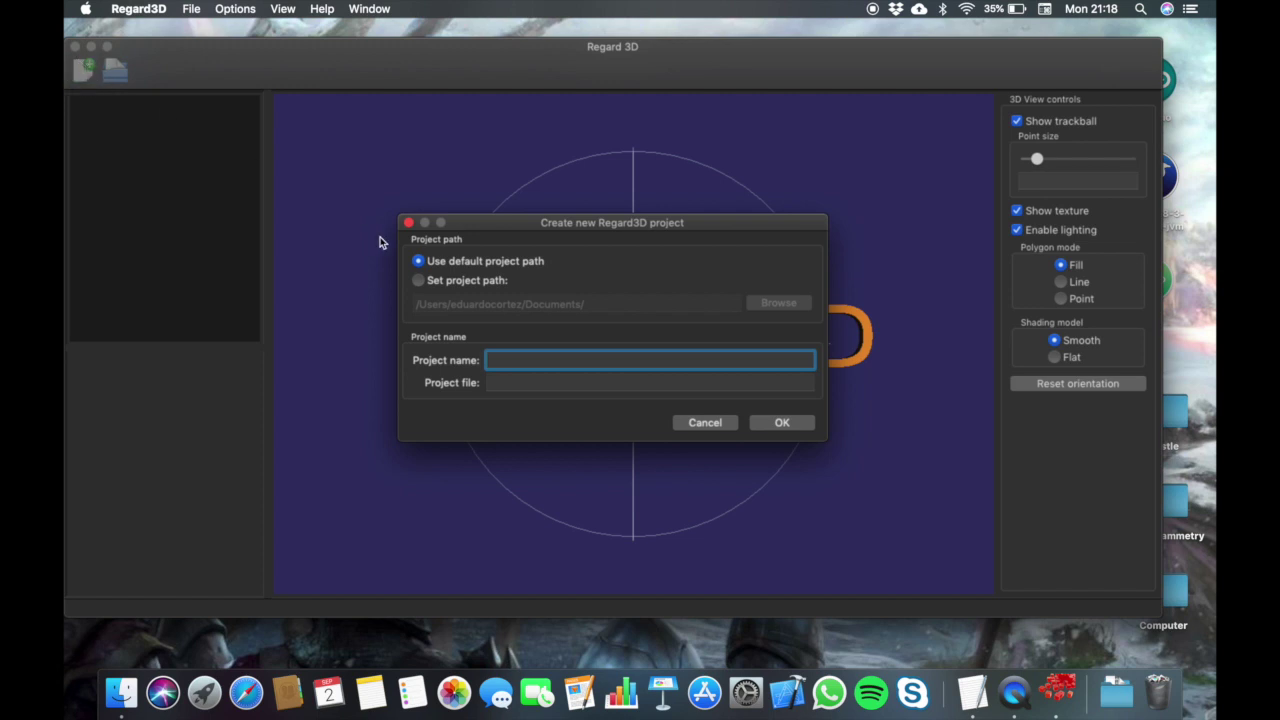
type("Castle")
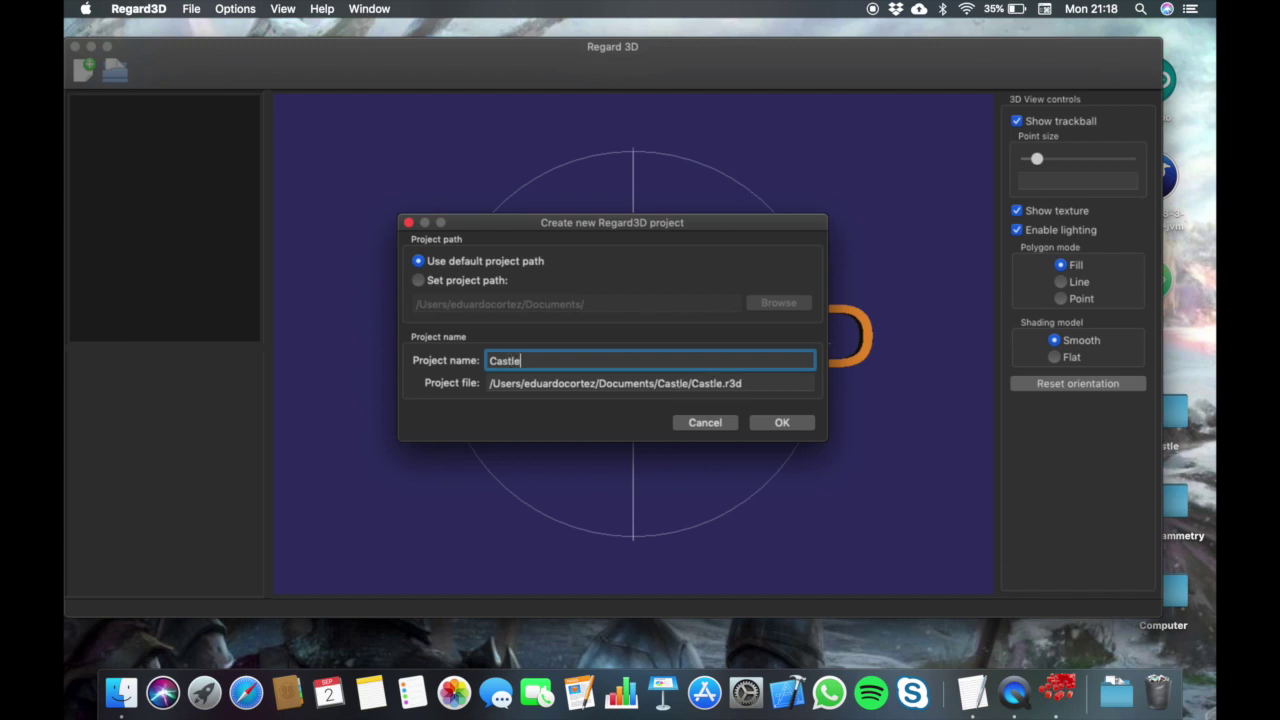
type("#")
key("BackSpace")
type("#")
key("BackSpace")
type("3D")
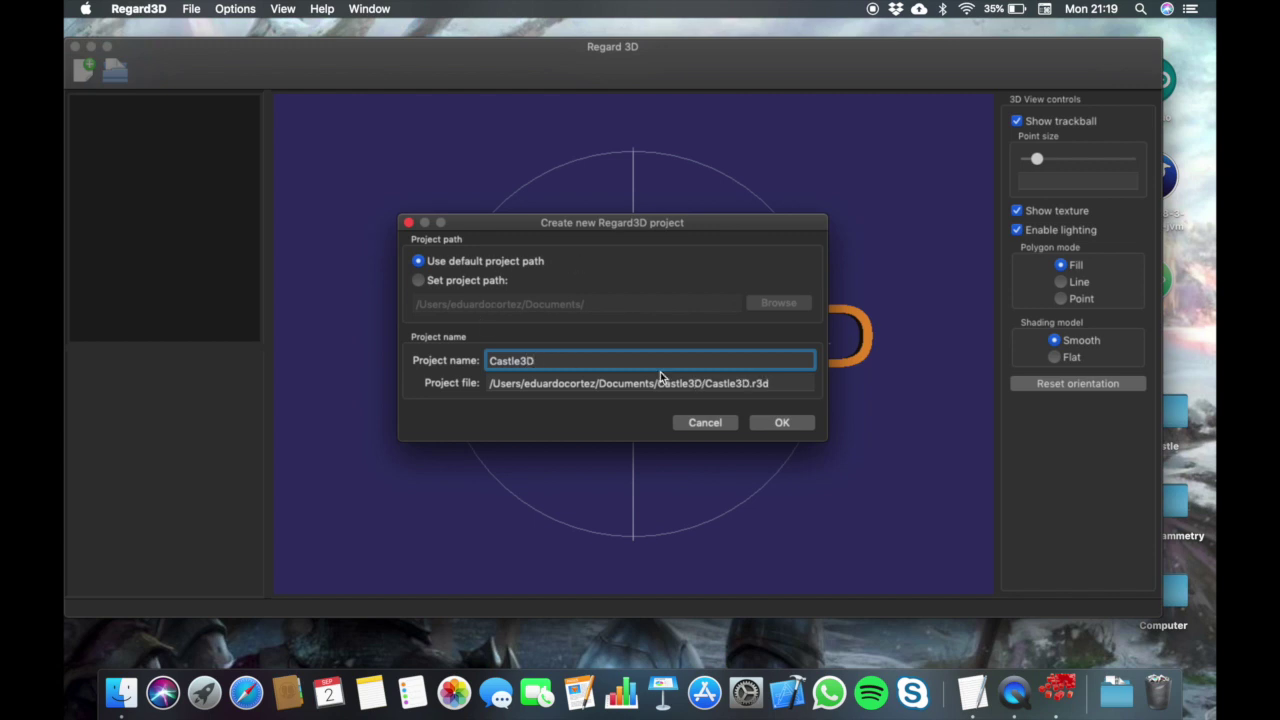
- Set the Castle3D project's path to the Desktop folder and create the project
left_click(437, 286)
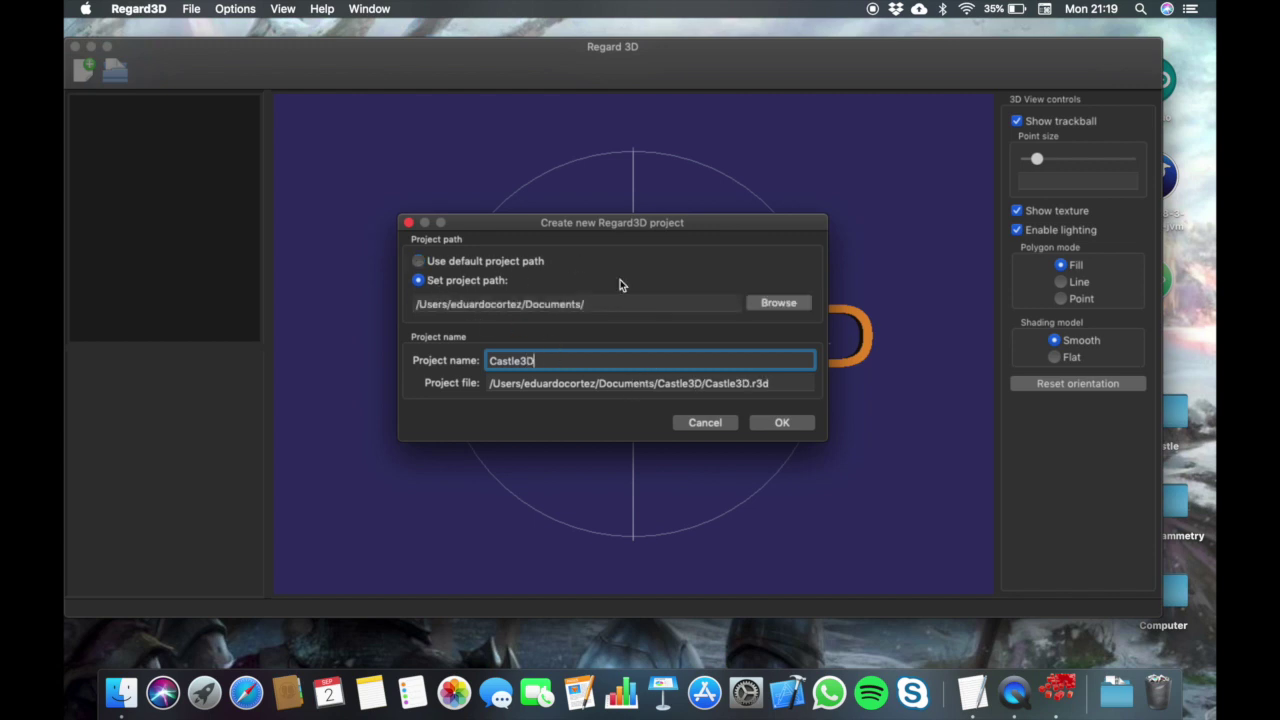
left_click(779, 303)
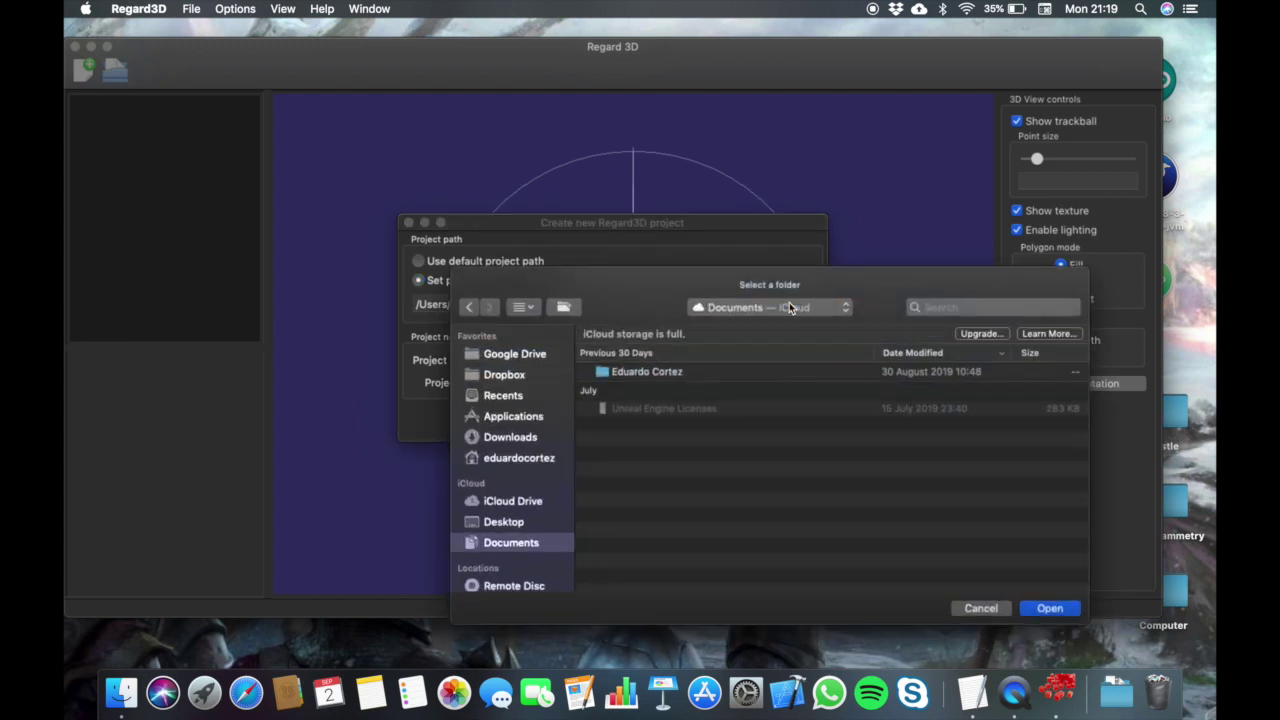
left_click(507, 521)
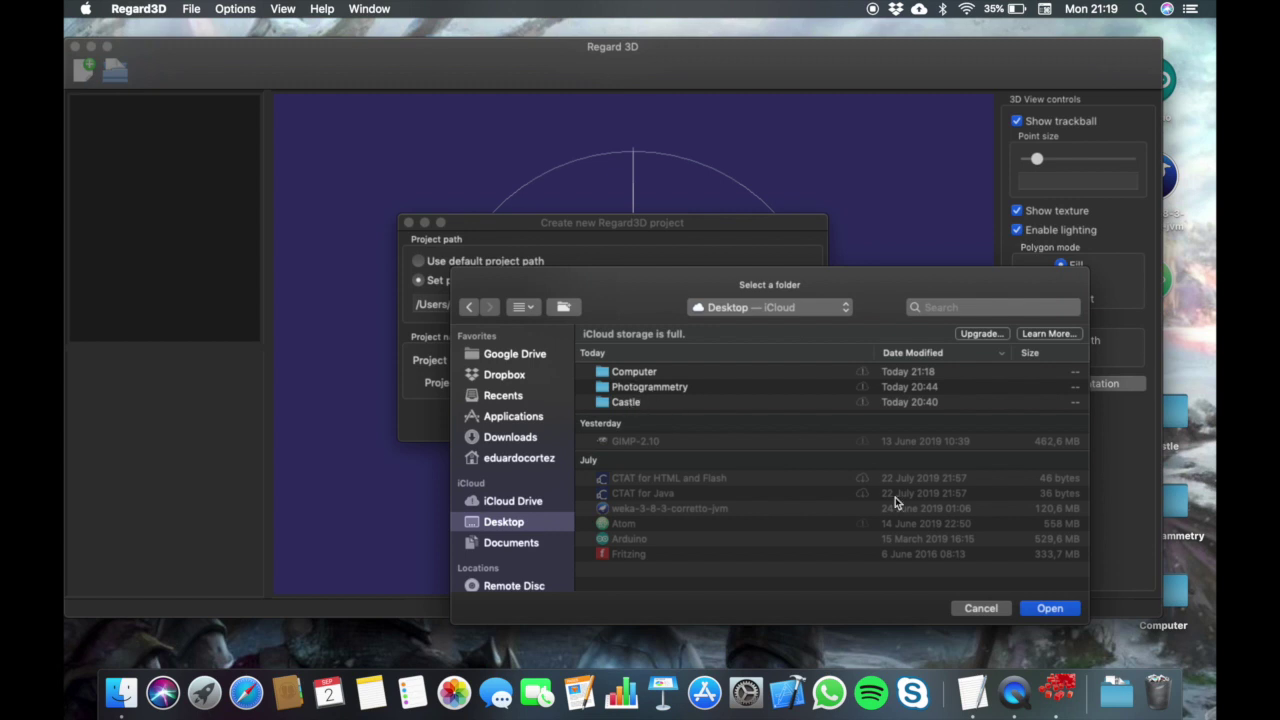
left_click(1064, 610)
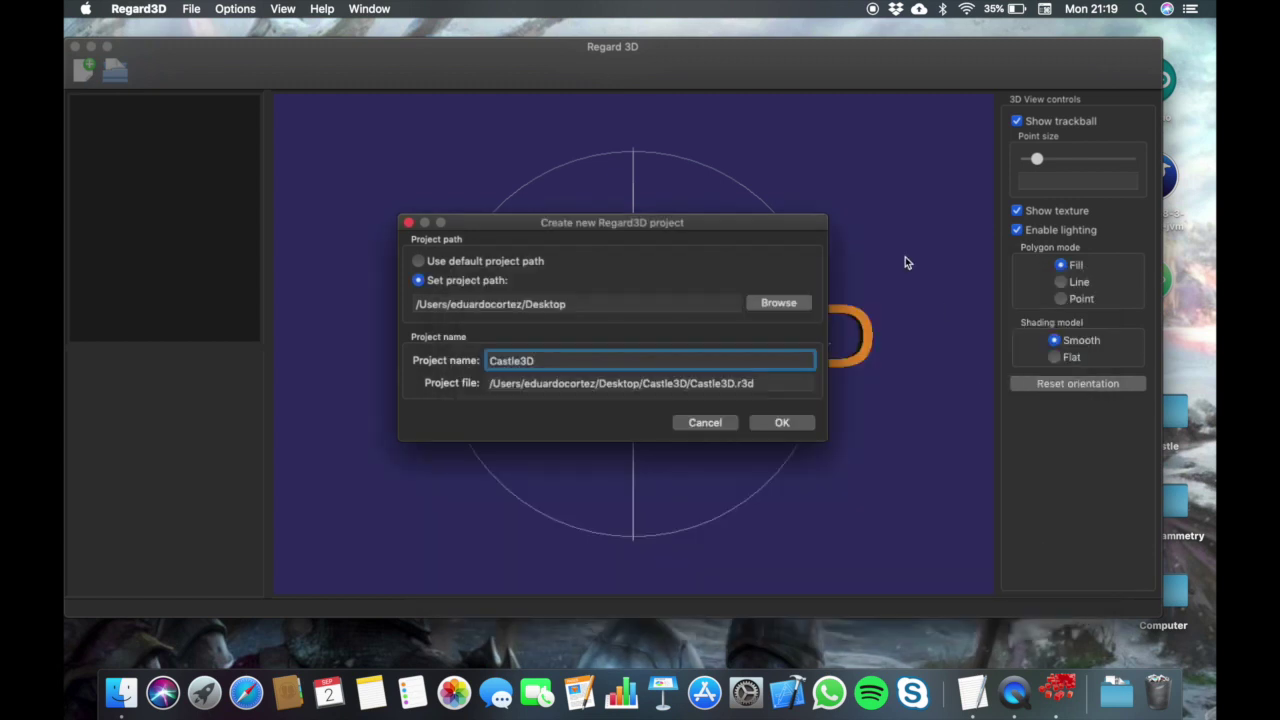
left_click(782, 423)
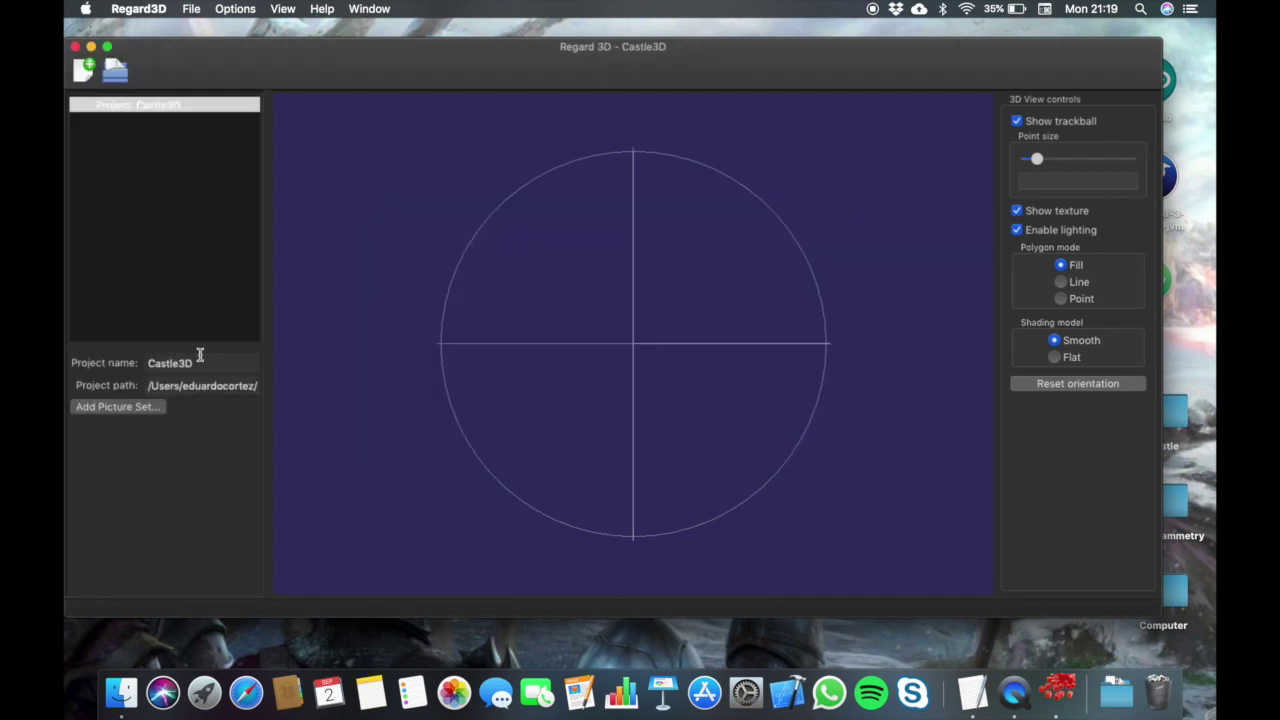
- Start a picture set for Castle3D and open the Desktop's Castle folder to add image files
left_click(137, 410)
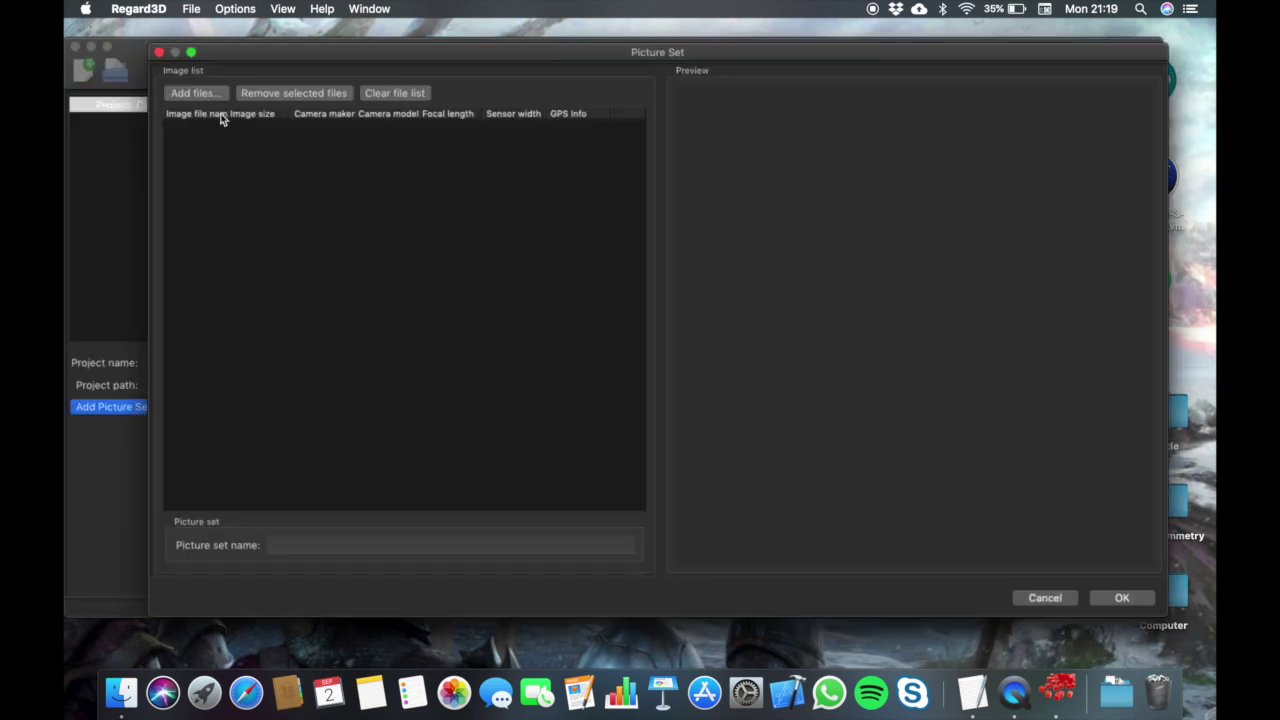
left_click(195, 93)
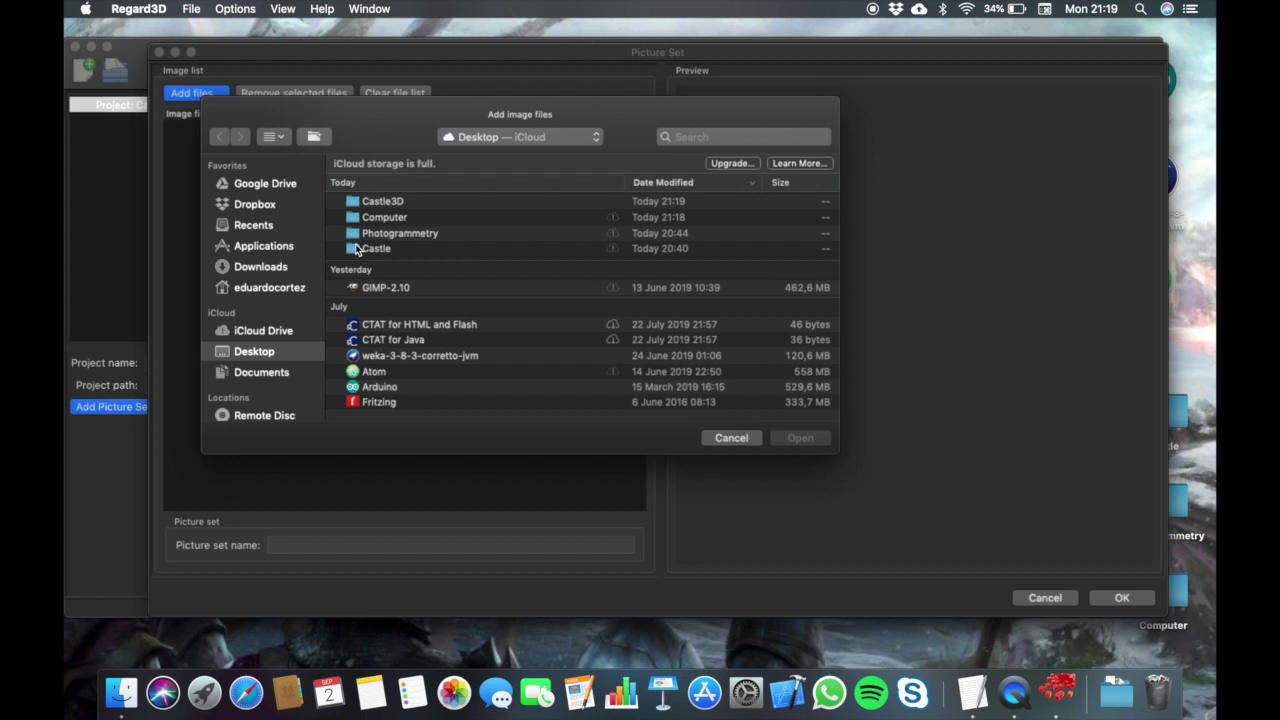
left_click(367, 250)
double_click(367, 250)
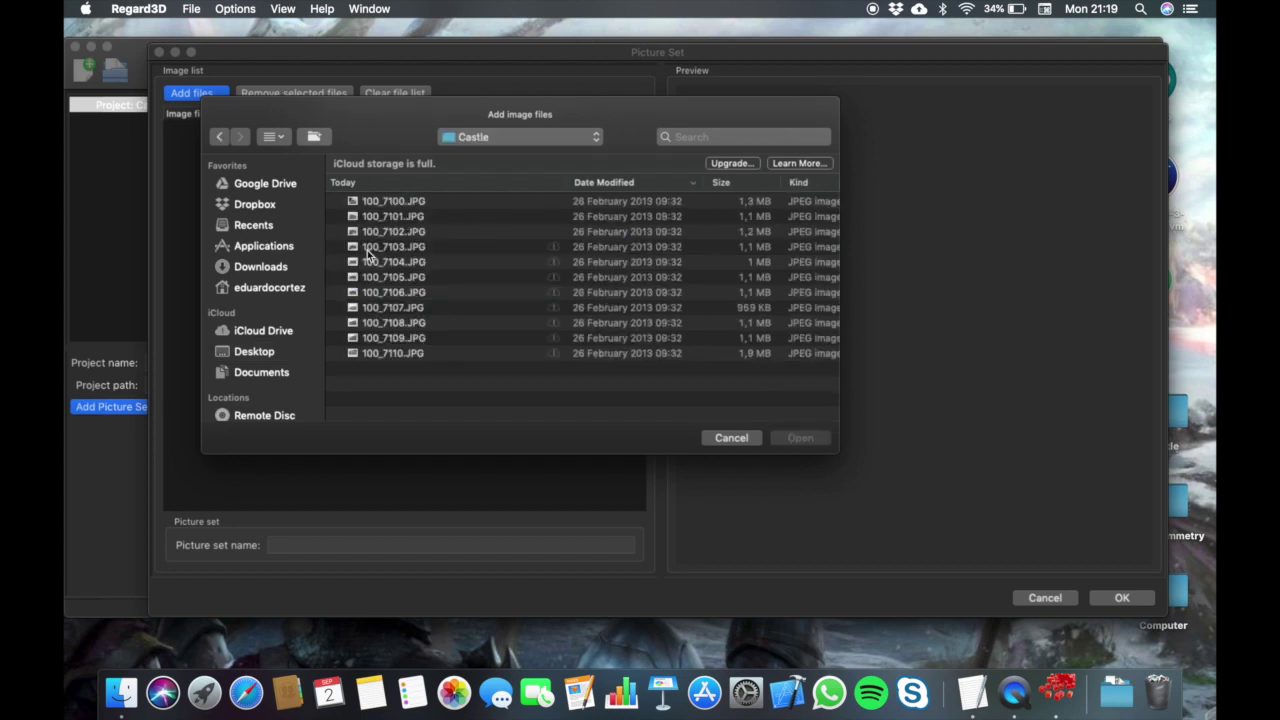
- Try range-selecting images 100_7100.JPG through 100_7110.JPG twice, clearing the selection each time
left_click(398, 204)
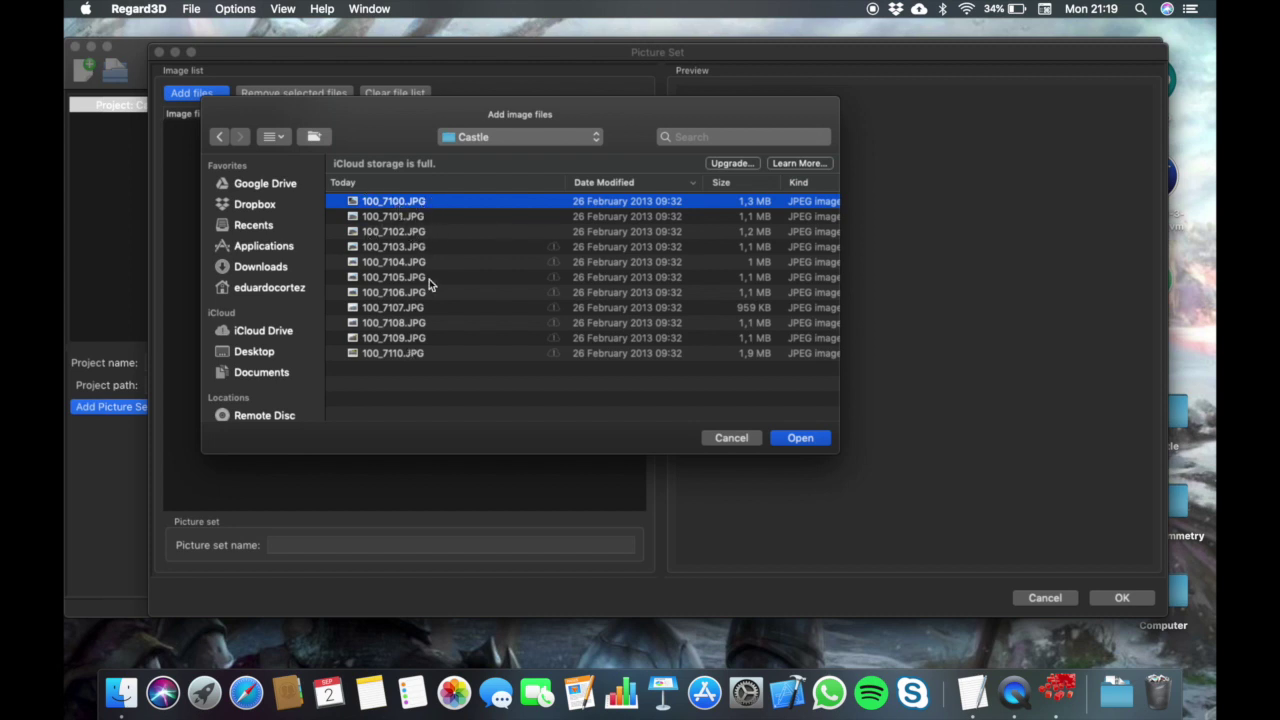
left_click(409, 353, "shift")
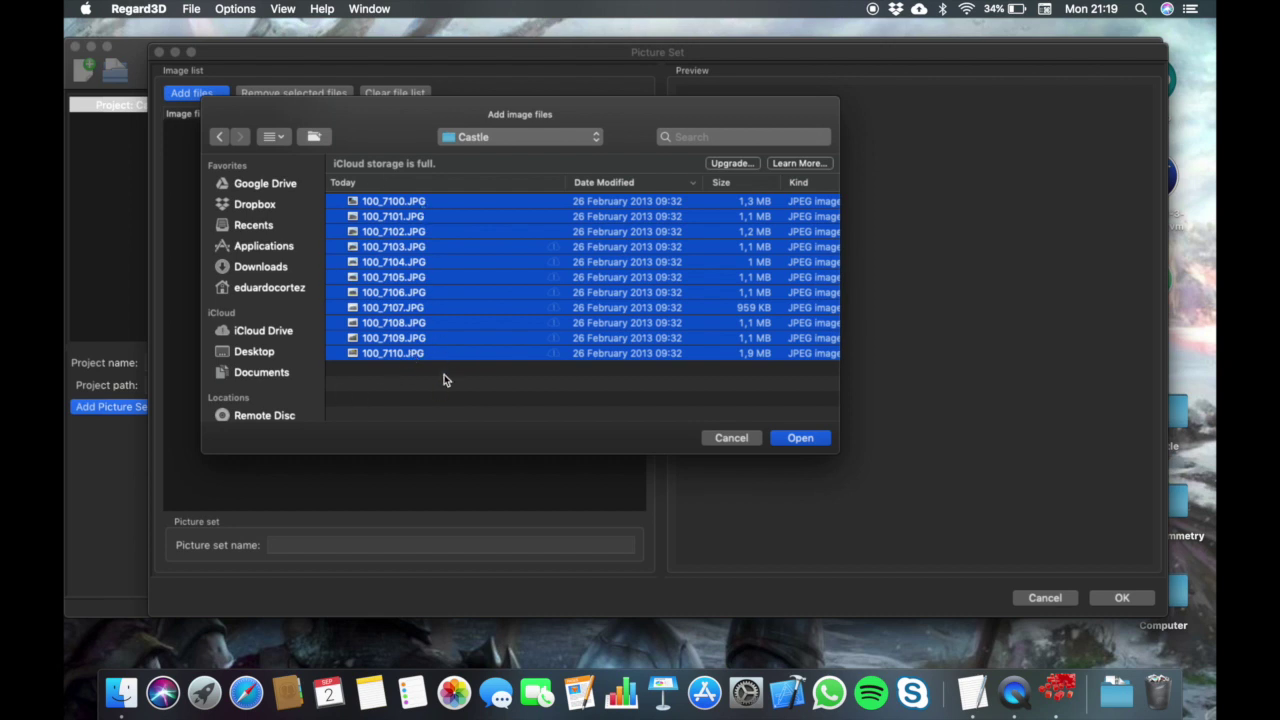
left_click(444, 374)
left_click(413, 203)
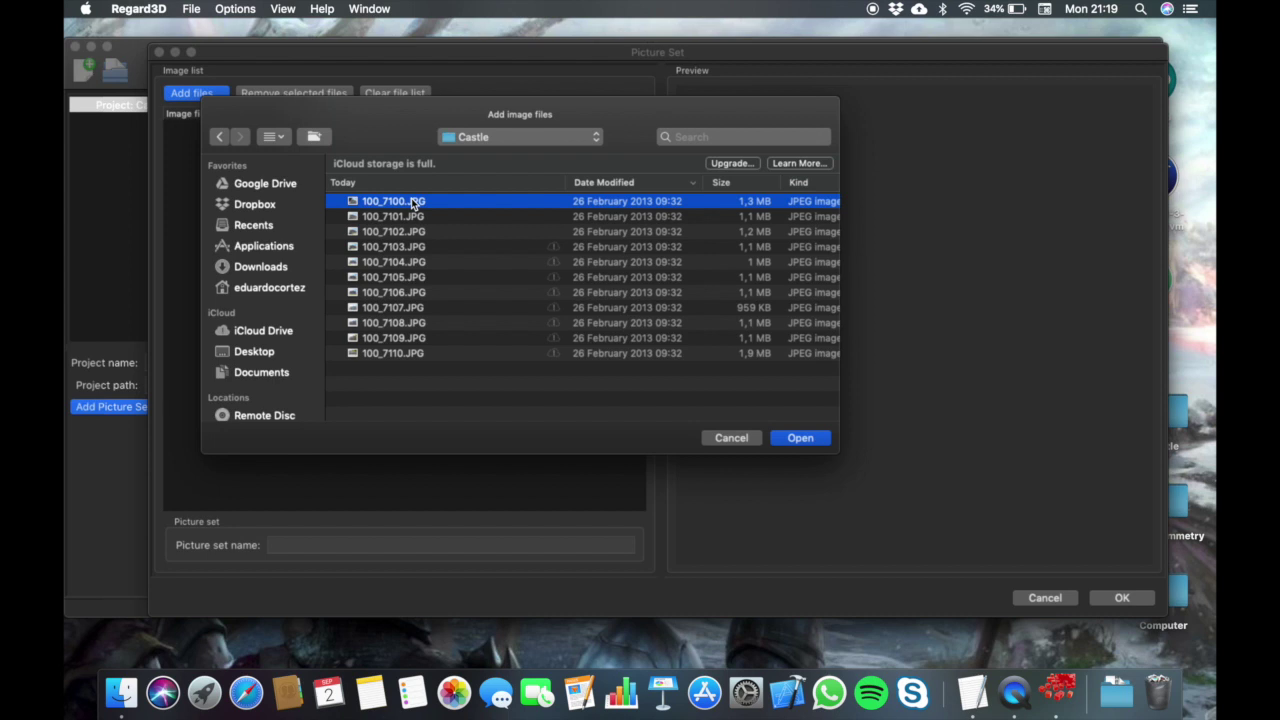
left_click(405, 353, "shift")
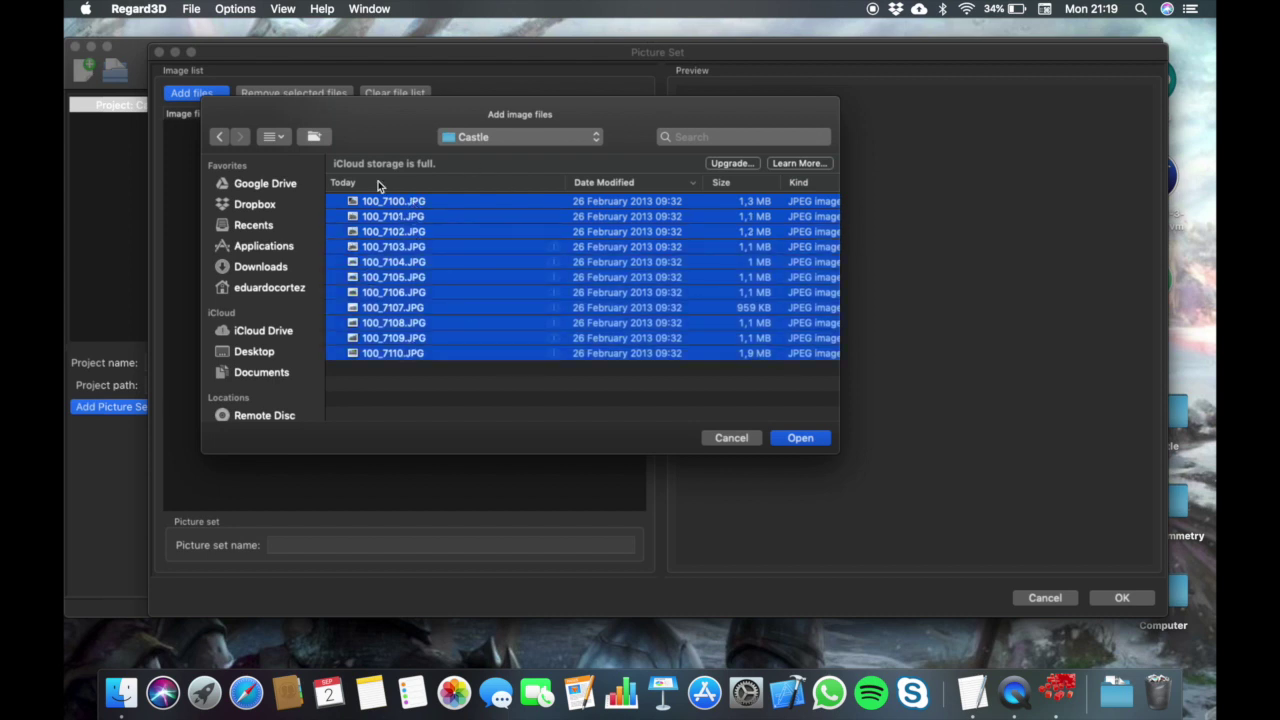
left_click(385, 379)
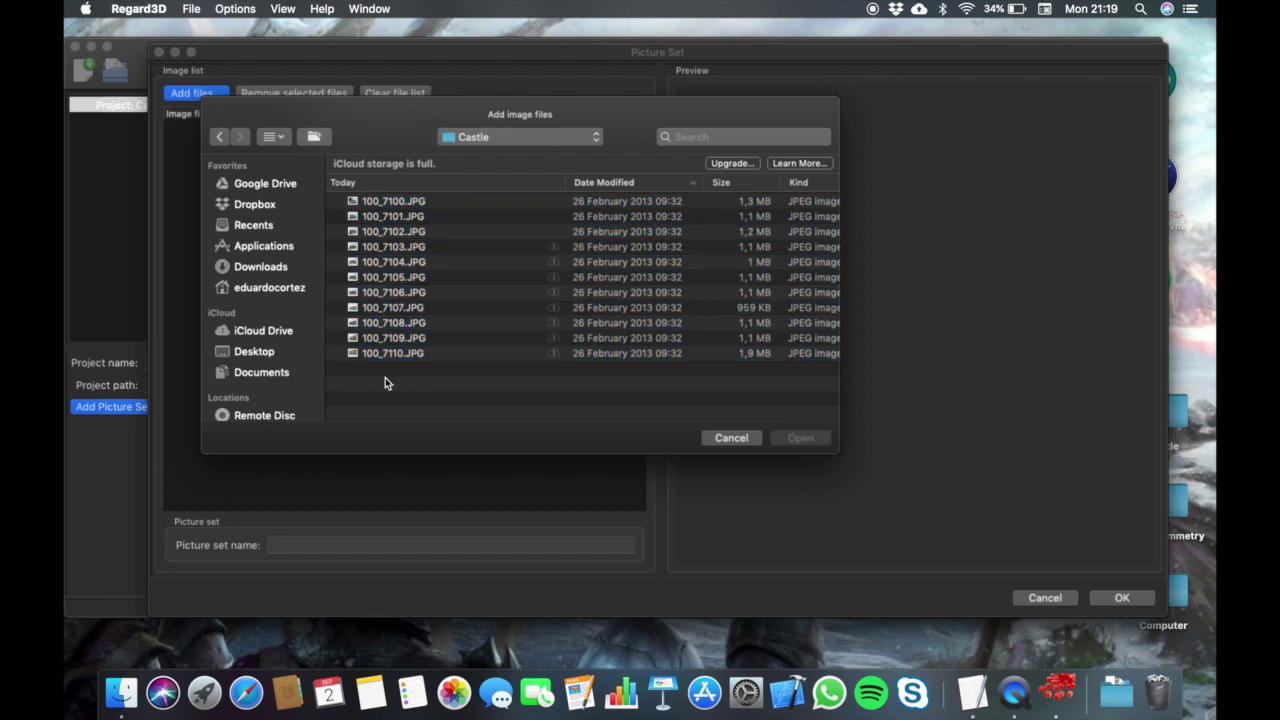
- Try individually selecting 100_7100.JPG, 100_7107.JPG, 100_7101.JPG and 100_7102.JPG as icons, and return to the list view with nothing selected
left_click(279, 139)
left_click(285, 195)
left_click(393, 253)
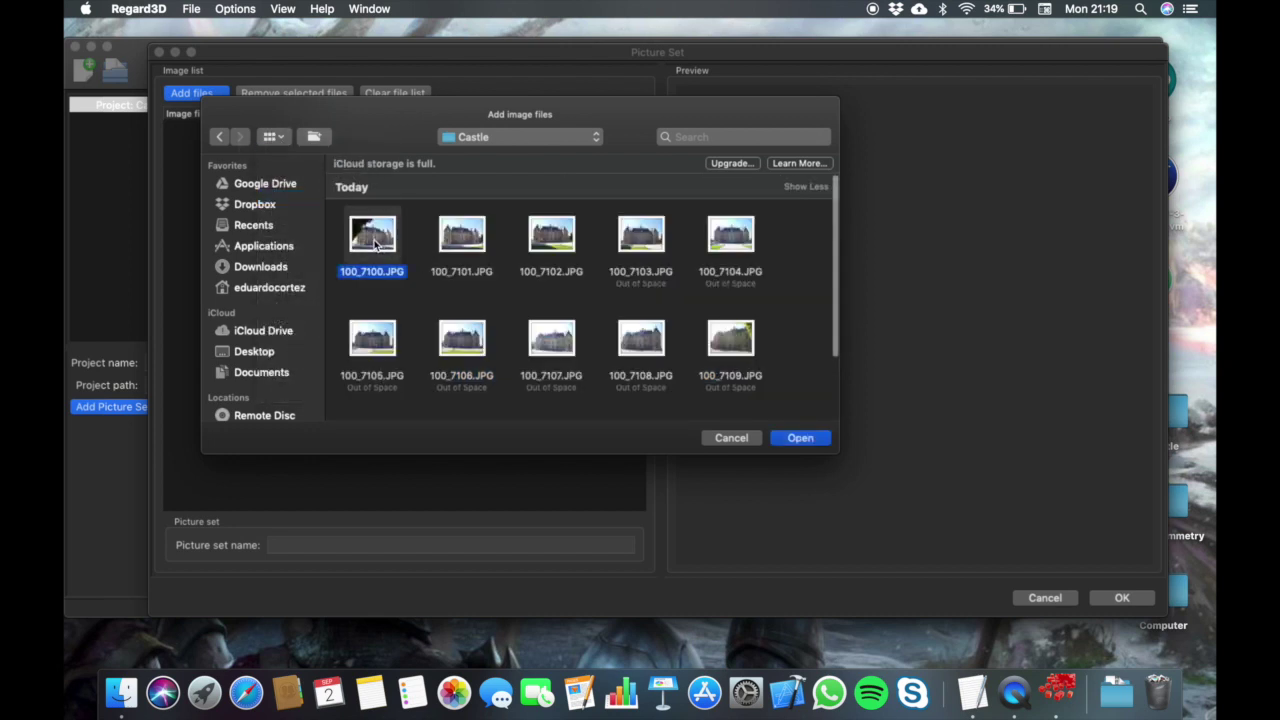
left_click(557, 348, "super")
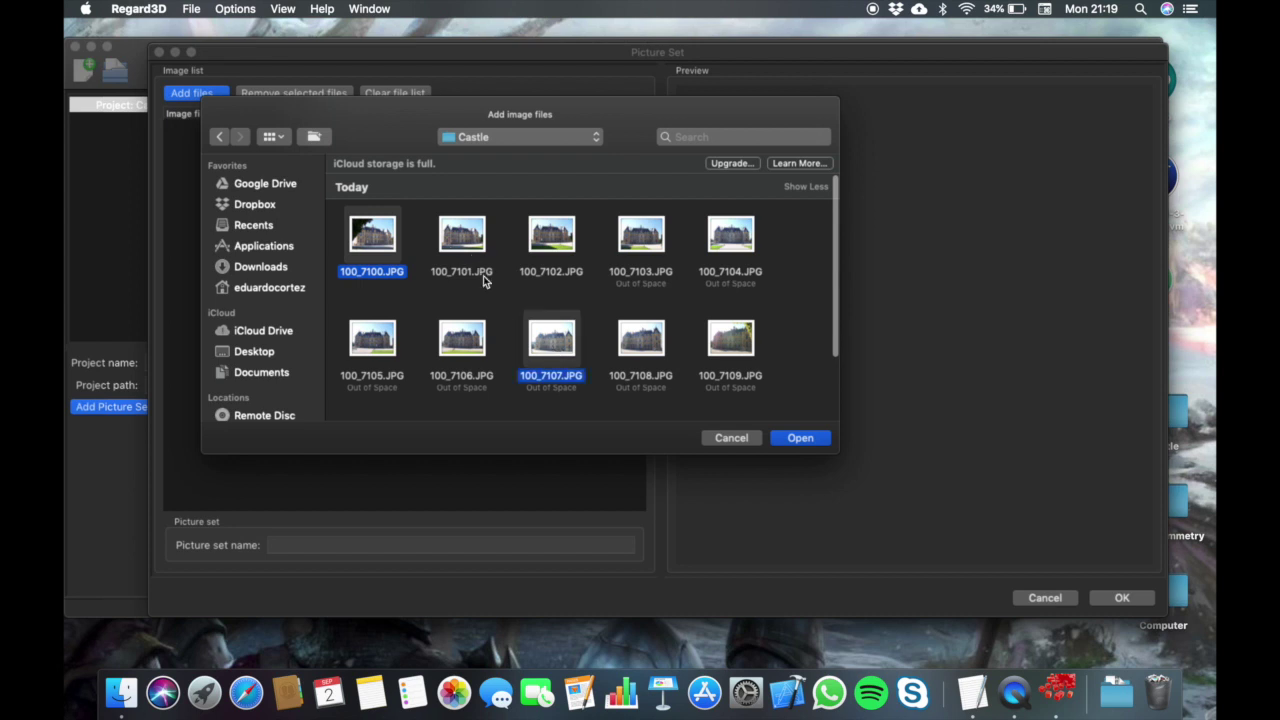
left_click(459, 238, "super")
left_click(540, 250, "super")
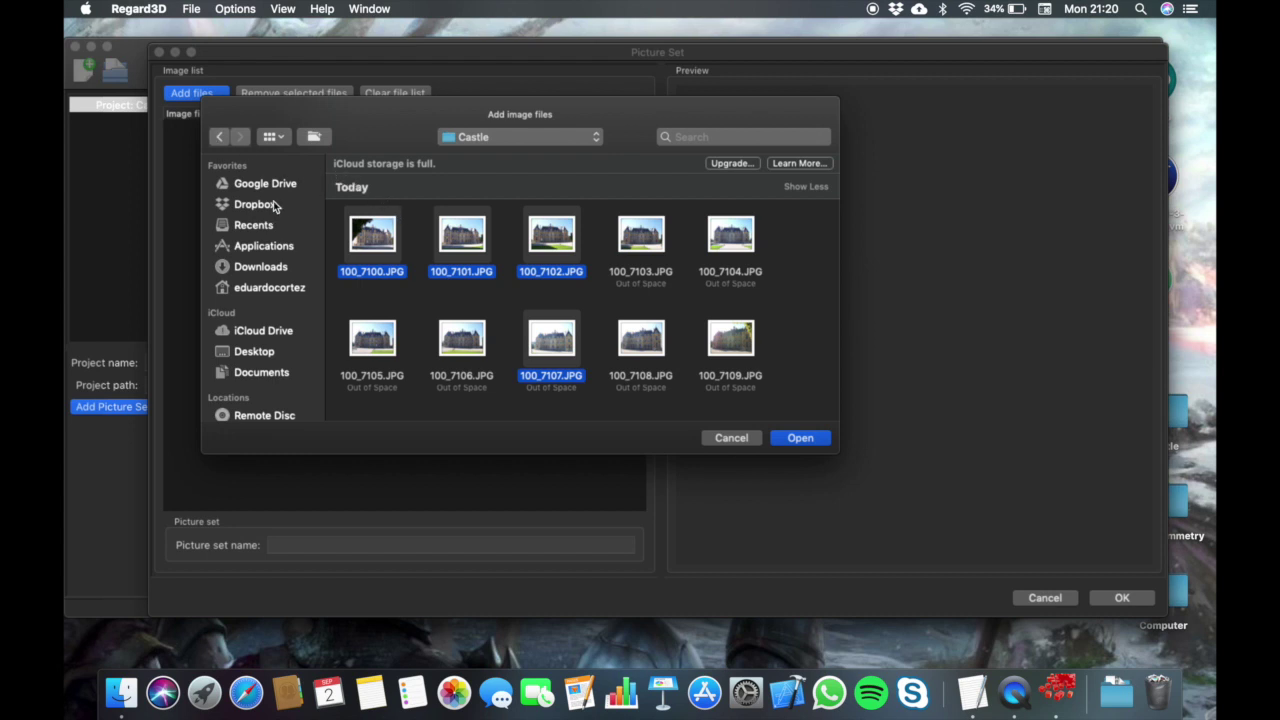
left_click(275, 141)
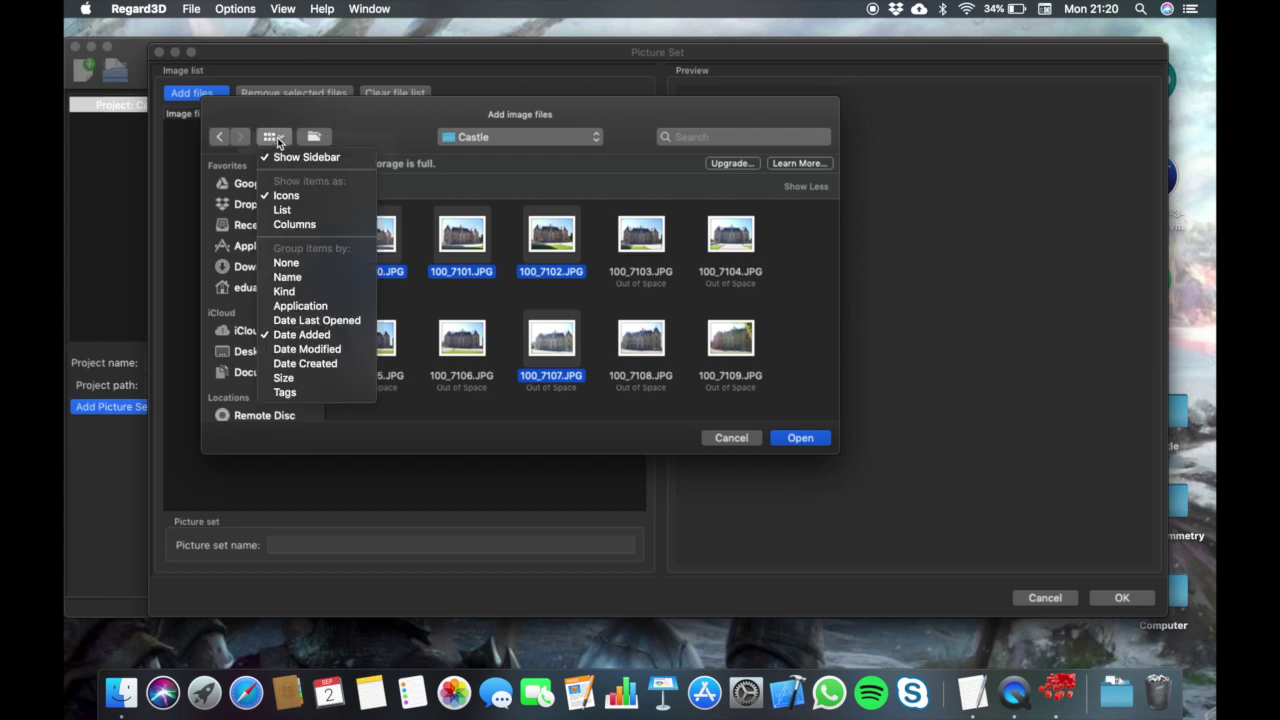
left_click(285, 210)
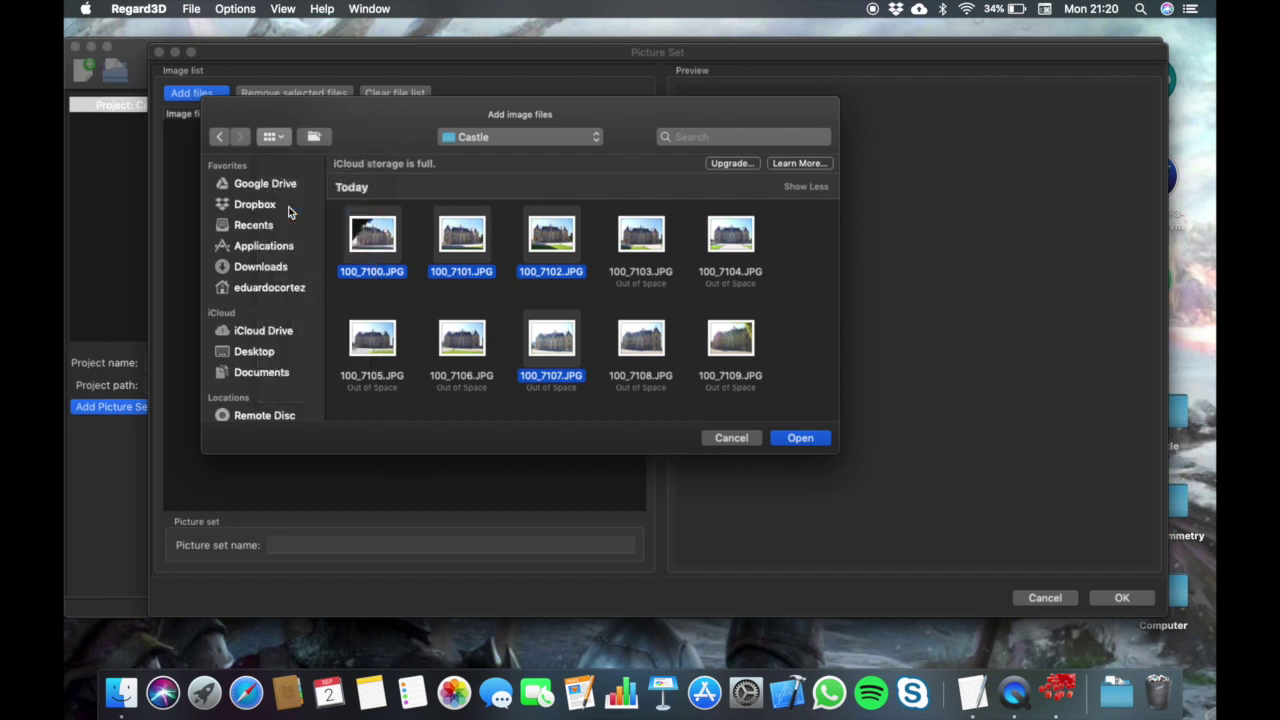
left_click(438, 372)
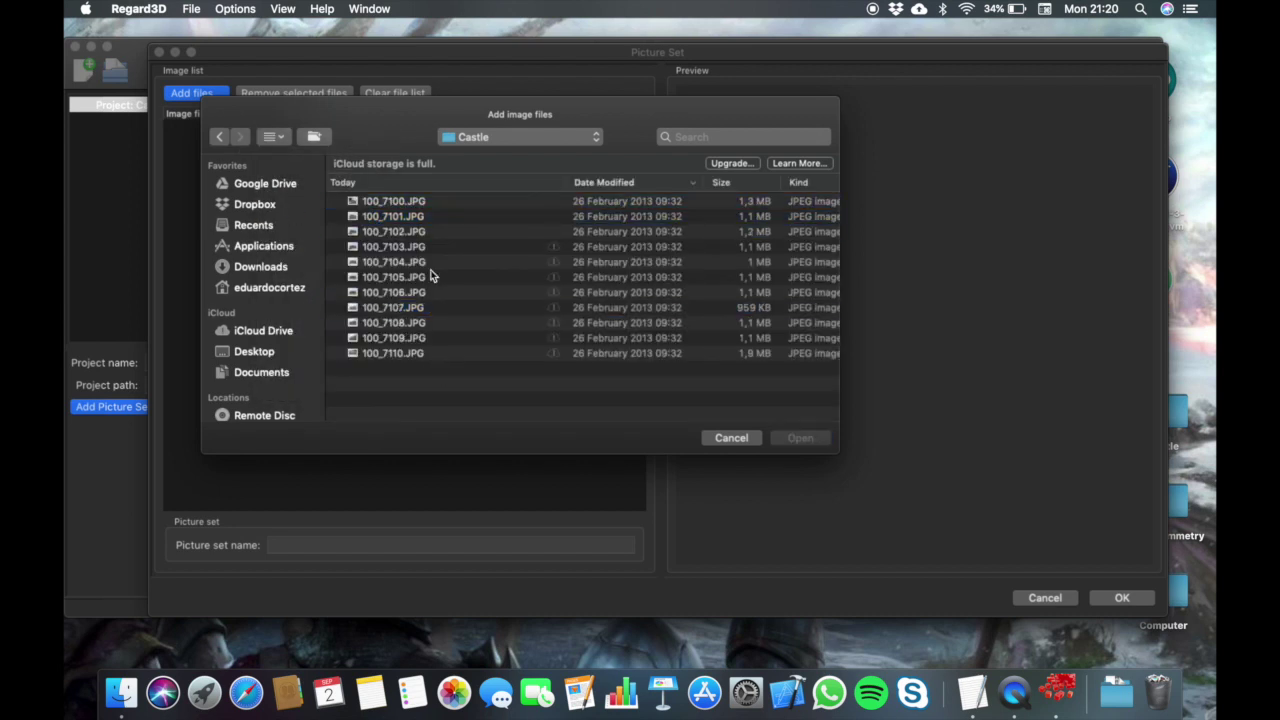
- Add images 100_7100.JPG through 100_7110.JPG to the picture set, review their camera details and confirm the set
left_click(412, 202)
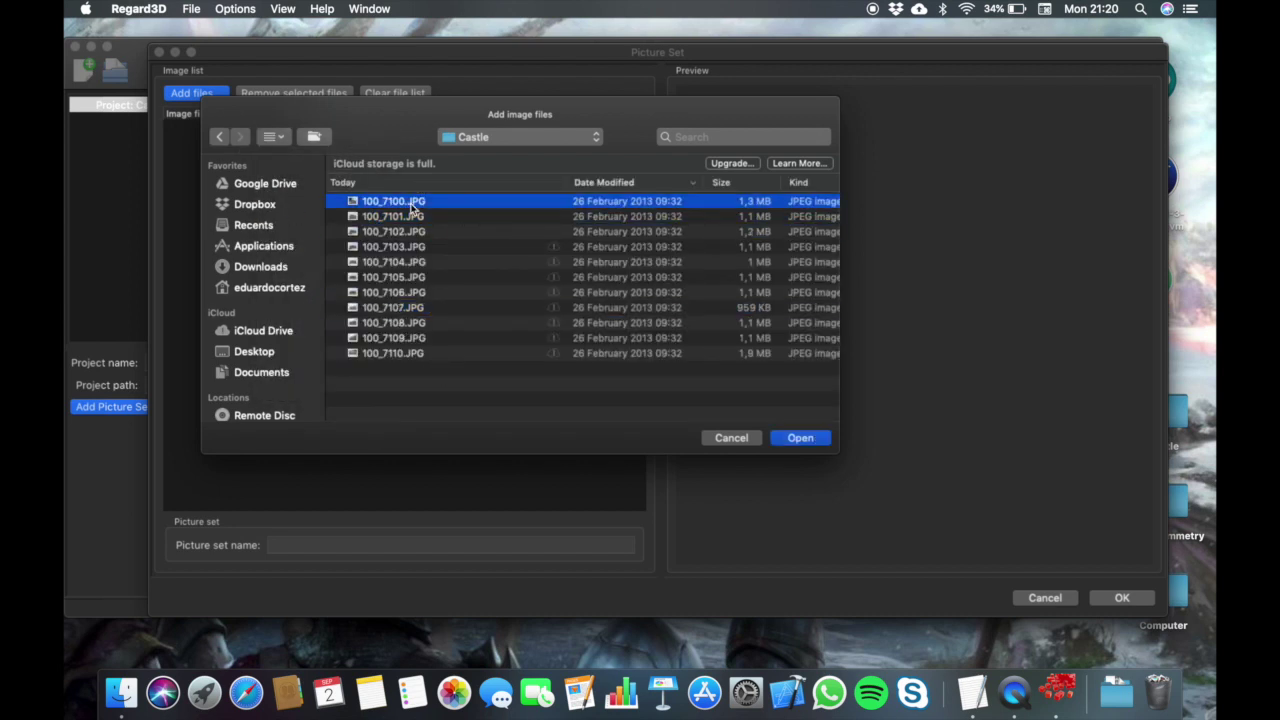
left_click(413, 352, "shift")
left_click(816, 443)
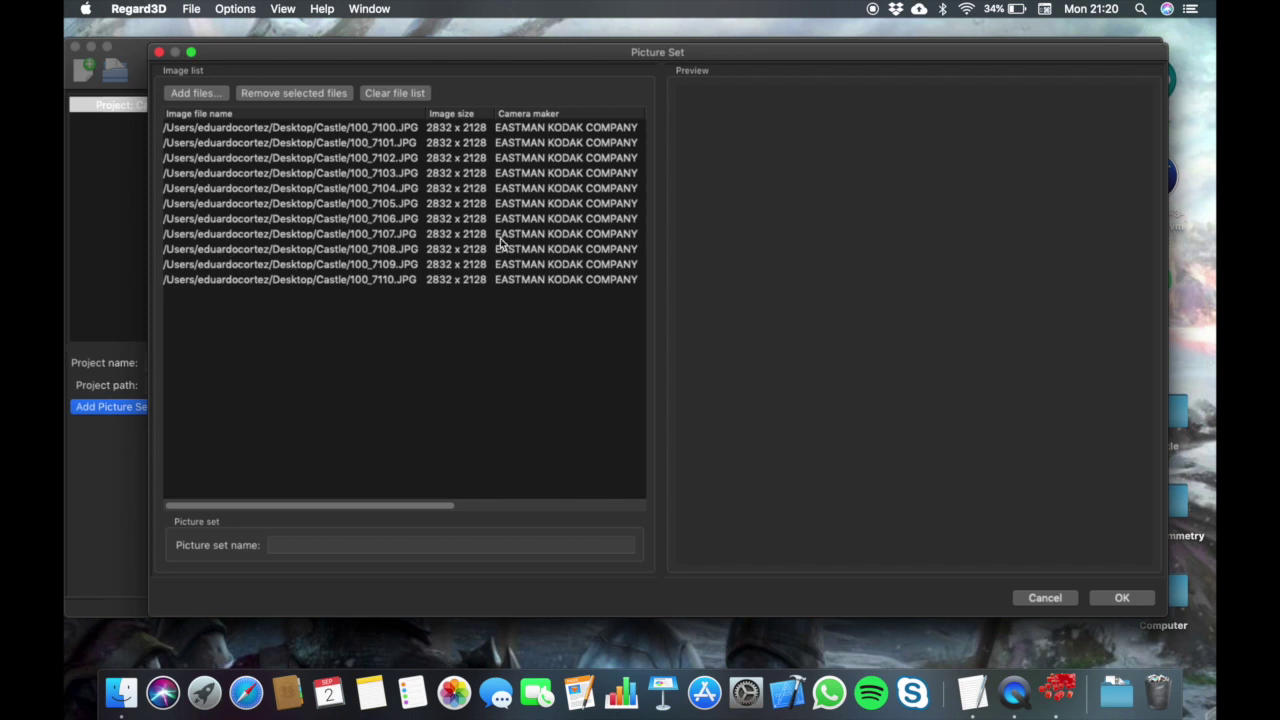
scroll(549, 223, "right", 5)
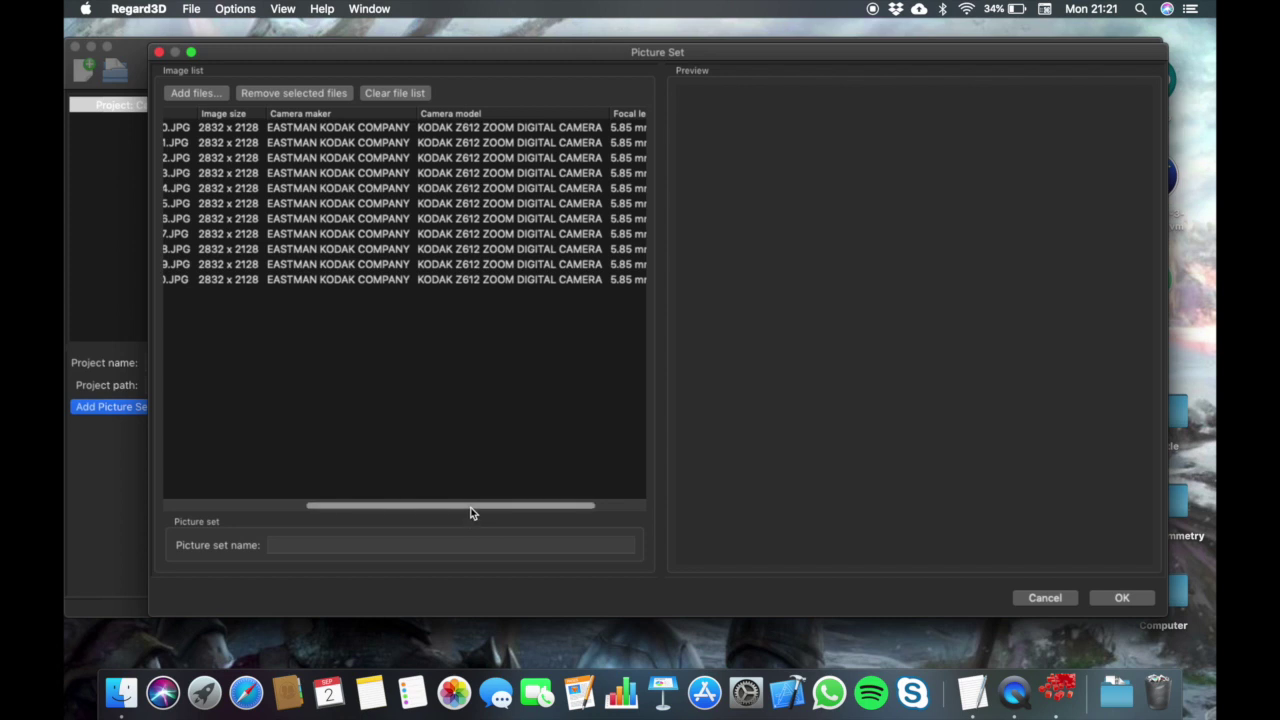
left_click_drag(472, 513, 549, 526)
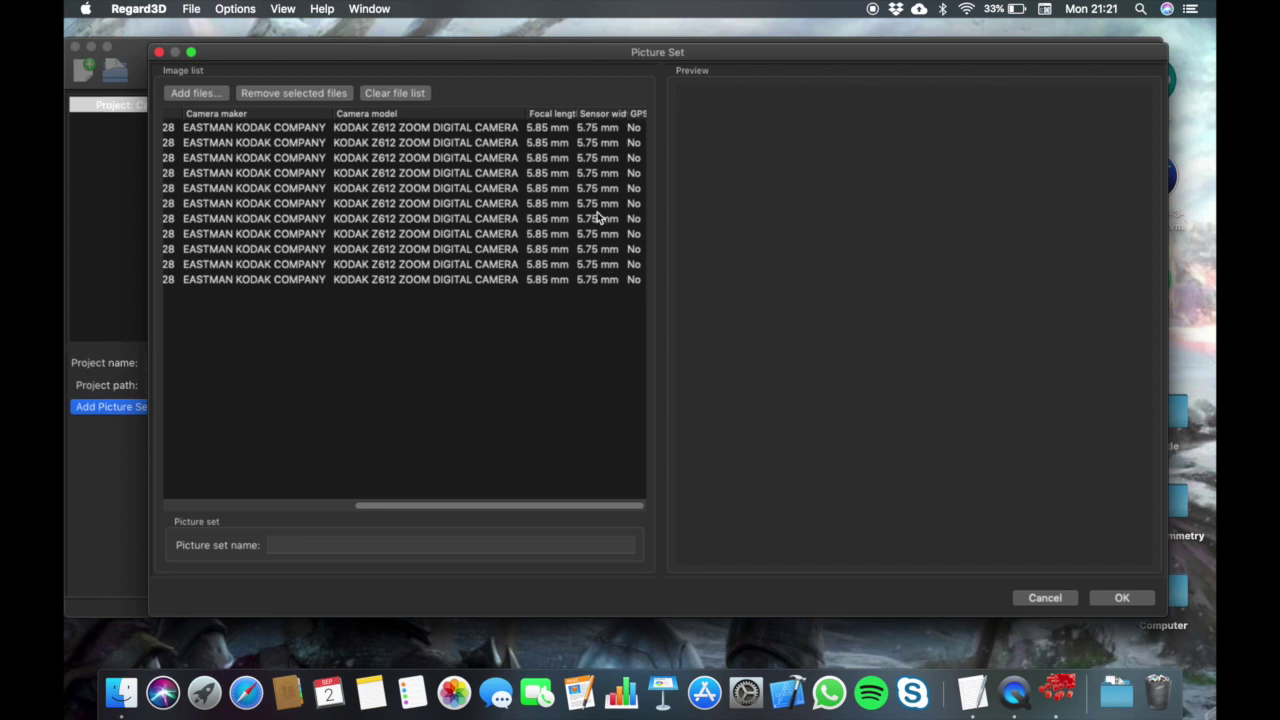
left_click(1140, 600)
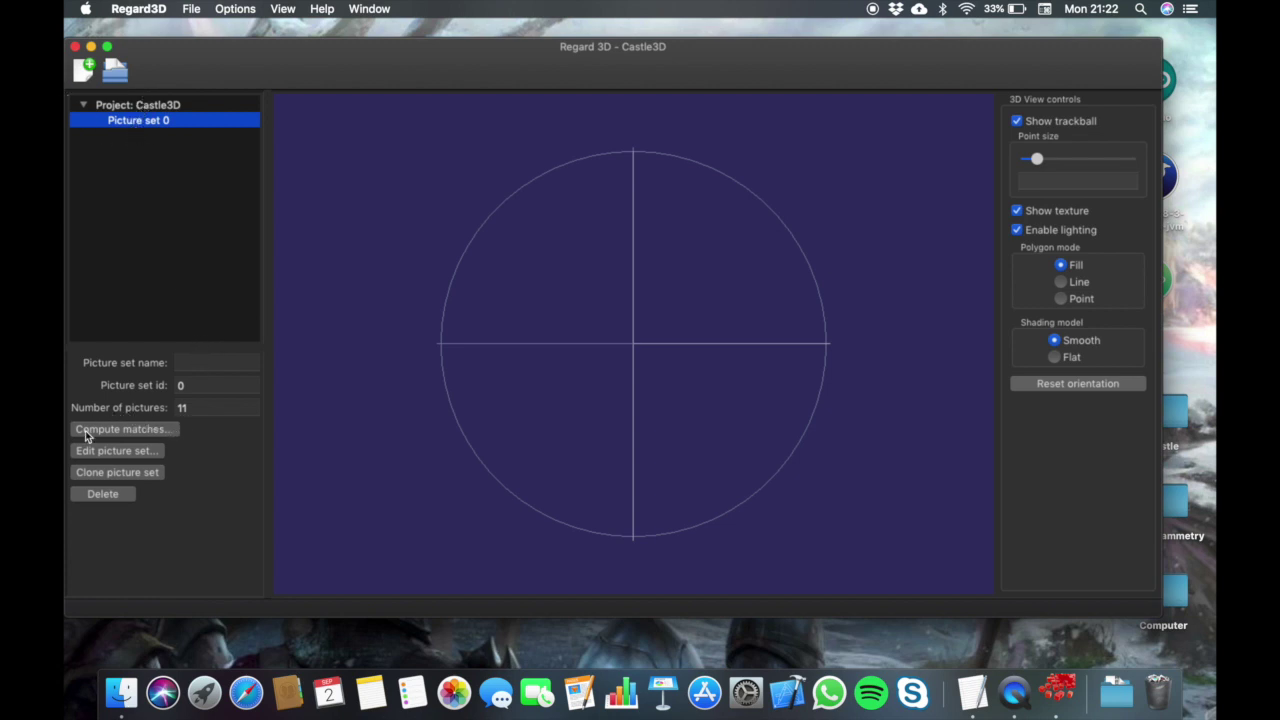
- Compute the picture set's matches with Normal sensitivity and matching ratio, Classic A-KAZE, FLANN and the Pinhole radial 3 camera model
left_click(130, 428)
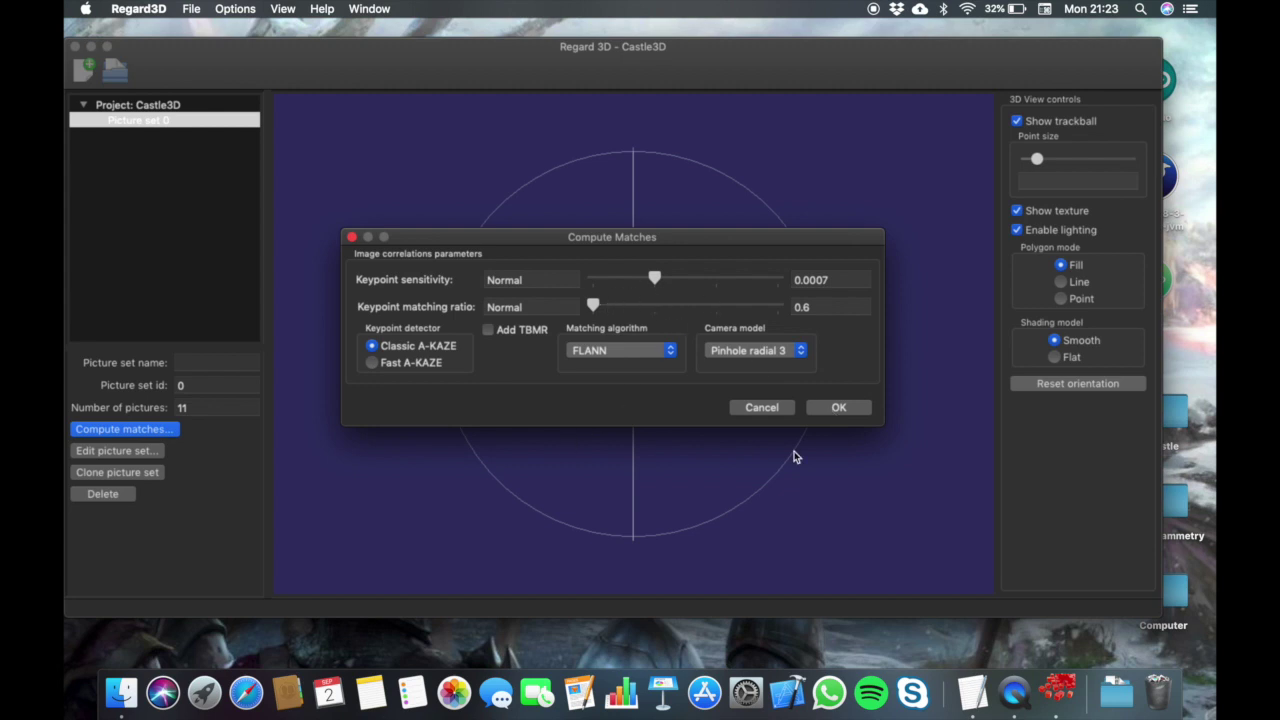
left_click(845, 409)
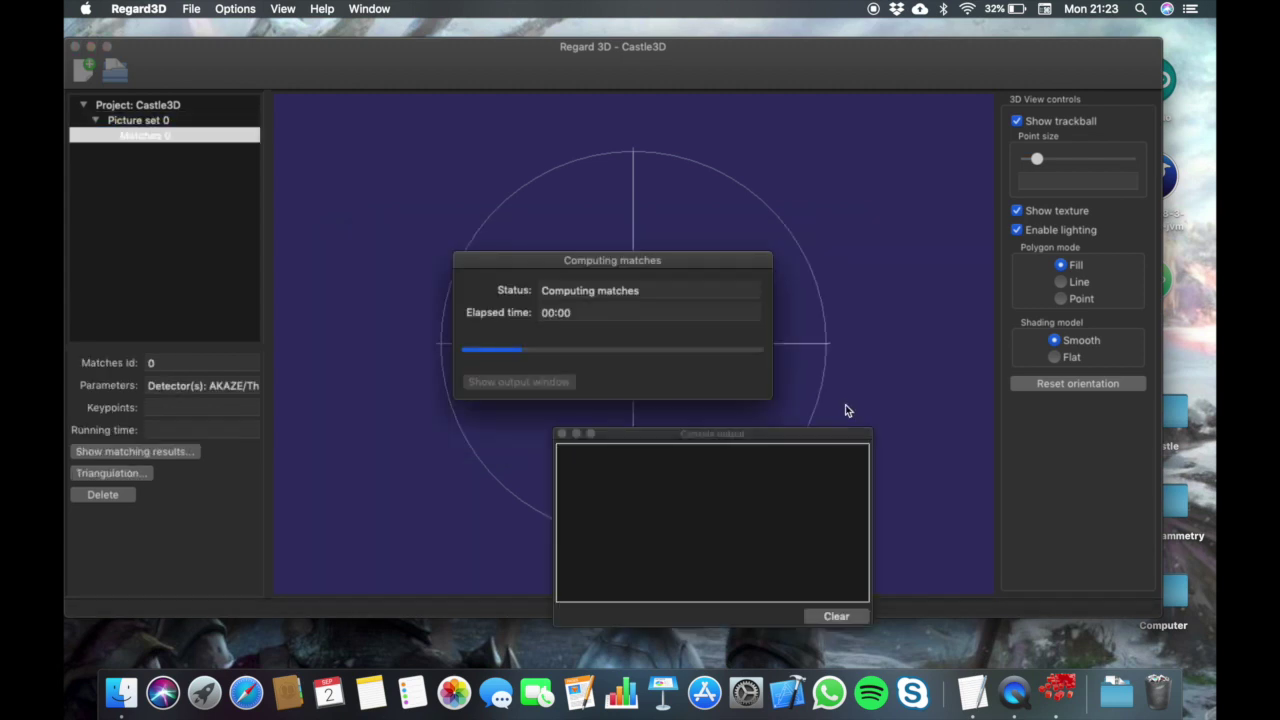
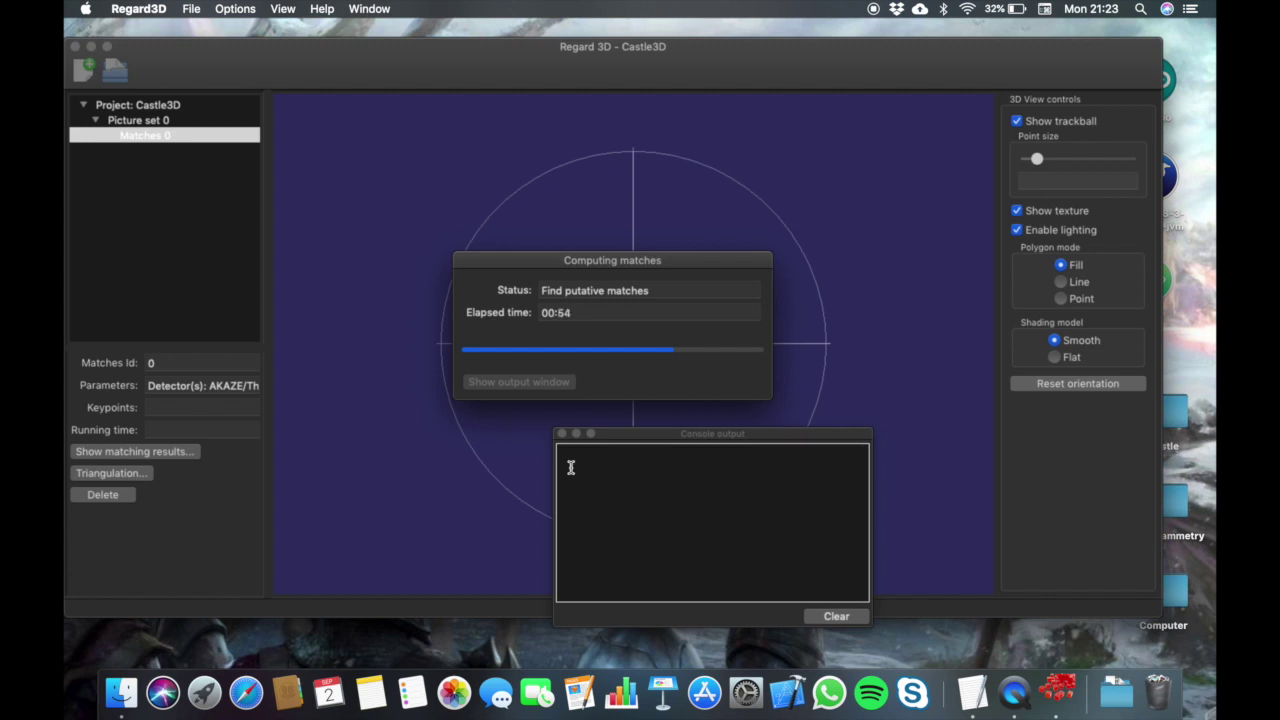
left_click(672, 436)
left_click_drag(672, 436, 572, 258)
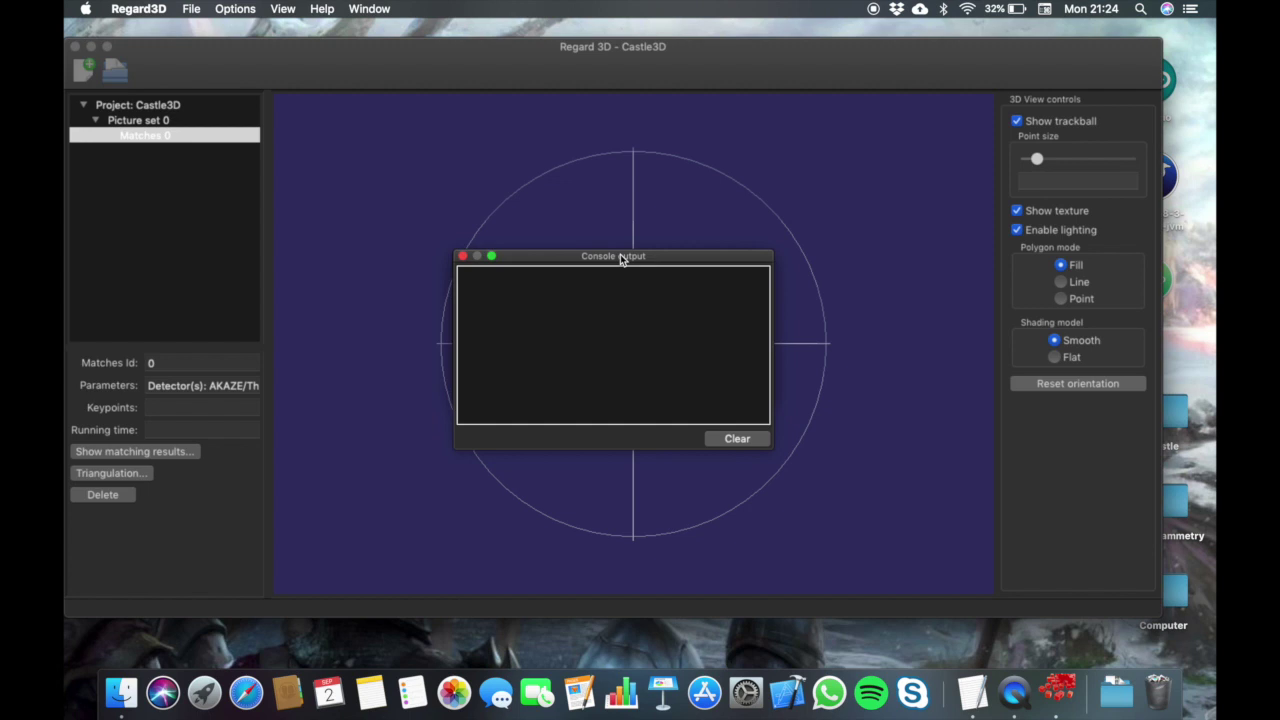
left_click_drag(590, 256, 789, 432)
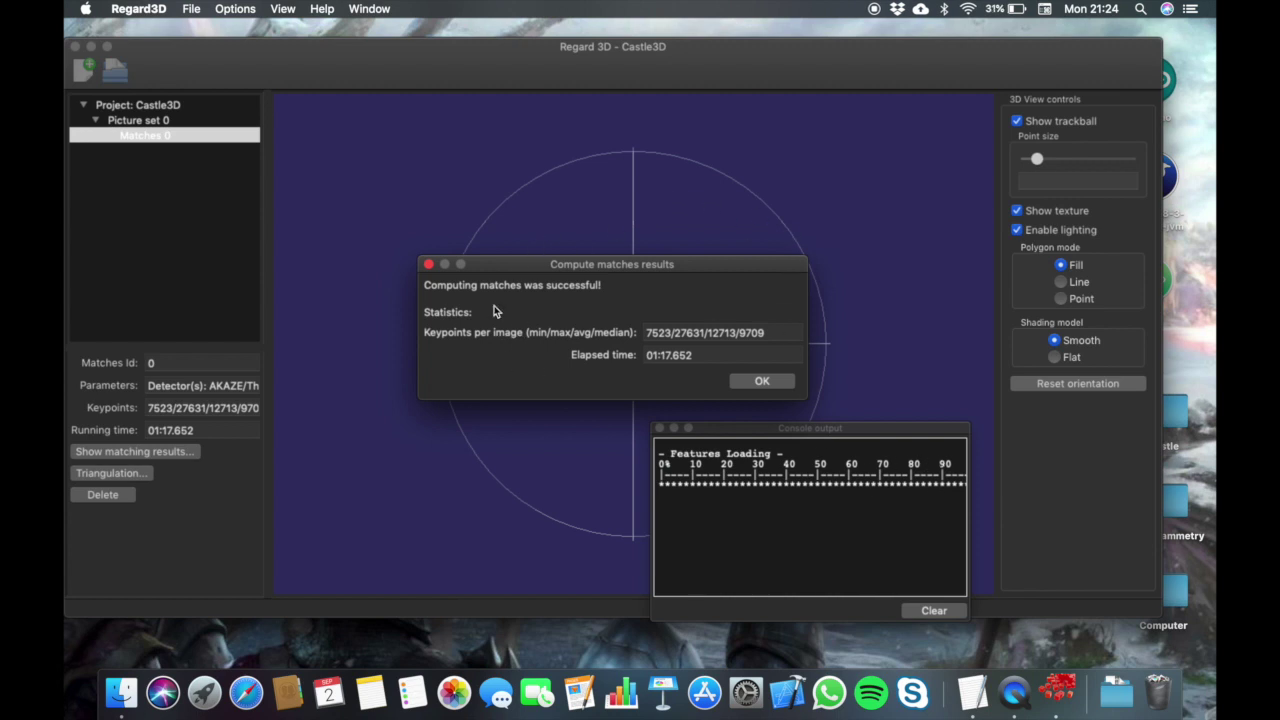
left_click(769, 382)
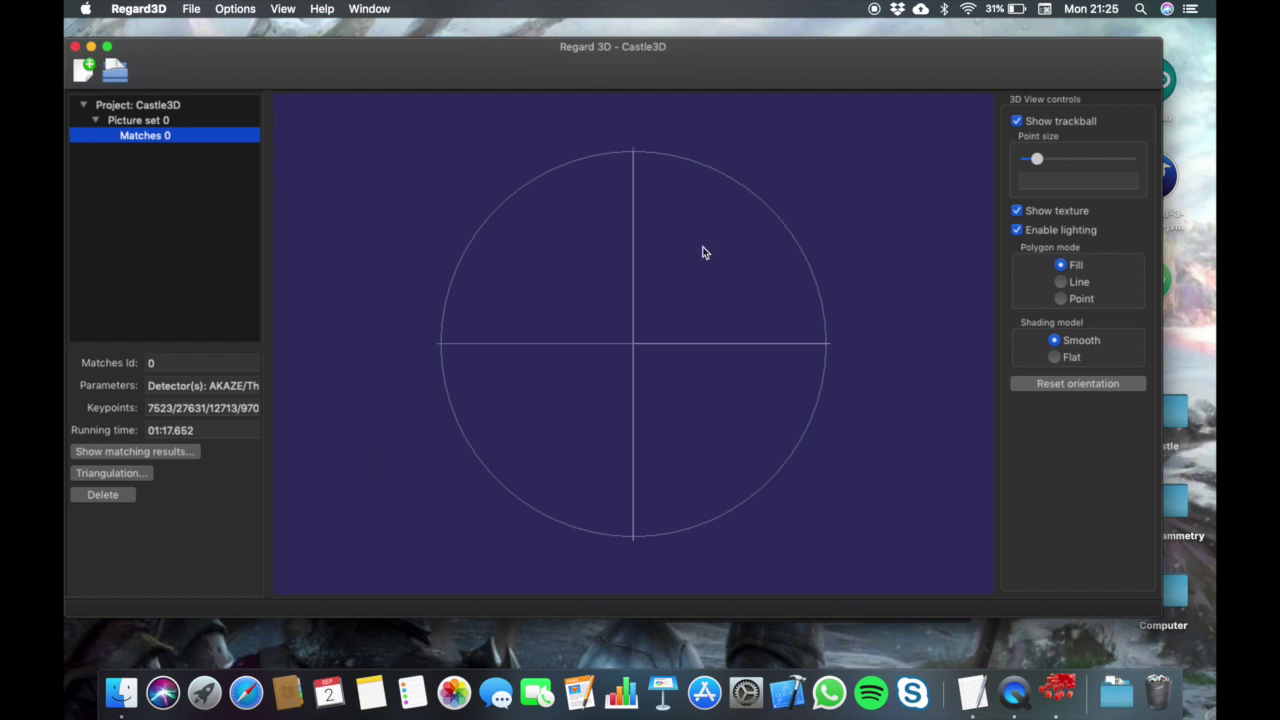
- Triangulate the matches using Incremental Structure from Motion, the image pair with highest matches, and refined camera intrinsics
left_click(94, 475)
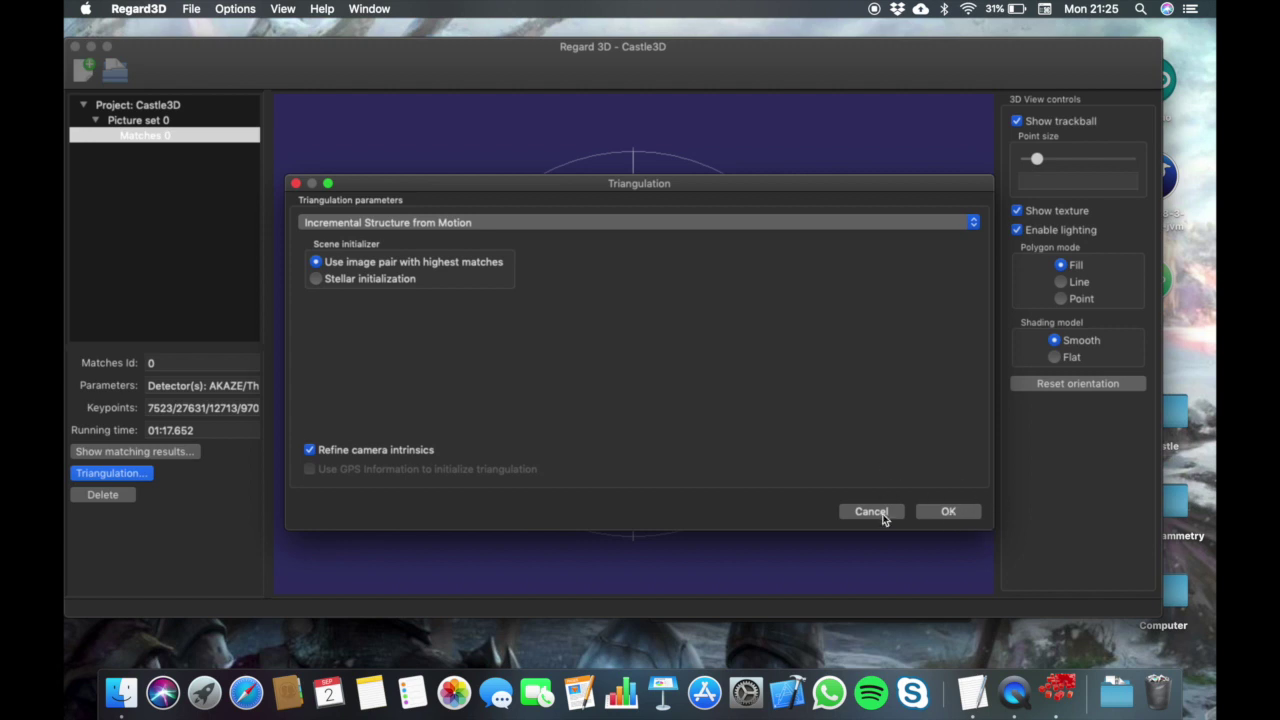
left_click(950, 512)
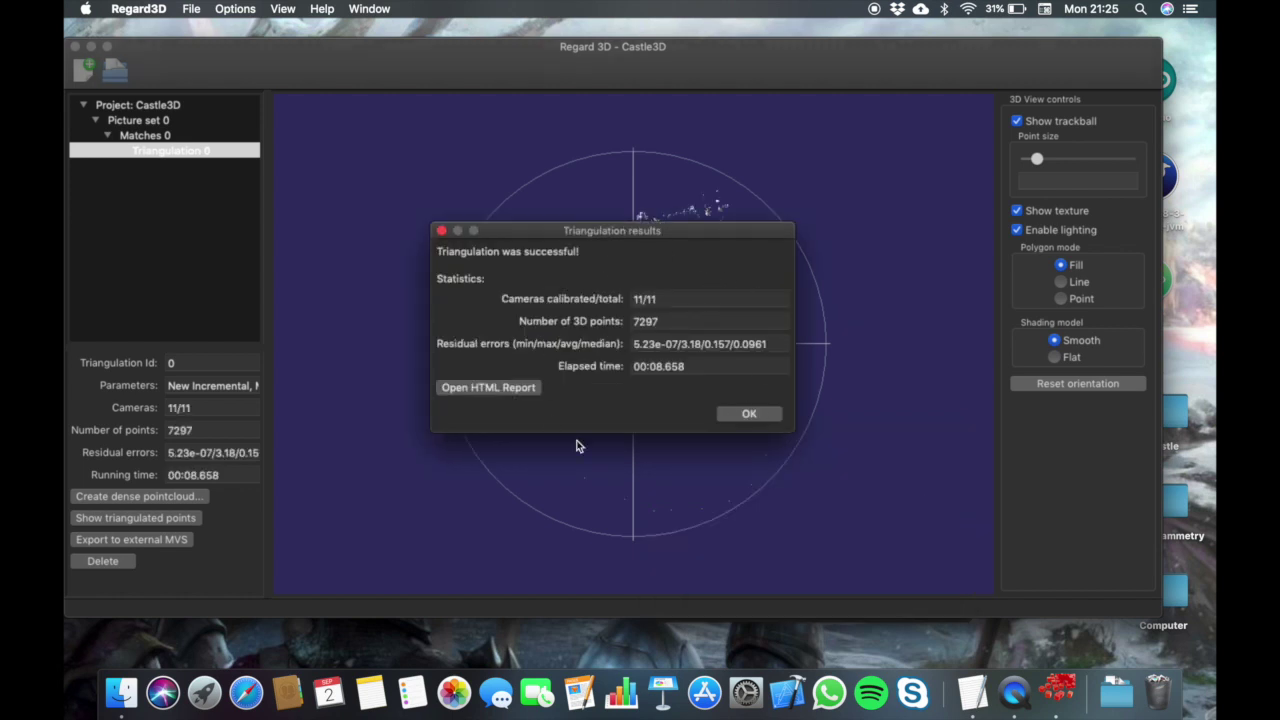
left_click(758, 416)
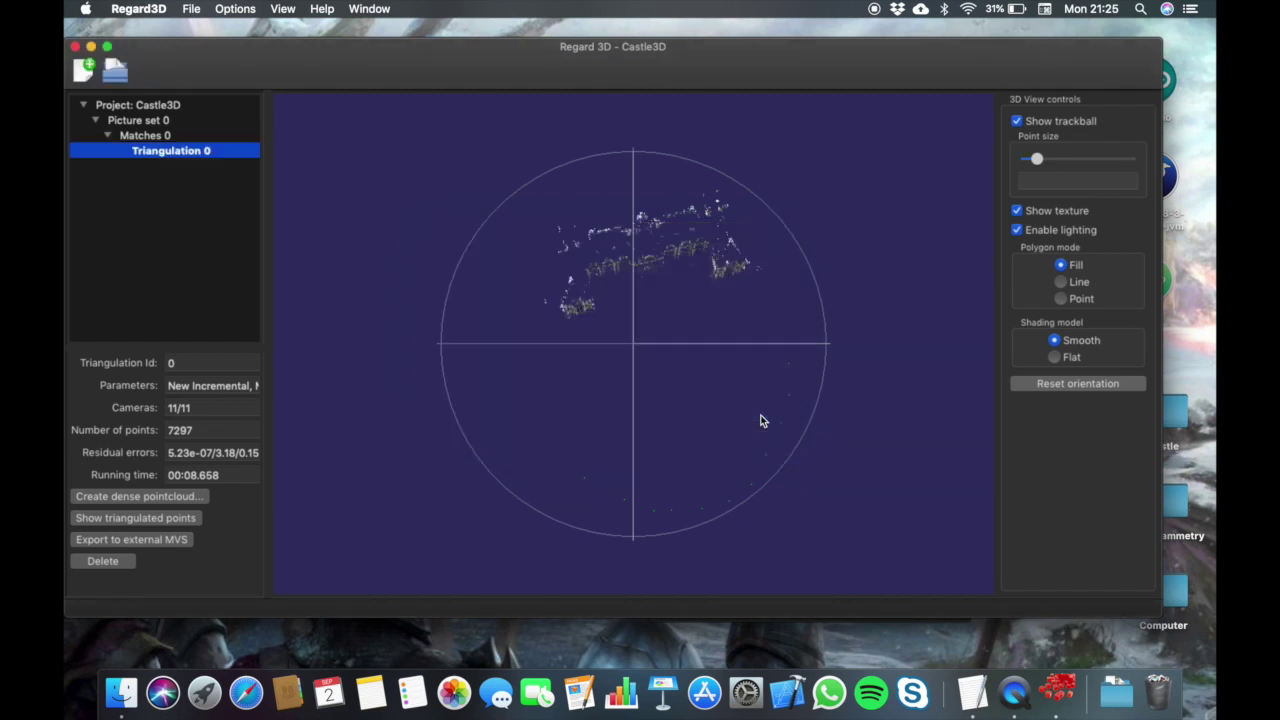
- Examine the triangulated castle point cloud from several angles, both close up and from a distance
left_click_drag(700, 338, 620, 345)
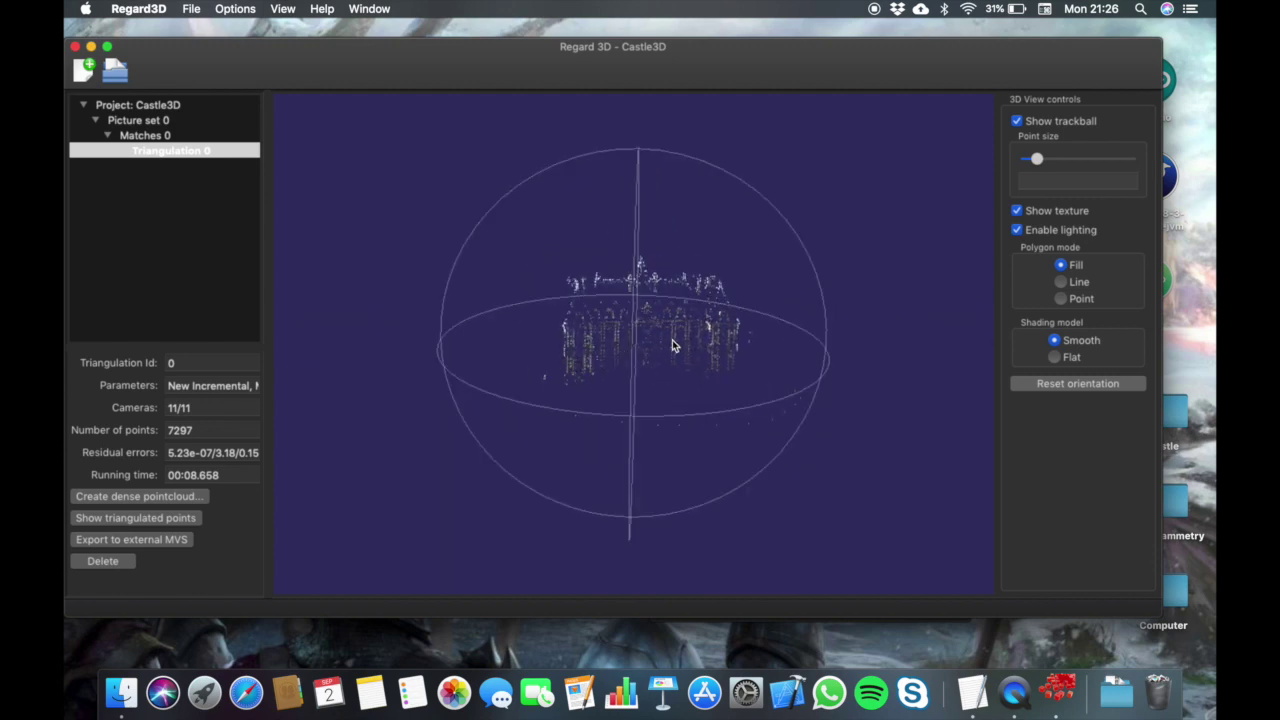
left_click_drag(632, 409, 571, 351)
scroll(635, 345, "up", 5)
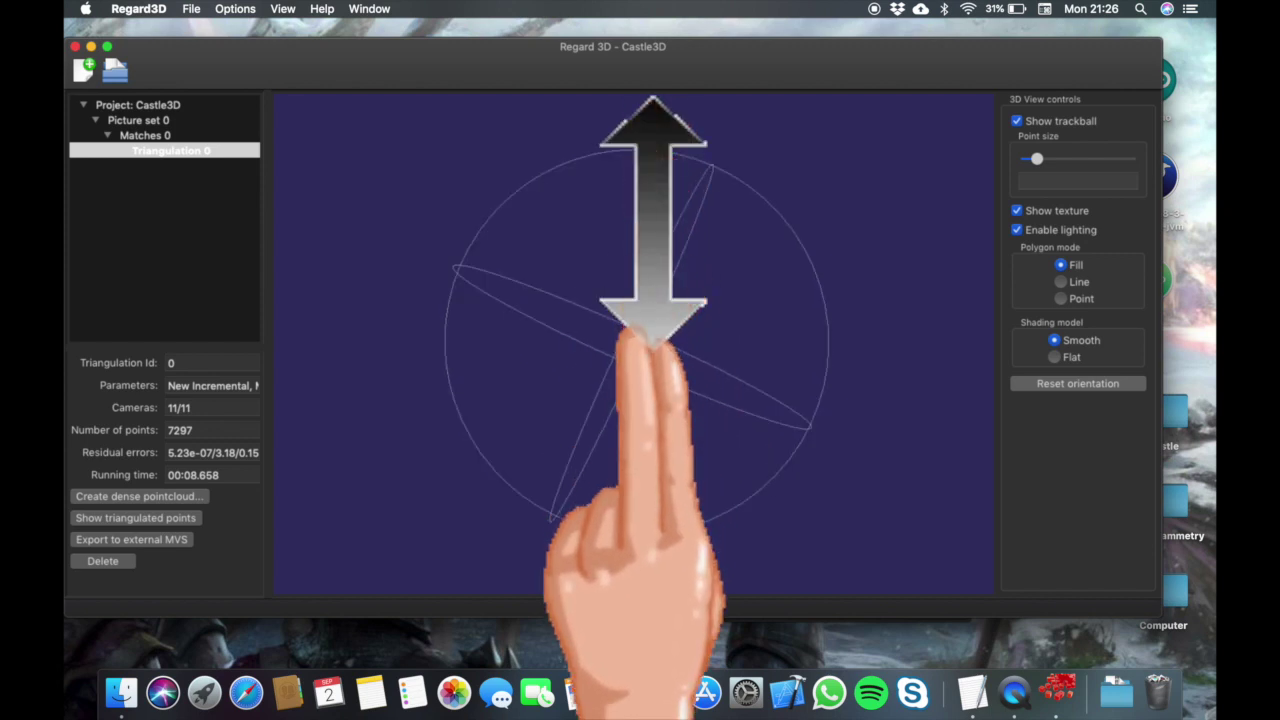
scroll(648, 355, "down", 5)
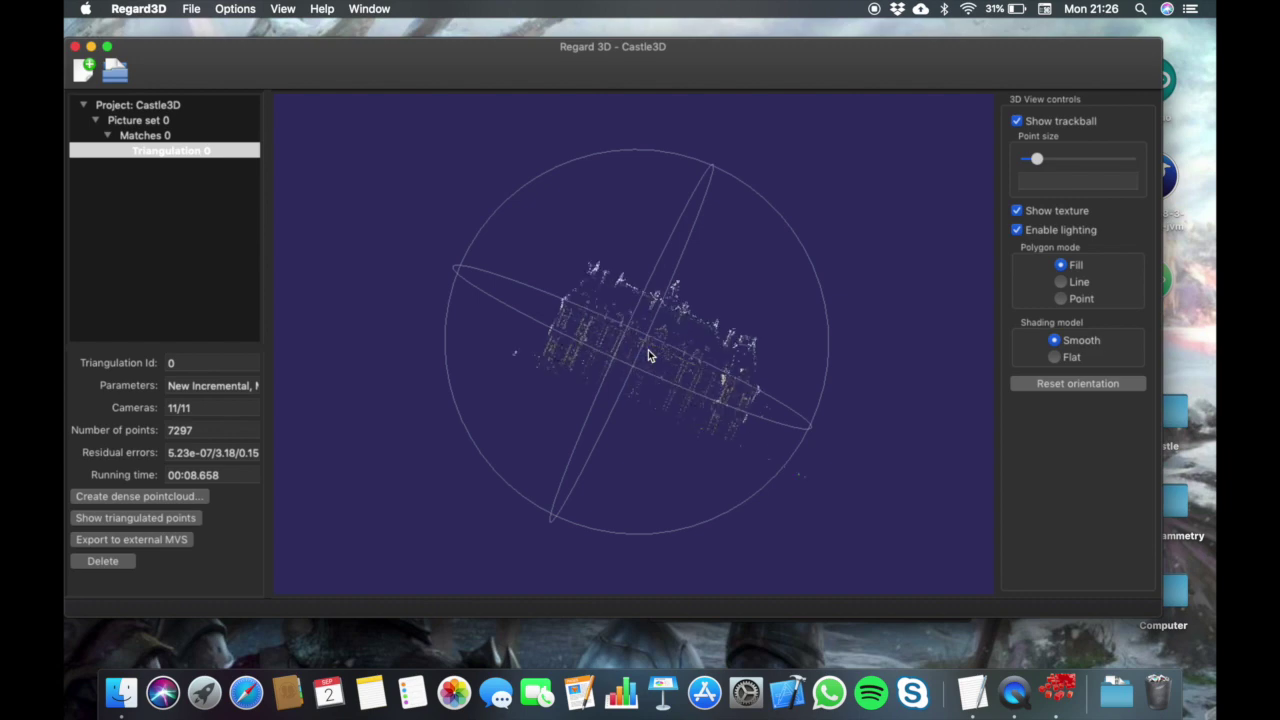
scroll(648, 350, "down", 2)
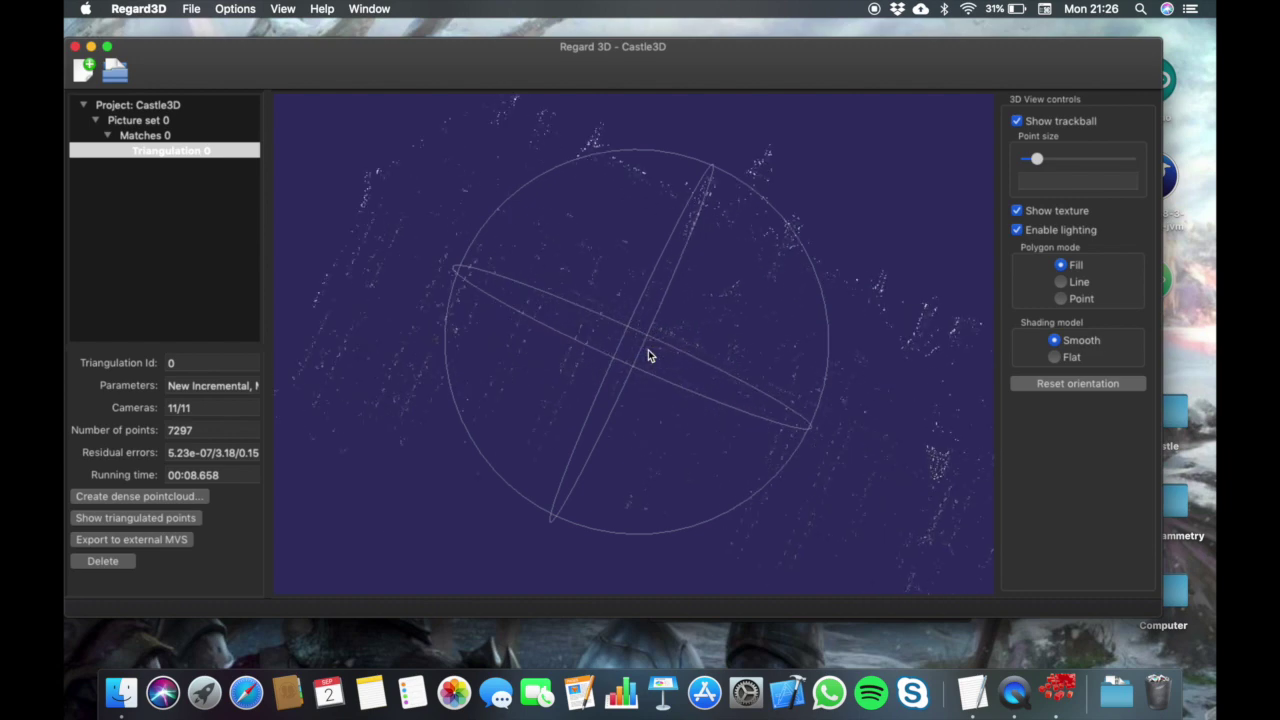
left_click_drag(543, 412, 655, 483)
left_click_drag(830, 355, 737, 323)
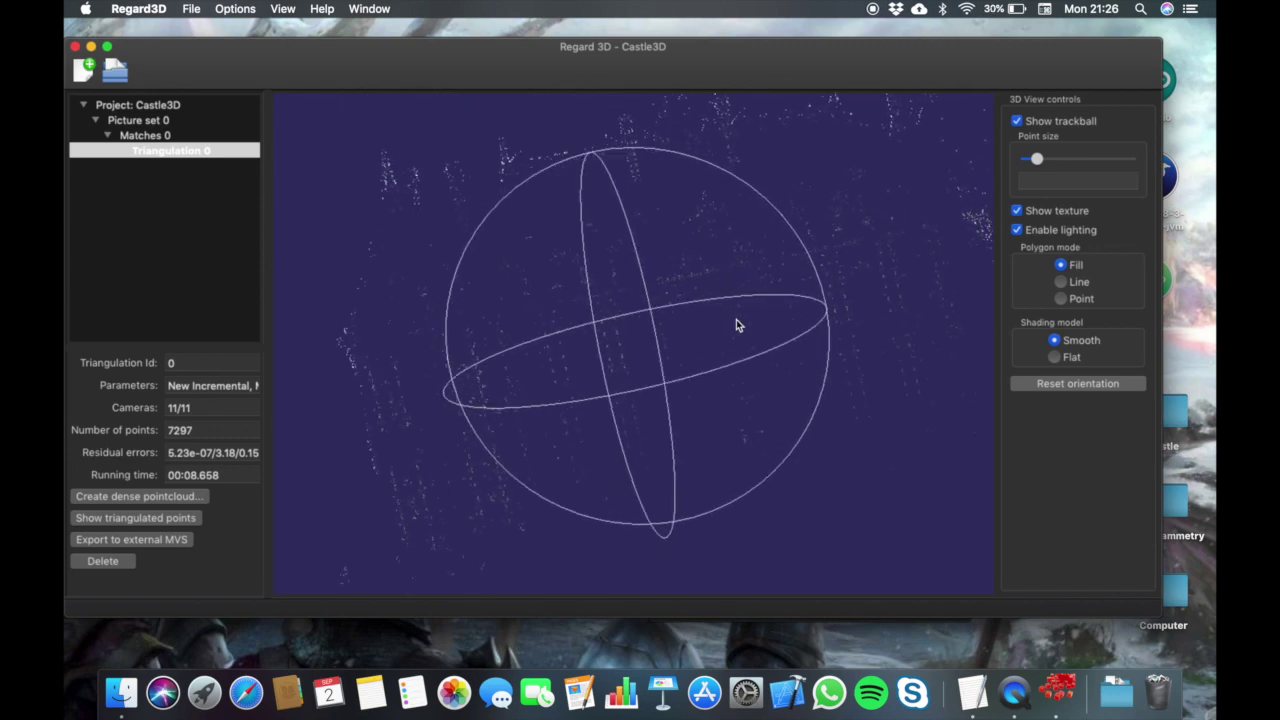
scroll(736, 320, "down", 3)
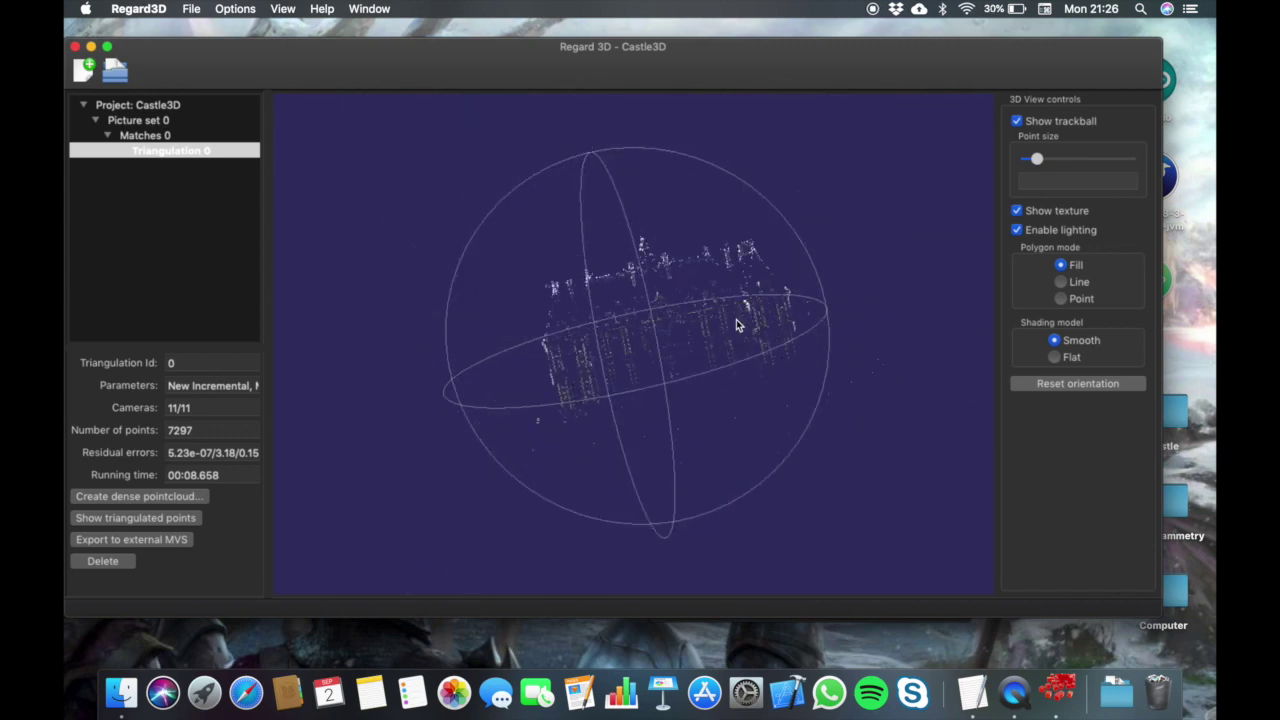
scroll(736, 325, "up", 5)
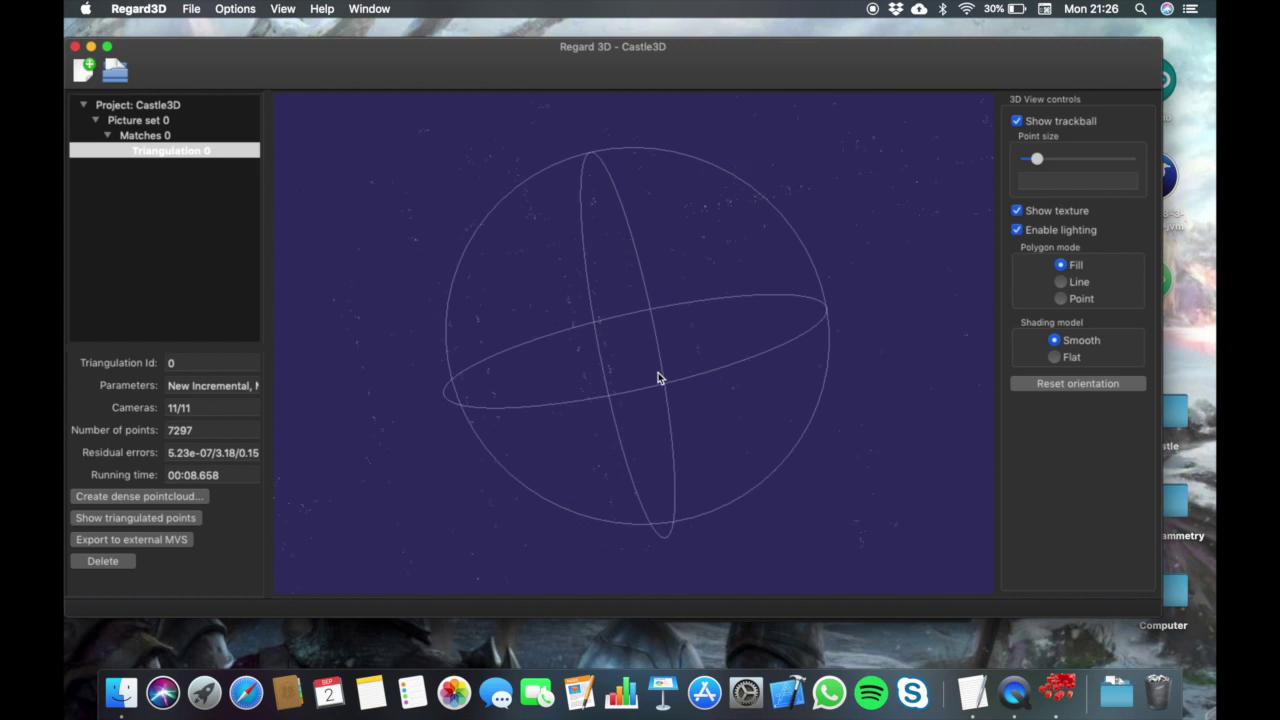
scroll(659, 437, "down", 5)
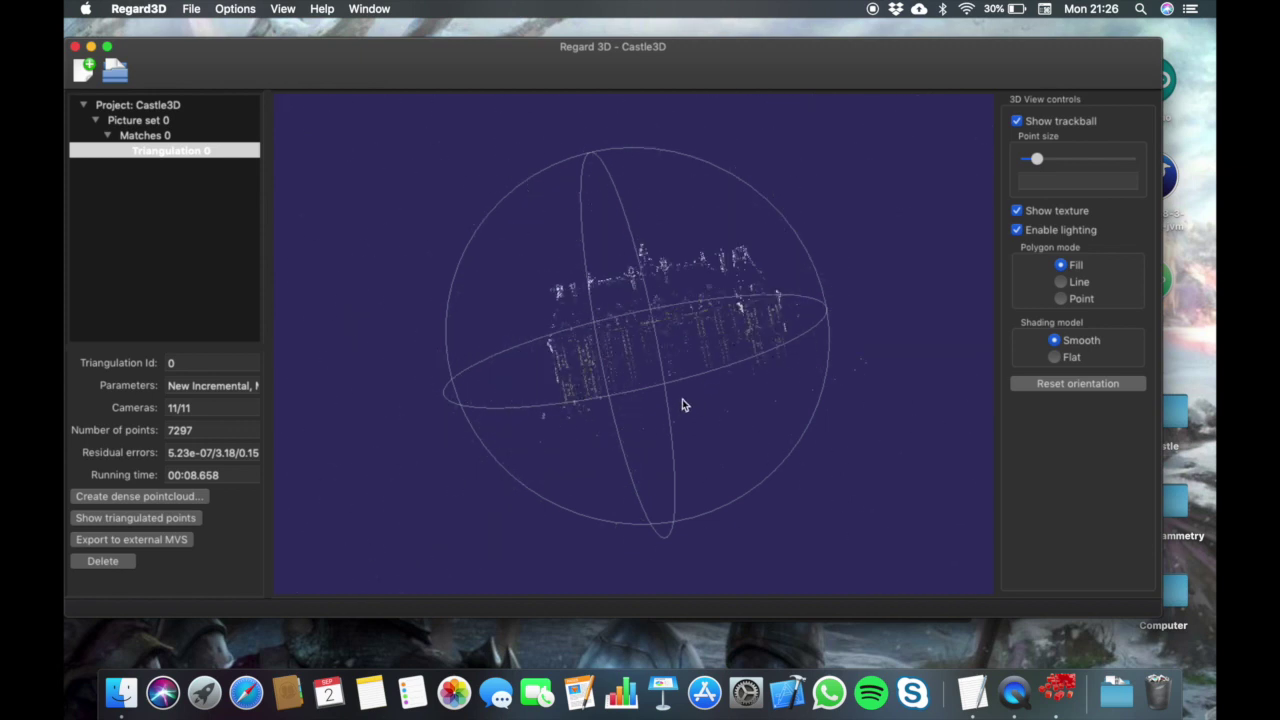
scroll(682, 404, "up", 5)
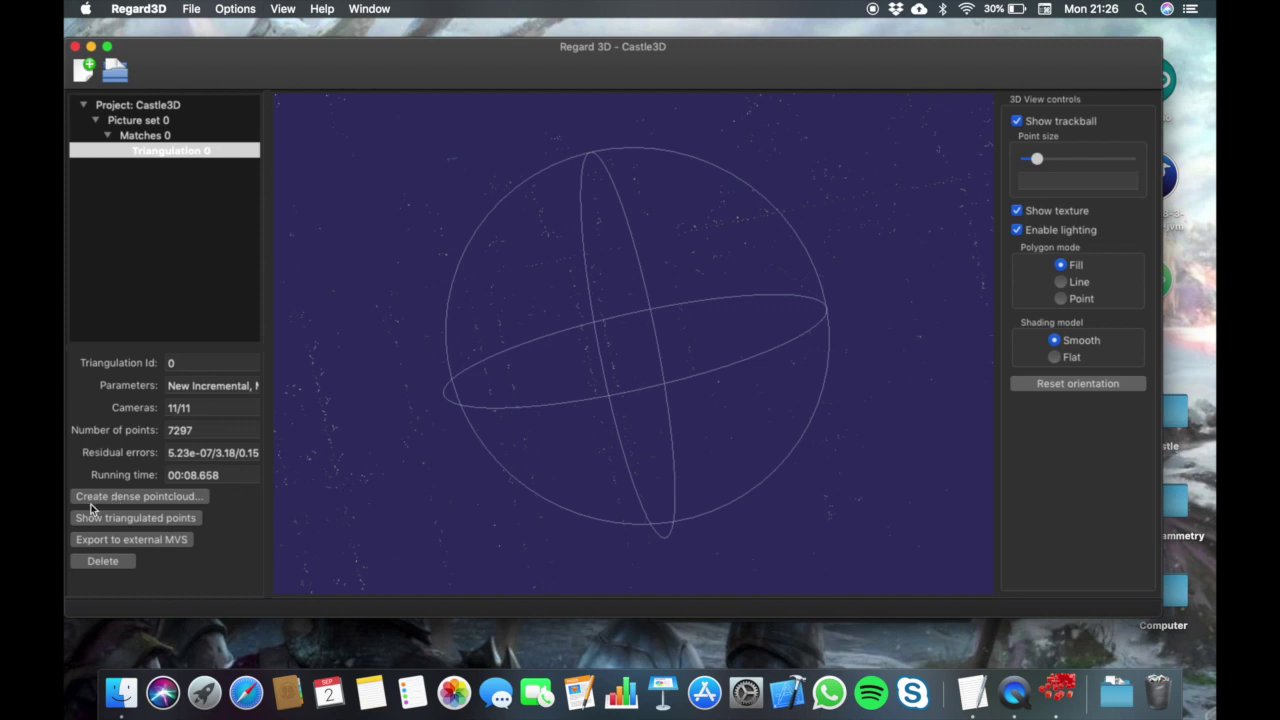
- Create a dense point cloud with CMVS/PMVS: 4 threads, visibility information, 100 images per cluster, level 1, cell size 2, threshold 0.7, wsize 7, minimum image number 3
left_click(152, 498)
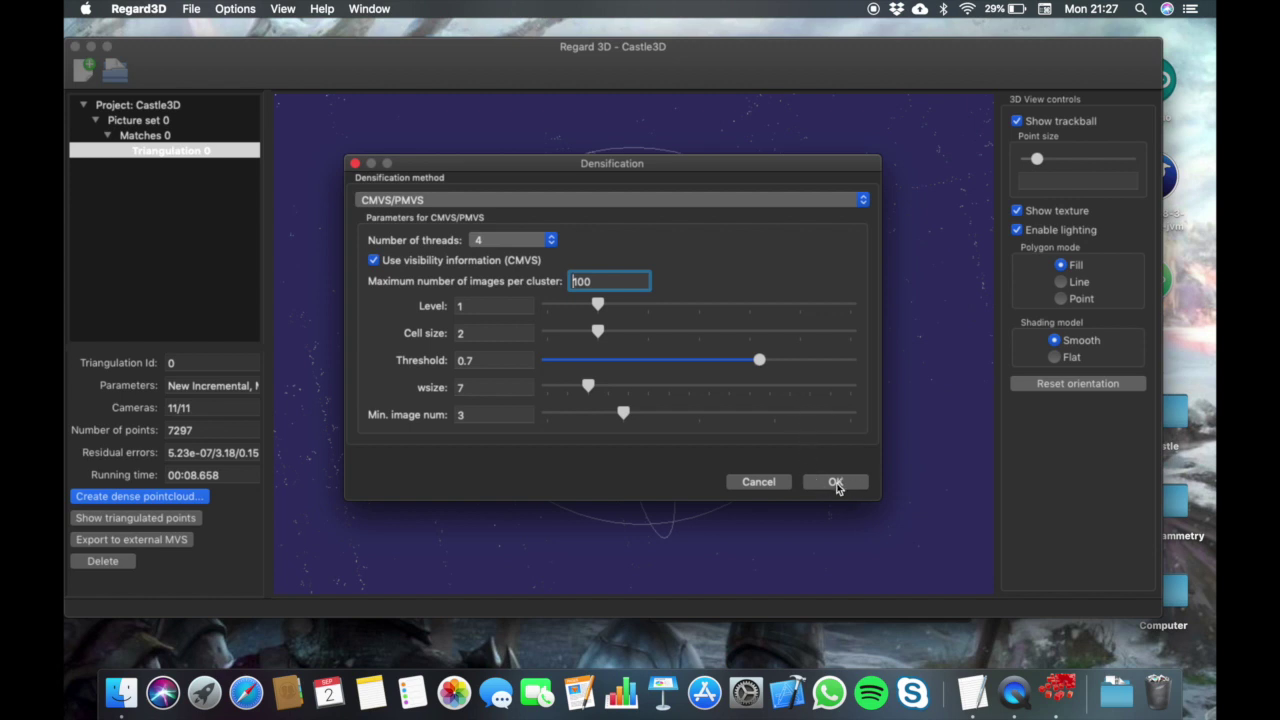
left_click(836, 482)
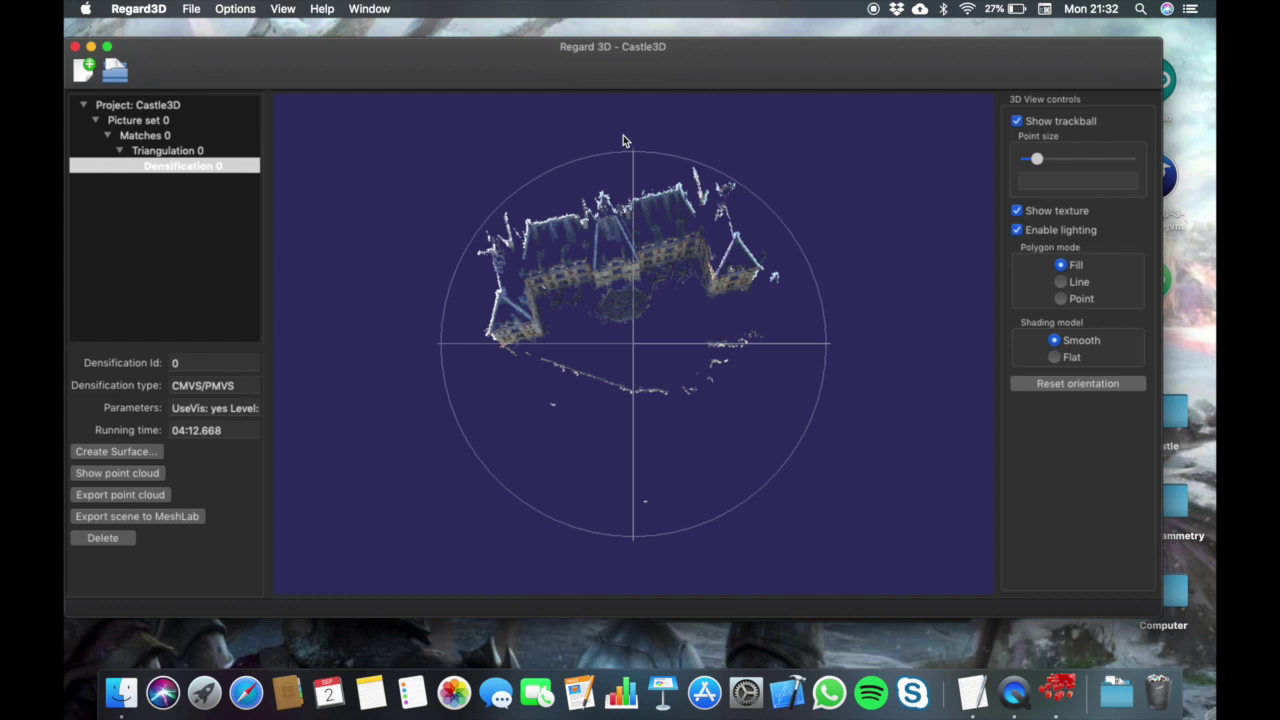
- Examine the dense castle point cloud from the front and oblique angles, checking the facade's point density close up
left_click_drag(605, 477, 500, 368)
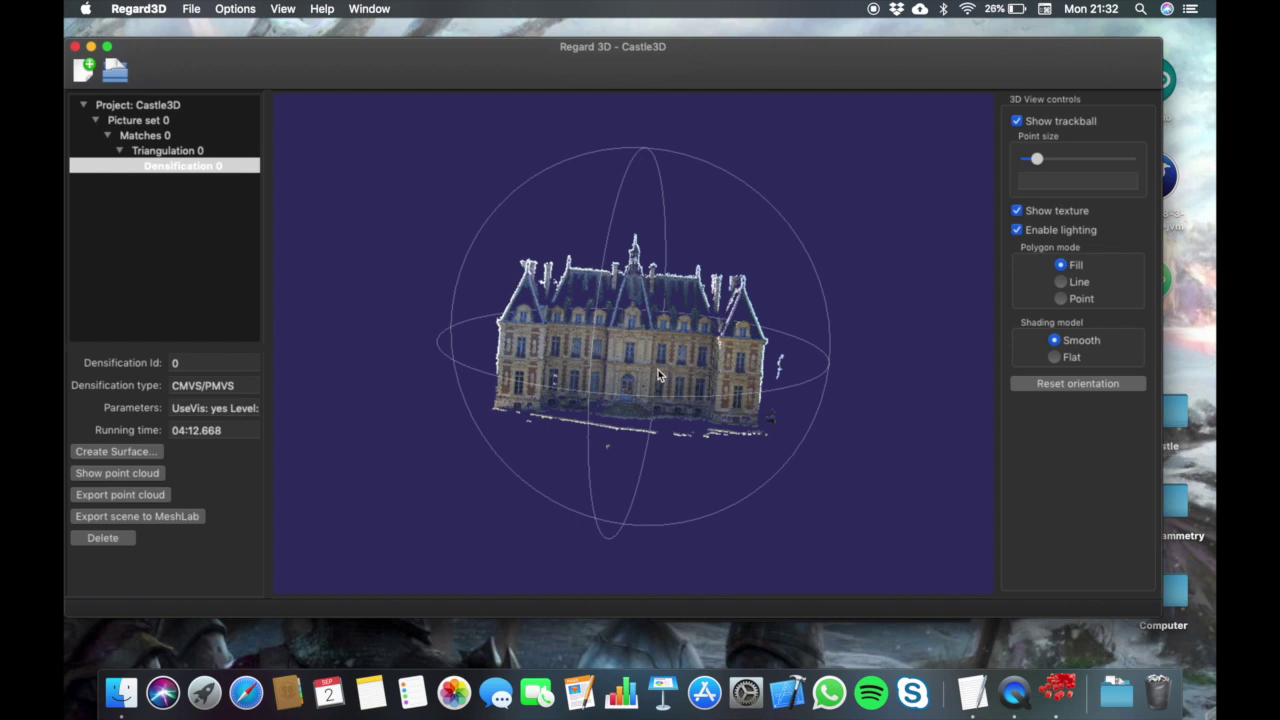
left_click_drag(645, 390, 815, 462)
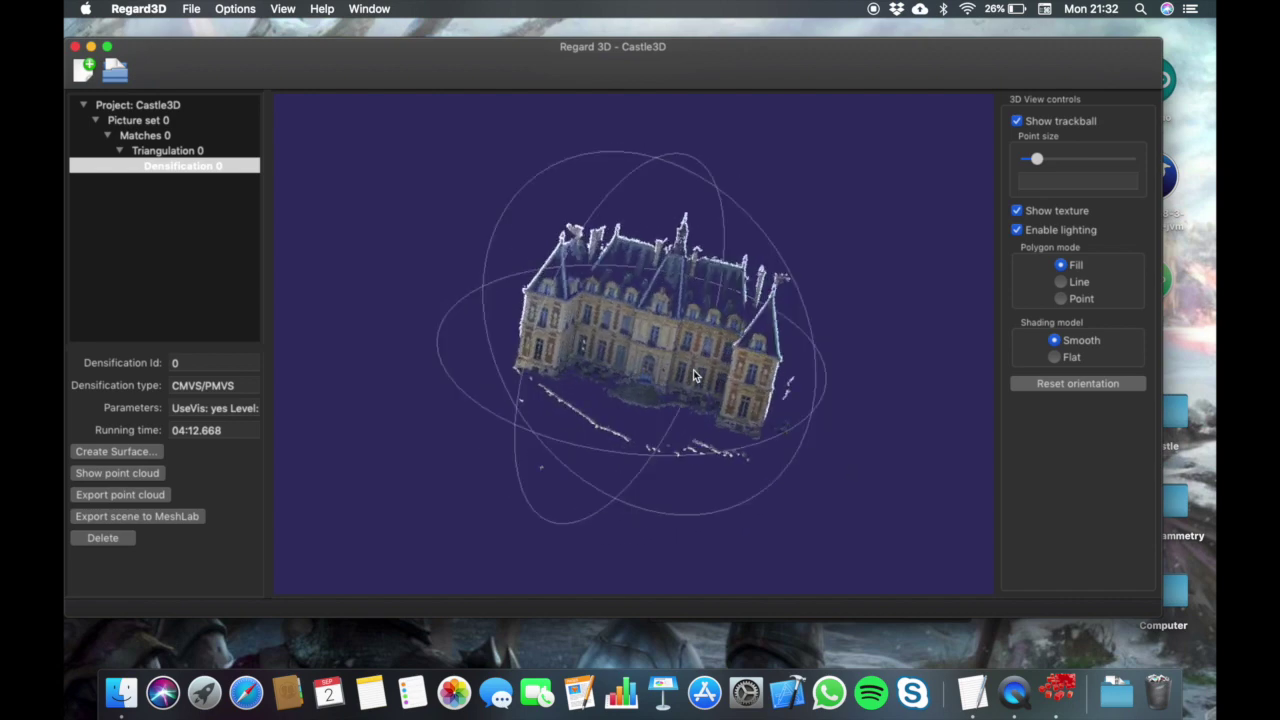
left_click_drag(457, 351, 540, 290)
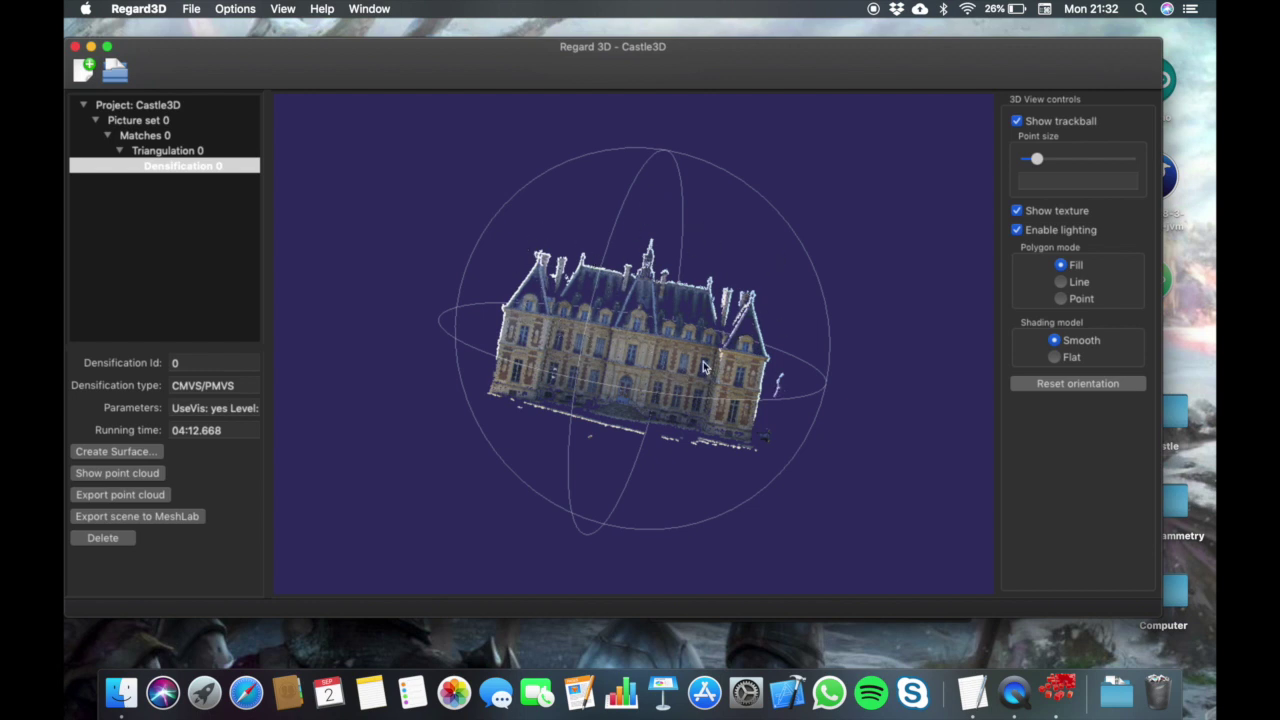
left_click_drag(590, 392, 753, 341)
left_click_drag(808, 257, 697, 314)
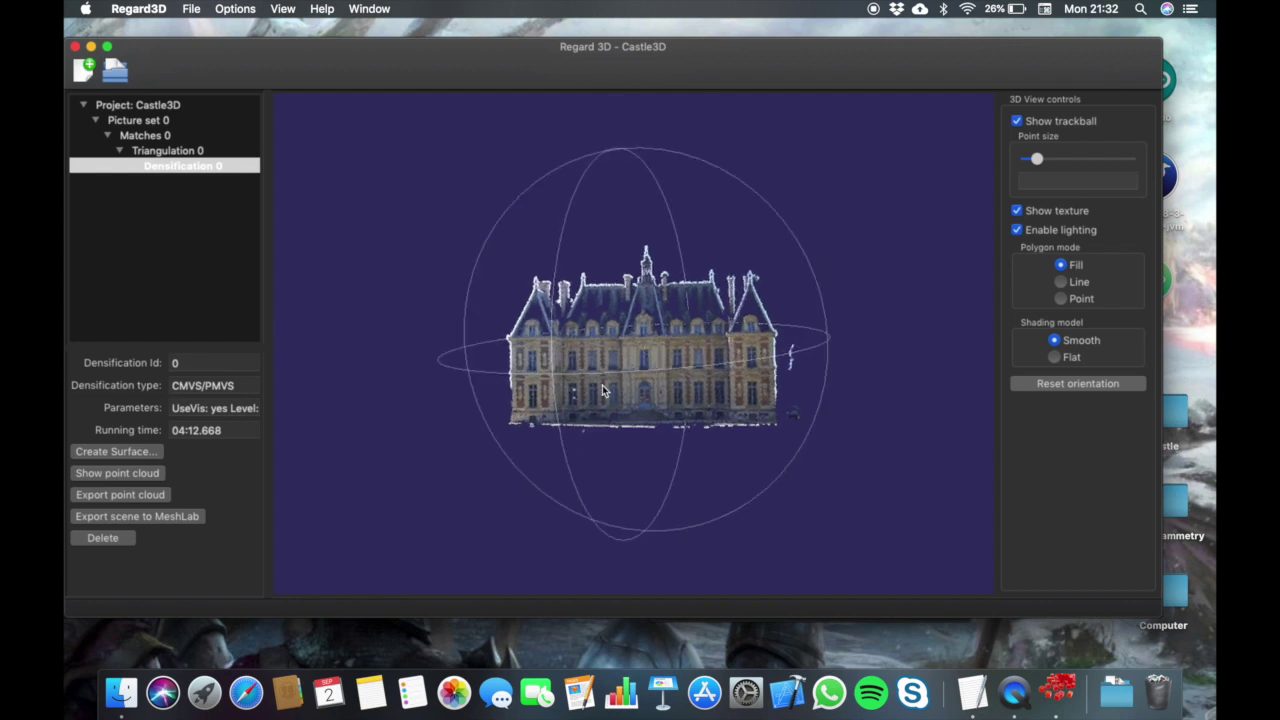
scroll(602, 390, "up", 10)
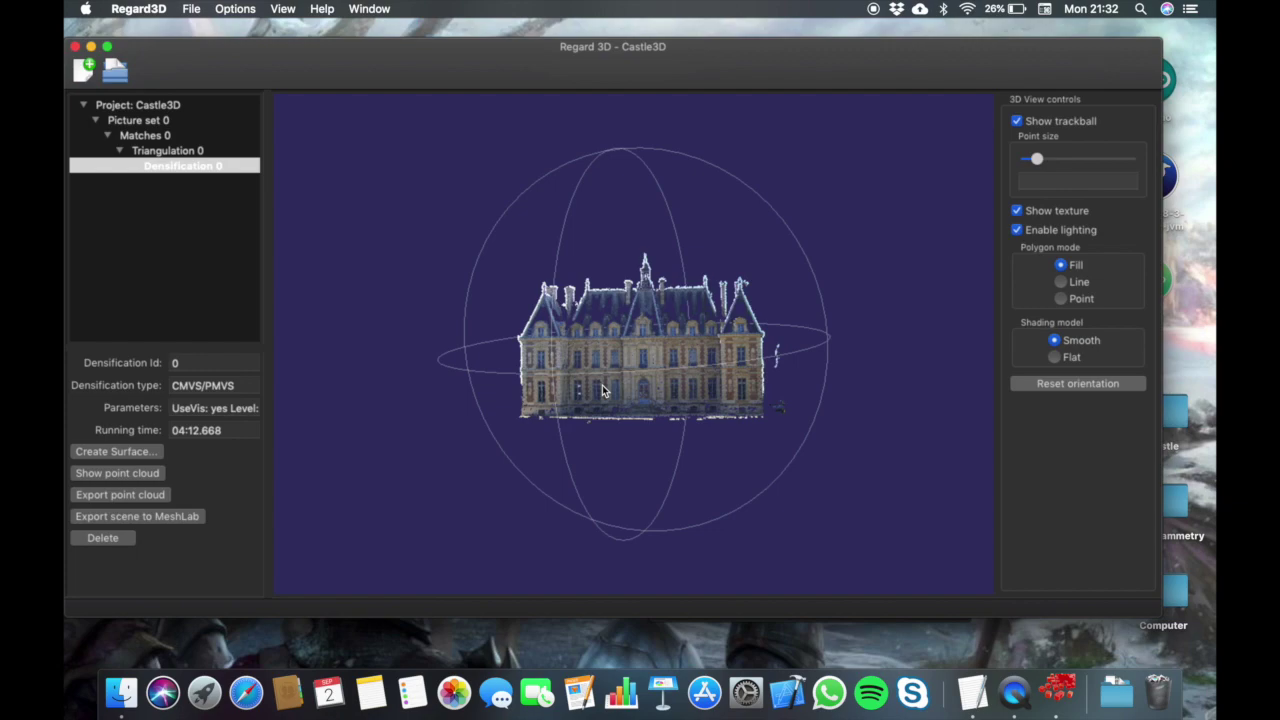
scroll(602, 390, "up", 5)
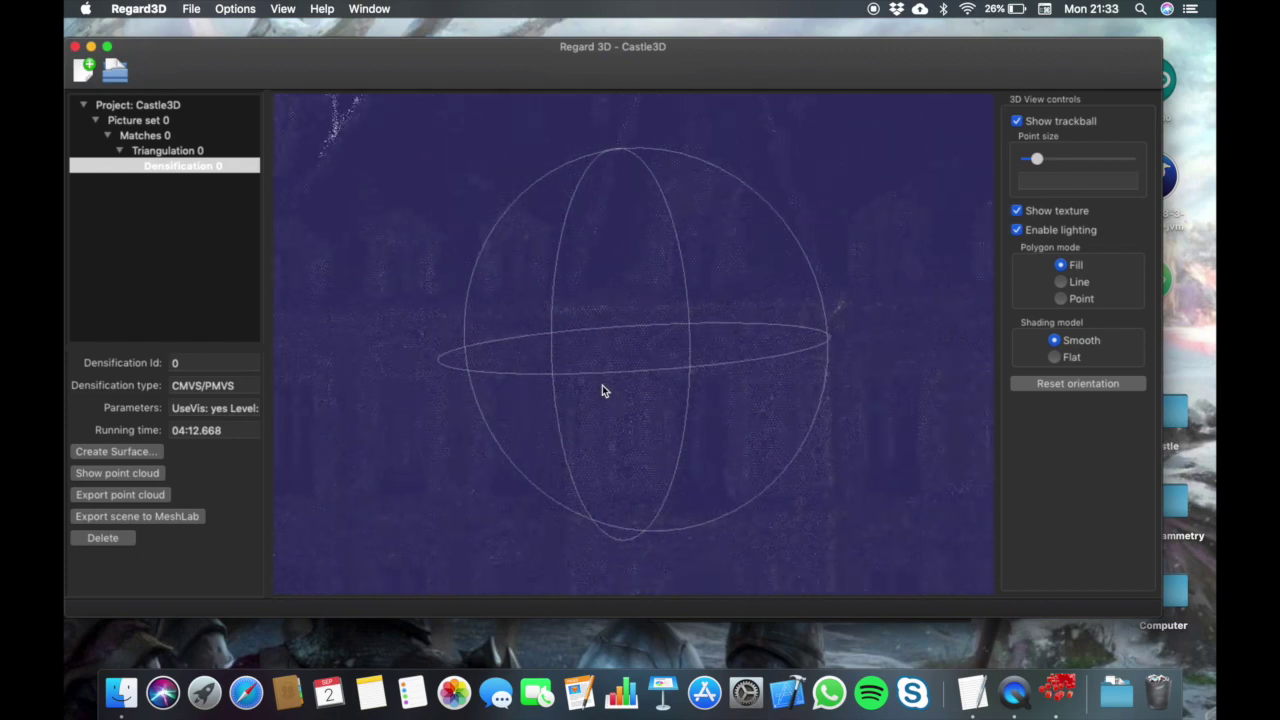
scroll(602, 390, "down", 15)
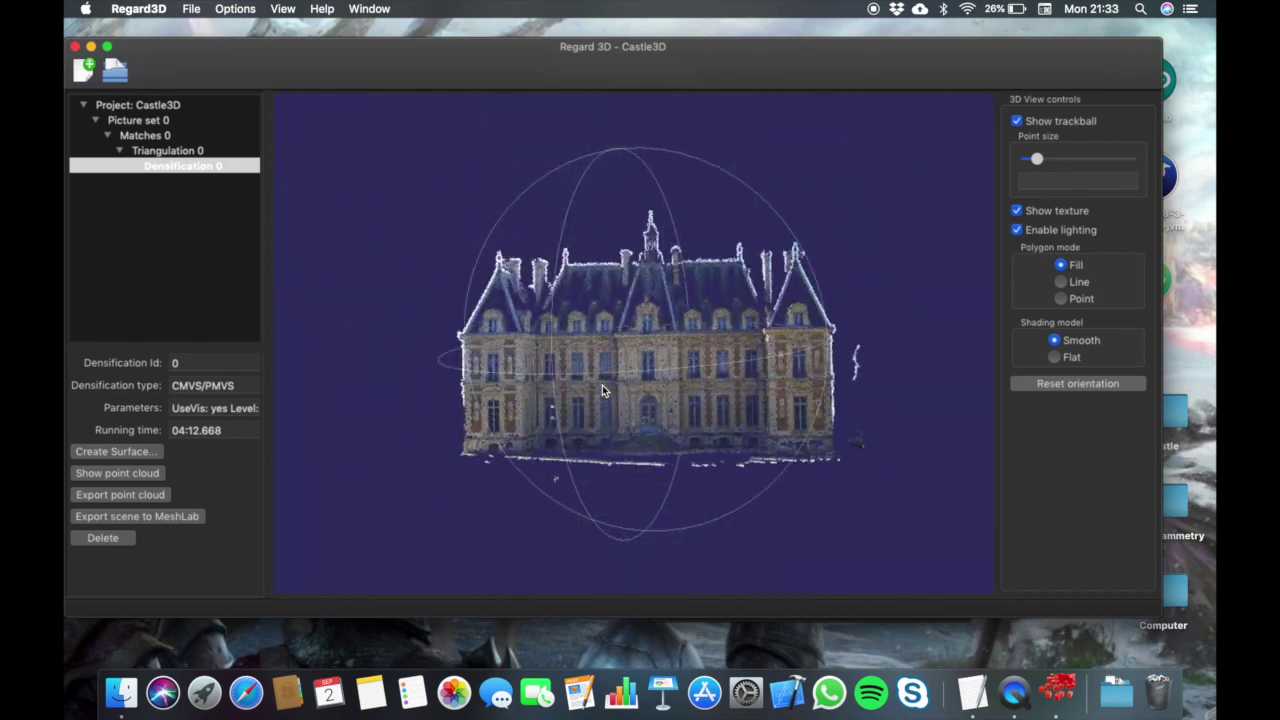
scroll(602, 390, "up", 15)
scroll(602, 390, "up", 3)
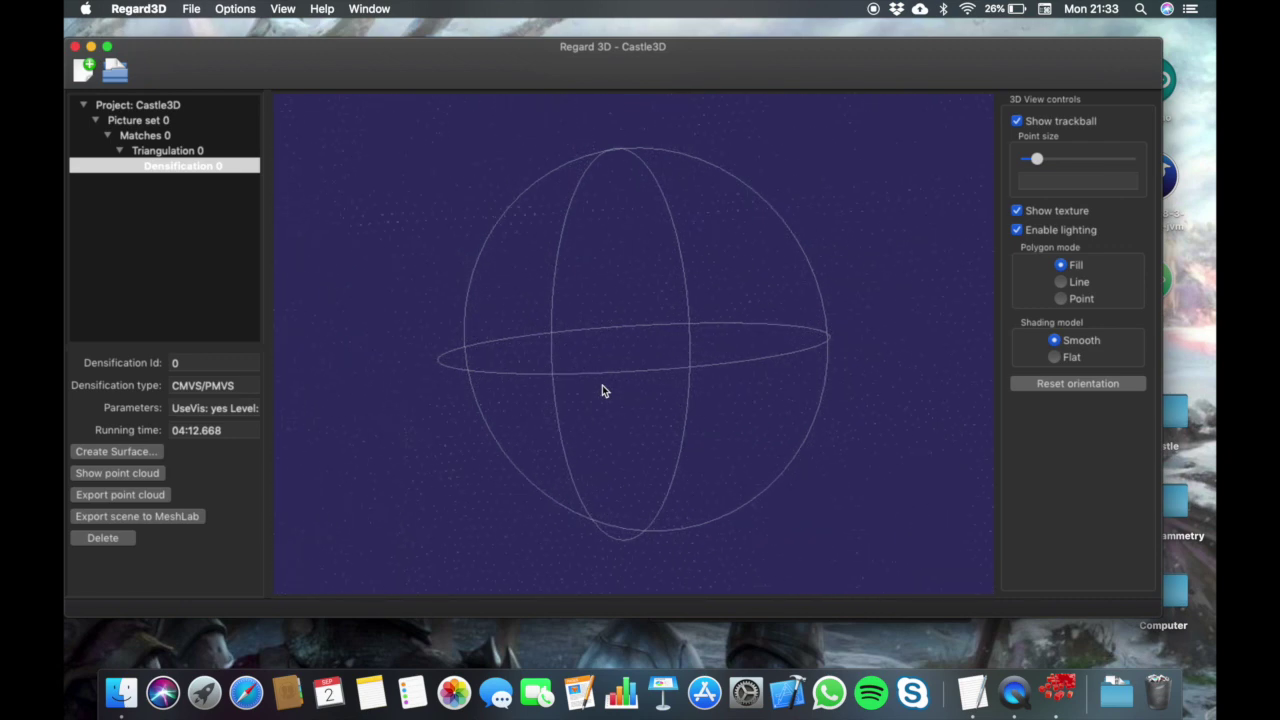
scroll(602, 390, "down", 10)
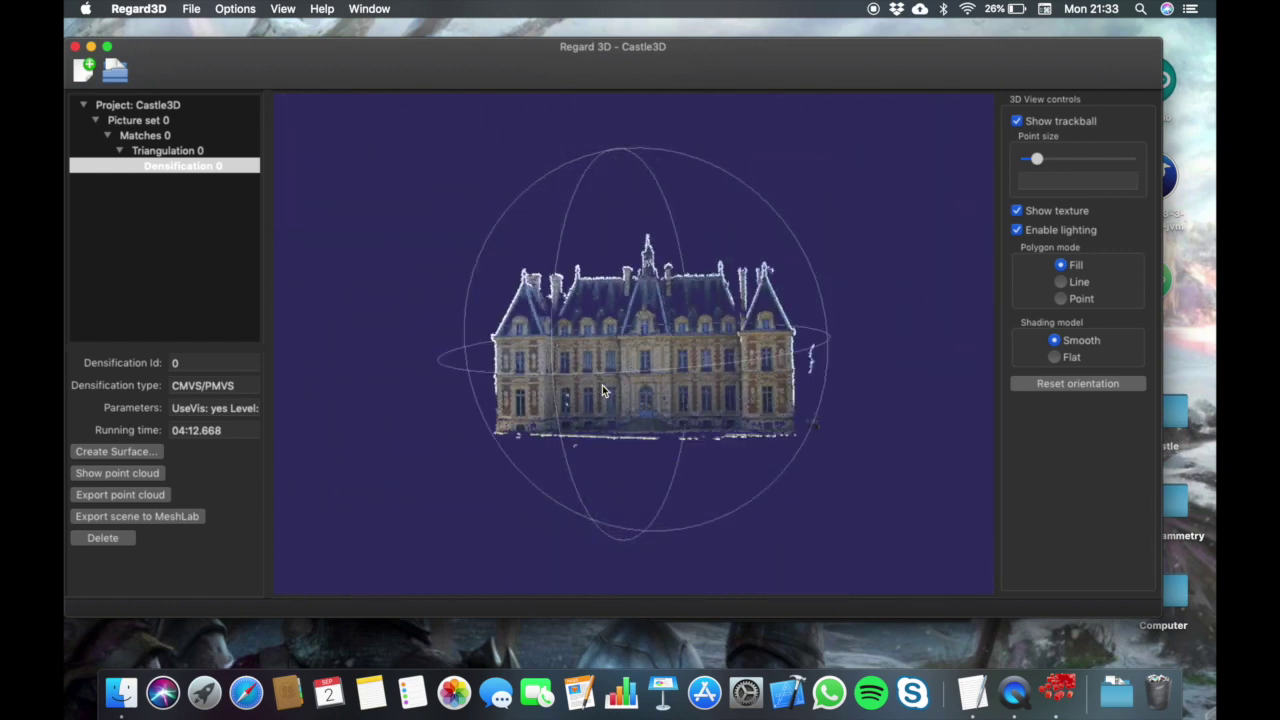
left_click_drag(498, 368, 662, 382)
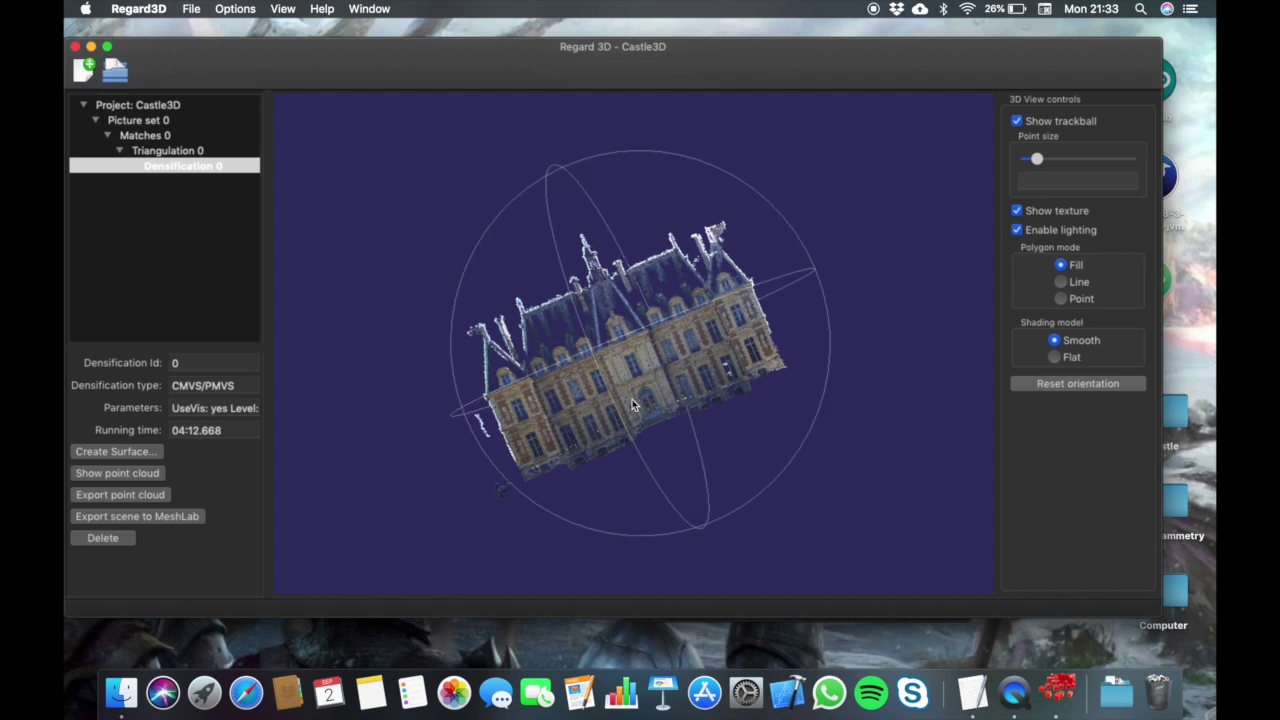
scroll(632, 405, "up", 6)
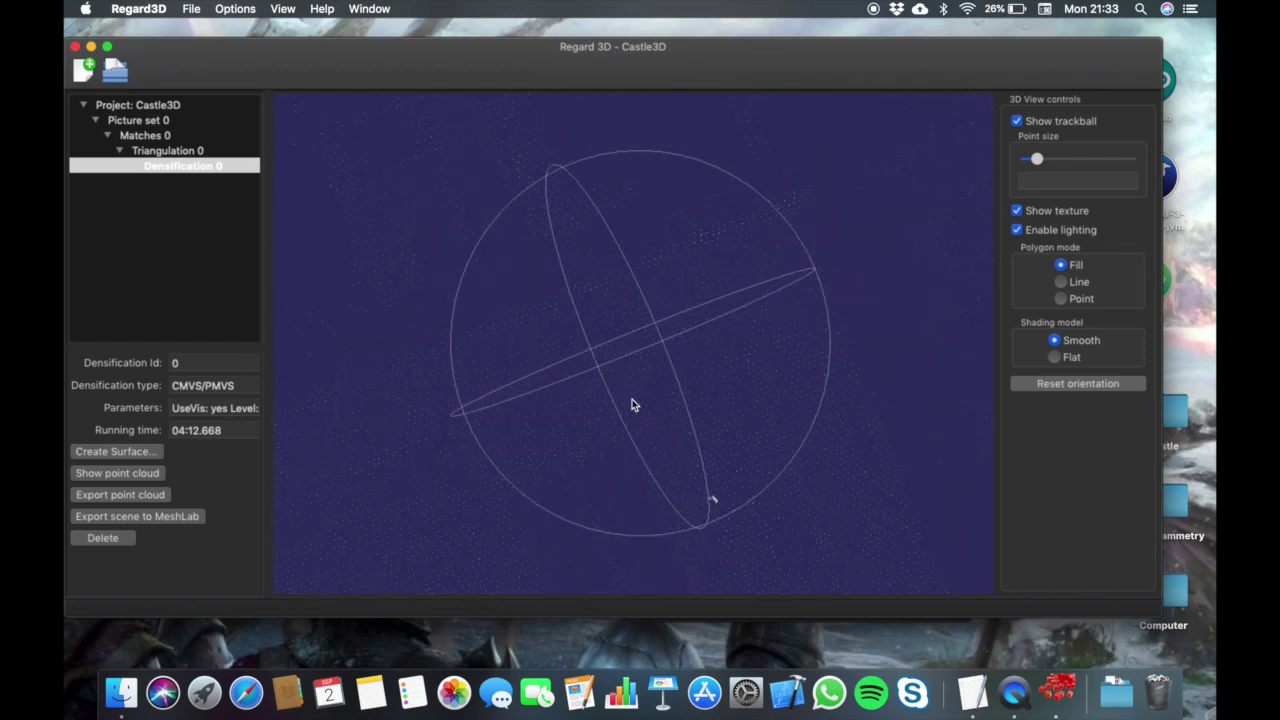
scroll(632, 405, "down", 6)
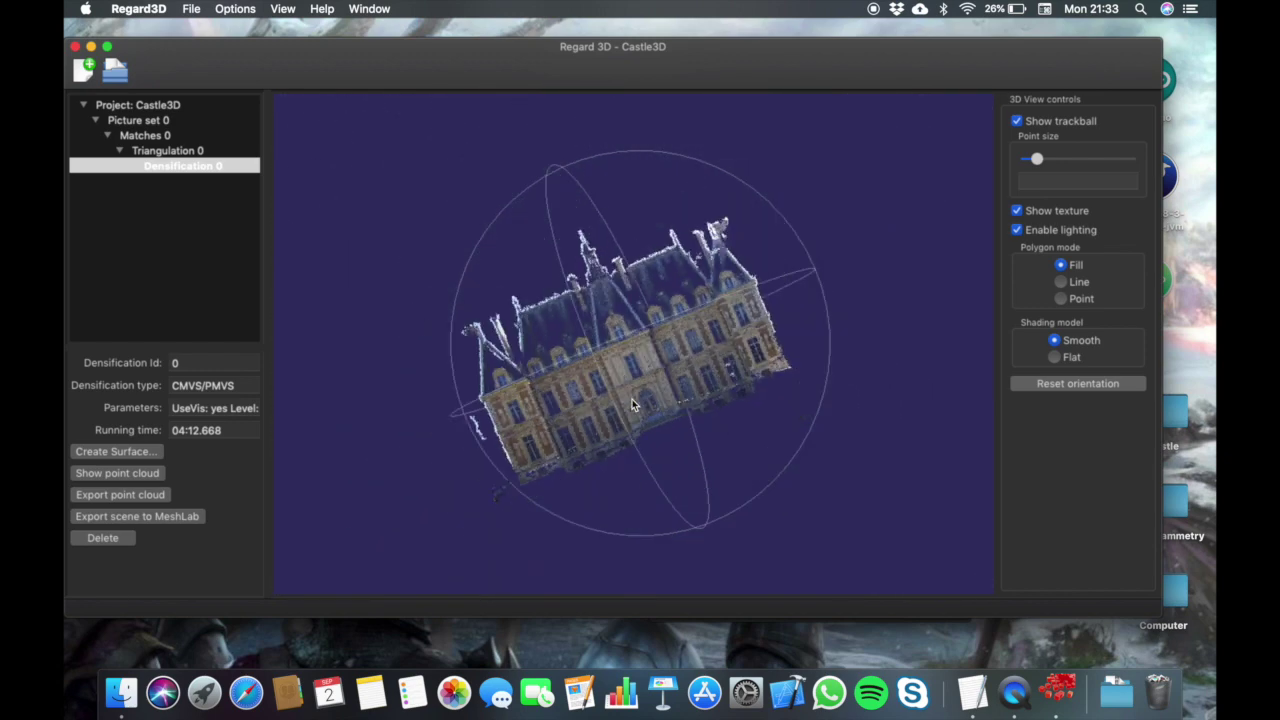
left_click_drag(632, 405, 797, 313)
left_click_drag(601, 409, 663, 344)
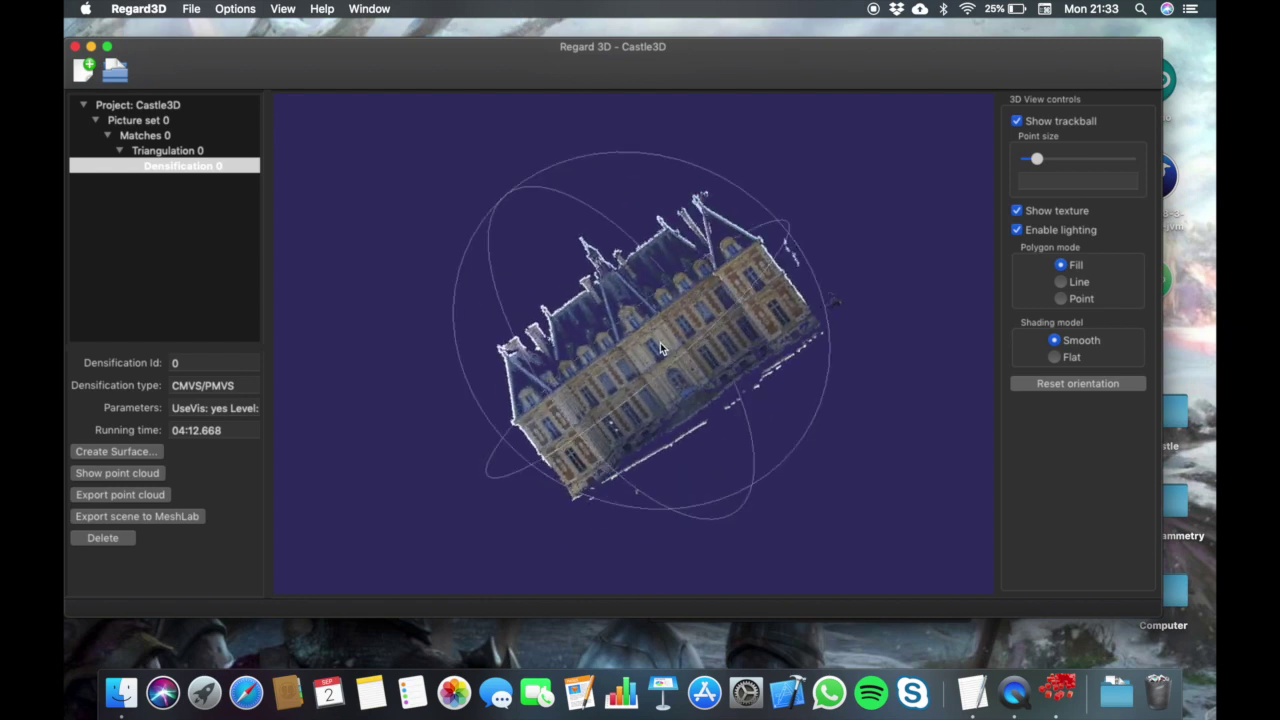
scroll(659, 345, "down", 3)
scroll(659, 345, "up", 10)
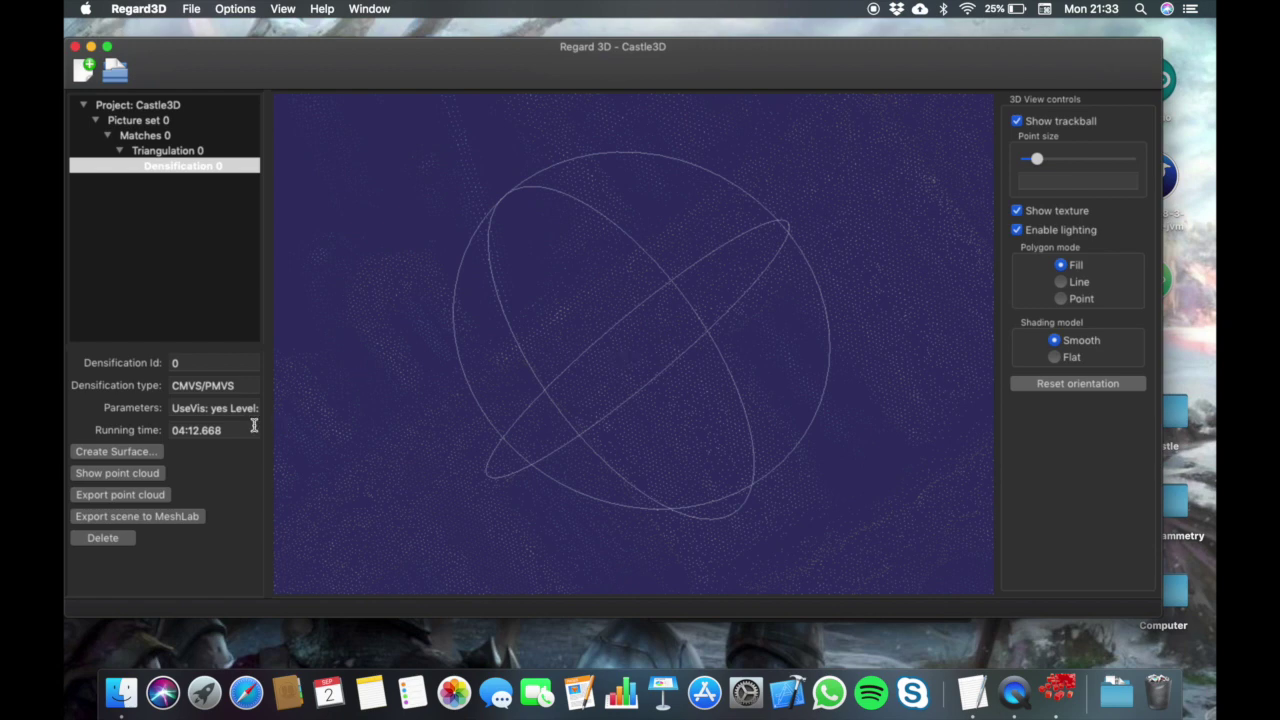
- Generate a Poisson surface with depth 9, samples per node 1, point weight 4, trim threshold 5, and colored vertices using 3 neighbours
left_click(114, 452)
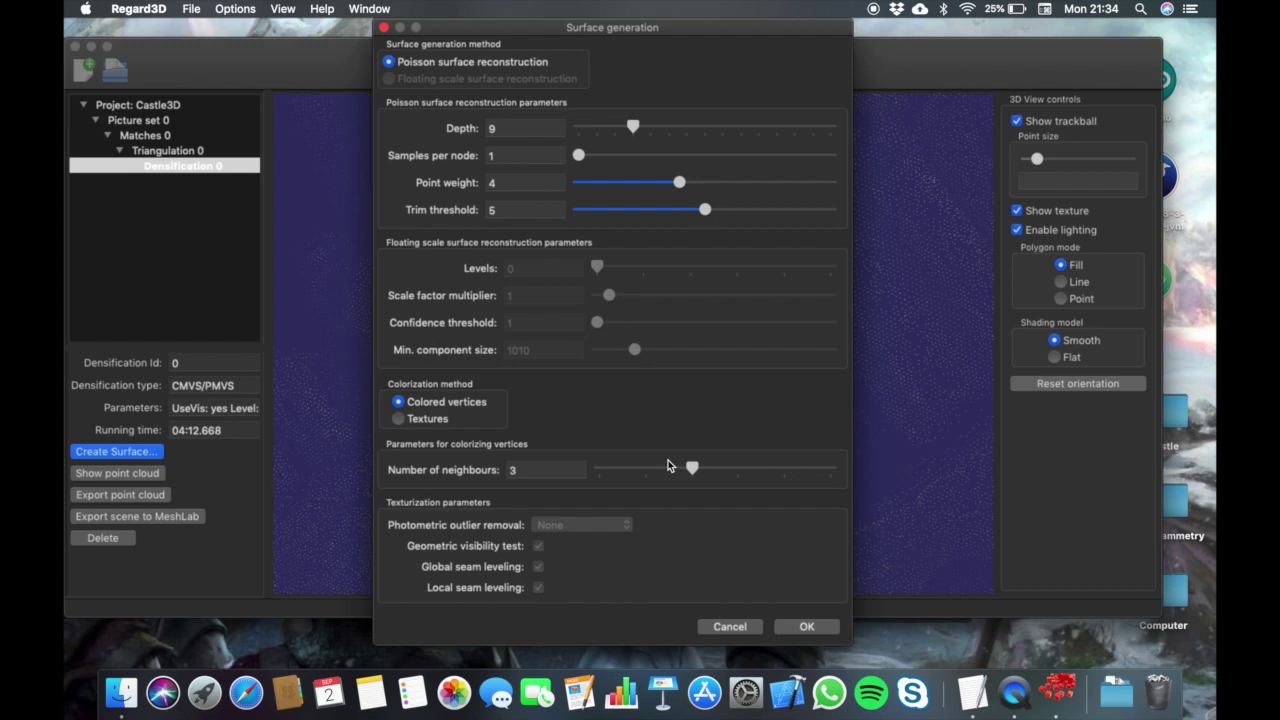
left_click(807, 627)
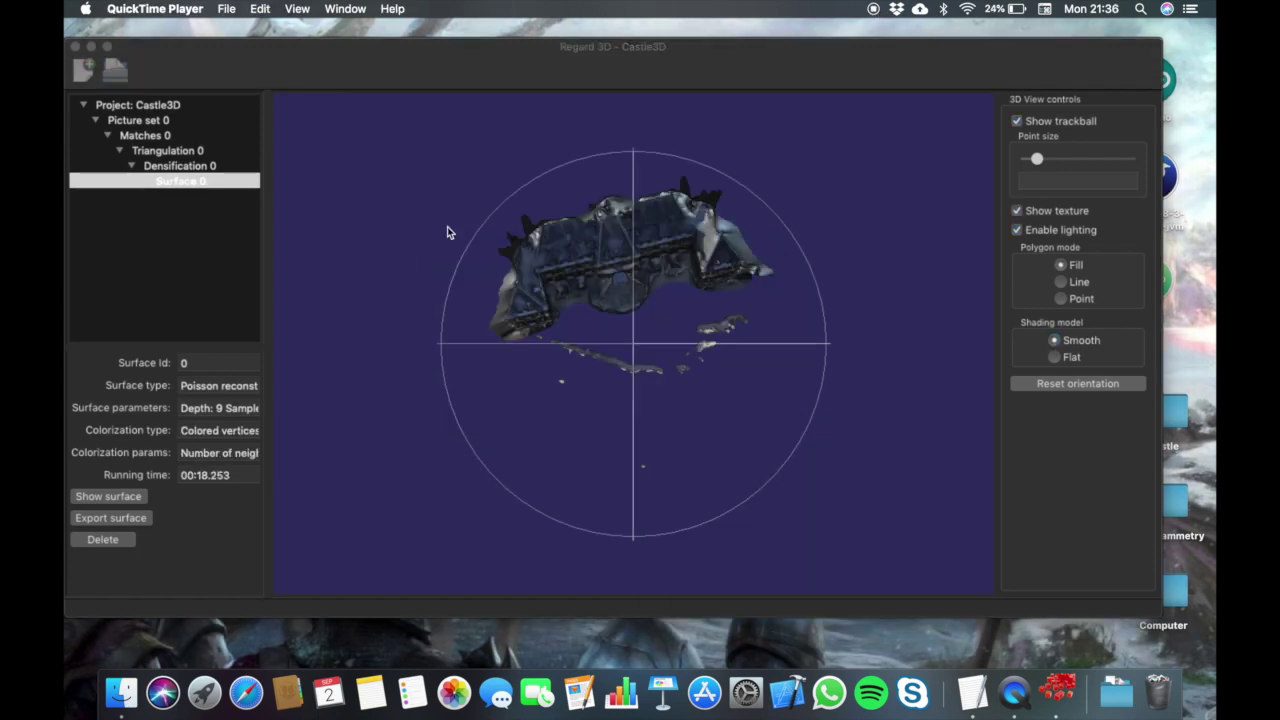
- Examine the reconstructed castle surface, including the facade, windows, roof, entrance steps and ground, at close range and from oblique angles
left_click_drag(690, 428, 648, 420)
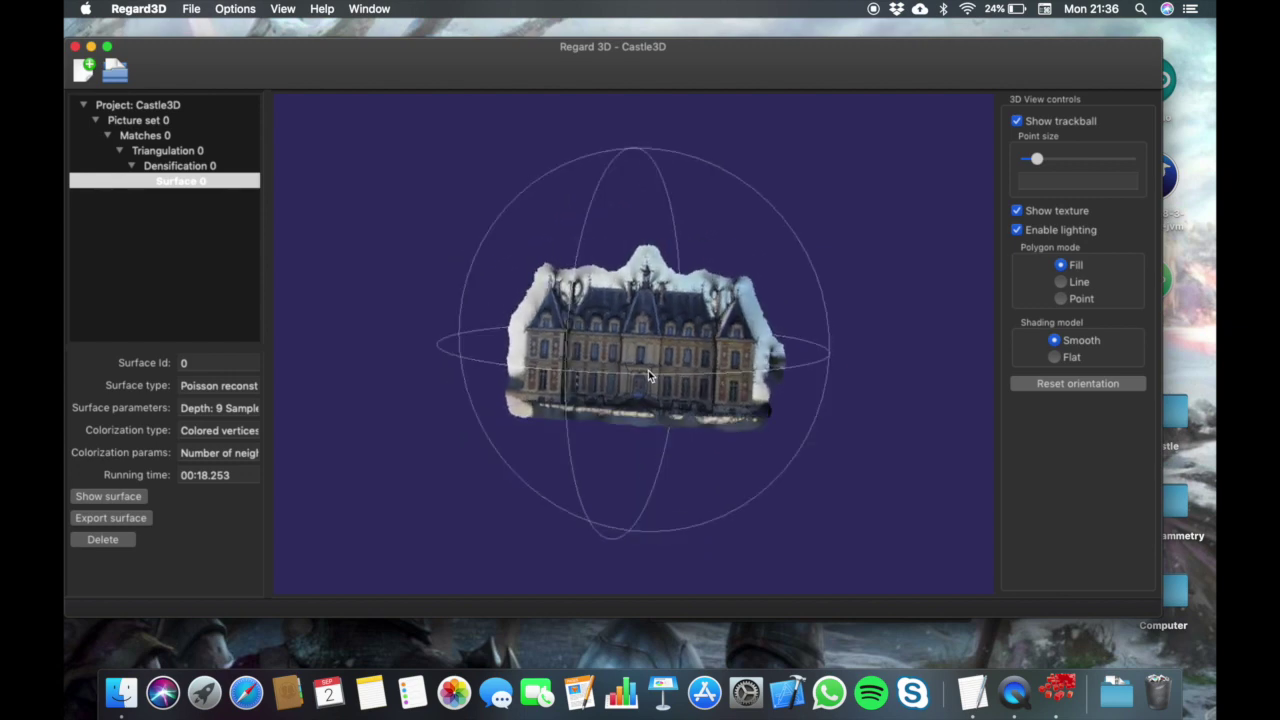
scroll(648, 375, "down", 2)
scroll(648, 375, "up", 6)
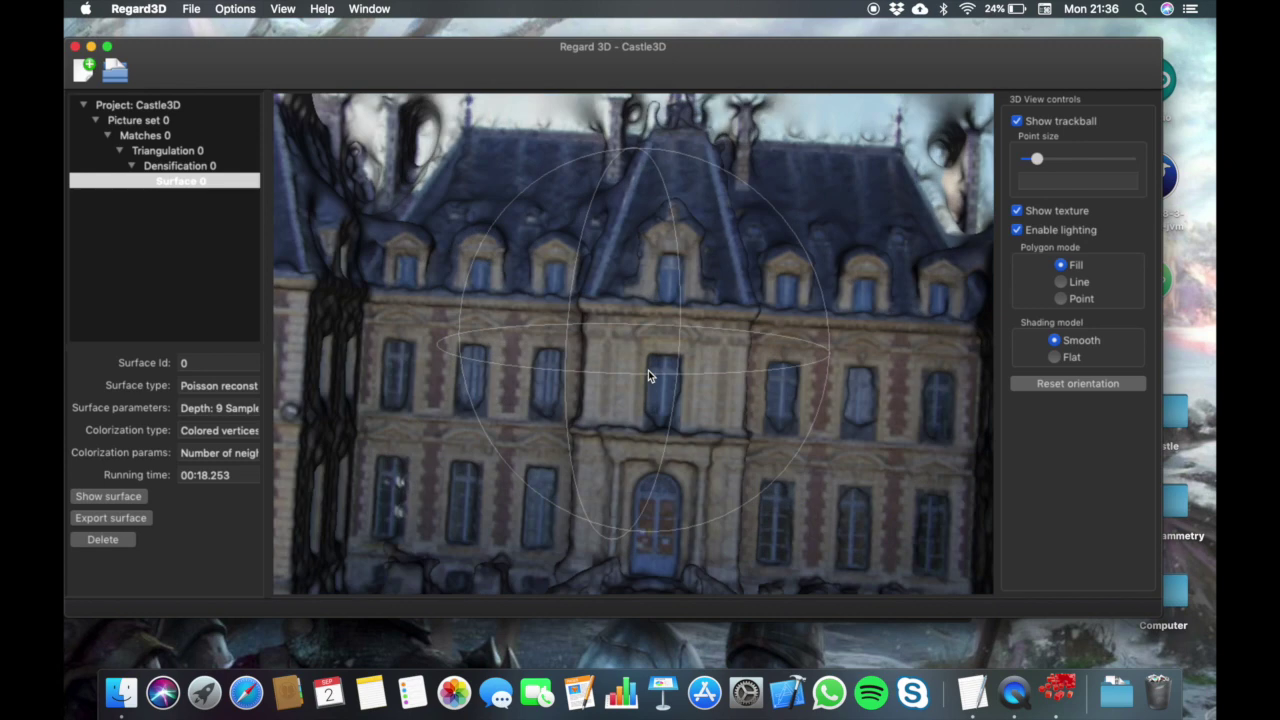
scroll(648, 375, "up", 6)
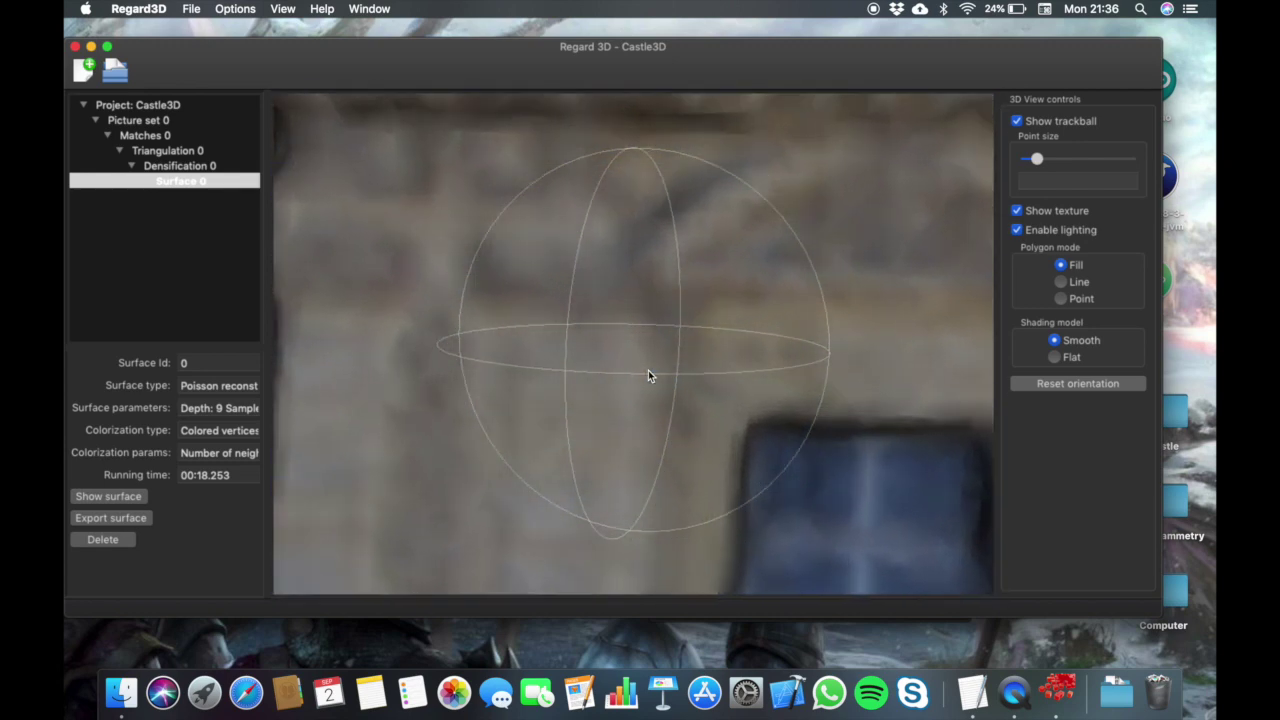
scroll(648, 375, "up", 3)
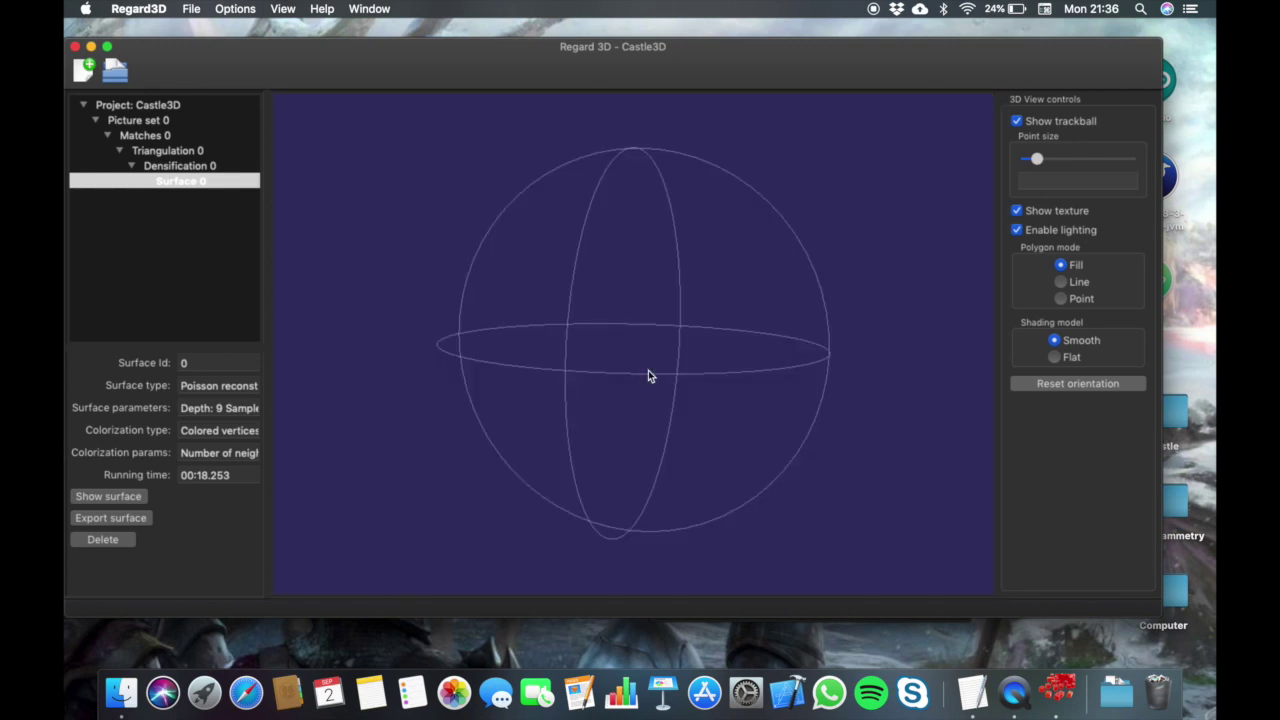
scroll(648, 375, "down", 4)
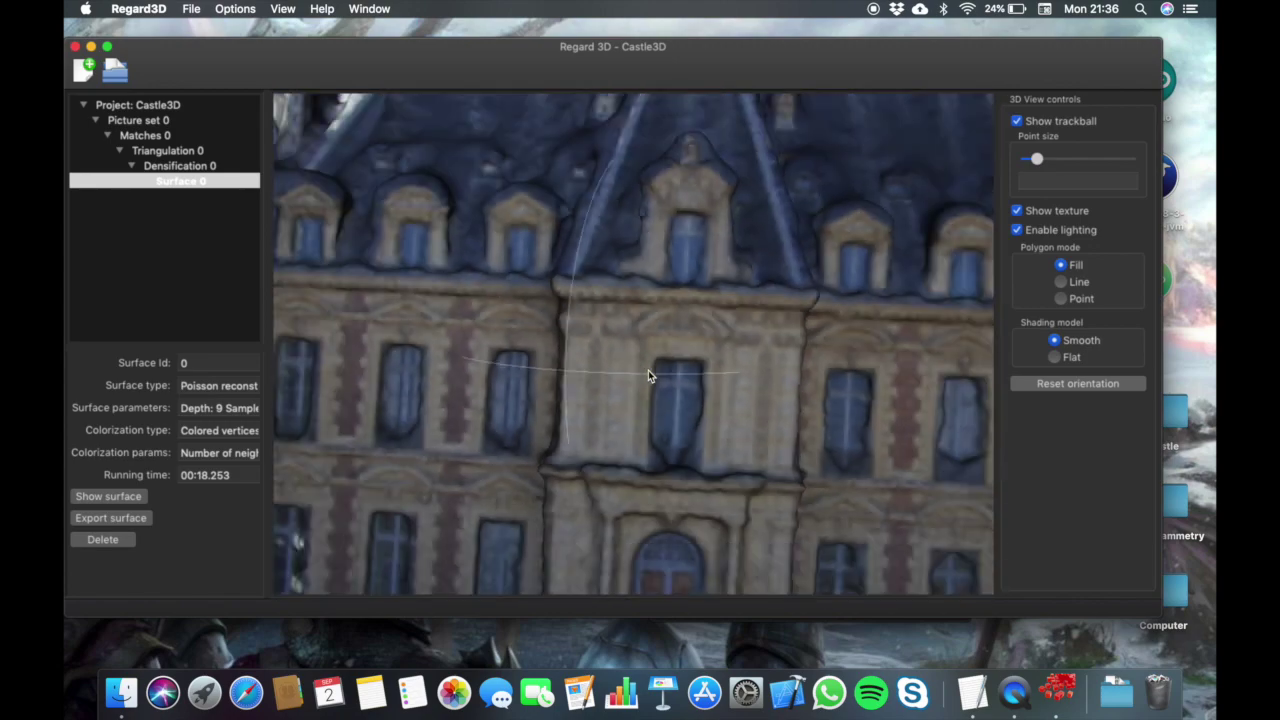
scroll(648, 375, "up", 3)
scroll(648, 375, "down", 2)
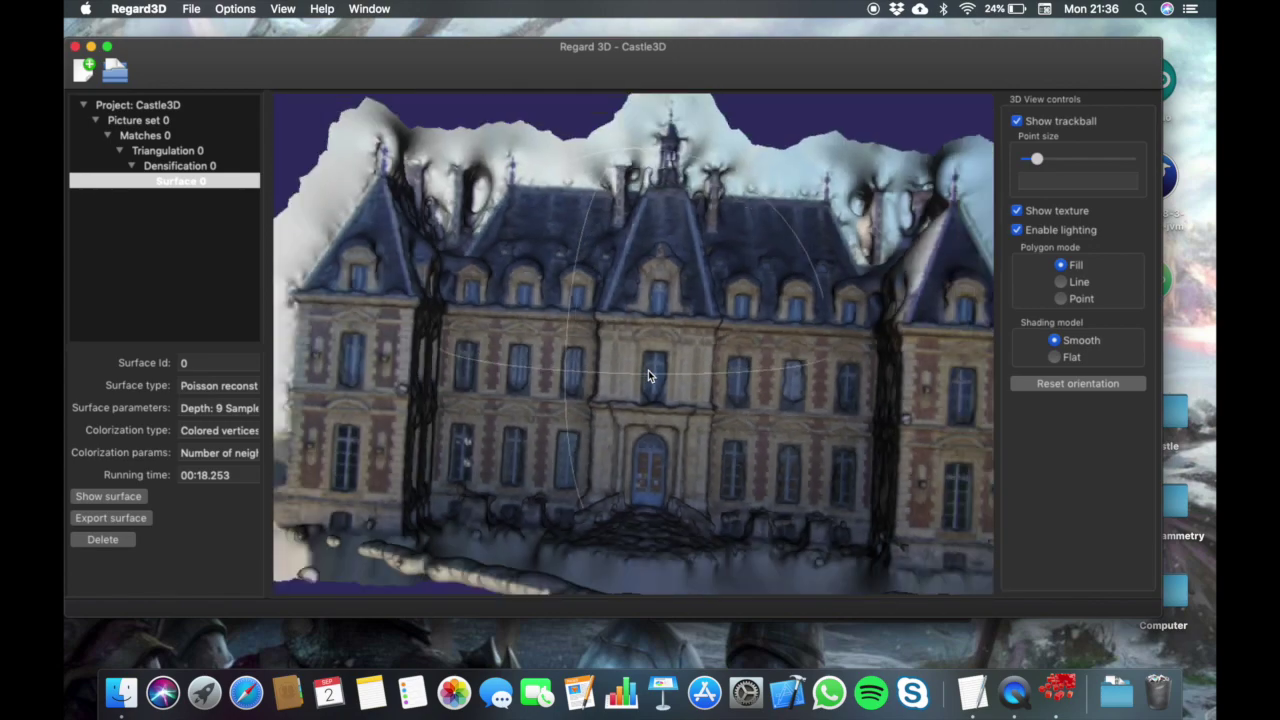
left_click_drag(693, 378, 554, 366)
left_click_drag(643, 481, 613, 500)
left_click_drag(762, 477, 732, 552)
left_click_drag(655, 479, 651, 451)
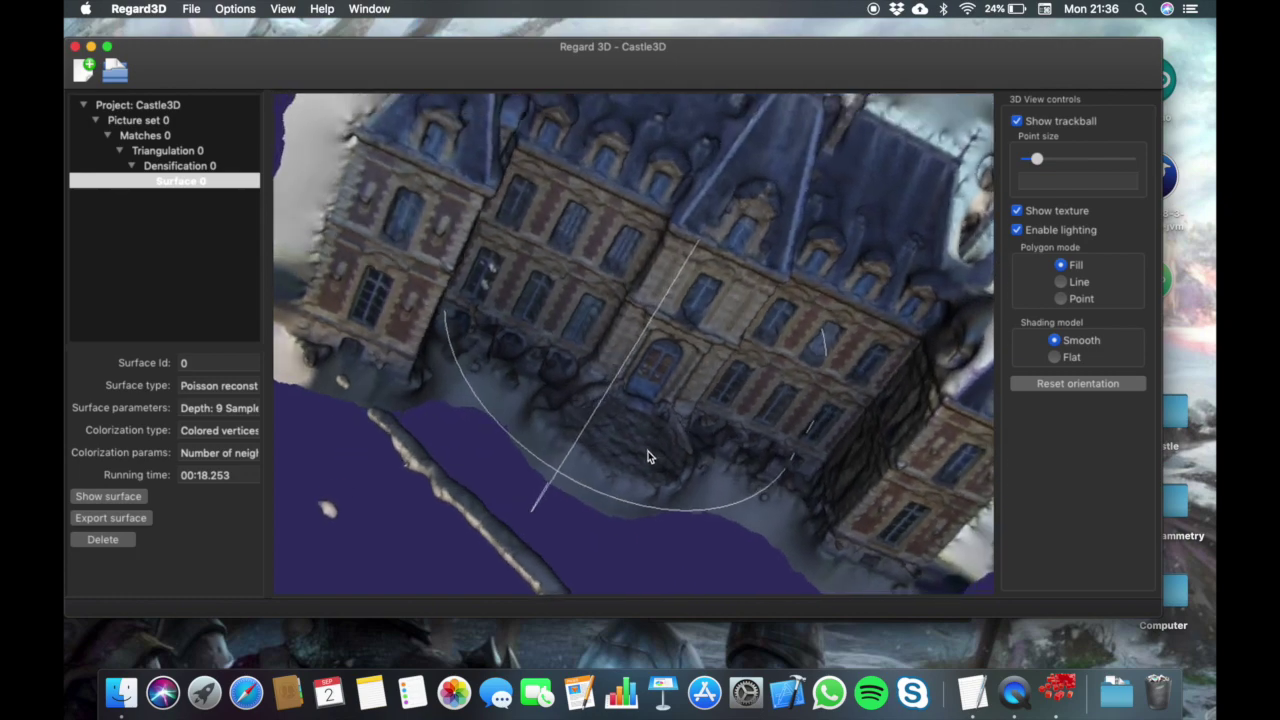
scroll(651, 451, "down", 5)
scroll(646, 456, "up", 10)
scroll(646, 456, "up", 2)
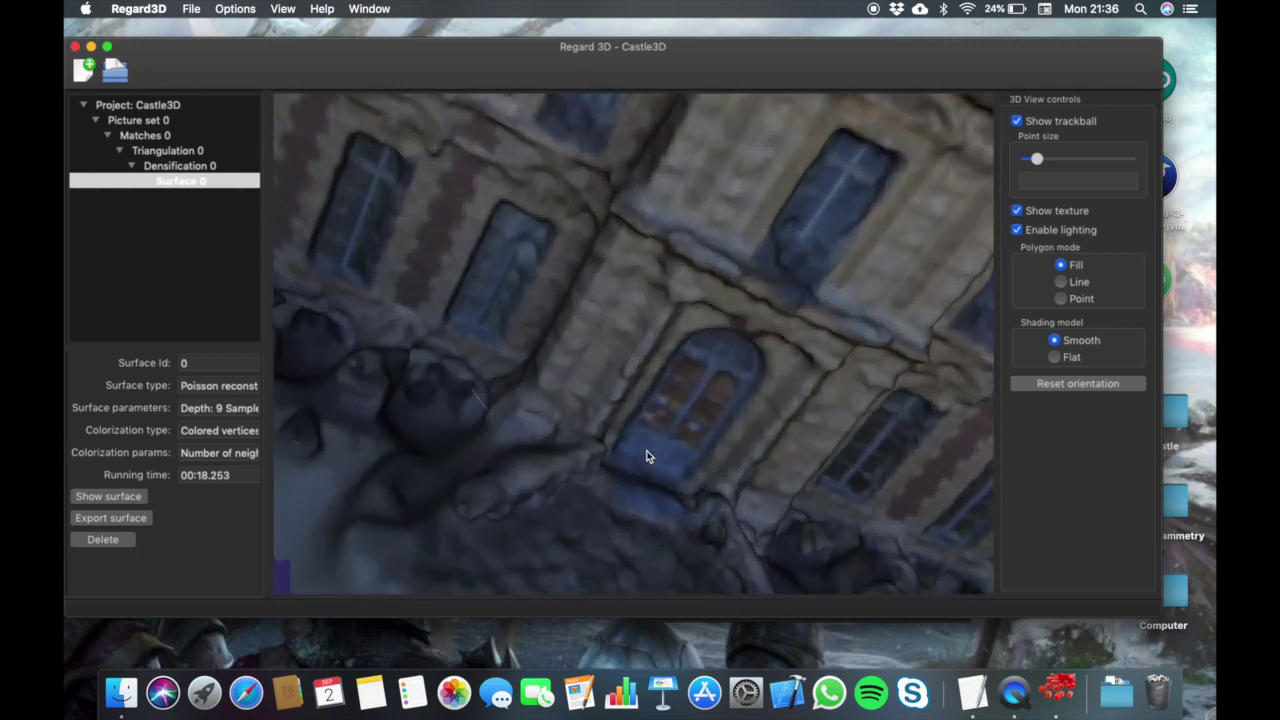
- Inspect the whole castle surface from the front, the upper-floor windows up close, and the roof ridge and surrounding sky-coloured edges from oblique angles
scroll(646, 456, "down", 10)
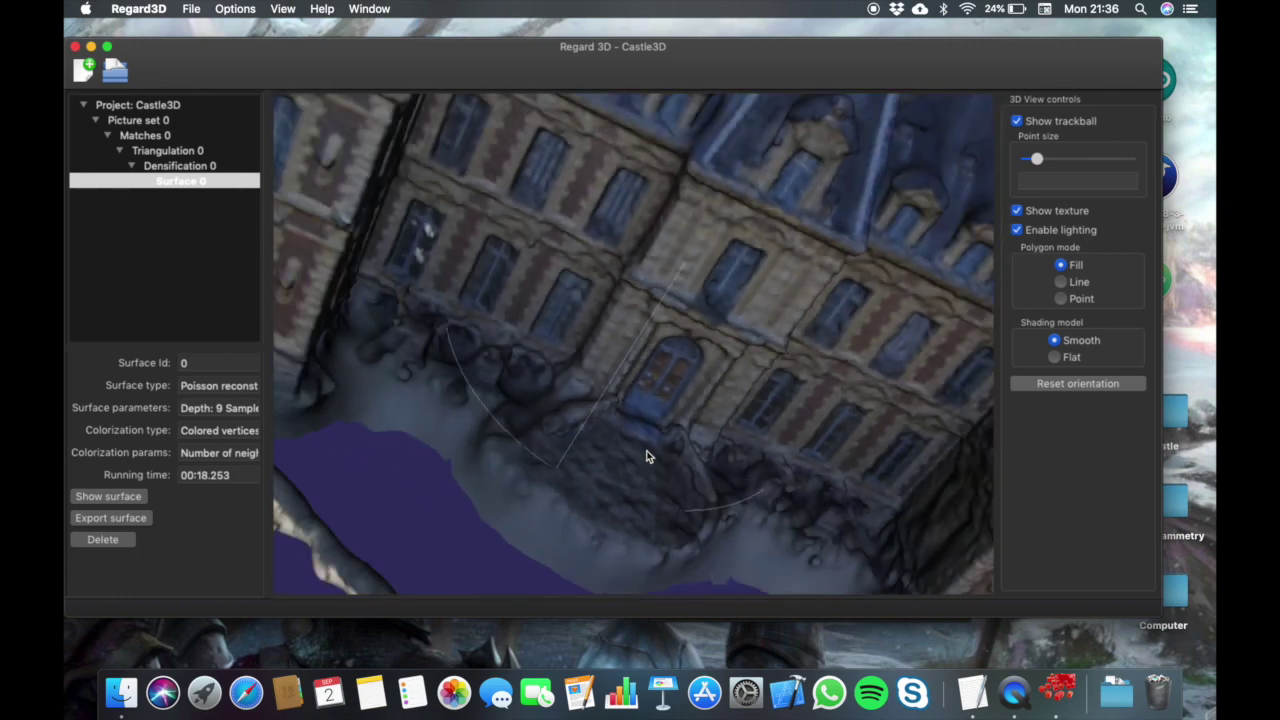
left_click_drag(703, 331, 566, 207)
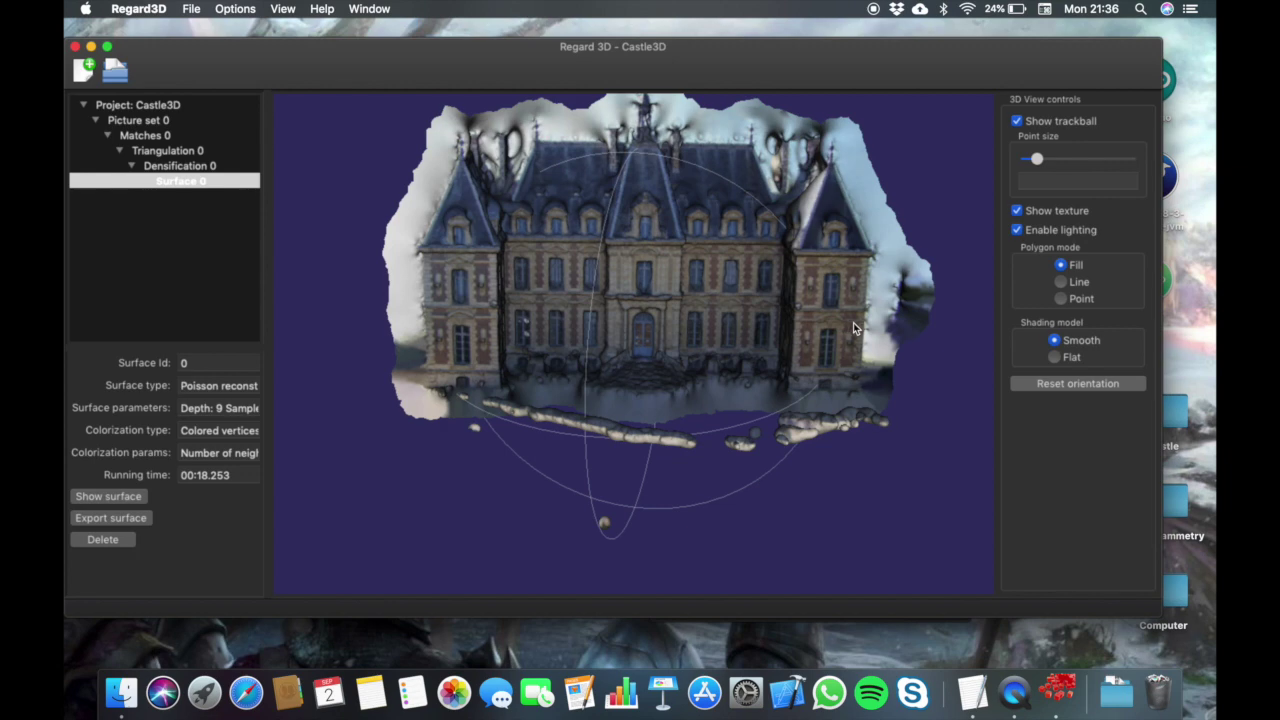
left_click_drag(800, 167, 828, 272)
scroll(857, 264, "down", 3)
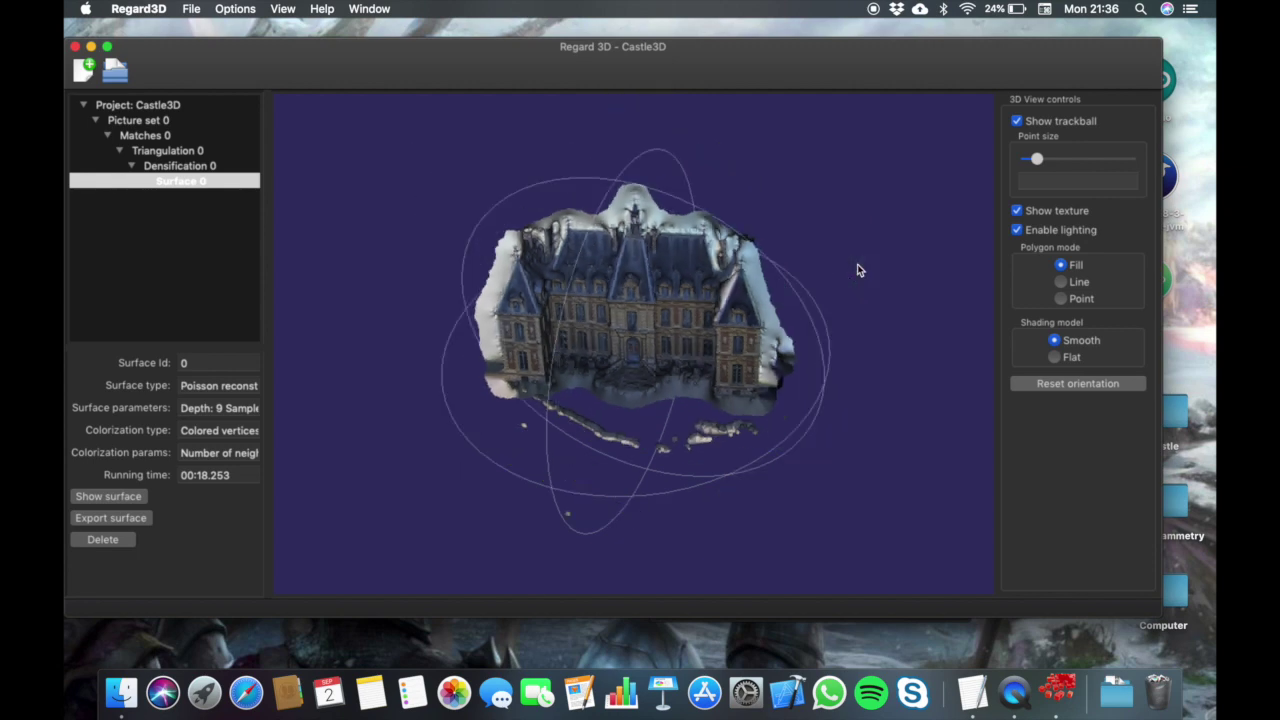
scroll(857, 264, "up", 10)
left_click_drag(857, 264, 583, 414)
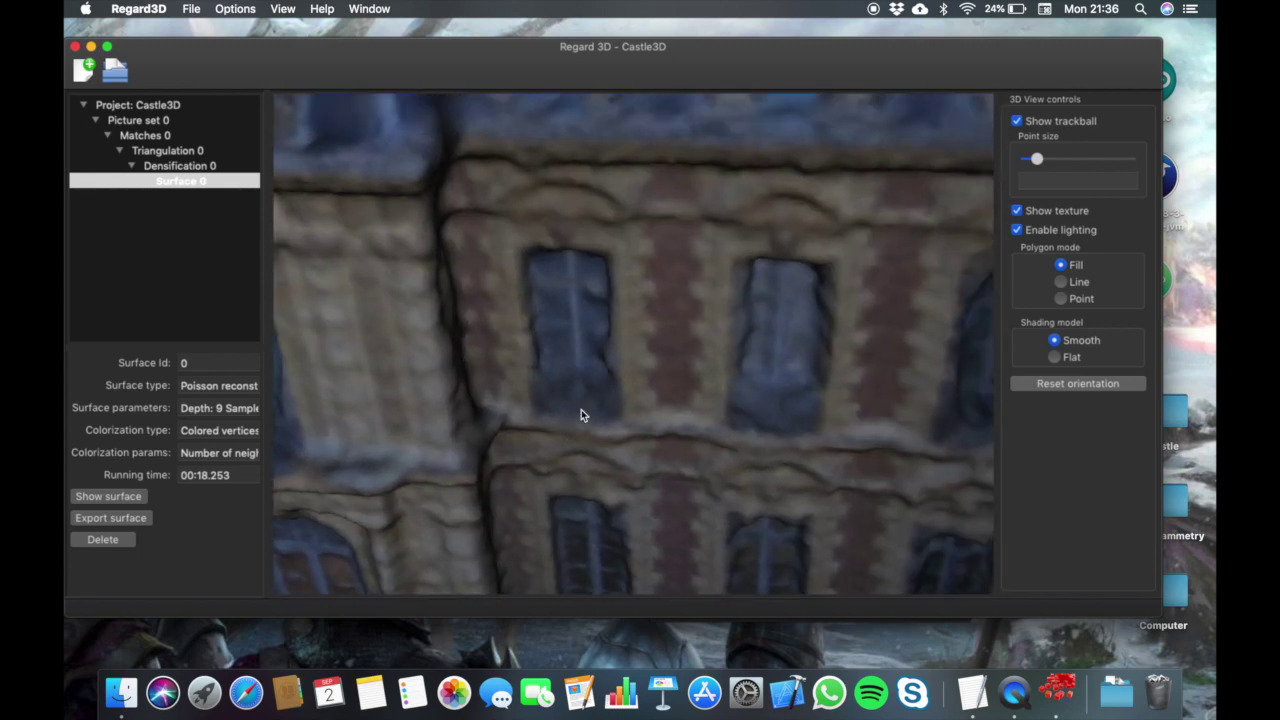
left_click_drag(889, 240, 626, 503)
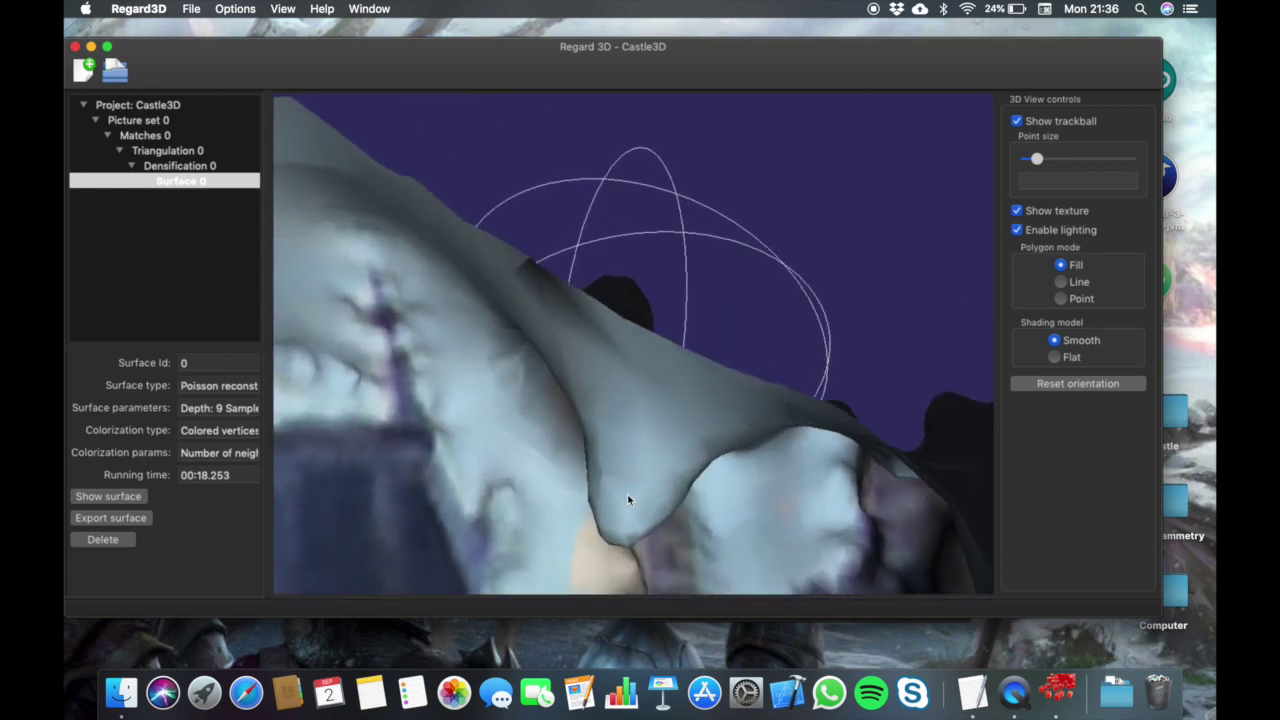
scroll(688, 443, "up", 8)
left_click_drag(716, 454, 737, 337)
scroll(683, 303, "up", 8)
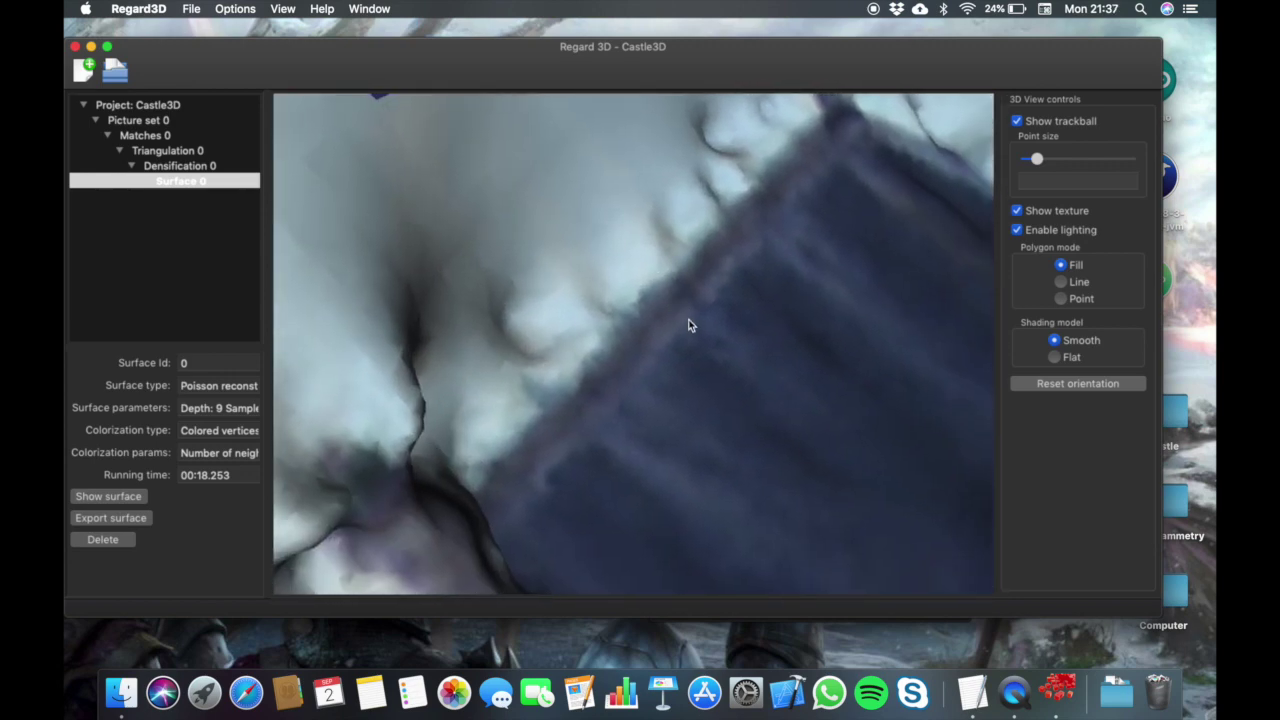
scroll(688, 325, "down", 8)
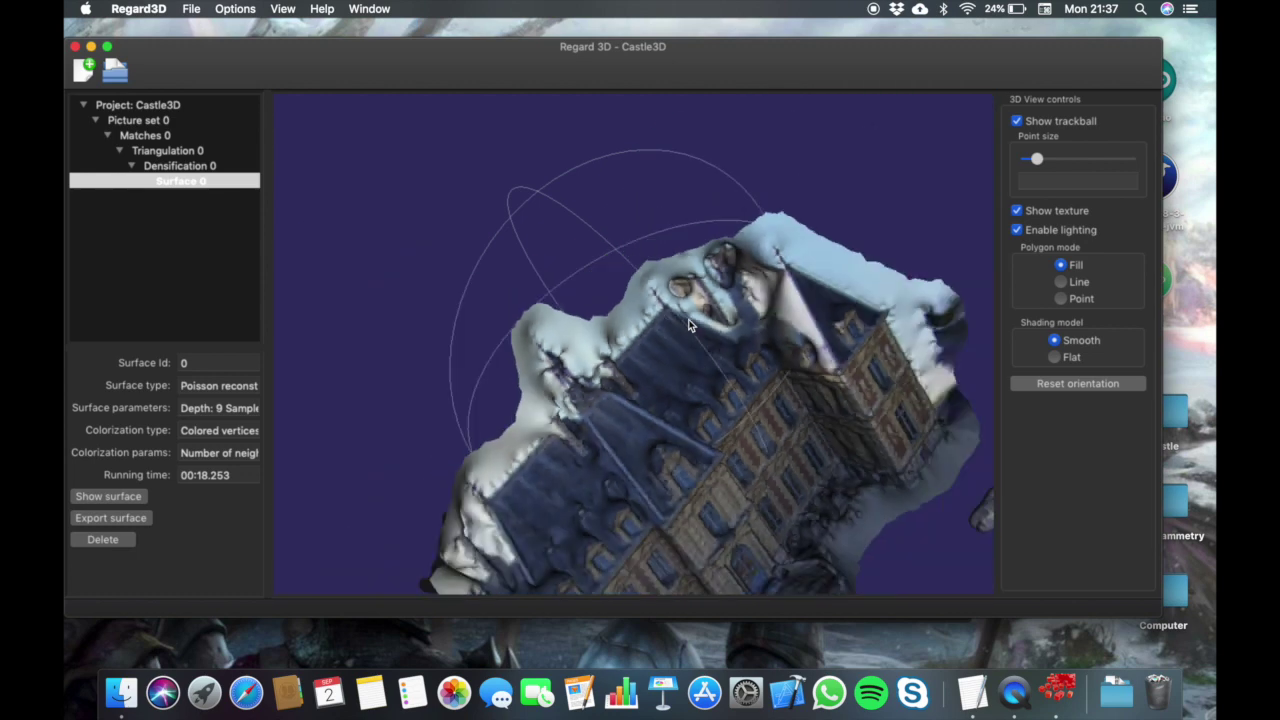
left_click_drag(621, 427, 646, 354)
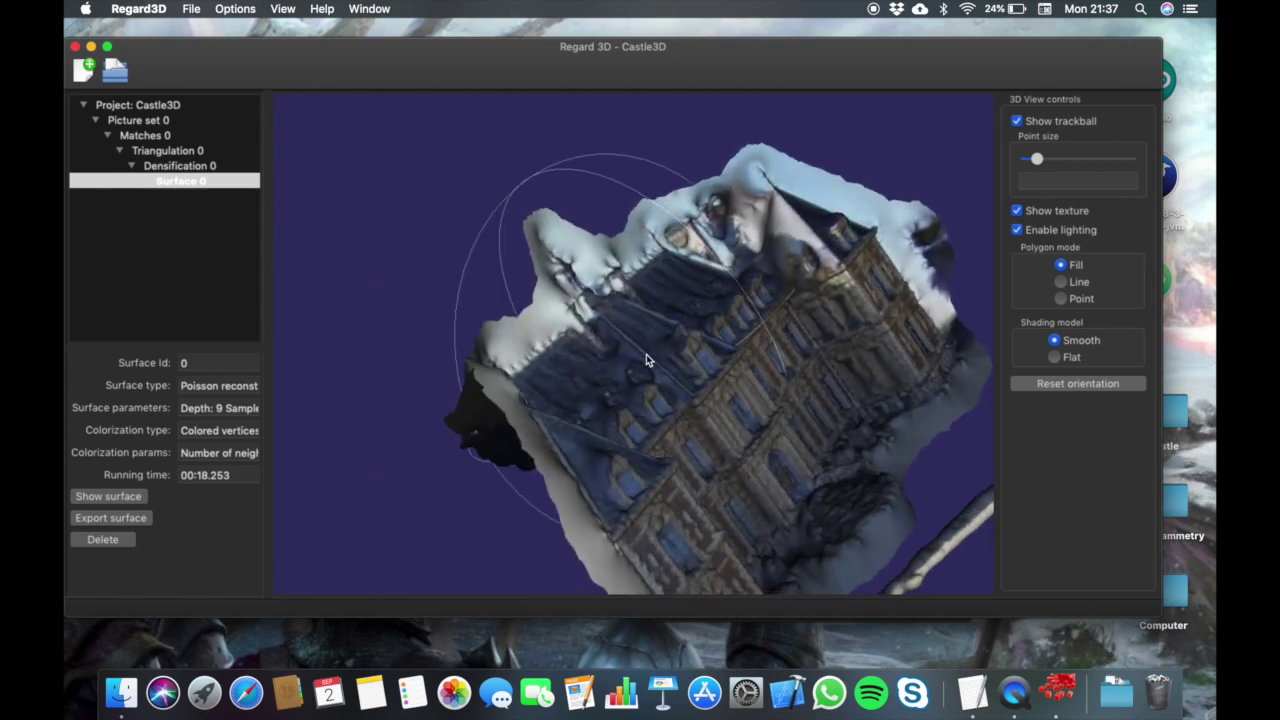